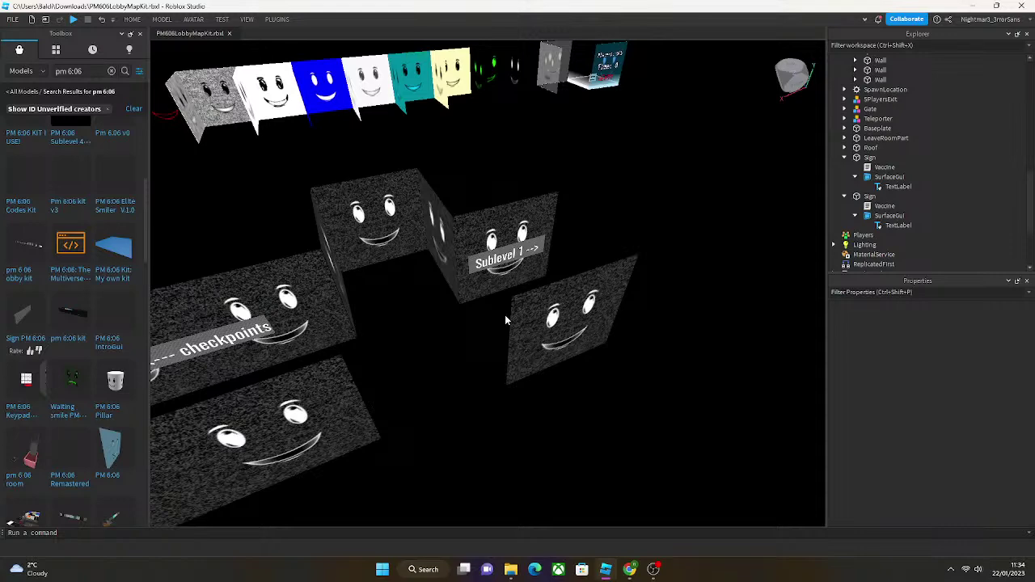
# Duplicate the single wall opposite the Sublevel 1 sign, rotate the copy 90 degrees, and move it to form a corner with the original.
pyautogui.moveTo(504, 321); pyautogui.dragTo(485, 339, button='right')
pyautogui.click(580, 328)
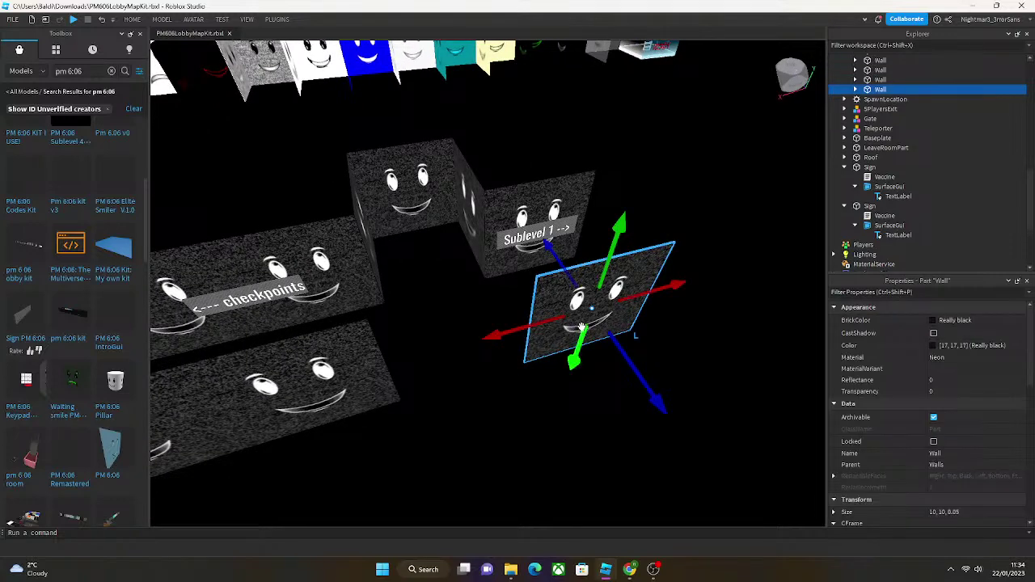
pyautogui.hotkey('ctrl', 'd')
pyautogui.hotkey('ctrl', 'r')
pyautogui.moveTo(532, 326); pyautogui.dragTo(510, 334)
pyautogui.moveTo(510, 334); pyautogui.dragTo(575, 403, button='right')
pyautogui.moveTo(575, 402); pyautogui.dragTo(634, 462)
pyautogui.scroll(5, 647, 473)
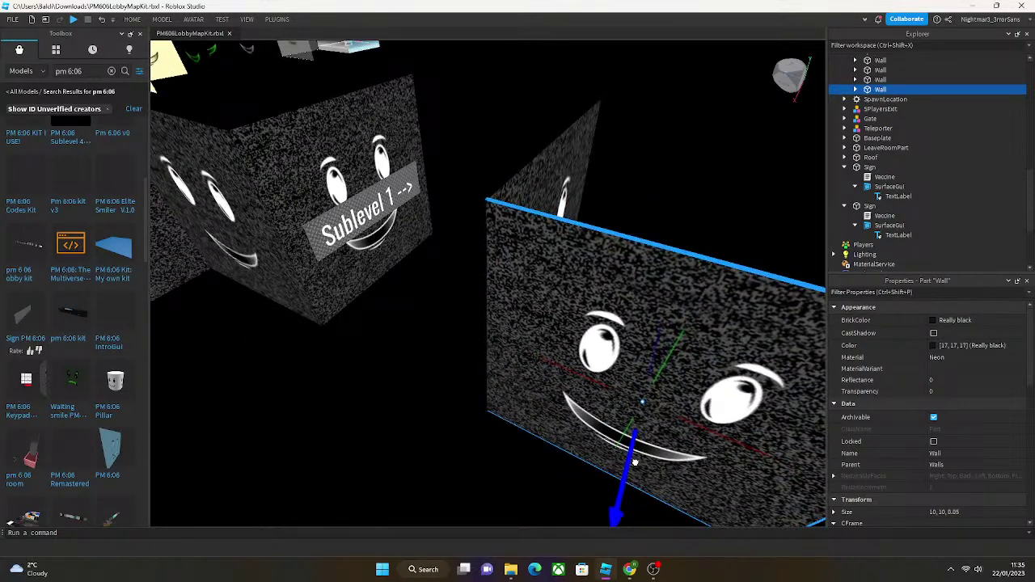
pyautogui.scroll(-5, 634, 462)
pyautogui.moveTo(635, 462); pyautogui.dragTo(565, 461, button='right')
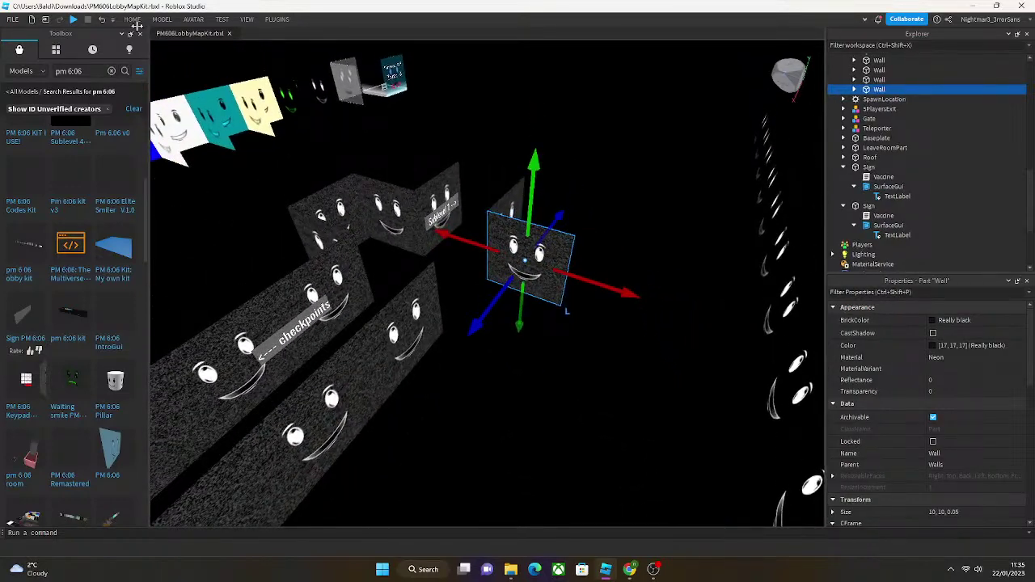
pyautogui.click(133, 20)
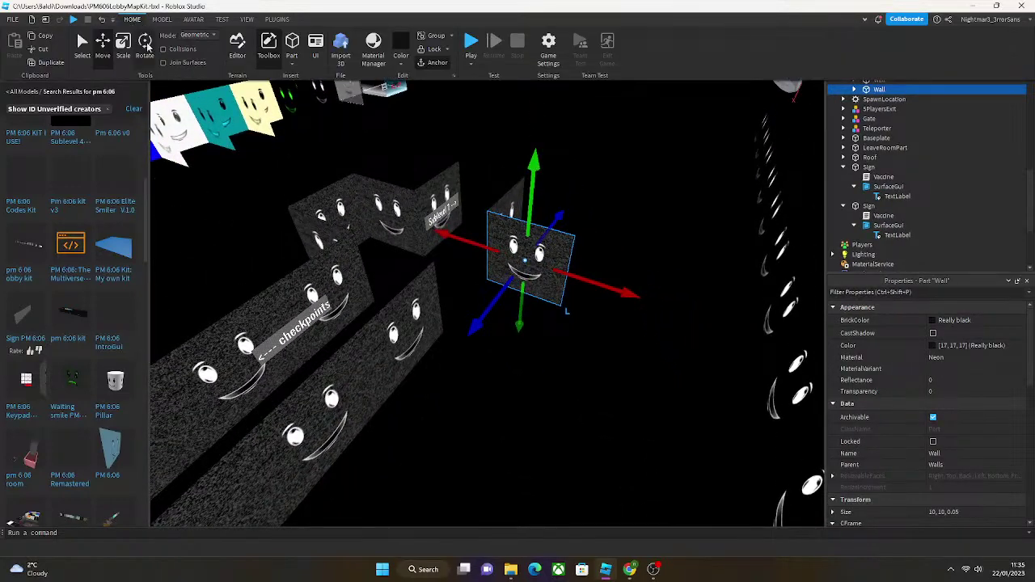
pyautogui.click(161, 19)
pyautogui.click(161, 20)
pyautogui.moveTo(473, 362); pyautogui.dragTo(473, 361, button='right')
pyautogui.click(473, 361)
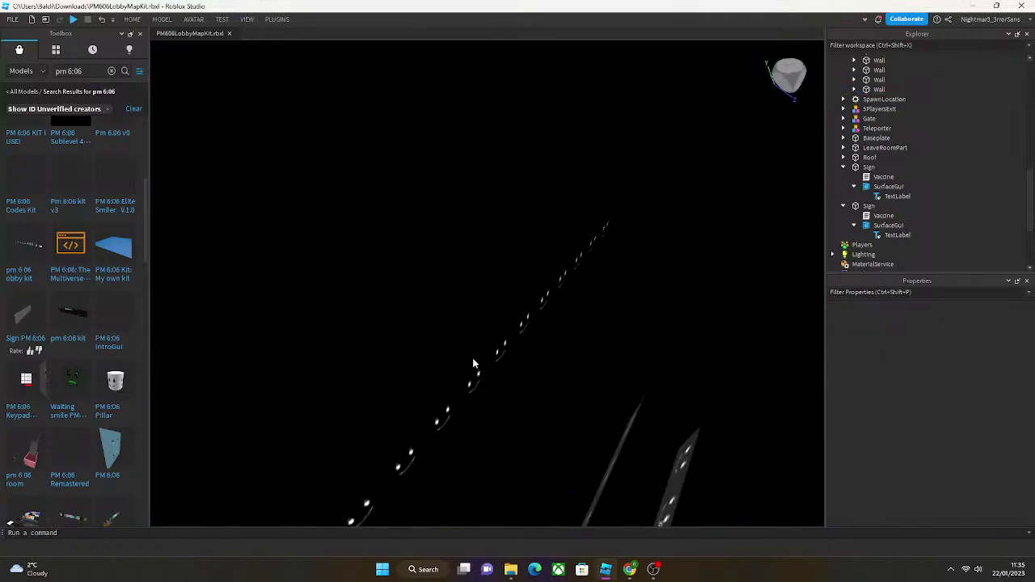
pyautogui.click(473, 361)
pyautogui.moveTo(358, 378); pyautogui.dragTo(359, 378, button='right')
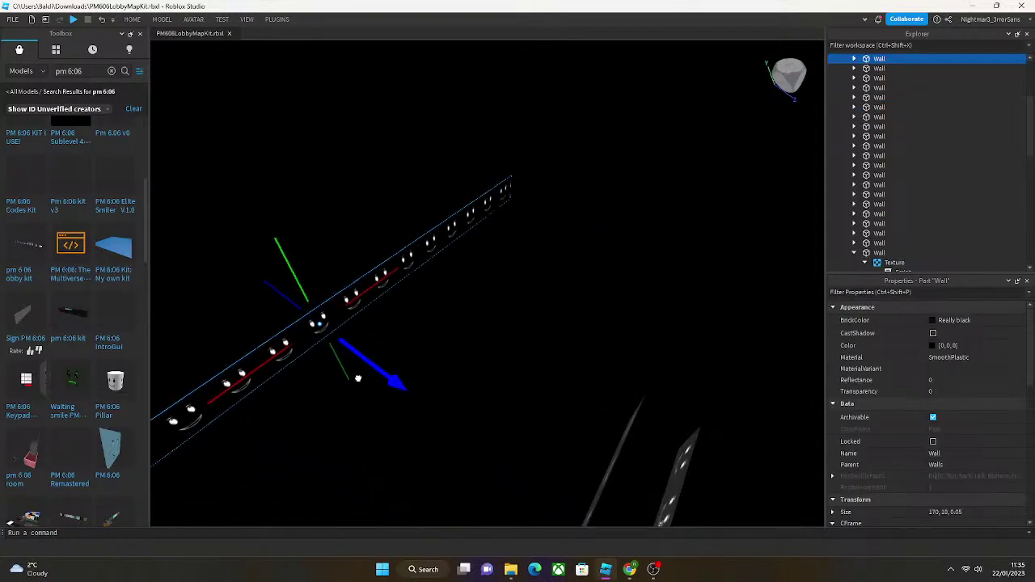
pyautogui.click(535, 361)
pyautogui.moveTo(535, 361); pyautogui.dragTo(511, 359, button='right')
# Duplicate the new corner wall and move the copy across the gap to the end of the opposite long wall.
pyautogui.click(427, 370)
pyautogui.moveTo(427, 399); pyautogui.dragTo(443, 404, button='right')
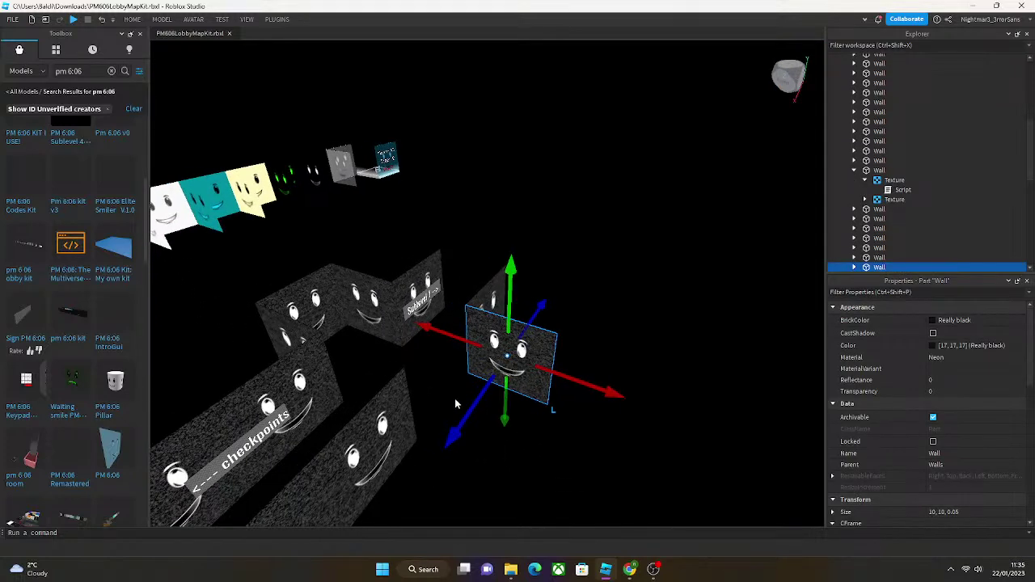
pyautogui.hotkey('ctrl', 'd')
pyautogui.moveTo(469, 406); pyautogui.dragTo(369, 462)
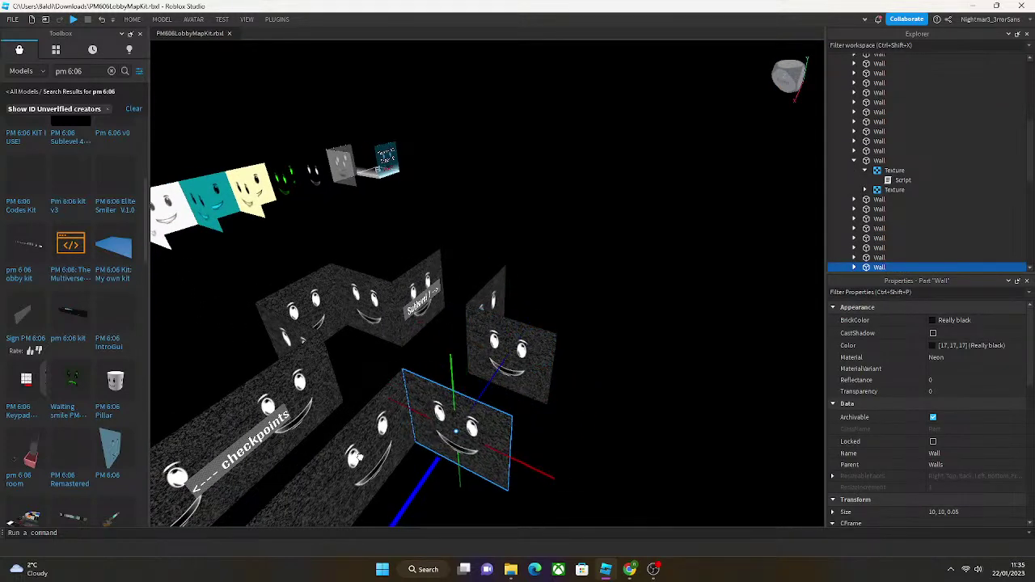
# Set the move snap to 10 studs and stretch the copied wall to 20 studs and the parallel corner wall to 30 studs.
pyautogui.click(135, 21)
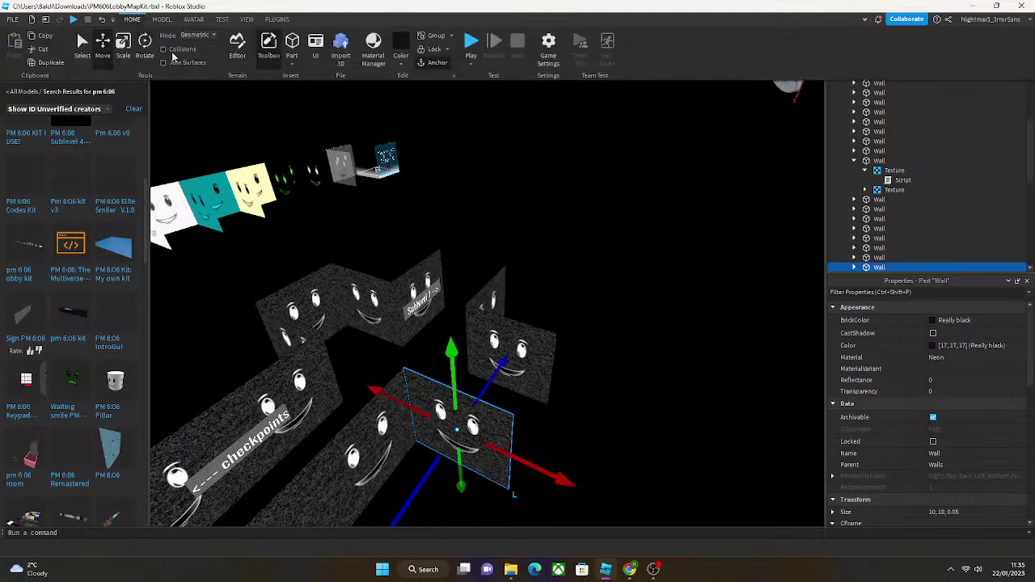
pyautogui.click(163, 20)
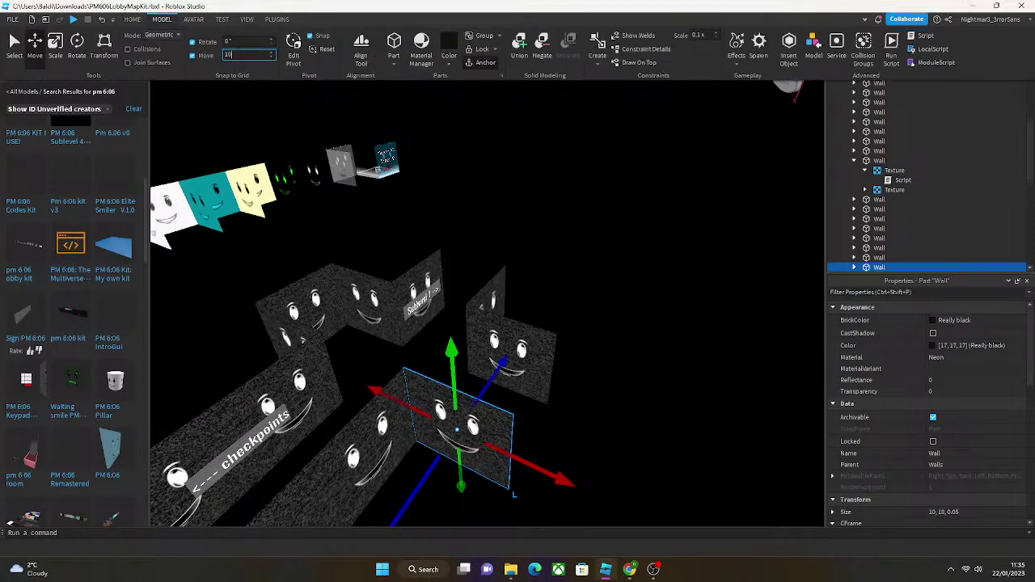
pyautogui.click(53, 47)
pyautogui.moveTo(226, 217); pyautogui.dragTo(549, 346, button='right')
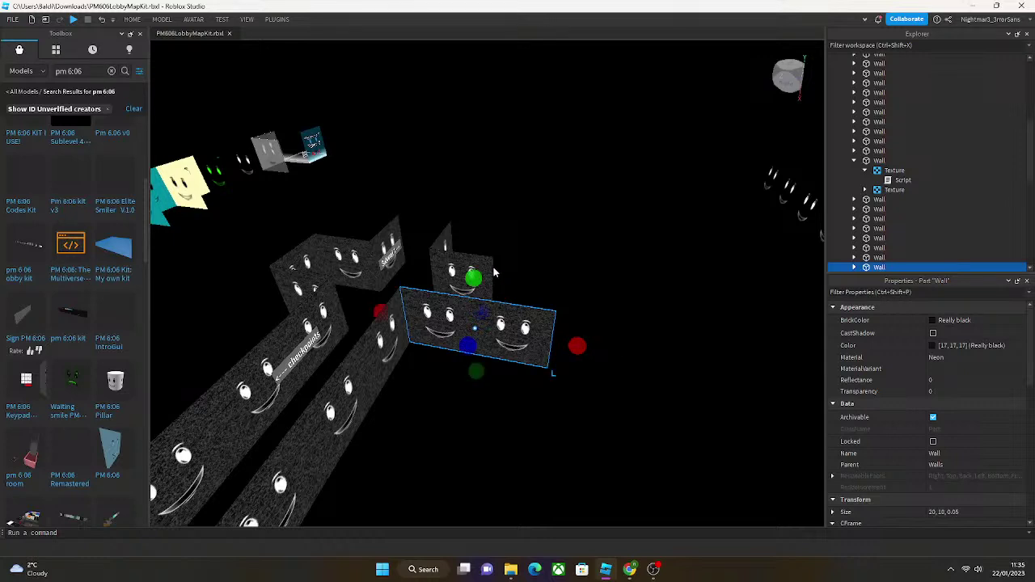
pyautogui.click(463, 276)
pyautogui.moveTo(530, 295); pyautogui.dragTo(639, 315)
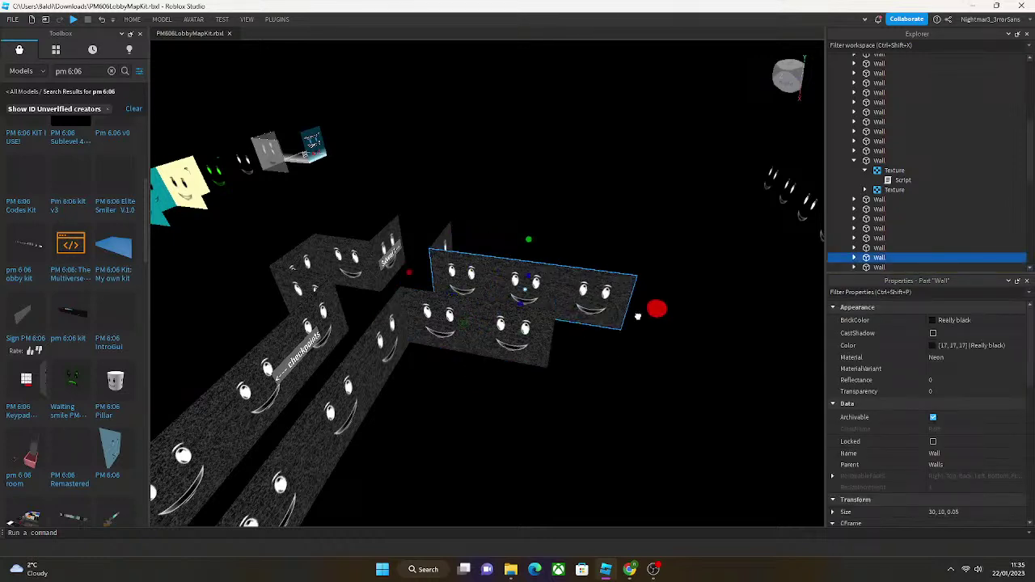
# Duplicate the 30-stud wall and turn the upright copy 90 degrees so it stands perpendicular to the original.
pyautogui.click(412, 280)
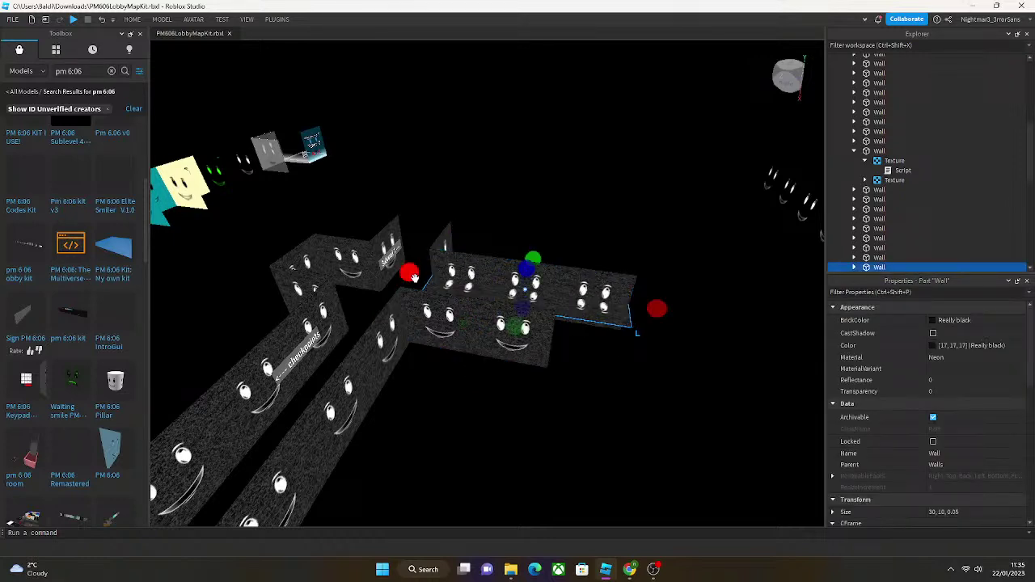
pyautogui.hotkey('ctrl', 't')
pyautogui.hotkey('ctrl', 't')
pyautogui.hotkey('ctrl', 't')
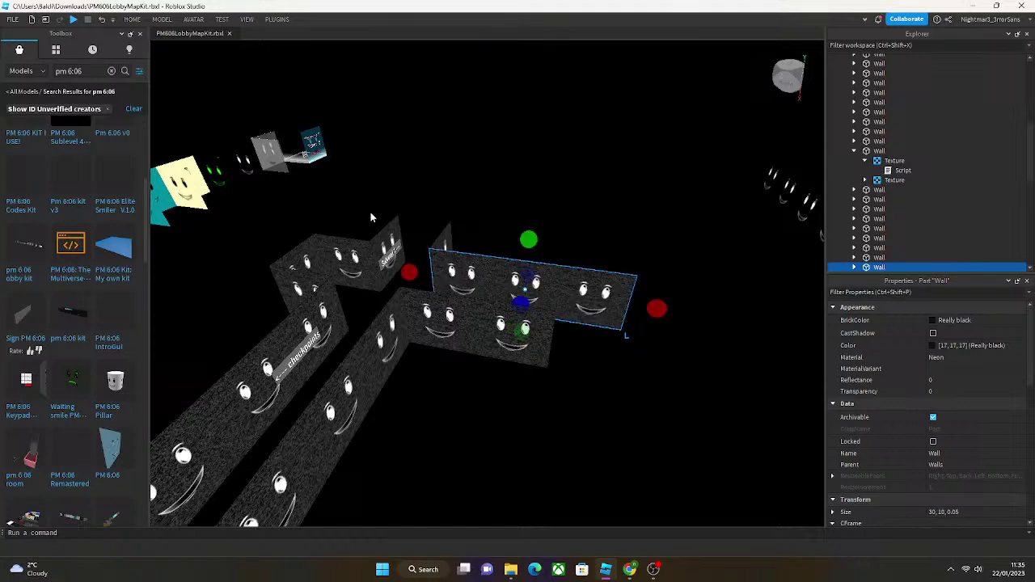
pyautogui.hotkey('ctrl', 'r')
# Move the perpendicular wall copy outward to the far end of the two parallel corridor walls.
pyautogui.click(132, 20)
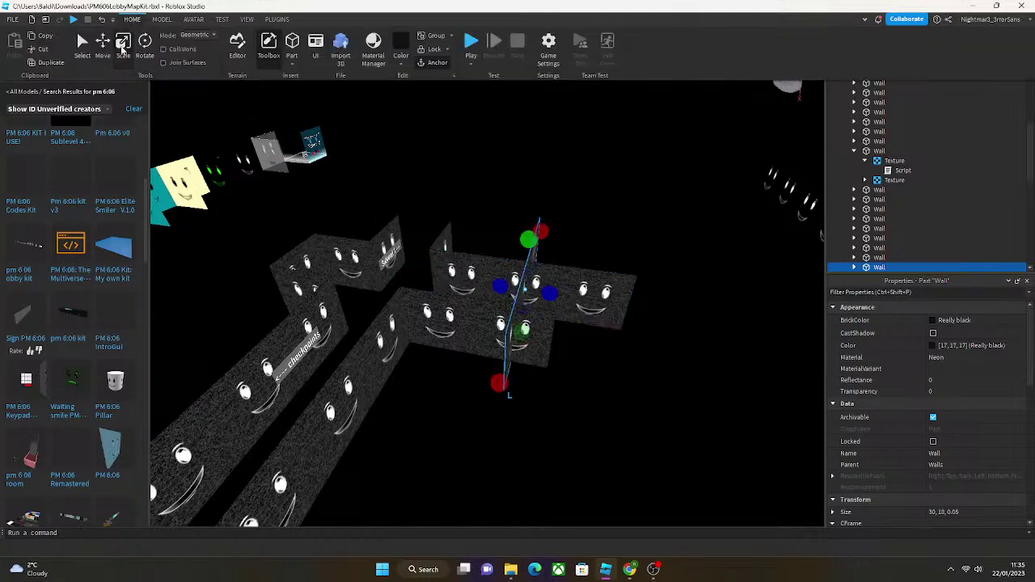
pyautogui.click(107, 44)
pyautogui.click(623, 301)
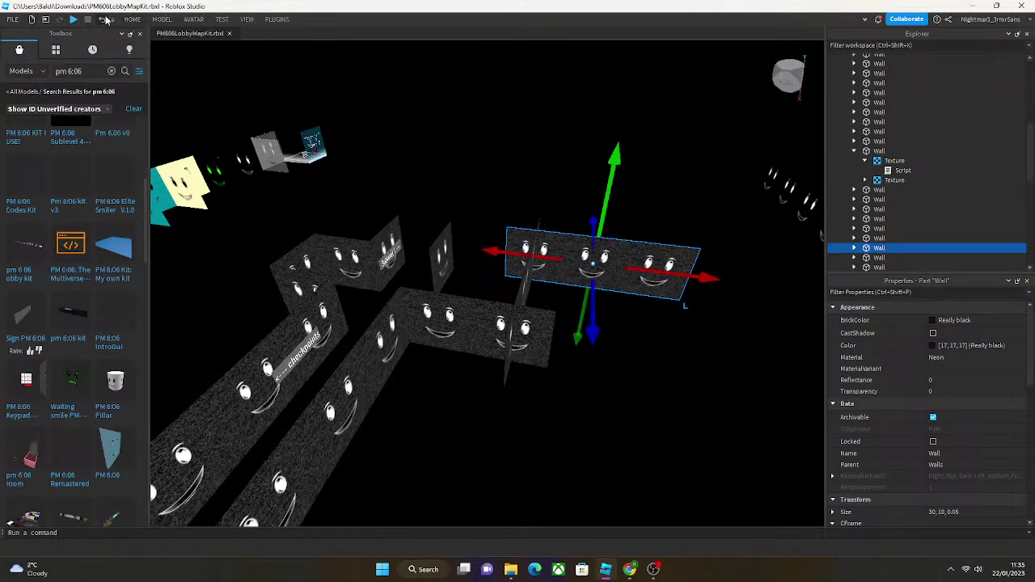
pyautogui.click(101, 19)
pyautogui.click(547, 409)
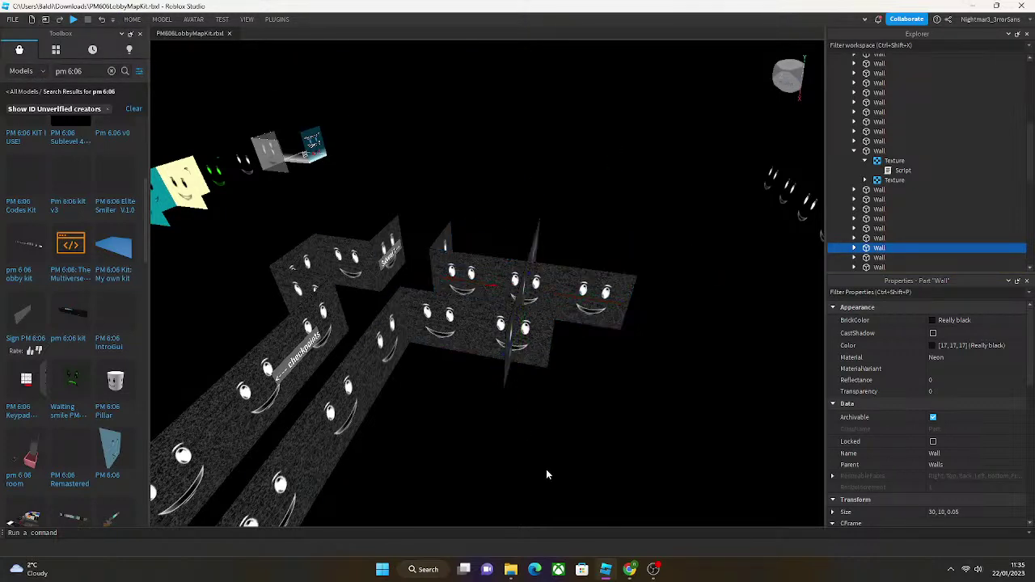
pyautogui.click(511, 356)
pyautogui.click(604, 291)
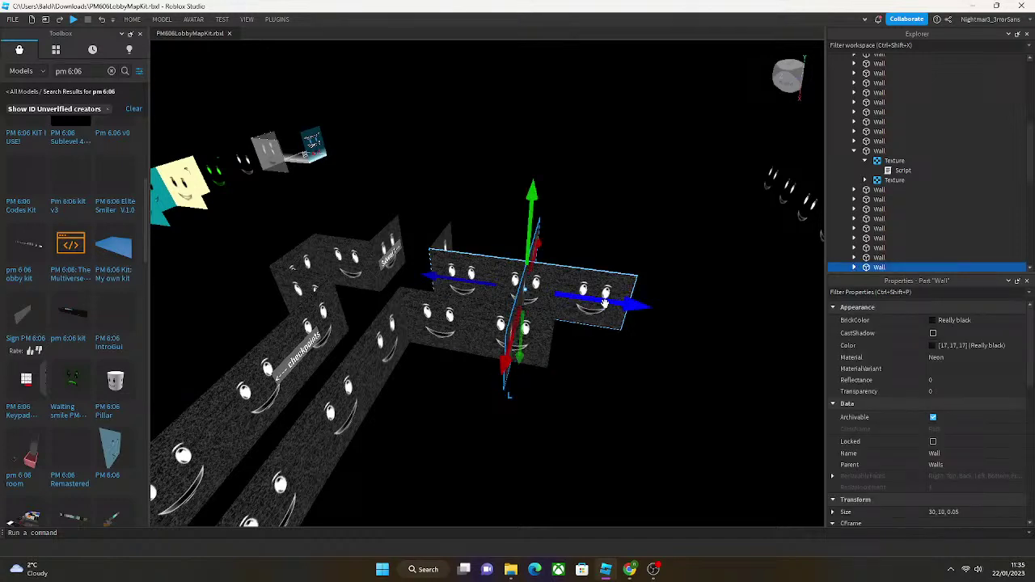
pyautogui.moveTo(604, 302); pyautogui.dragTo(644, 324)
pyautogui.moveTo(713, 351)
pyautogui.mouseDown()
pyautogui.moveTo(726, 353)
pyautogui.moveTo(708, 353)
pyautogui.mouseUp()
pyautogui.press('f')
# Change the move snap increment and align the 30-stud cross wall with the end of the longer corridor wall.
pyautogui.moveTo(611, 300); pyautogui.dragTo(612, 300, button='right')
pyautogui.scroll(3, 573, 336)
pyautogui.click(161, 20)
pyautogui.press('Return')
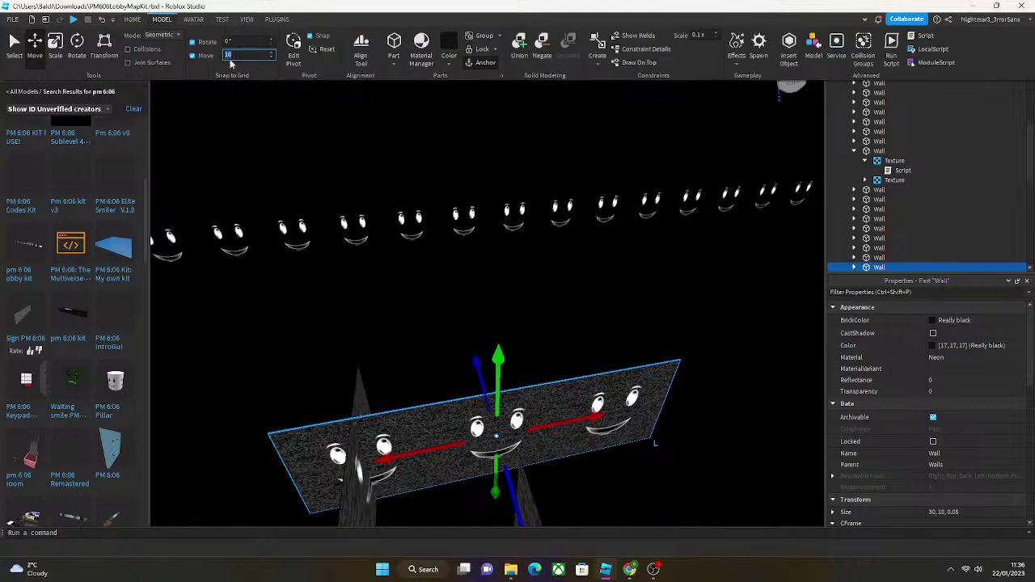
pyautogui.moveTo(219, 324); pyautogui.dragTo(219, 324, button='right')
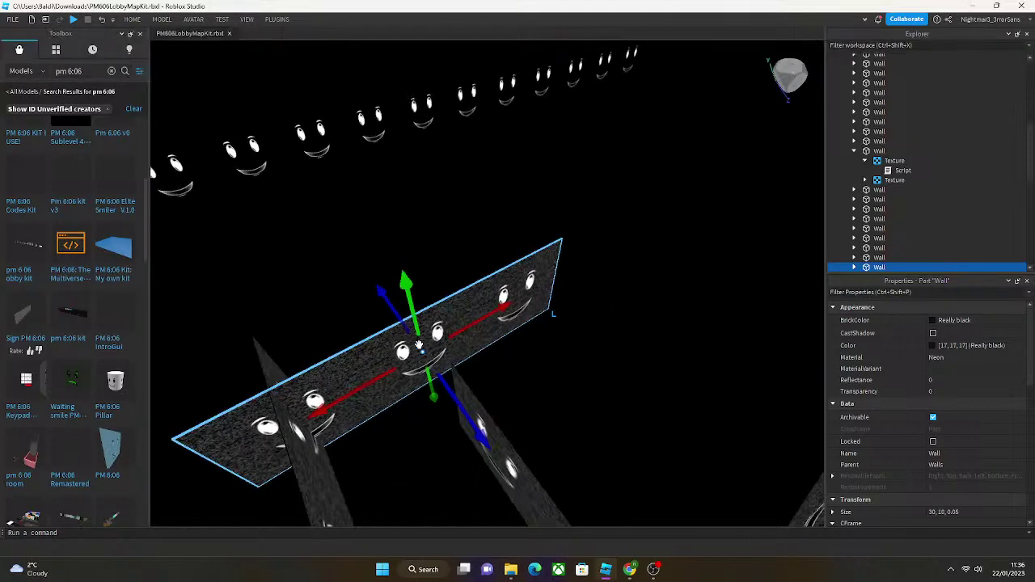
pyautogui.moveTo(455, 406); pyautogui.dragTo(455, 404, button='right')
pyautogui.moveTo(521, 382); pyautogui.dragTo(545, 365)
pyautogui.moveTo(545, 365); pyautogui.dragTo(543, 363, button='right')
pyautogui.moveTo(437, 288); pyautogui.dragTo(437, 289, button='right')
pyautogui.moveTo(437, 289); pyautogui.dragTo(485, 297)
# Duplicate the cross wall and move the copy back to the end of the shorter corridor wall.
pyautogui.hotkey('ctrl', 'd')
pyautogui.moveTo(555, 288); pyautogui.dragTo(565, 380)
pyautogui.press('f')
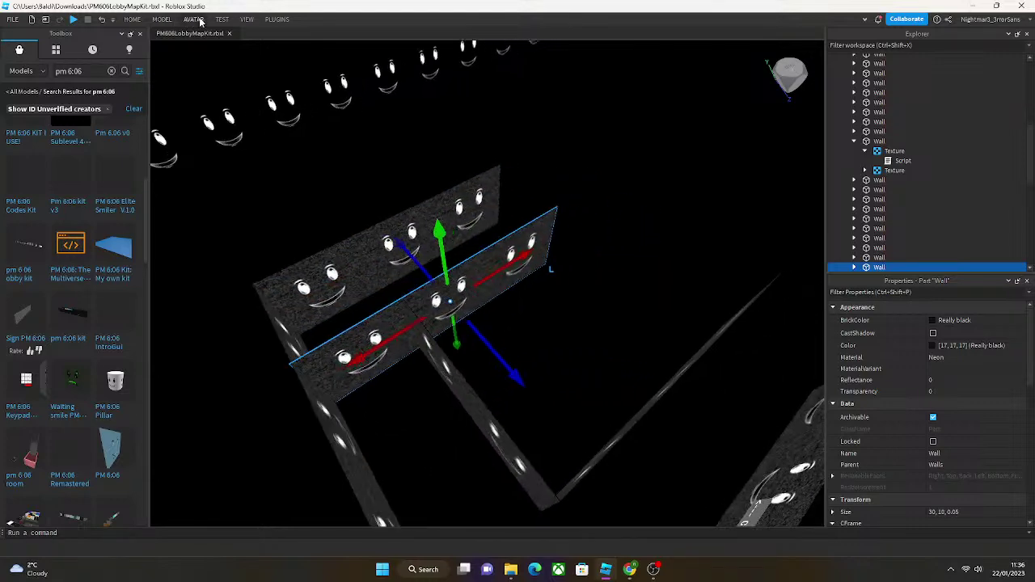
# Set the move snap to 10 studs and shorten the copied cross wall so it ends at the shorter corridor wall.
pyautogui.click(161, 19)
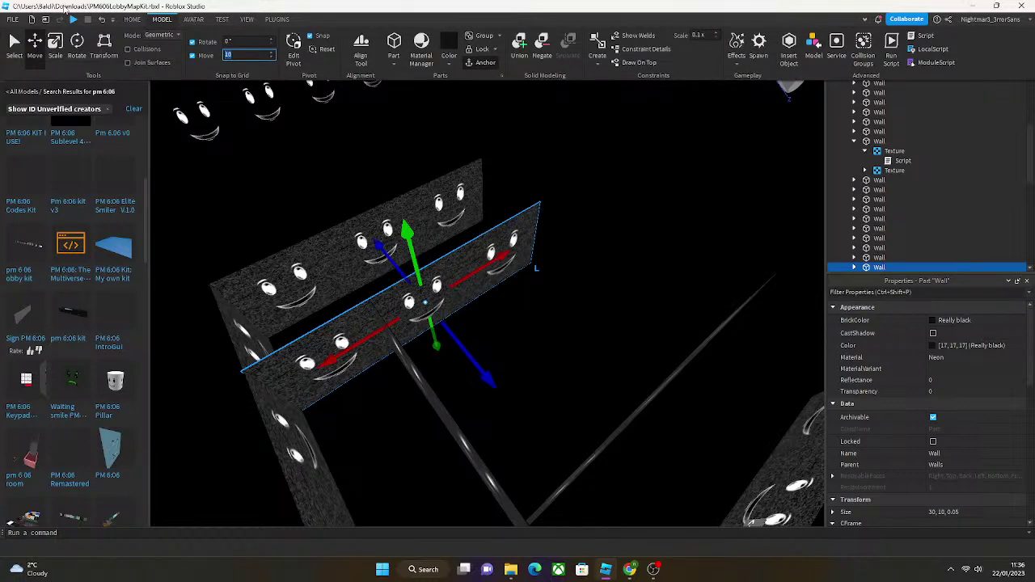
pyautogui.click(53, 43)
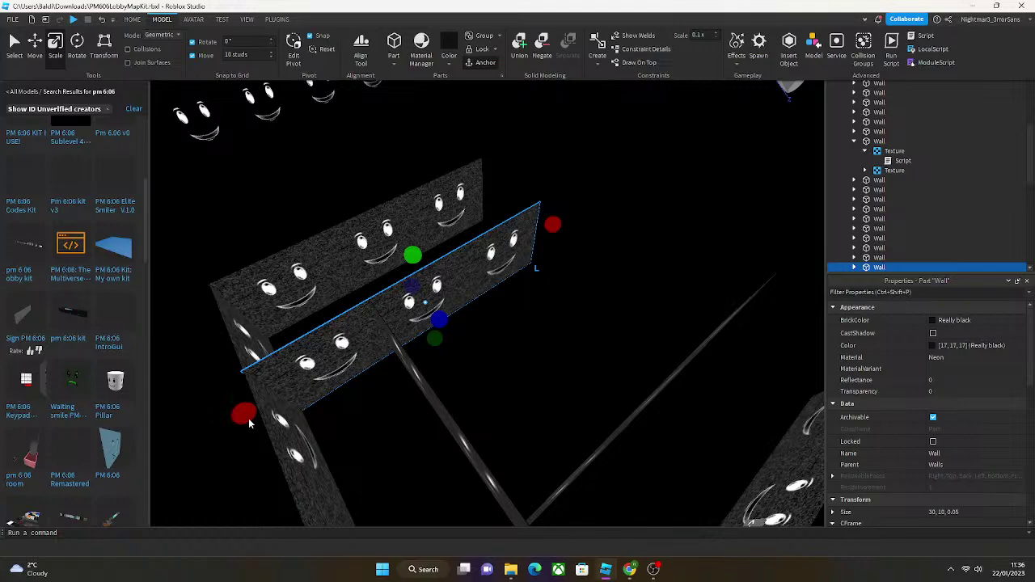
pyautogui.moveTo(249, 423); pyautogui.dragTo(333, 381)
pyautogui.click(332, 382)
pyautogui.scroll(-5, 332, 381)
pyautogui.moveTo(333, 382); pyautogui.dragTo(331, 389, button='right')
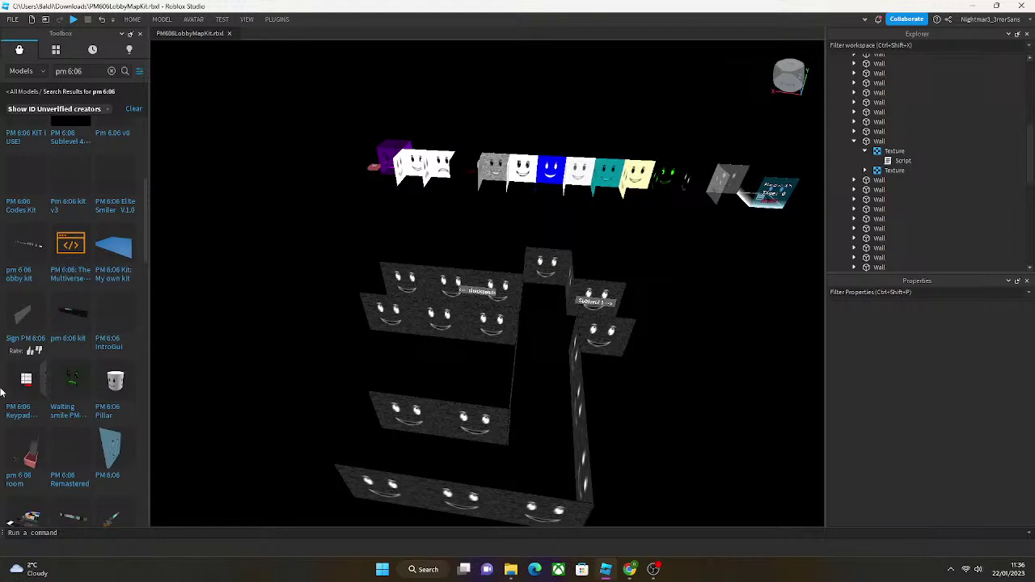
# Run a simulation of the map, examine the wall faces and signs up close, and stop it.
pyautogui.click(132, 19)
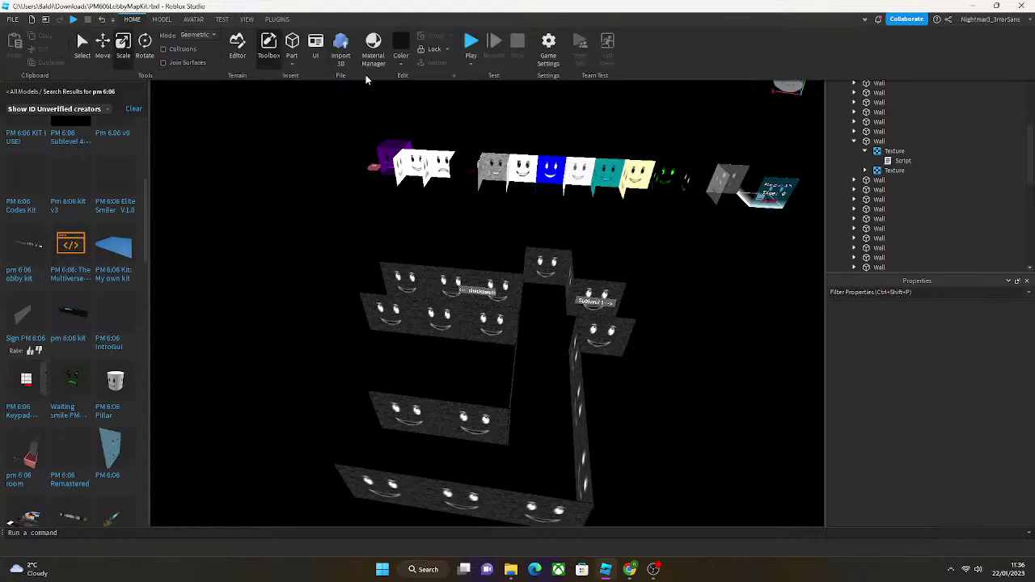
pyautogui.click(469, 65)
pyautogui.click(487, 97)
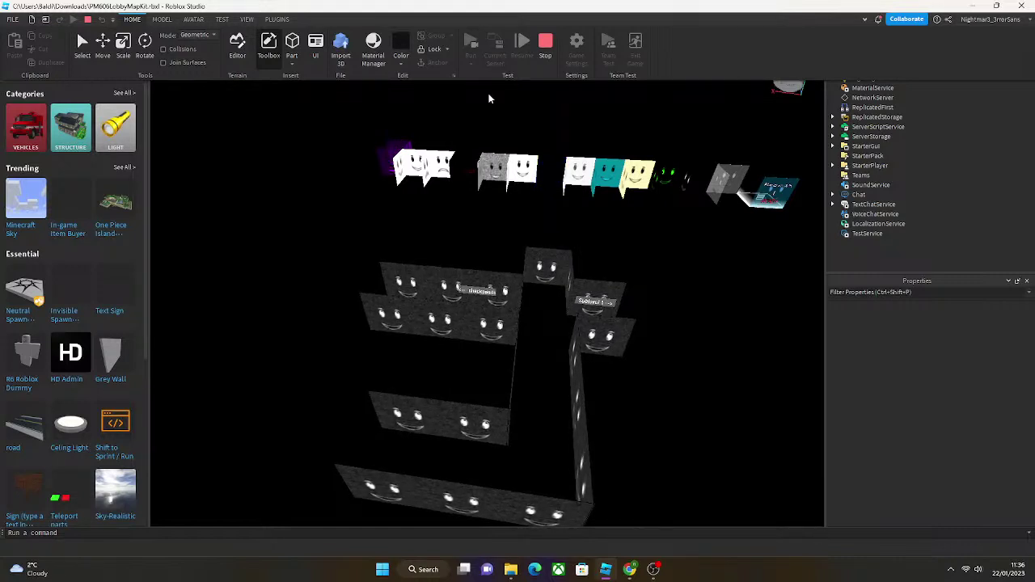
pyautogui.hotkey('shift', 'F5')
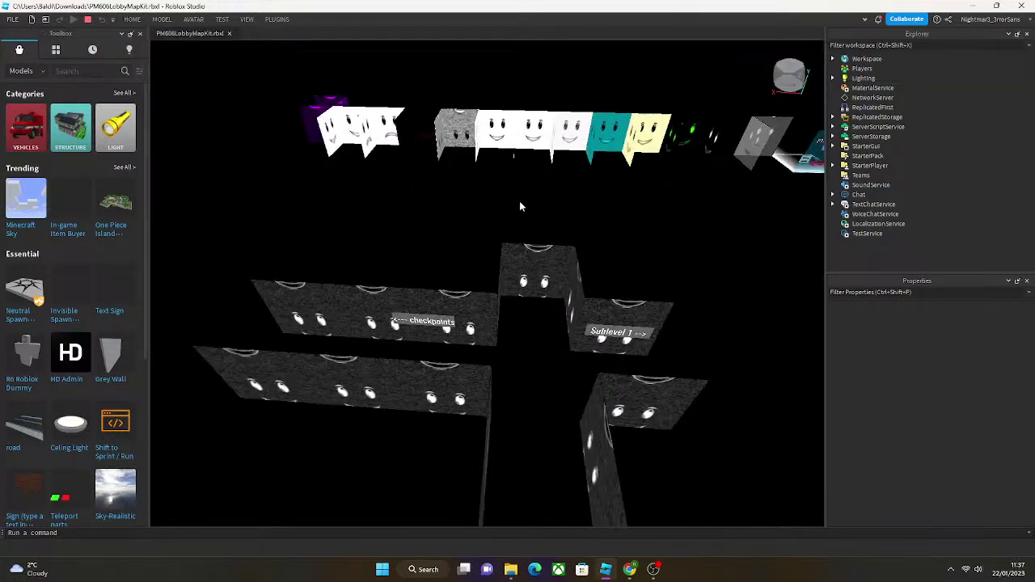
pyautogui.scroll(5, 527, 243)
pyautogui.scroll(-3, 534, 295)
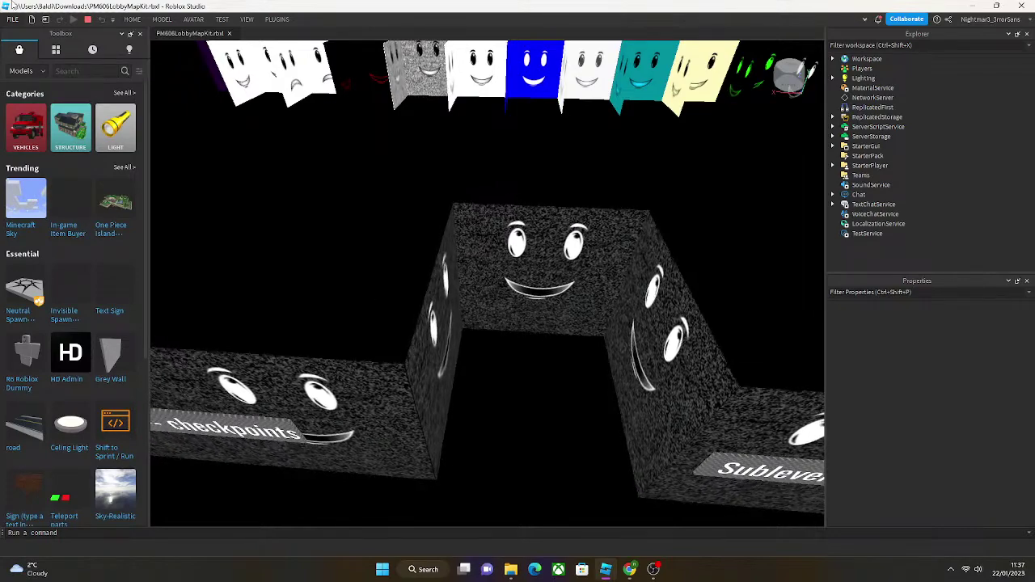
pyautogui.click(87, 19)
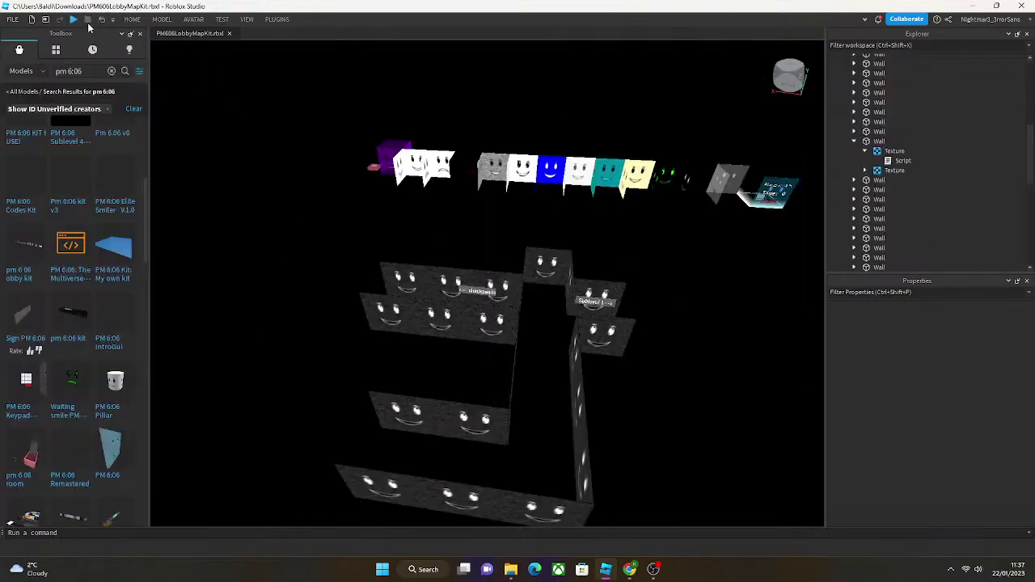
# Duplicate the Sublevel 1 sign and place the copy on the smiling wall at the other side of the corridor.
pyautogui.scroll(10, 531, 220)
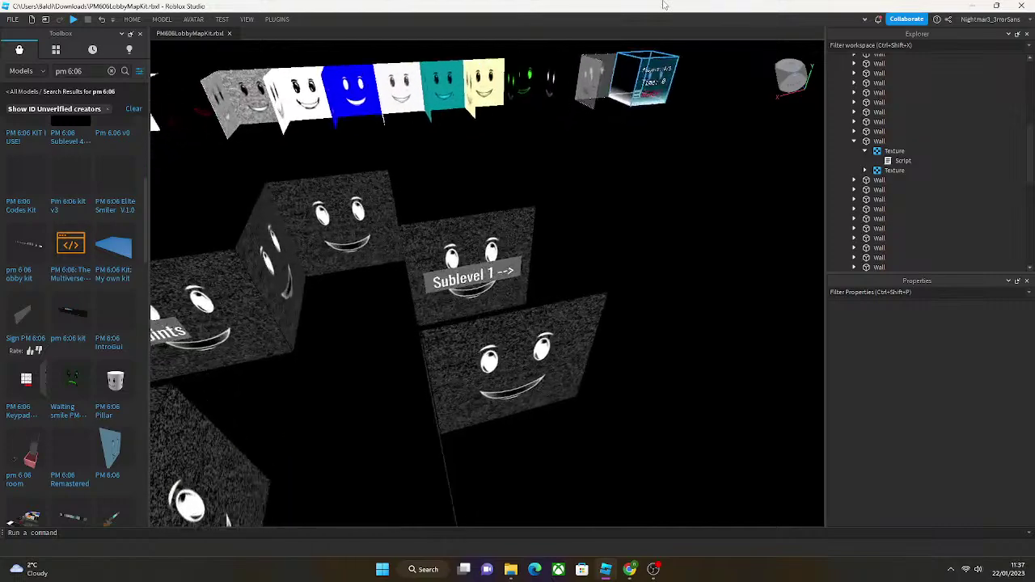
pyautogui.scroll(5, 625, 309)
pyautogui.scroll(-3, 625, 309)
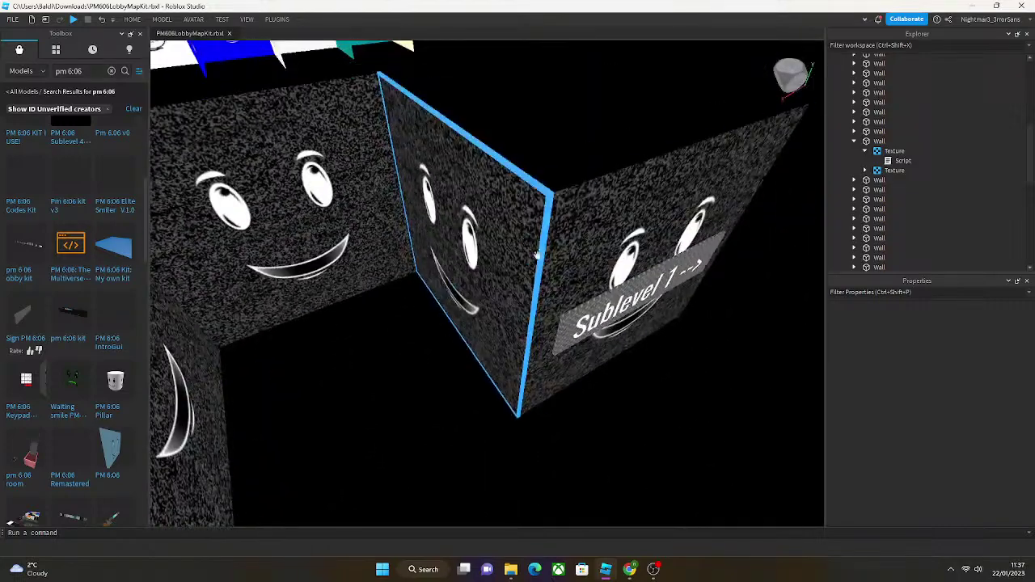
pyautogui.click(625, 311)
pyautogui.moveTo(672, 337); pyautogui.dragTo(711, 314)
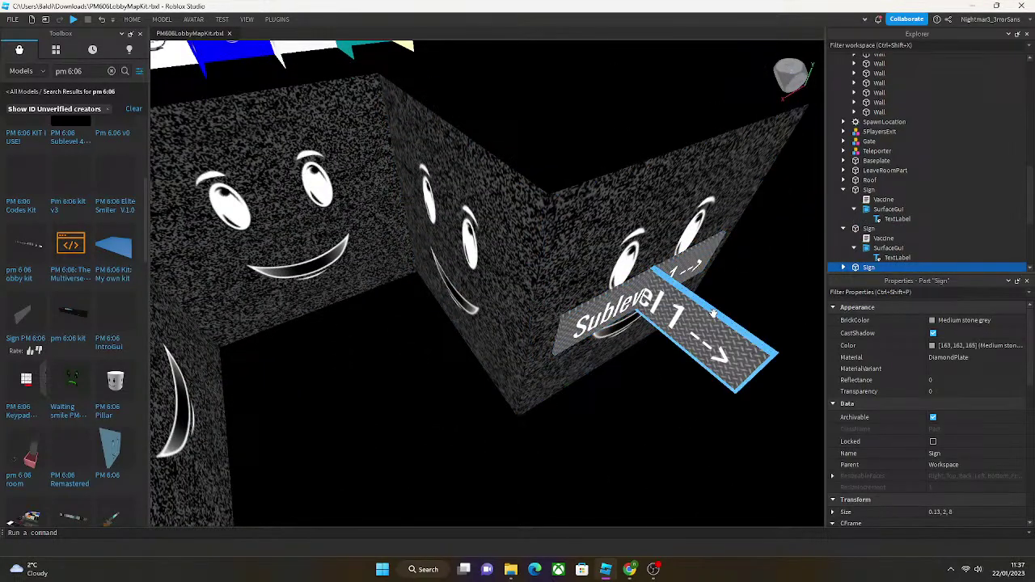
pyautogui.moveTo(711, 314); pyautogui.dragTo(423, 312, button='right')
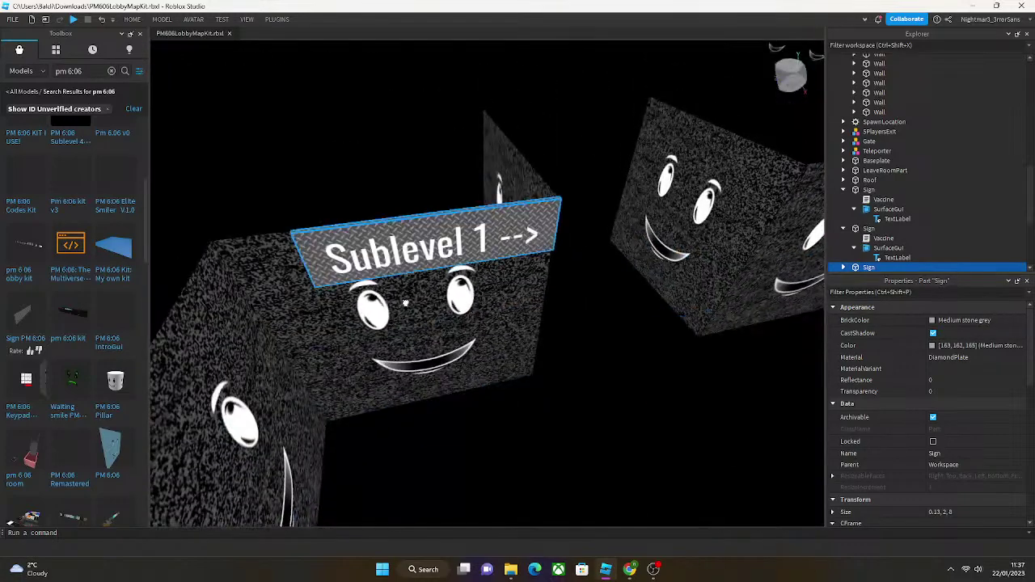
# Adjust the move snap and position the copied sign over the mouth of the wall's smiling face.
pyautogui.click(132, 19)
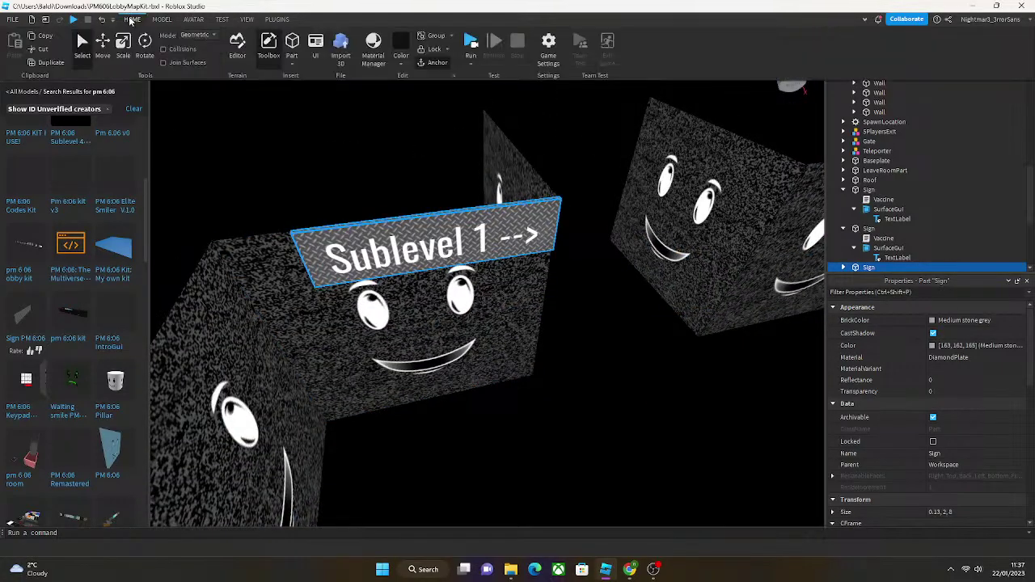
pyautogui.click(103, 42)
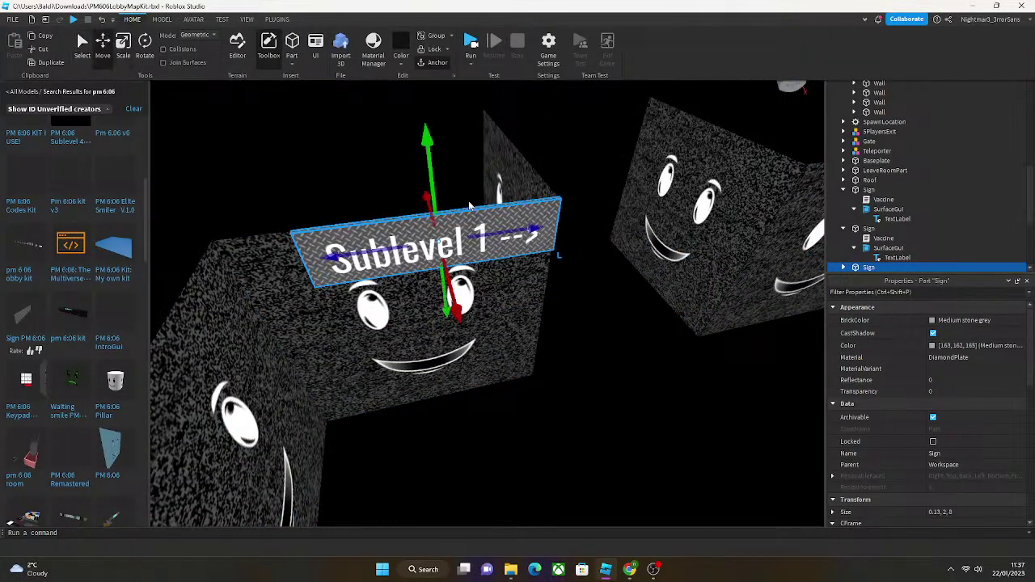
pyautogui.click(161, 18)
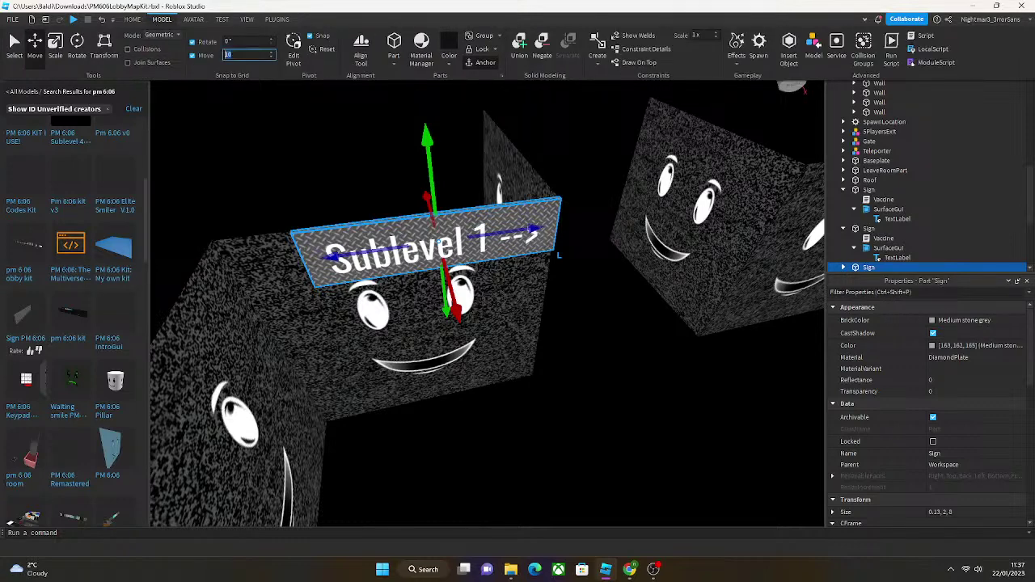
pyautogui.moveTo(439, 194); pyautogui.dragTo(480, 114, button='right')
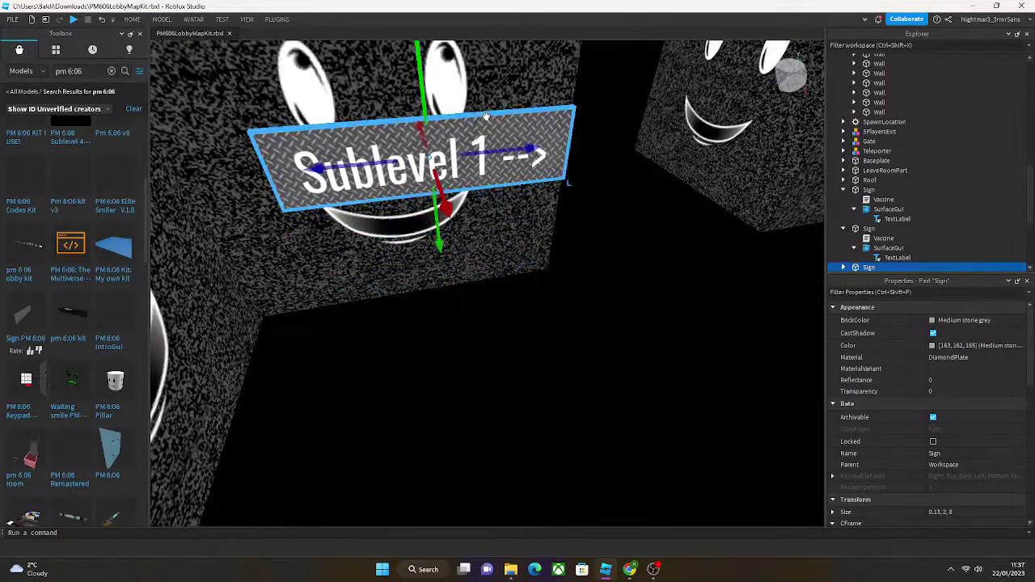
pyautogui.moveTo(480, 114); pyautogui.dragTo(456, 118)
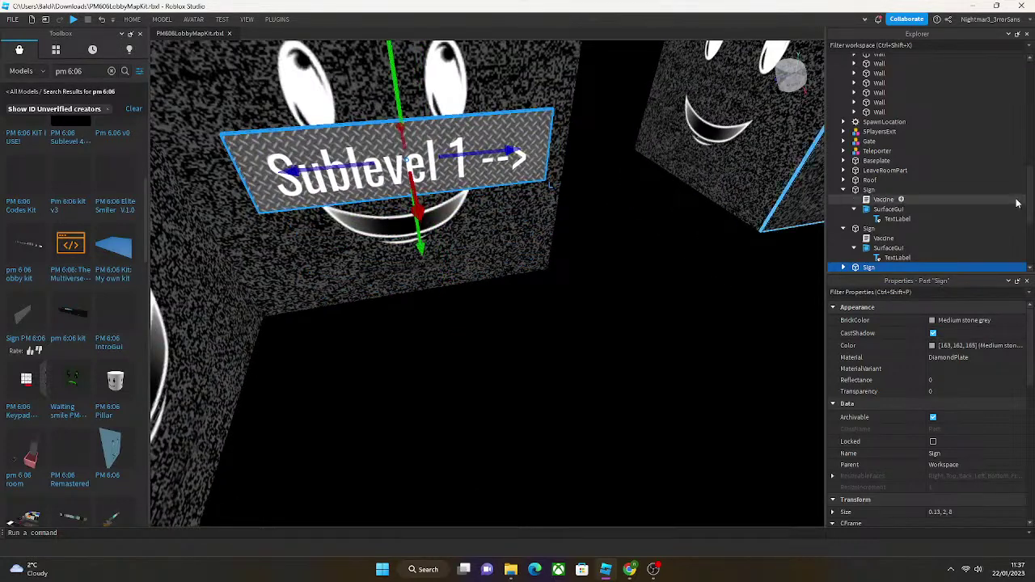
# Change the text label of the copied sign to "Winner's Shop -->".
pyautogui.scroll(-1, 1017, 202)
pyautogui.click(843, 239)
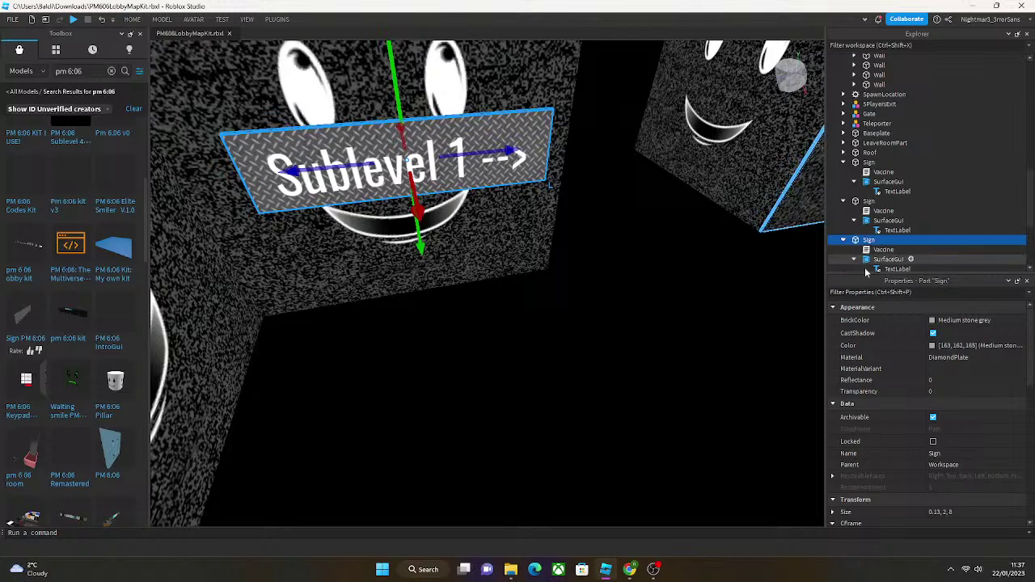
pyautogui.click(878, 269)
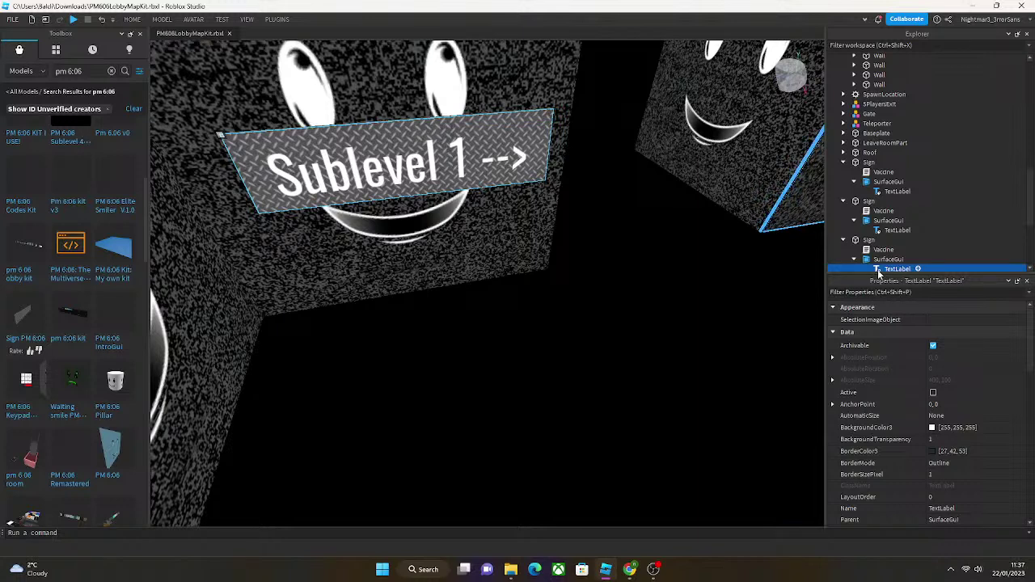
pyautogui.scroll(-3, 919, 250)
pyautogui.scroll(-10, 912, 374)
pyautogui.click(951, 427)
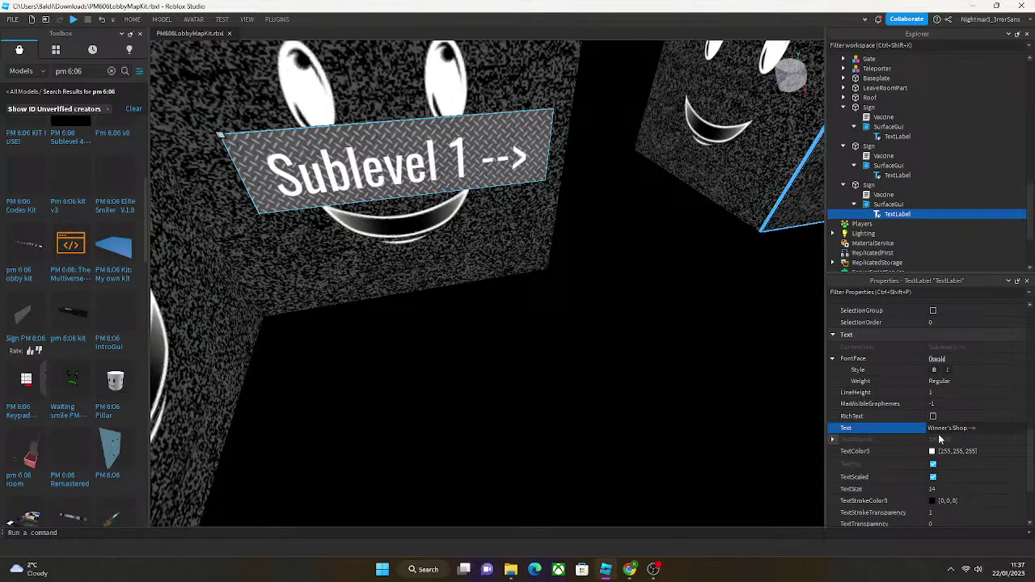
pyautogui.press('Return')
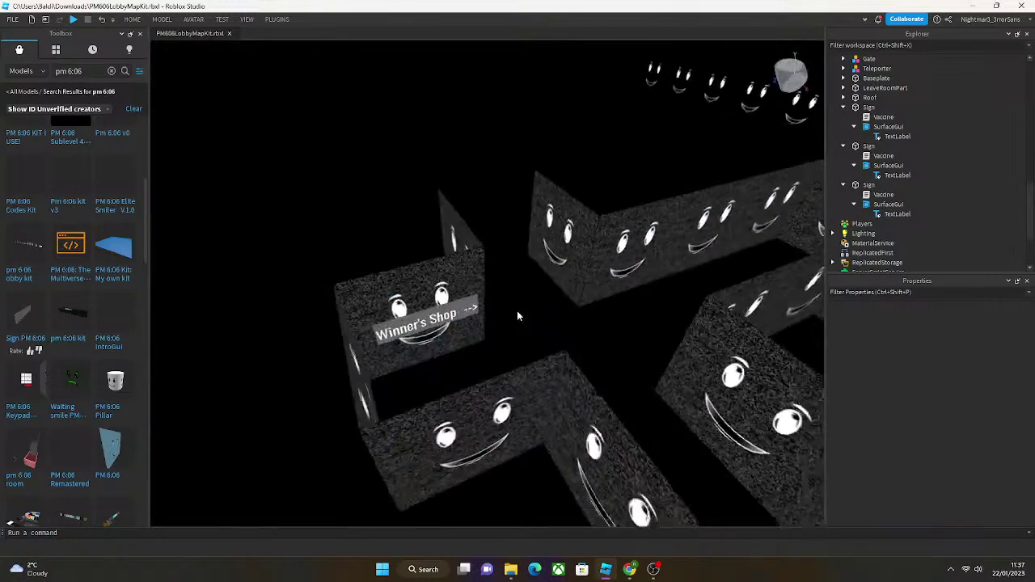
# Search the model library for "spawn" and insert the invisible spawn near the Winner's Shop sign.
pyautogui.scroll(-3, 517, 311)
pyautogui.scroll(3, 301, 244)
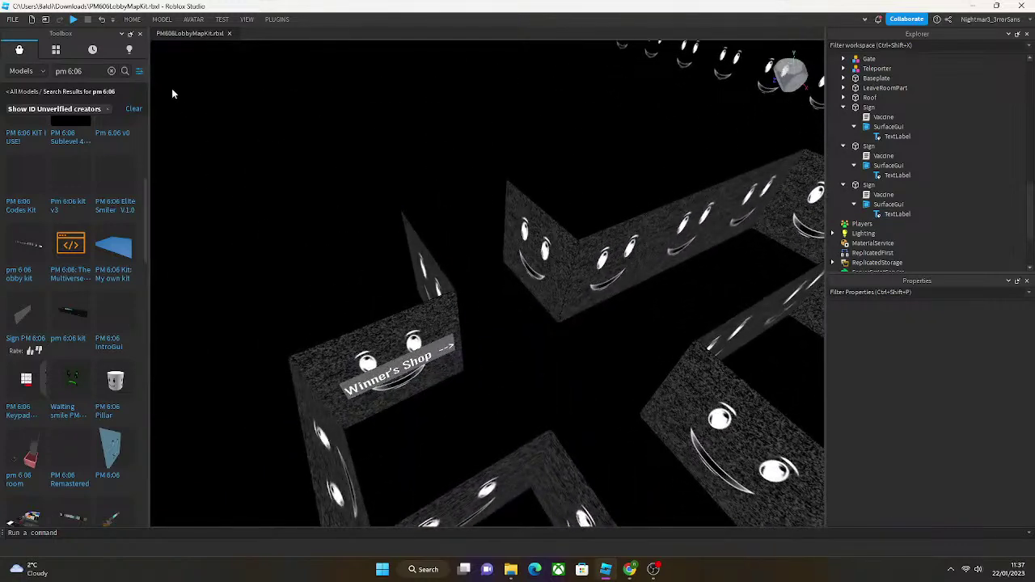
pyautogui.click(112, 71)
pyautogui.write('spawn')
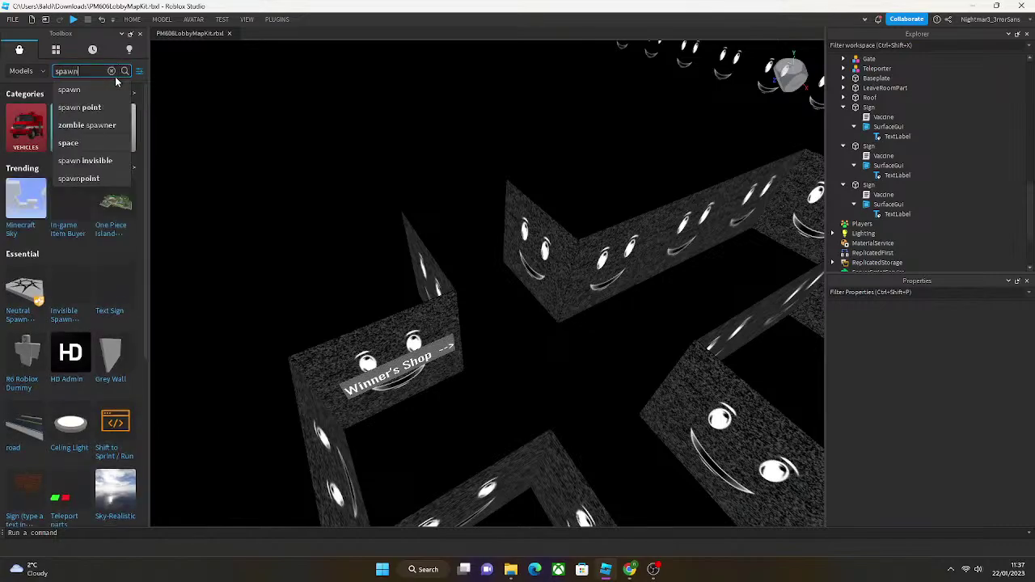
pyautogui.press('Return')
pyautogui.moveTo(234, 185); pyautogui.dragTo(233, 185, button='right')
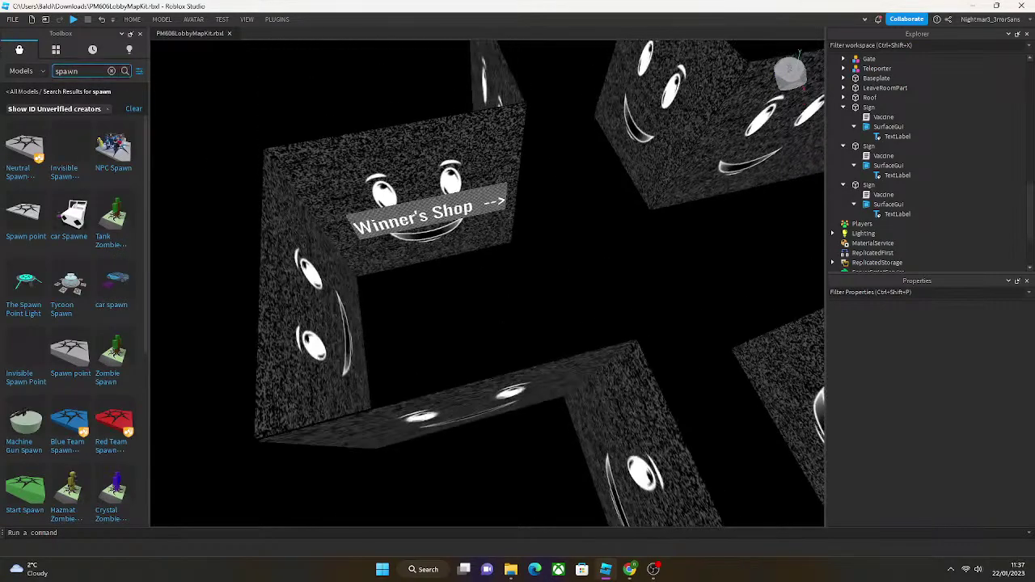
pyautogui.click(68, 150)
pyautogui.moveTo(575, 248); pyautogui.dragTo(518, 358, button='right')
pyautogui.scroll(2, 461, 302)
pyautogui.moveTo(469, 303); pyautogui.dragTo(224, 51, button='right')
# Play-test the map to check where the character spawns, and stop the test.
pyautogui.click(132, 18)
pyautogui.click(471, 66)
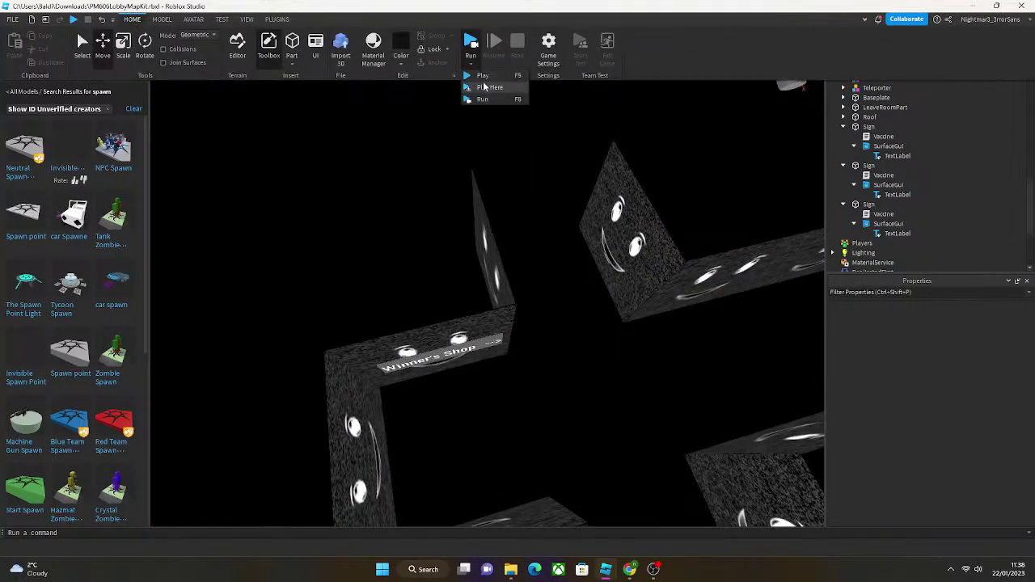
pyautogui.click(483, 81)
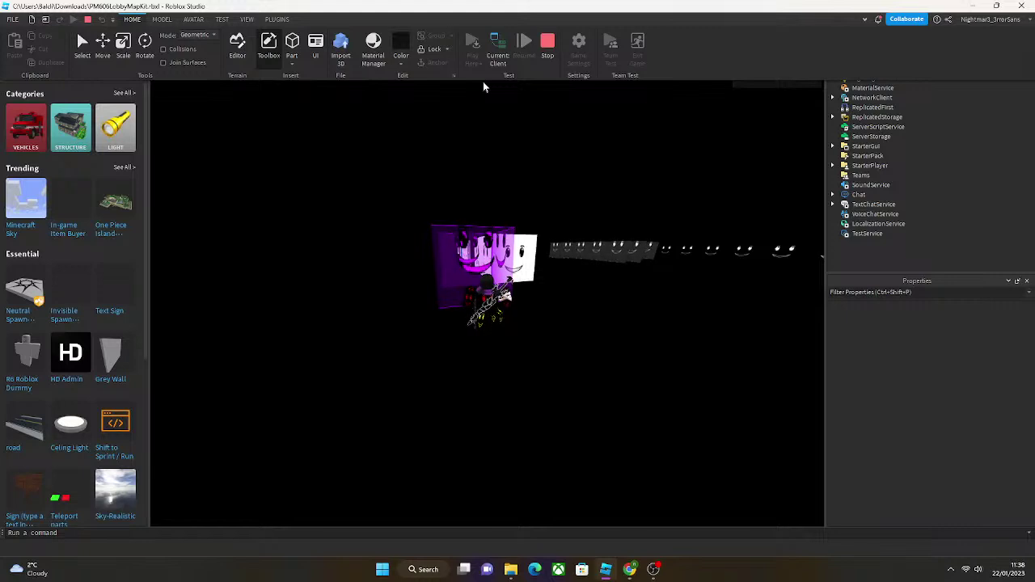
pyautogui.click(482, 81)
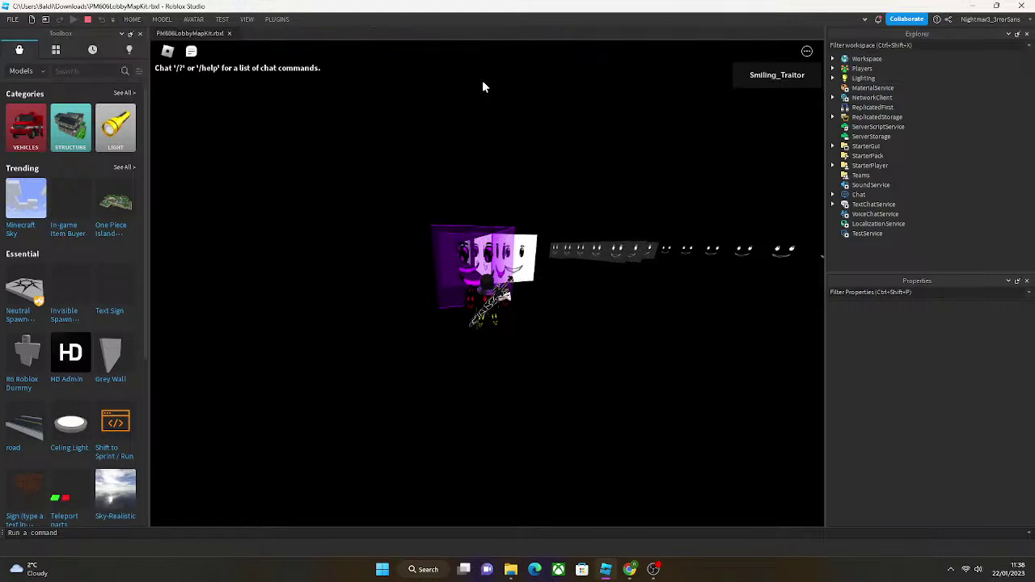
pyautogui.click(88, 18)
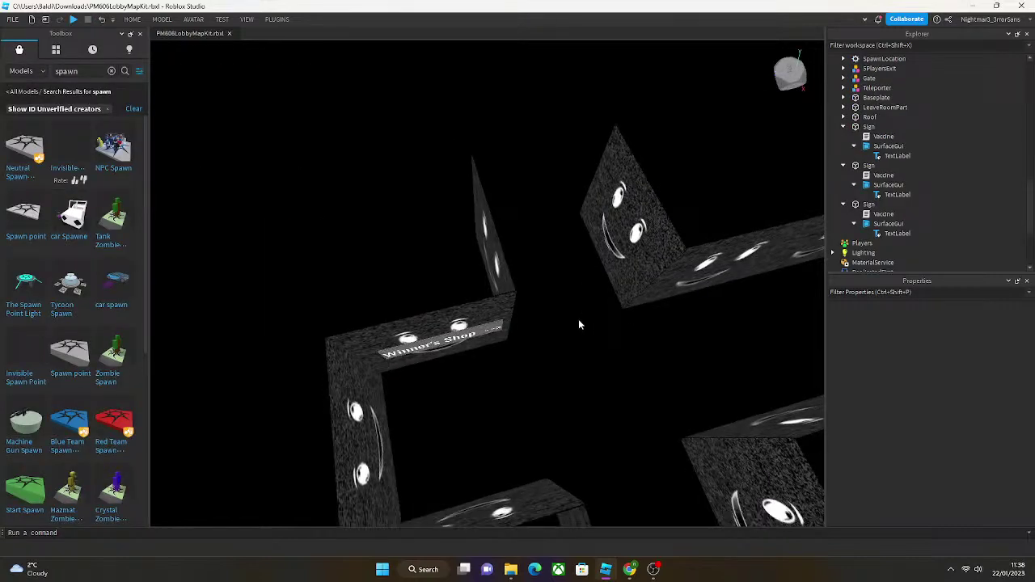
# Locate the original spawn location on the pink pad beside the purple room.
pyautogui.scroll(-3, 455, 353)
pyautogui.click(473, 301)
pyautogui.click(473, 305)
pyautogui.scroll(5, 473, 306)
pyautogui.moveTo(452, 314); pyautogui.dragTo(290, 357, button='right')
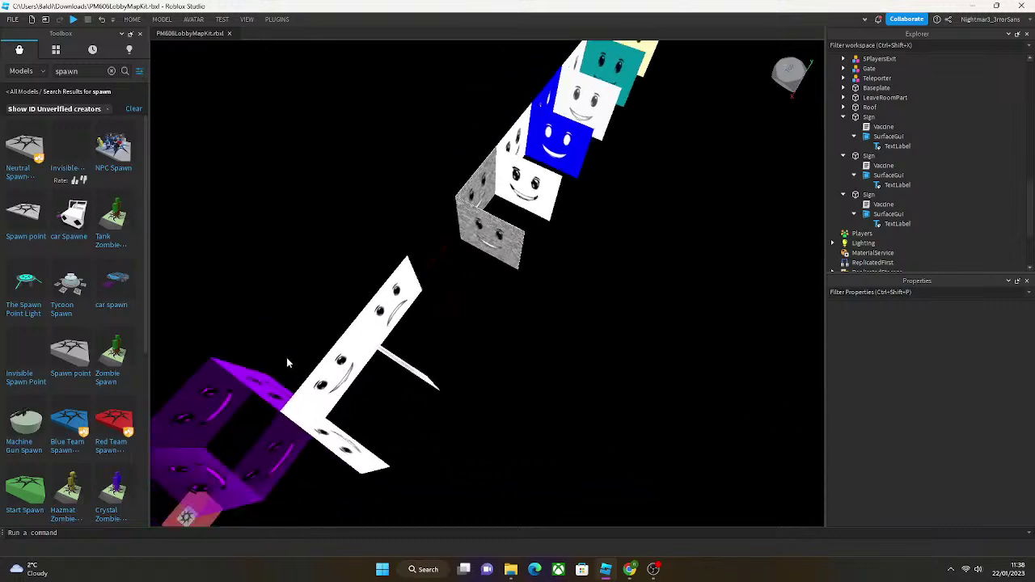
pyautogui.click(419, 311)
pyautogui.scroll(2, 419, 311)
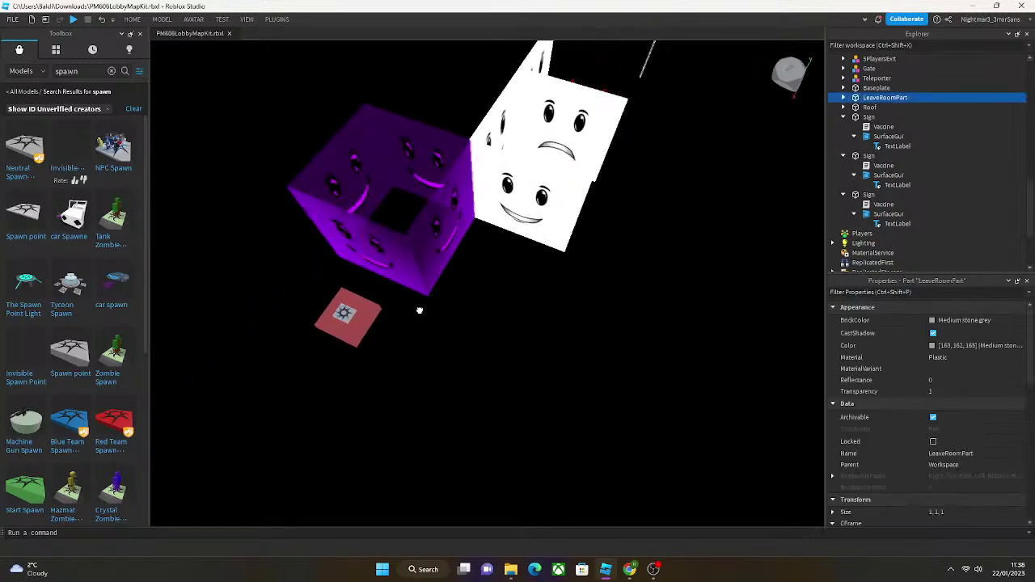
pyautogui.rightClick(419, 310)
pyautogui.click(380, 389)
# Move the original spawn location off the pink pad into the corridor area beside the Winner's Shop sign.
pyautogui.click(343, 307)
pyautogui.scroll(-3, 388, 307)
pyautogui.scroll(2, 412, 323)
pyautogui.moveTo(418, 330); pyautogui.dragTo(393, 316, button='right')
pyautogui.moveTo(392, 316); pyautogui.dragTo(402, 377)
pyautogui.moveTo(502, 388); pyautogui.dragTo(506, 309, button='right')
pyautogui.click(506, 310)
# Expand the Teleporter model and focus the view on its Destination pad beside the purple room.
pyautogui.scroll(-10, 492, 307)
pyautogui.scroll(5, 566, 267)
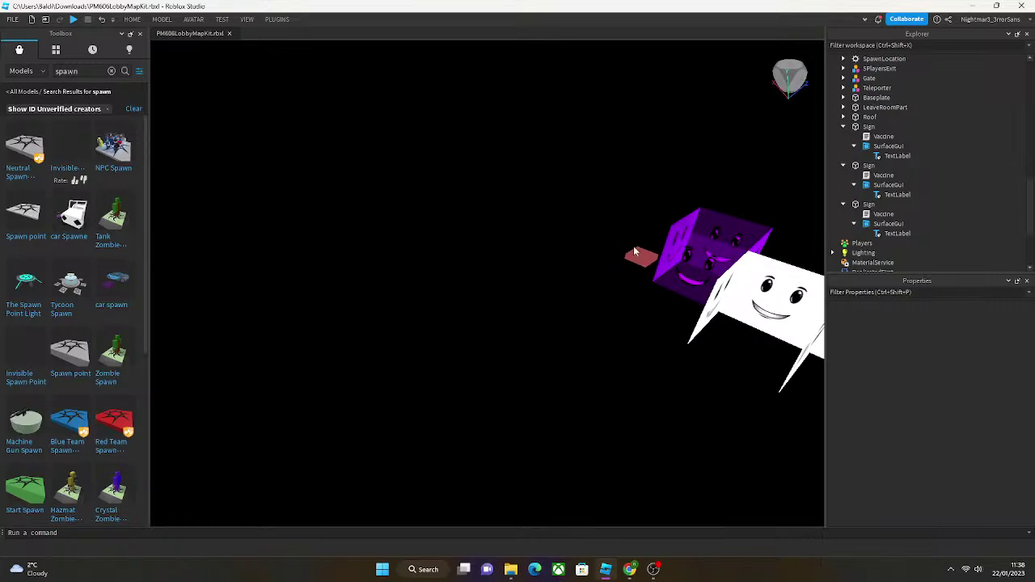
pyautogui.click(640, 257)
pyautogui.click(845, 88)
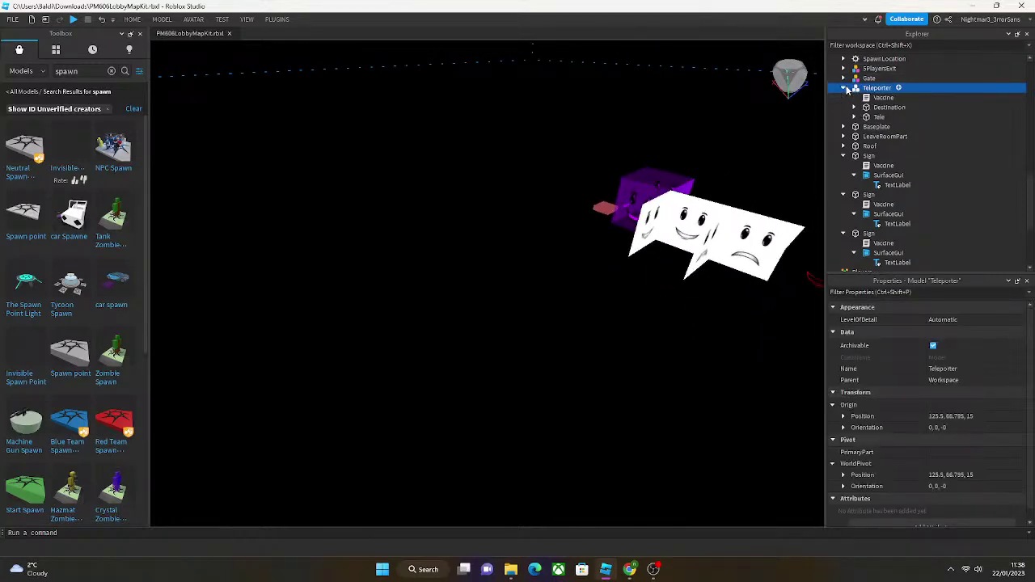
pyautogui.click(889, 106)
pyautogui.press('f')
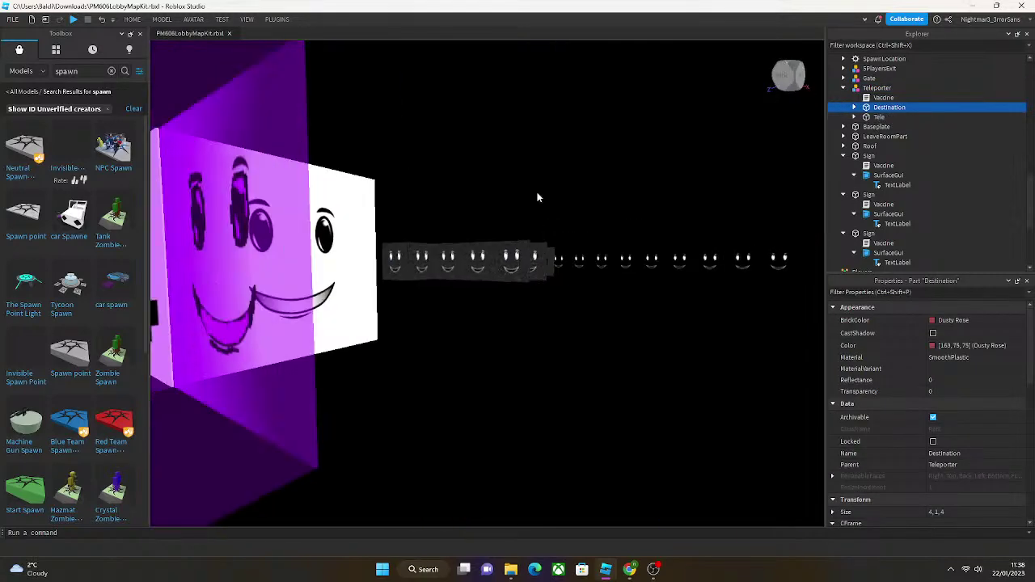
# Move the Destination pad into the corridor area beside the Winner's Shop sign, next to the spawn location.
pyautogui.doubleClick(124, 10)
pyautogui.click(133, 22)
pyautogui.click(103, 51)
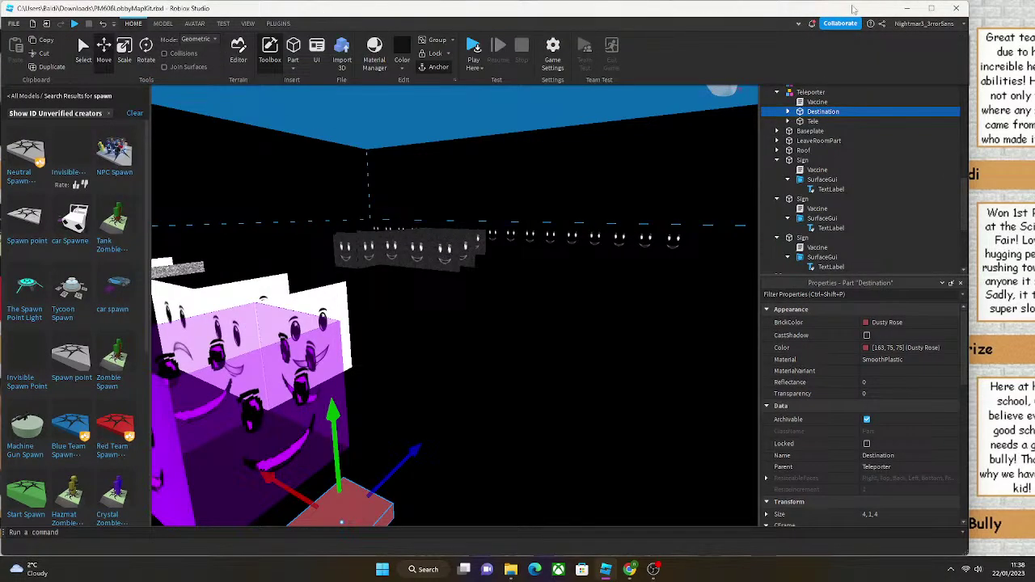
pyautogui.click(932, 5)
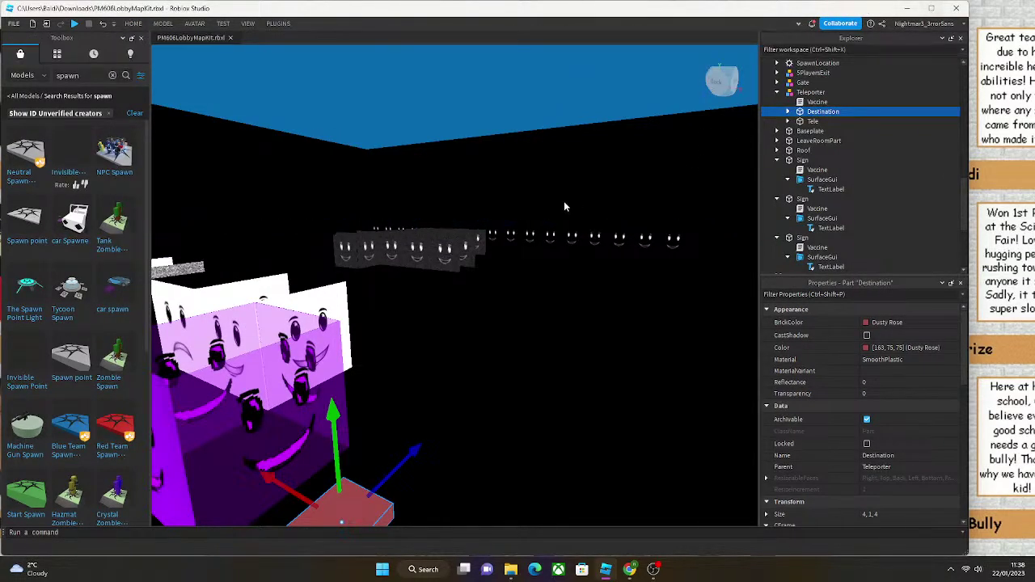
pyautogui.moveTo(564, 207); pyautogui.dragTo(511, 341, button='right')
pyautogui.moveTo(467, 485); pyautogui.dragTo(383, 471, button='right')
pyautogui.moveTo(317, 433); pyautogui.dragTo(346, 465, button='right')
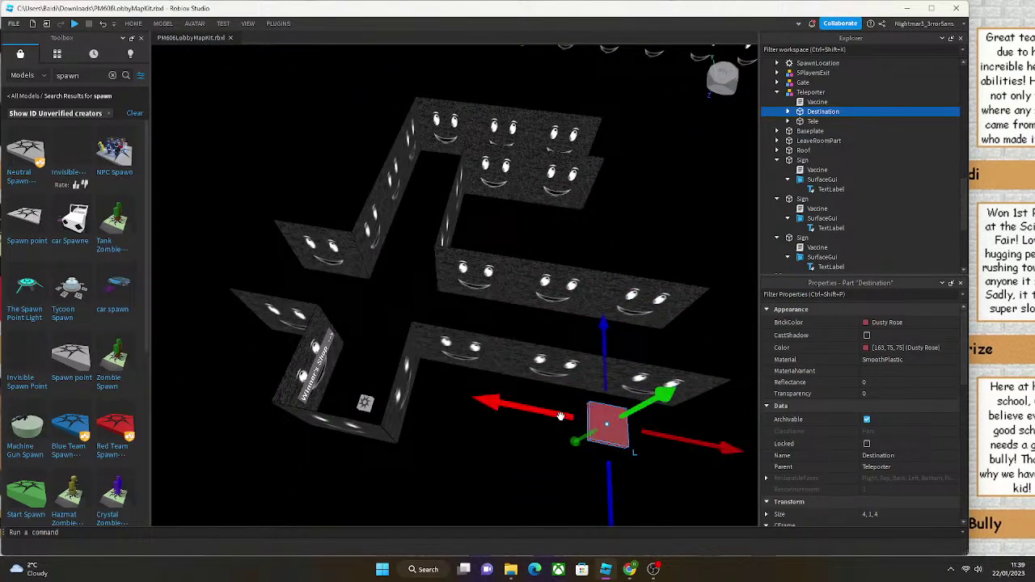
pyautogui.scroll(5, 557, 419)
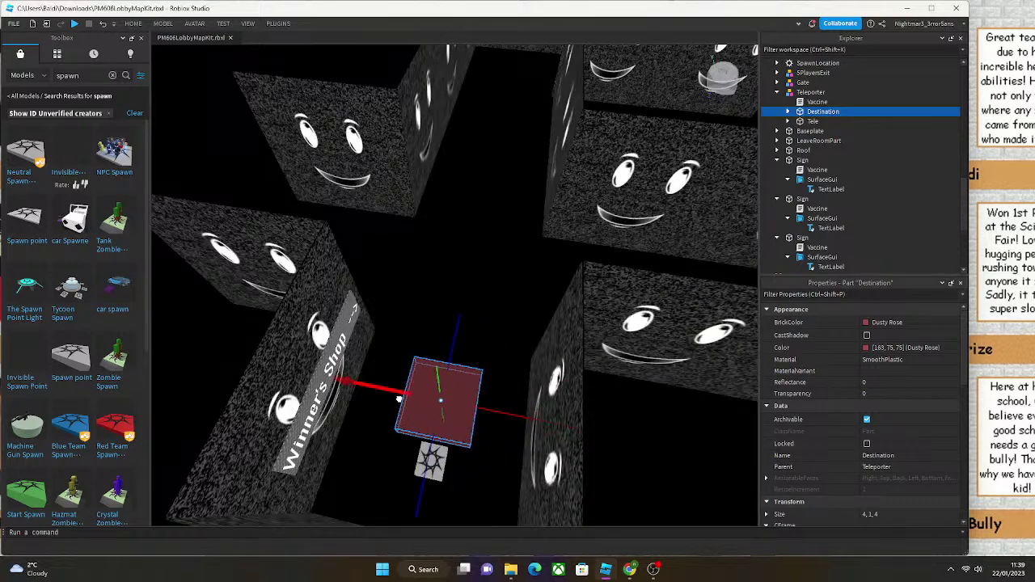
pyautogui.rightClick(399, 400)
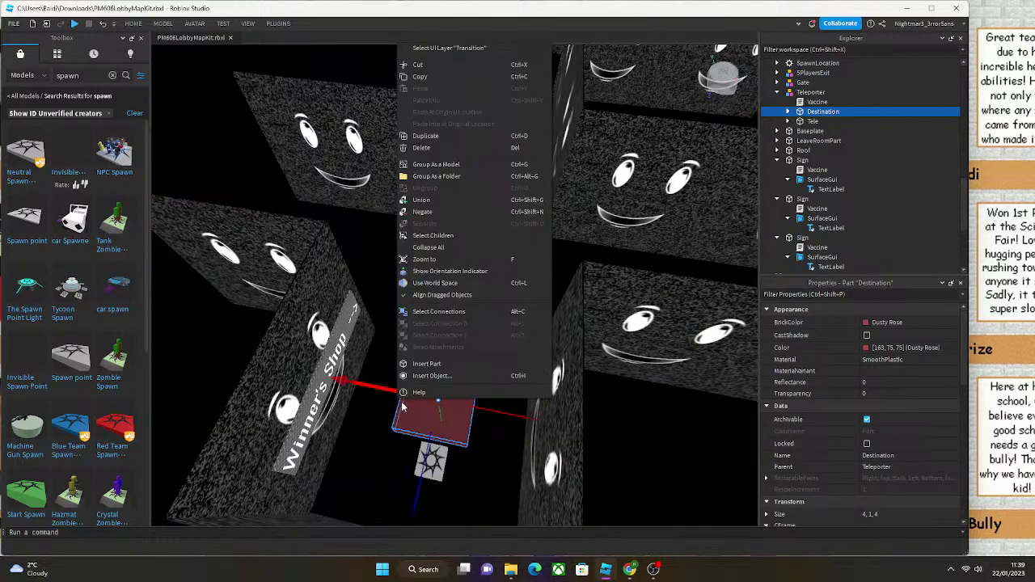
pyautogui.press('Escape')
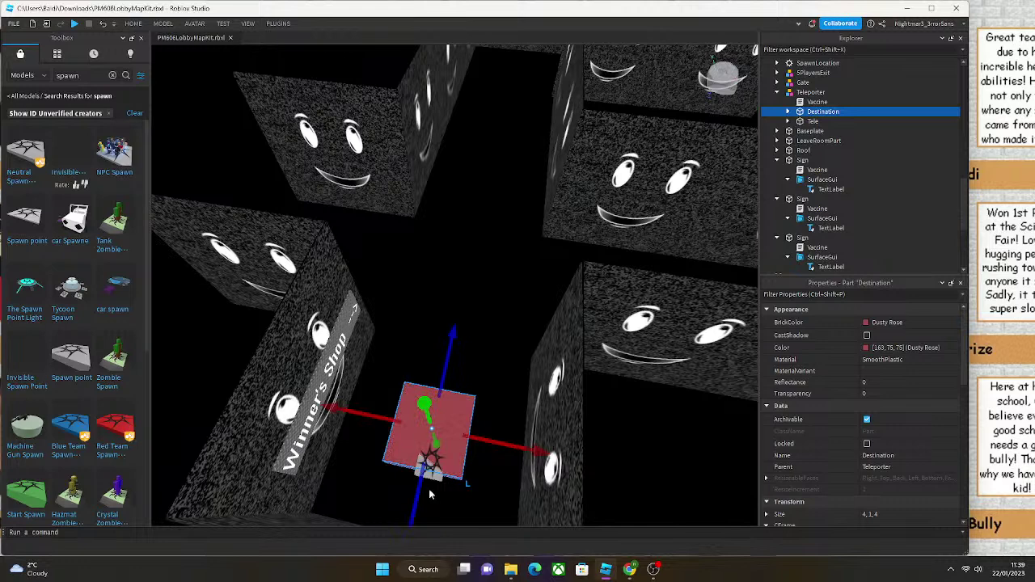
# Shift the spawn location to the centre of the Destination pad and deselect it.
pyautogui.click(443, 482)
pyautogui.moveTo(443, 483); pyautogui.dragTo(439, 445)
pyautogui.click(477, 307)
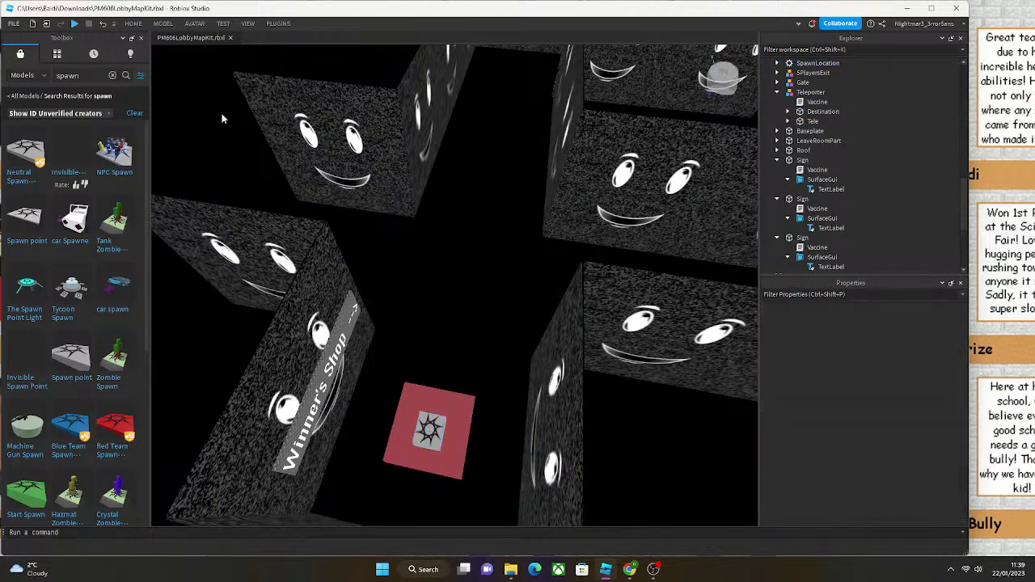
# Playtest the map from the relocated spawn, walk down the corridor past the Winner's Shop sign, and stop the test.
pyautogui.click(133, 23)
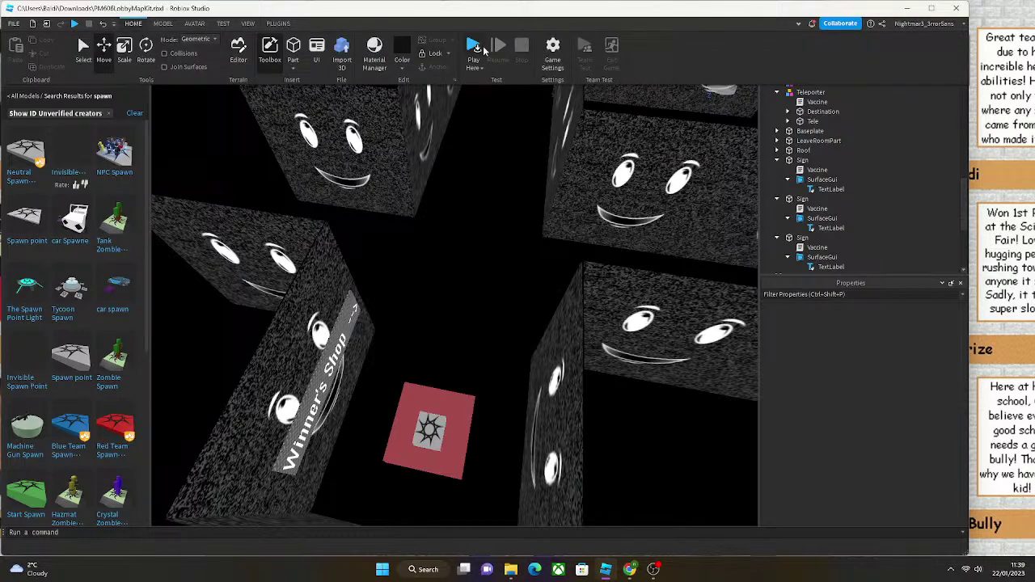
pyautogui.click(474, 50)
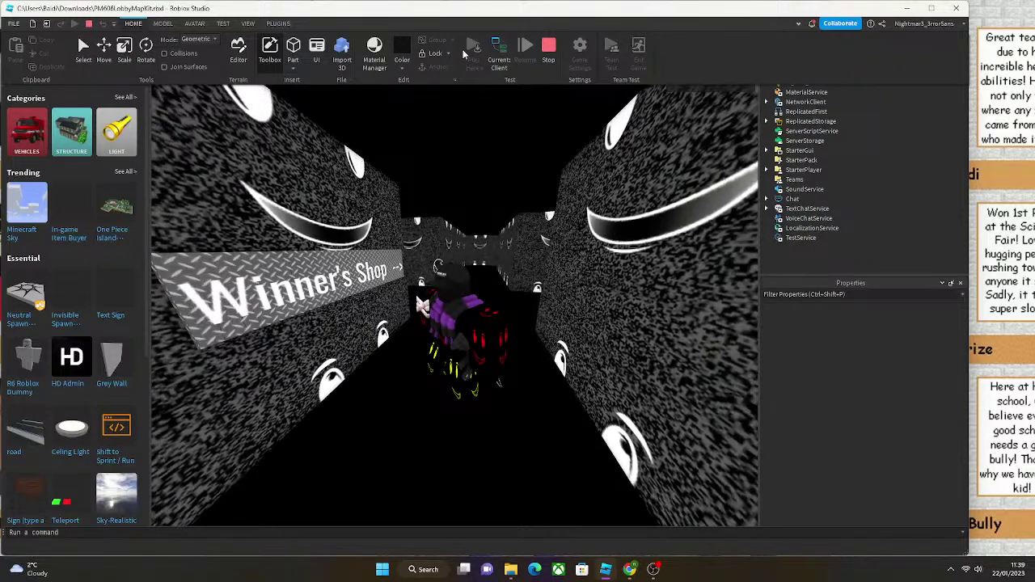
pyautogui.click(454, 290)
pyautogui.press('w')
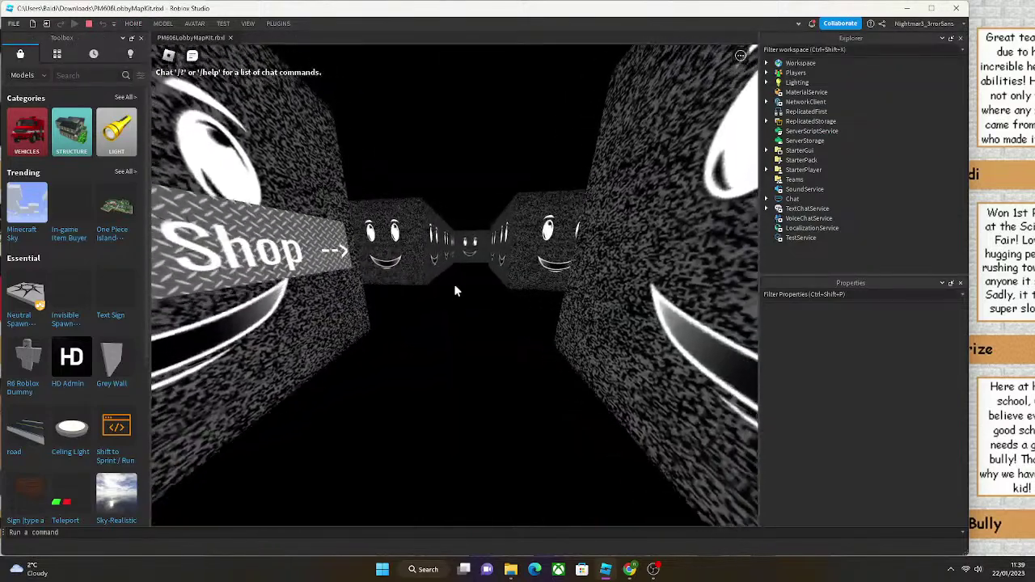
pyautogui.press('Escape')
pyautogui.hotkey('shift', 'F5')
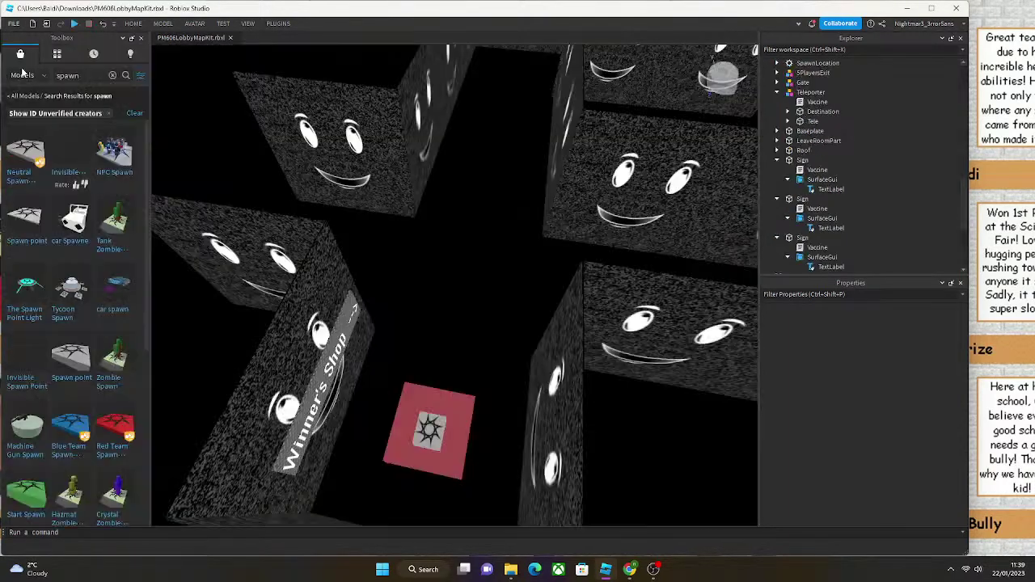
# Search the model library for "first person lock" and insert the First Person Lock script into the workspace.
pyautogui.click(116, 78)
pyautogui.write('first person')
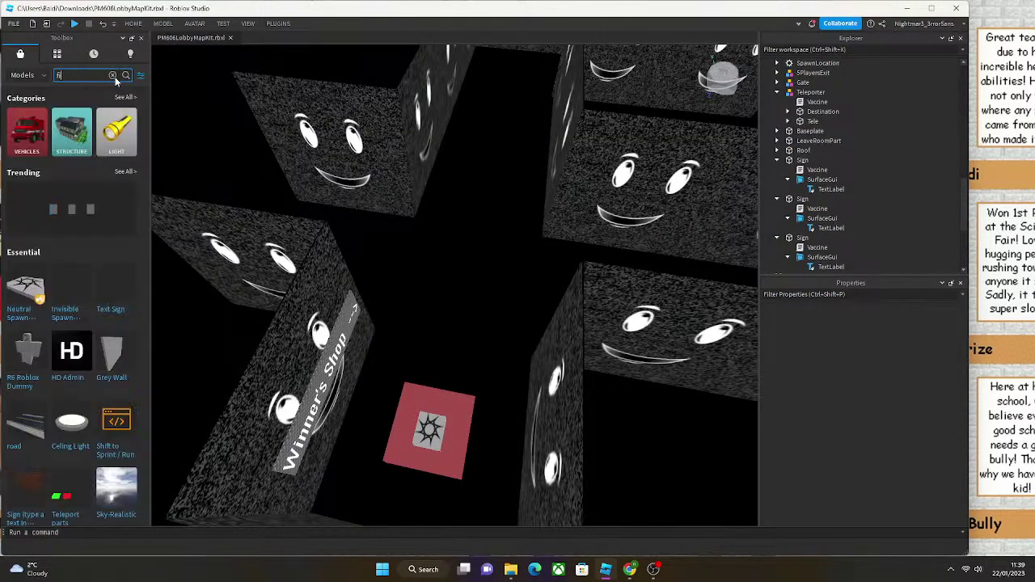
pyautogui.click(86, 112)
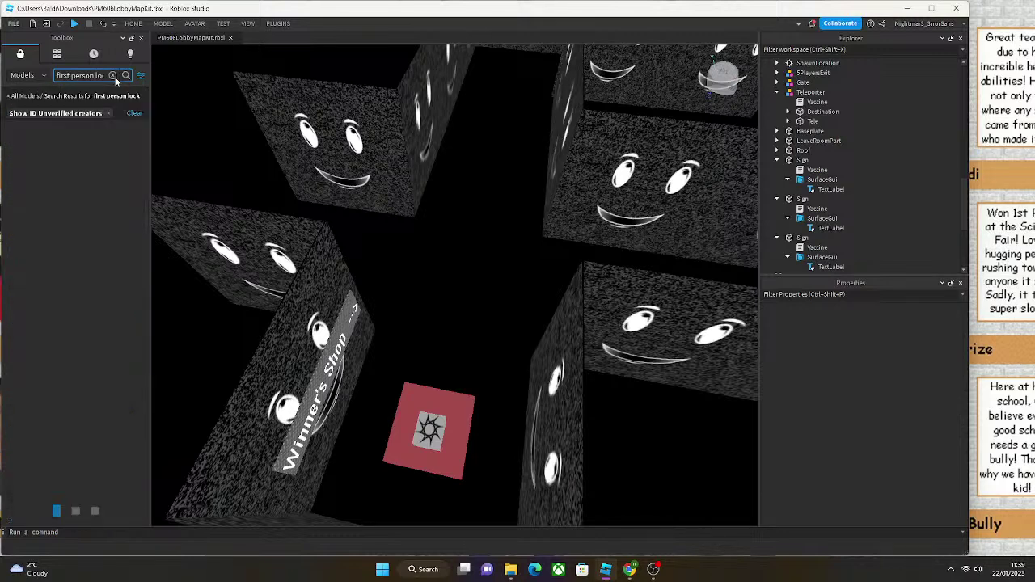
pyautogui.click(18, 158)
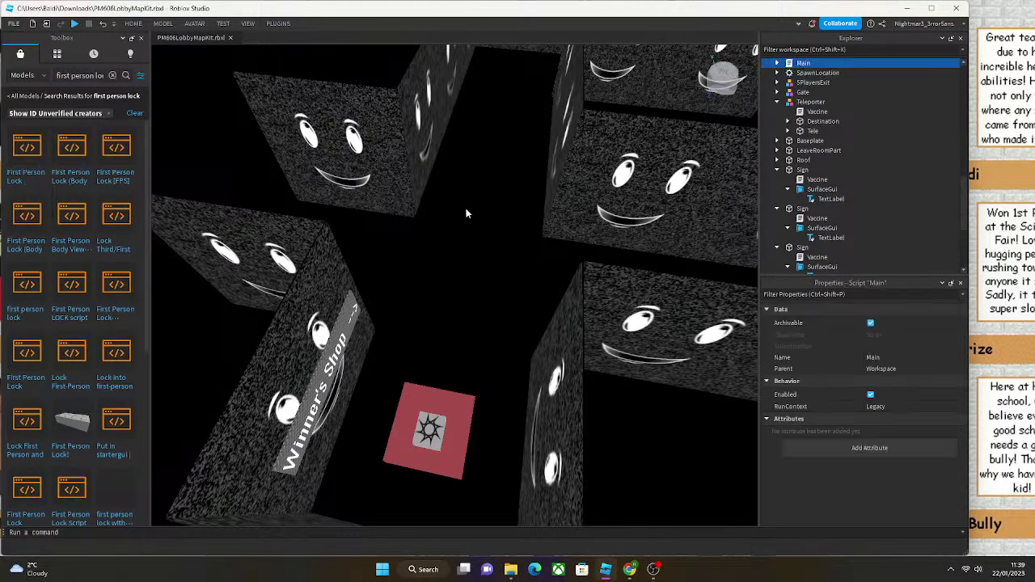
# Browse the music library in the audio assets and insert the "Life in an Elevator" track into the workspace.
pyautogui.moveTo(414, 228); pyautogui.dragTo(415, 228, button='right')
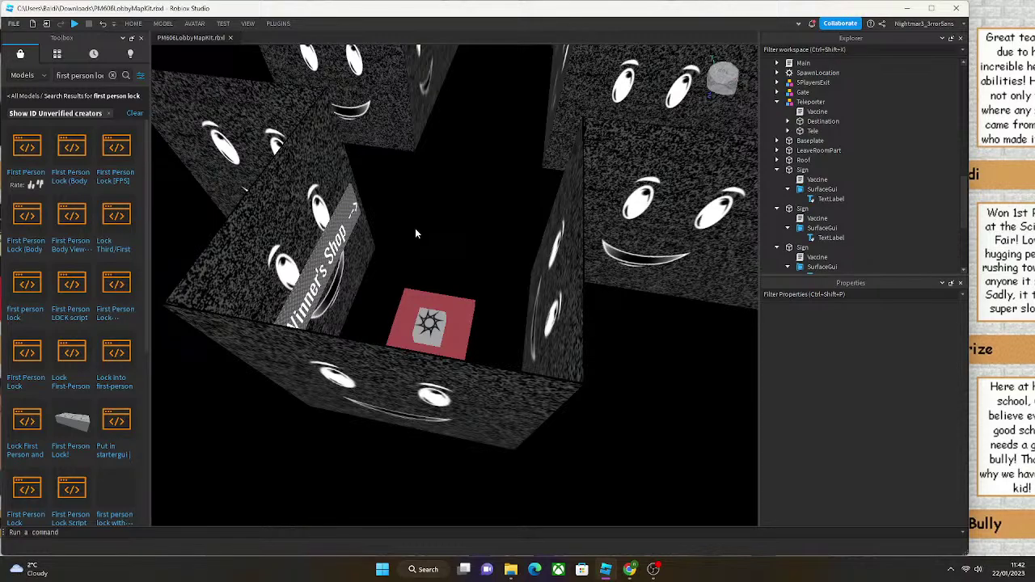
pyautogui.moveTo(415, 228); pyautogui.dragTo(416, 235, button='right')
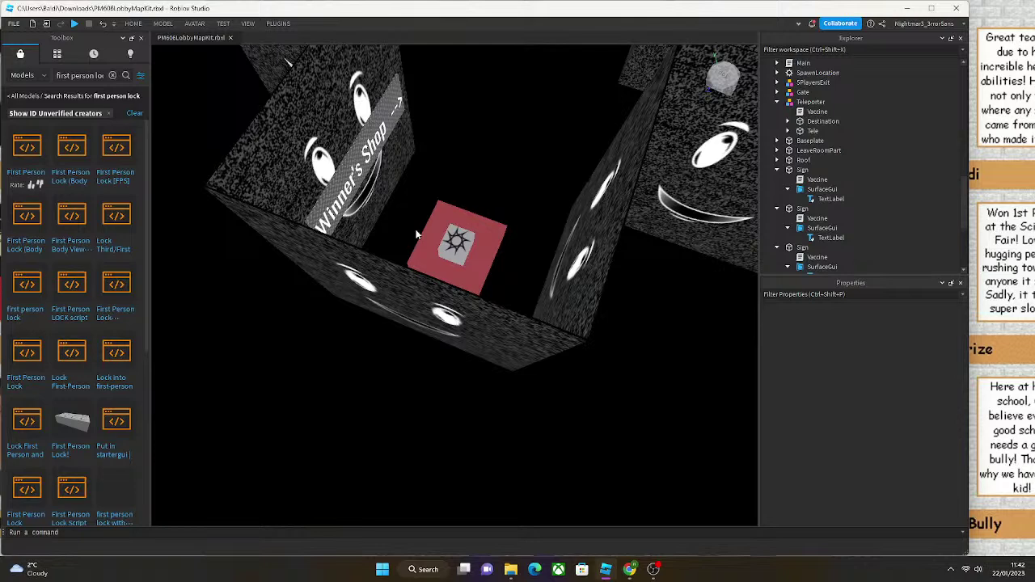
pyautogui.scroll(-6, 417, 235)
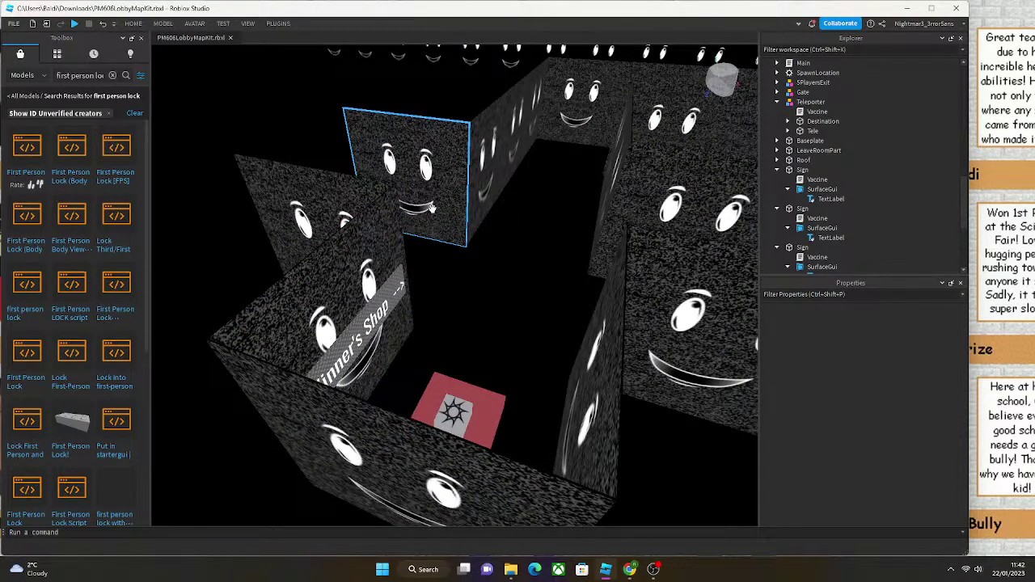
pyautogui.click(57, 54)
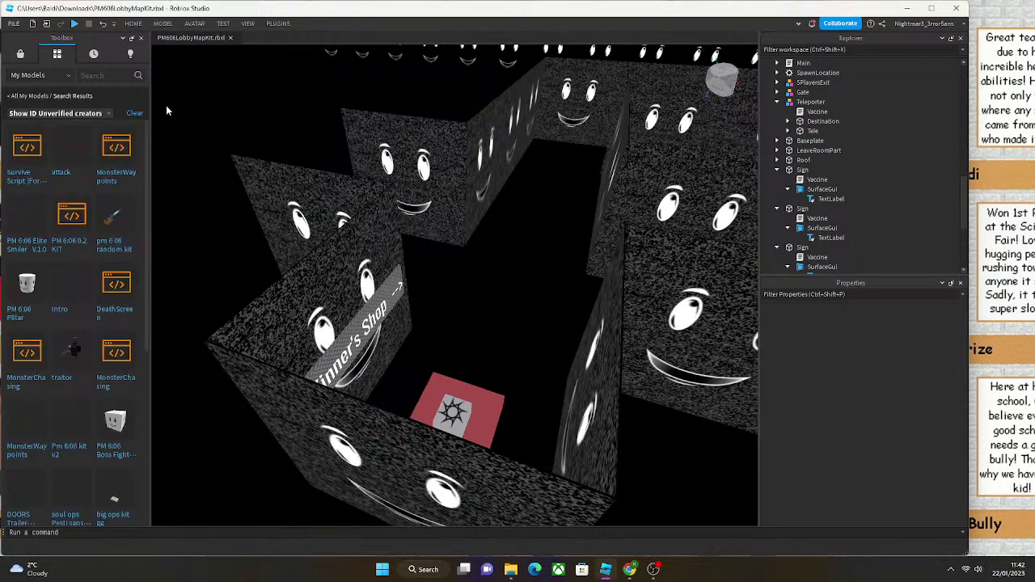
pyautogui.click(20, 54)
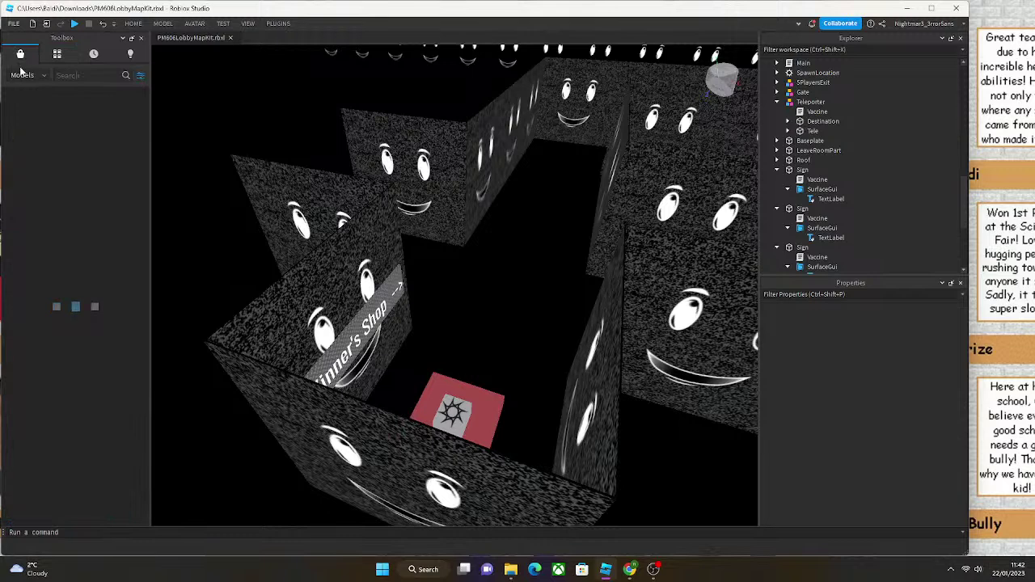
pyautogui.click(22, 74)
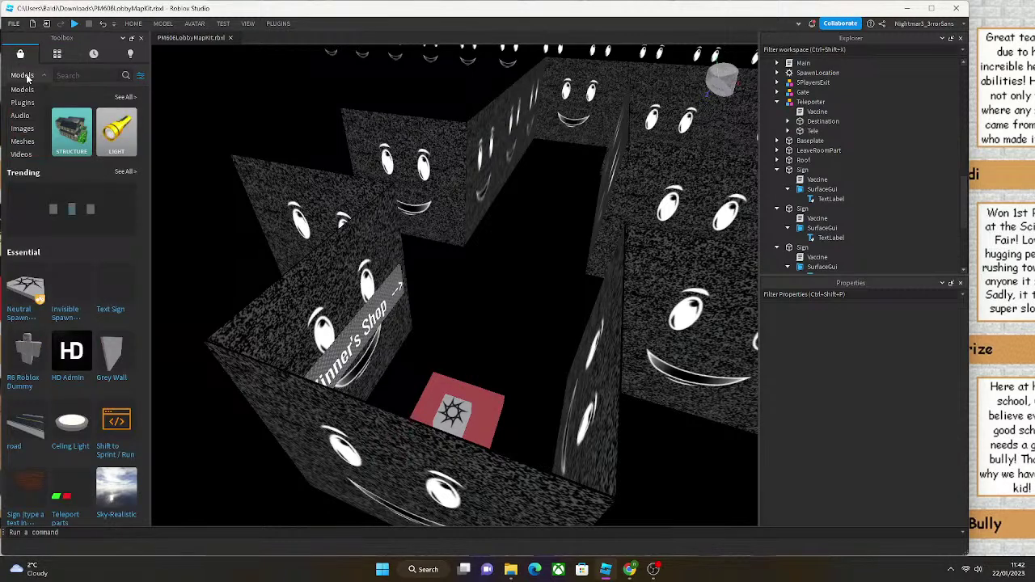
pyautogui.click(21, 117)
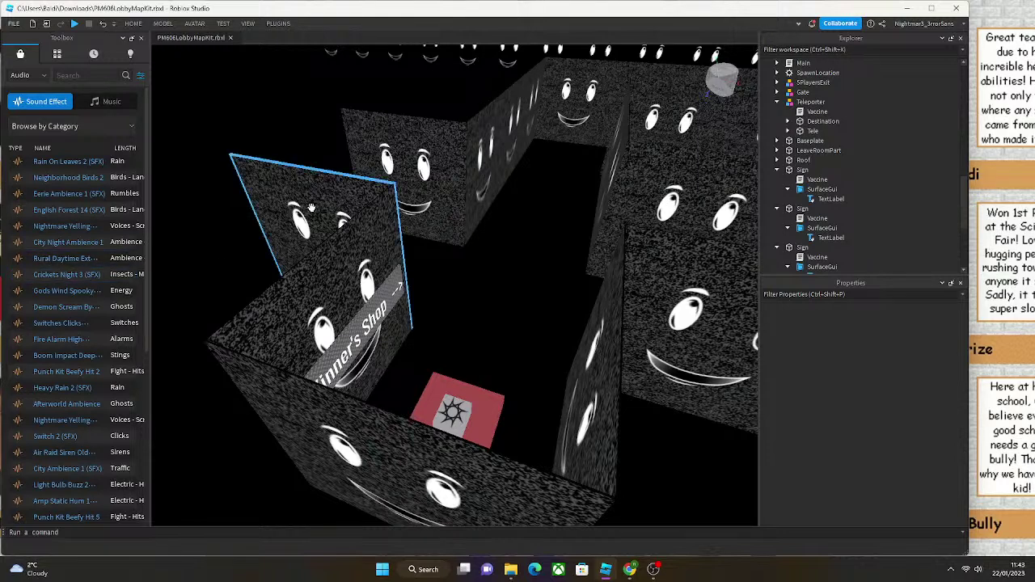
pyautogui.click(85, 101)
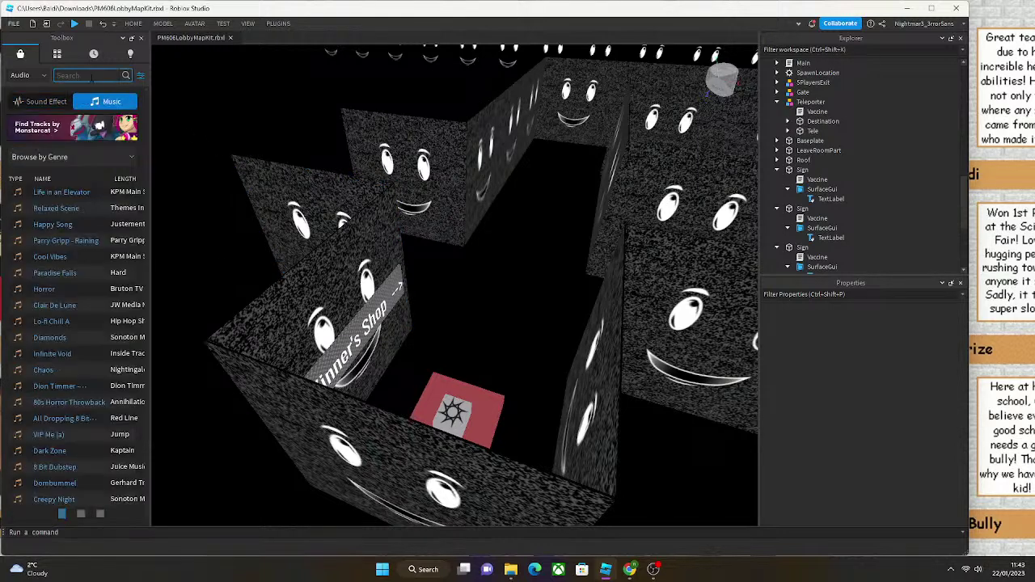
pyautogui.click(18, 192)
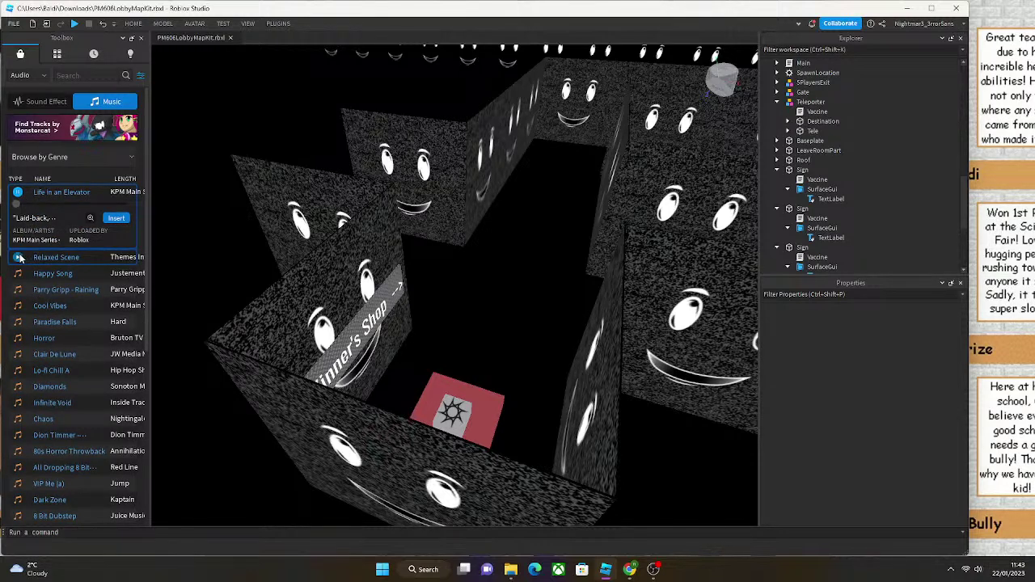
pyautogui.click(117, 218)
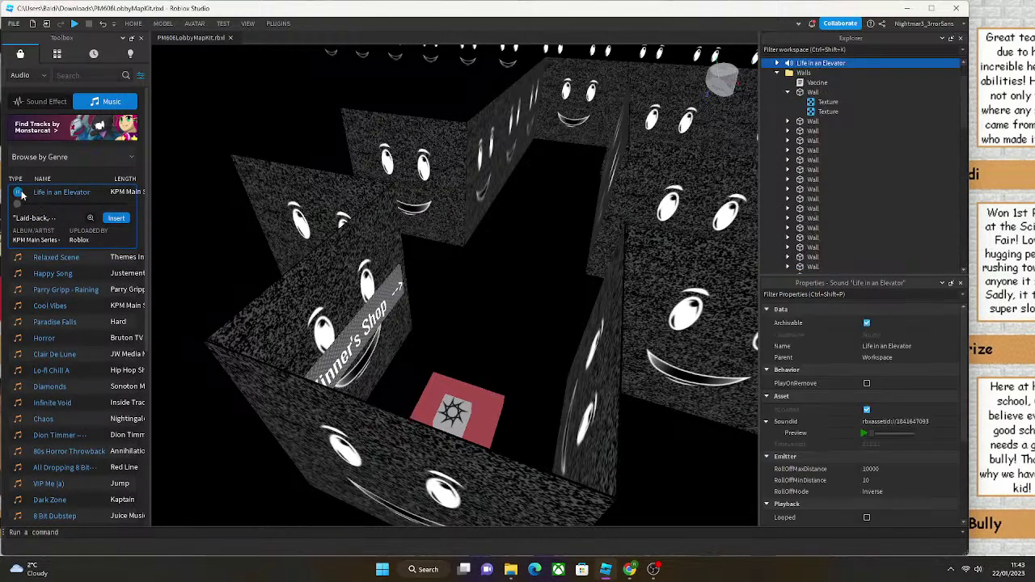
# Set the Life in an Elevator sound's PlaybackSpeed to 0.05 and its Volume to 3.
pyautogui.scroll(-3, 951, 359)
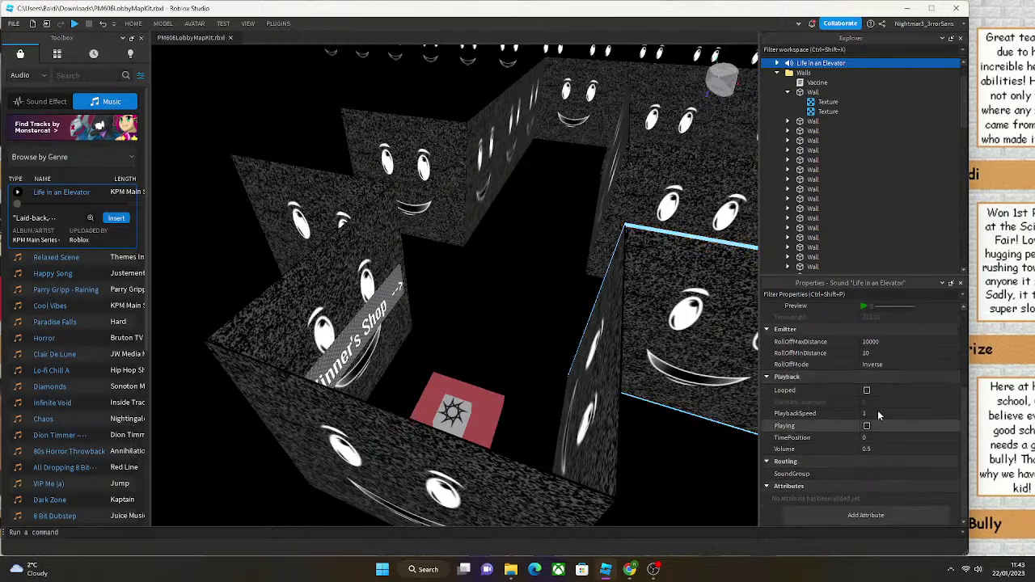
pyautogui.click(877, 413)
pyautogui.write('0.05')
pyautogui.press('Return')
pyautogui.click(868, 449)
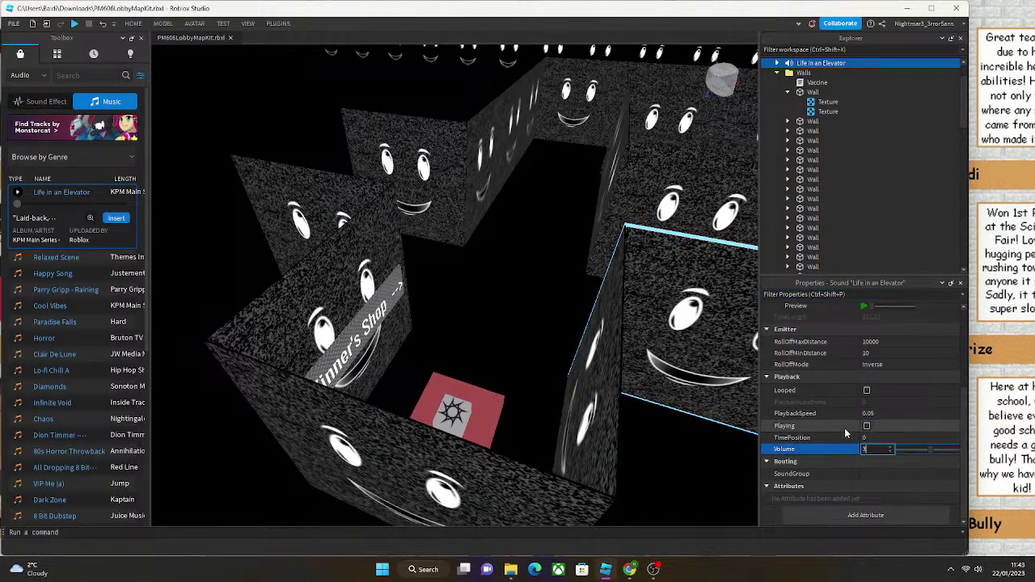
pyautogui.write('3')
# Preview the slowed Life in an Elevator sound and stop the preview.
pyautogui.click(864, 307)
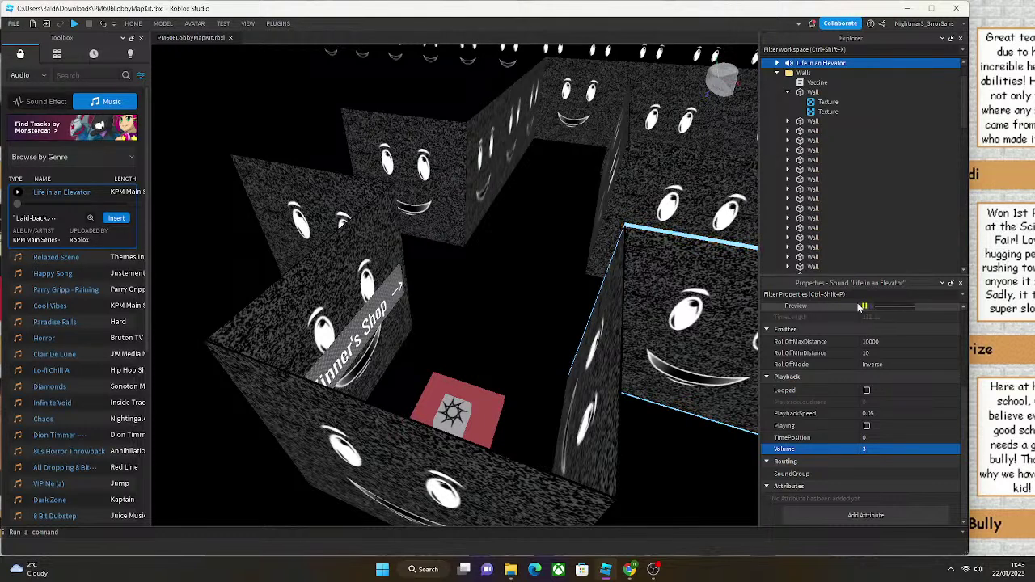
pyautogui.moveTo(678, 251); pyautogui.dragTo(818, 324, button='right')
pyautogui.scroll(3, 818, 323)
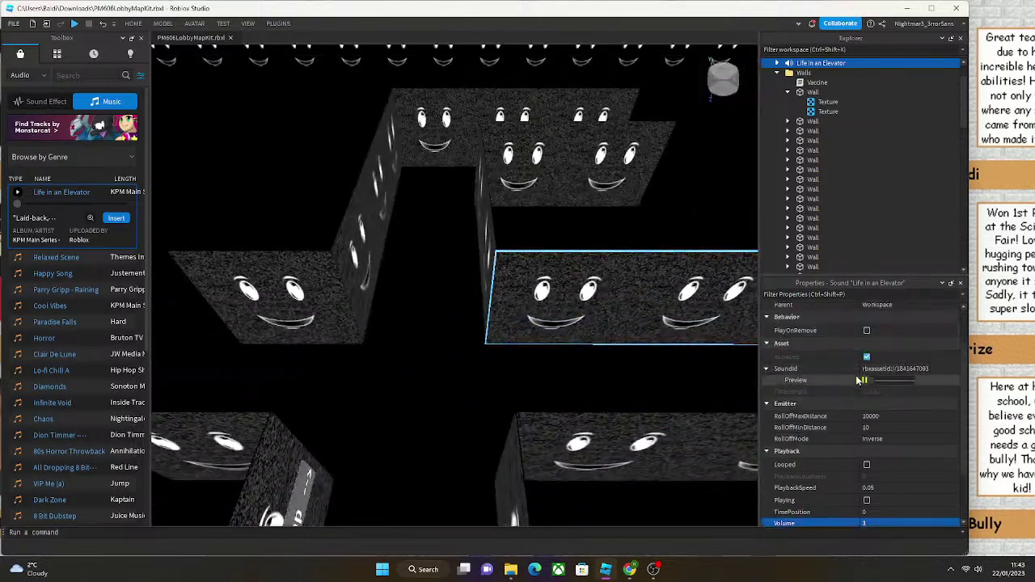
pyautogui.click(864, 380)
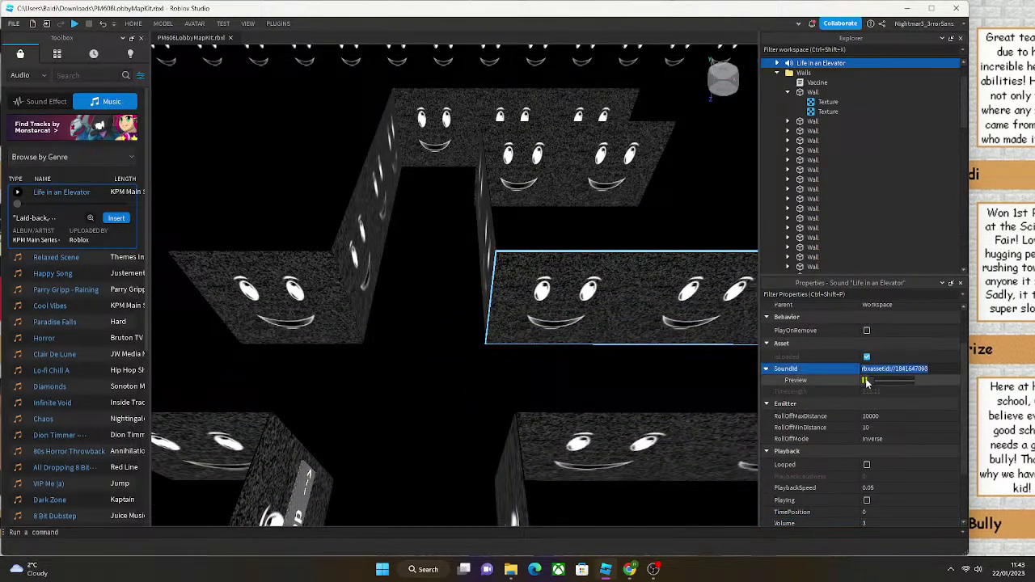
# Enable Playing and Looped for the Life in an Elevator sound and deselect it.
pyautogui.scroll(-3, 875, 400)
pyautogui.click(867, 426)
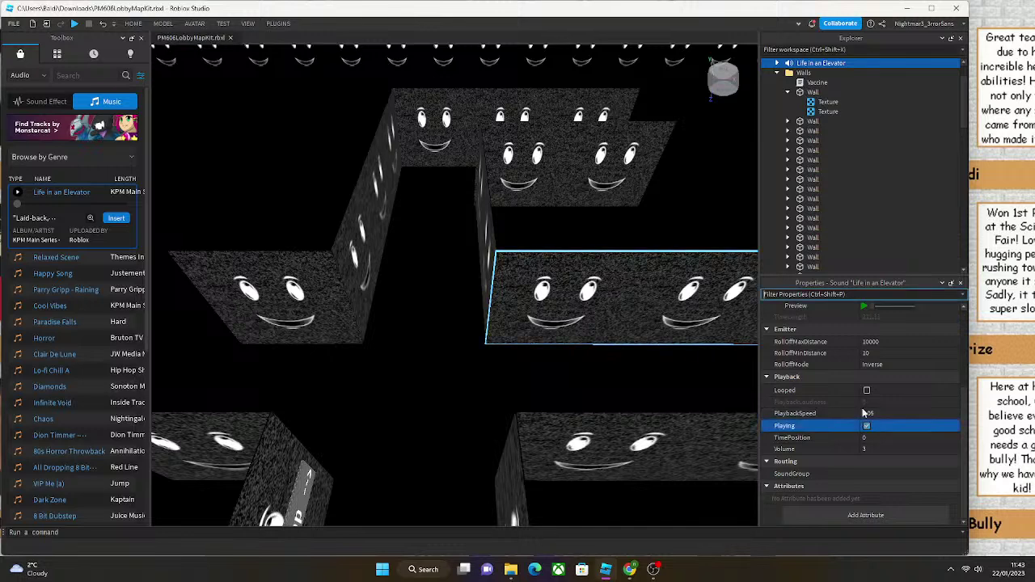
pyautogui.click(867, 391)
pyautogui.click(554, 328)
pyautogui.moveTo(555, 329); pyautogui.dragTo(502, 323, button='right')
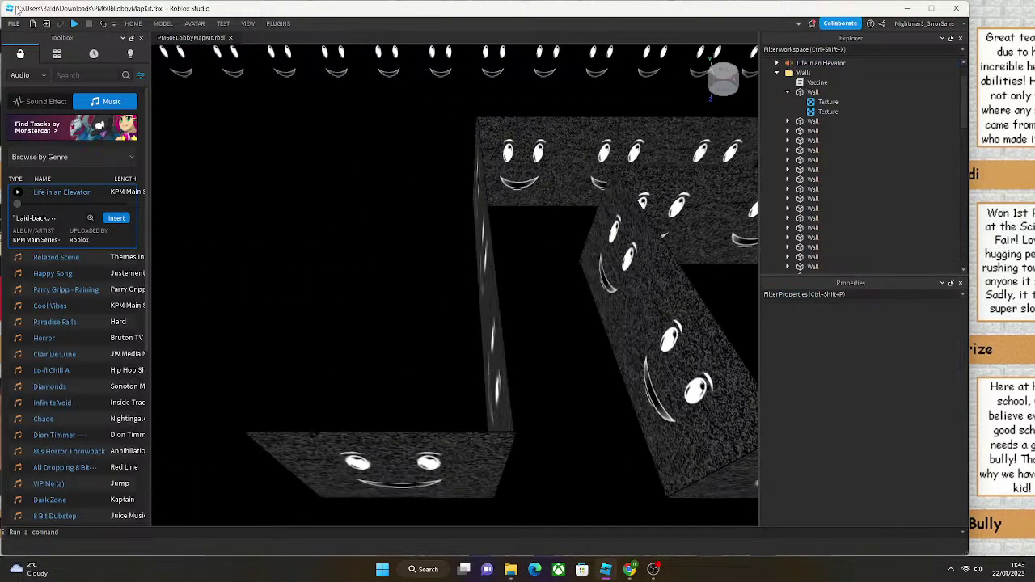
# Insert the Intro screen GUI from the saved models and move it into StarterGui.
pyautogui.click(21, 55)
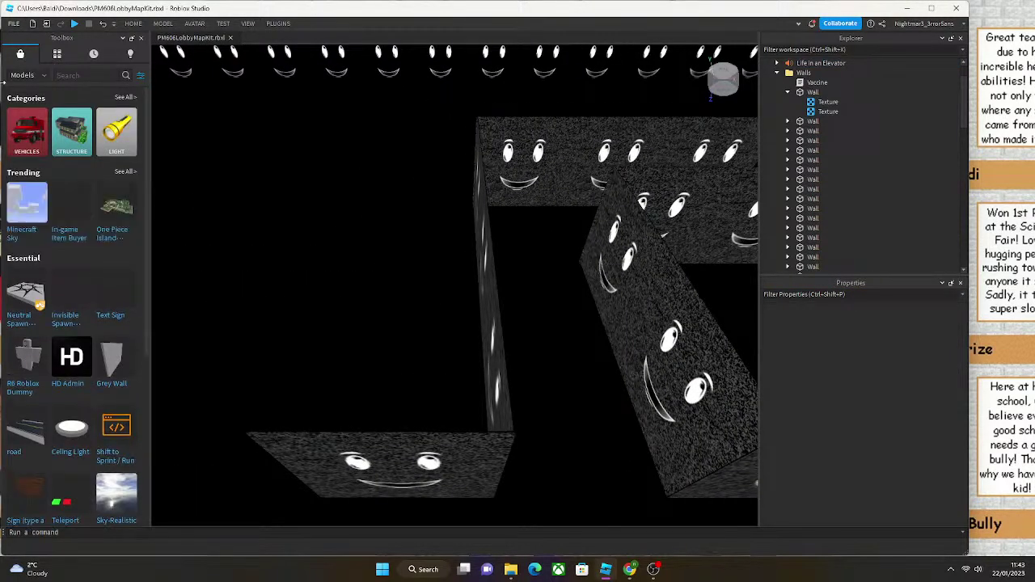
pyautogui.click(57, 54)
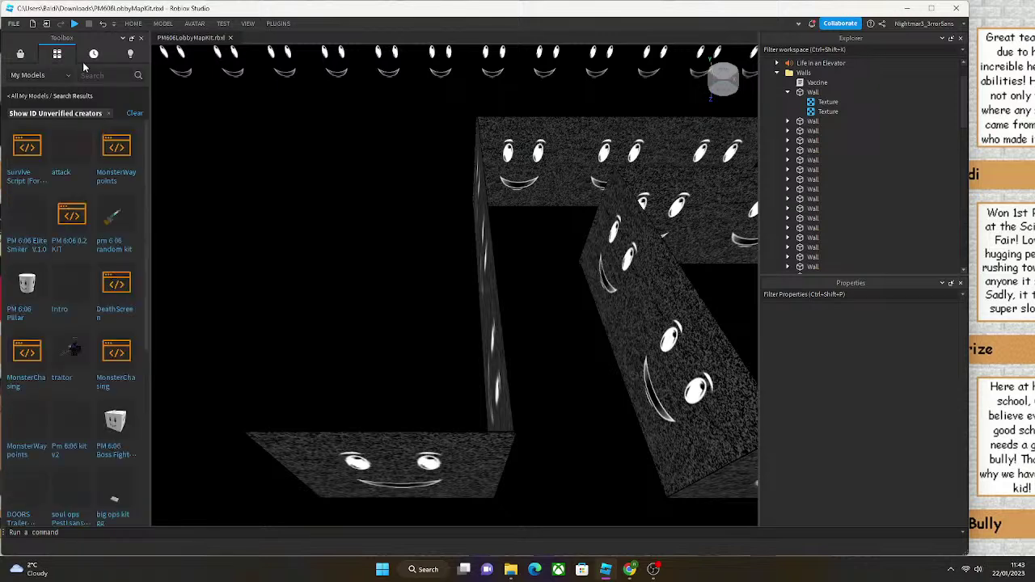
pyautogui.click(73, 211)
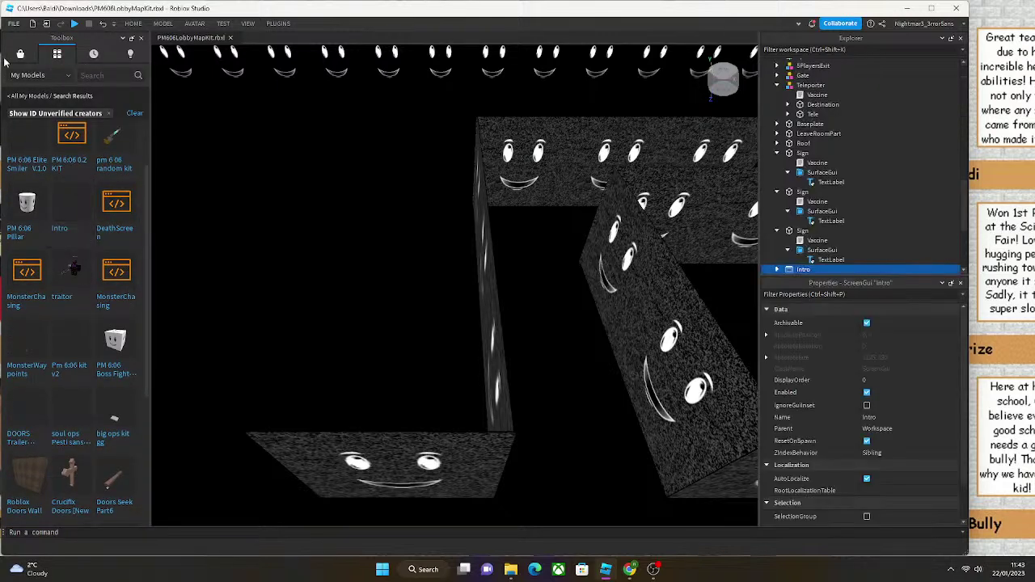
pyautogui.scroll(-3, 849, 227)
pyautogui.moveTo(803, 212)
pyautogui.mouseDown()
pyautogui.moveTo(833, 232)
pyautogui.moveTo(802, 201)
pyautogui.mouseUp()
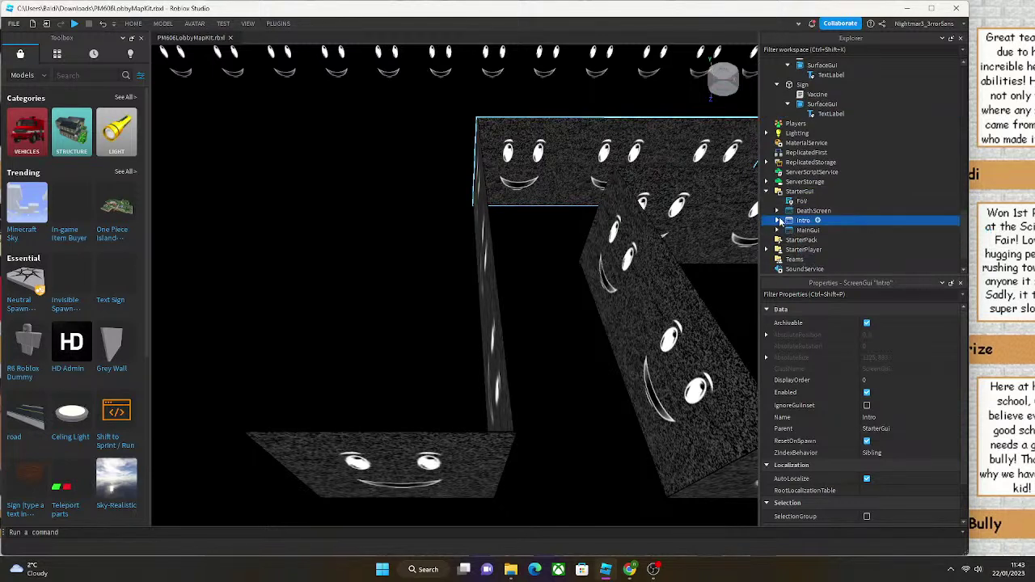
# Expand the Intro GUI's Frame and set the SublevelName label's text to "Upper vestibule".
pyautogui.scroll(-2, 796, 232)
pyautogui.click(789, 214)
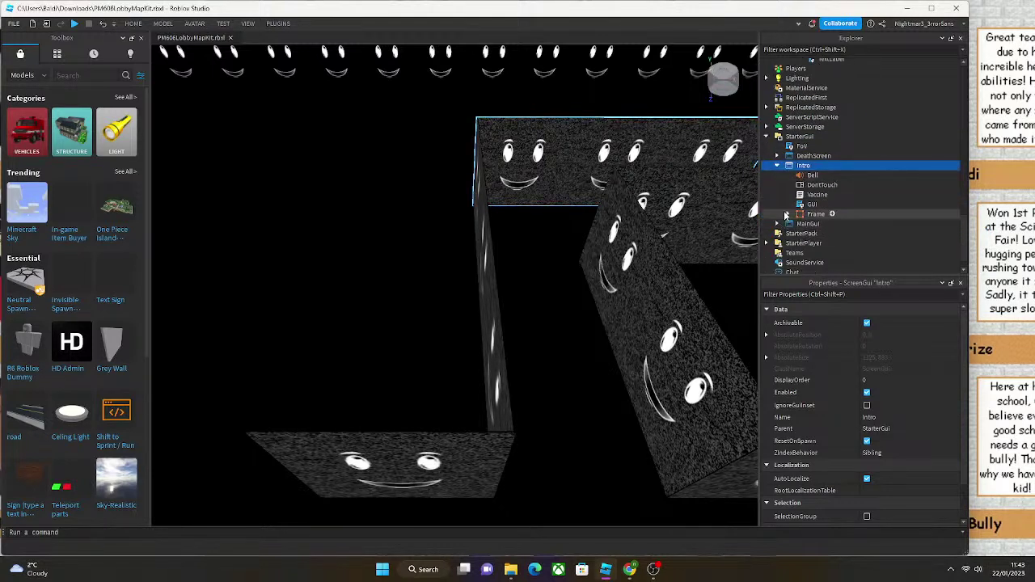
pyautogui.click(838, 223)
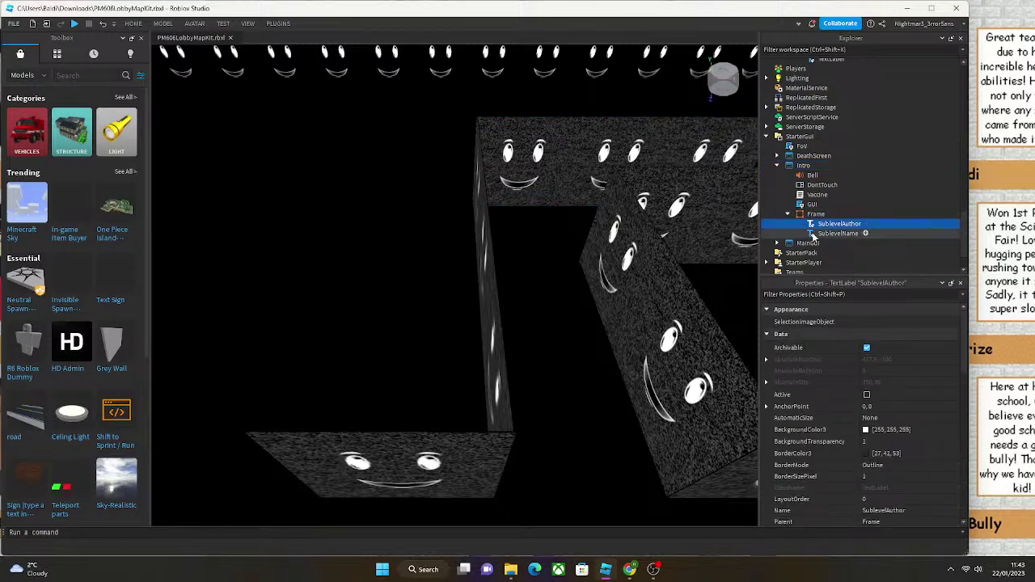
pyautogui.click(837, 233)
pyautogui.scroll(-10, 889, 404)
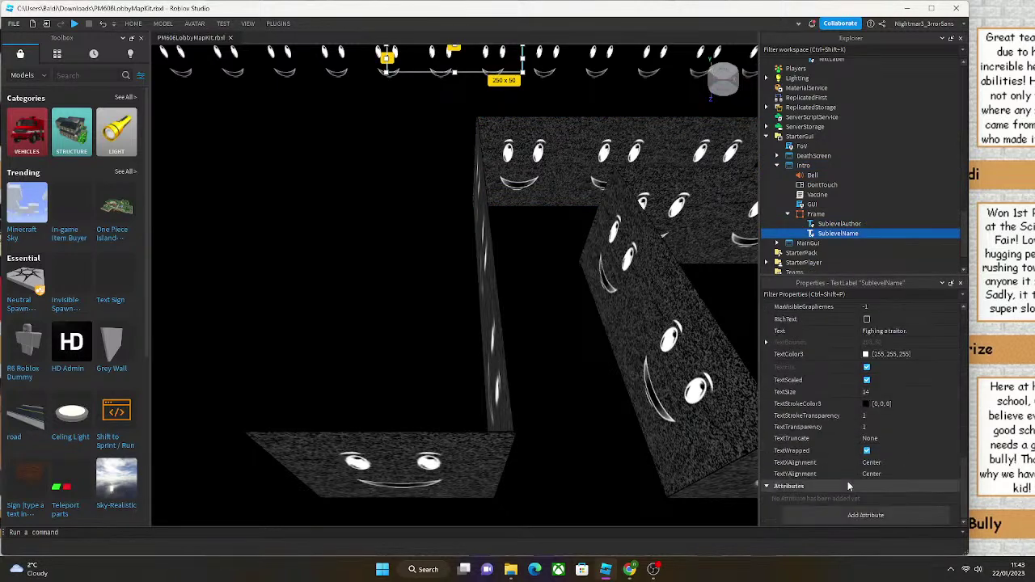
pyautogui.click(884, 331)
pyautogui.write('U')
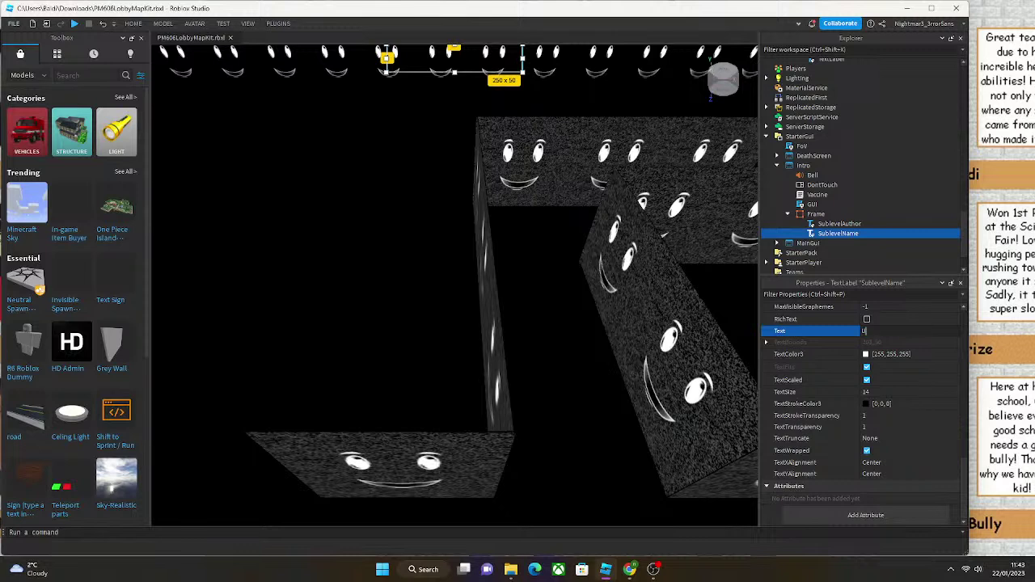
pyautogui.write('ppervestibule')
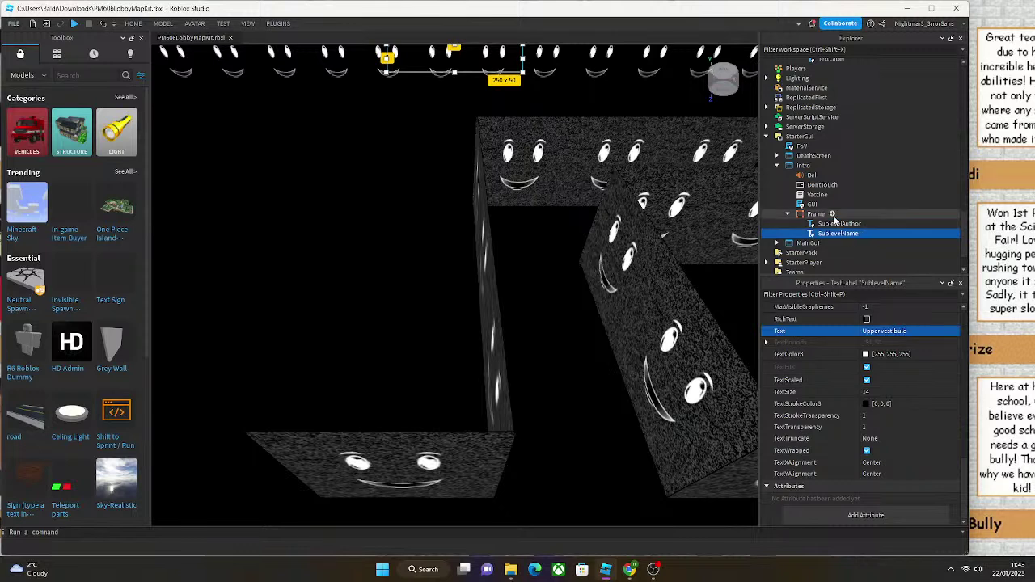
# Set the SublevelAuthor label's text to "Smiling_Winner".
pyautogui.click(833, 214)
pyautogui.click(909, 224)
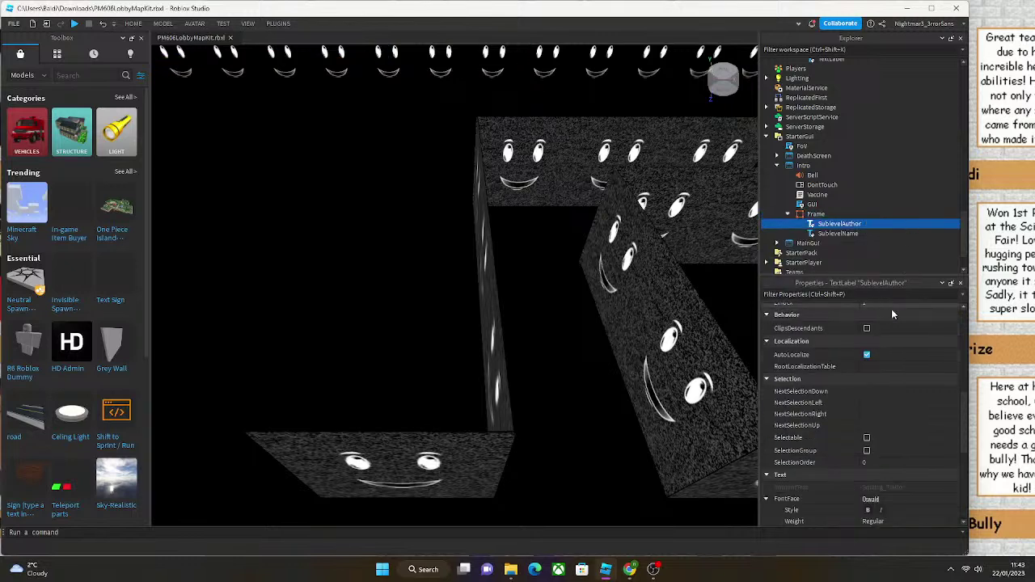
pyautogui.scroll(1, 892, 386)
pyautogui.scroll(-5, 893, 386)
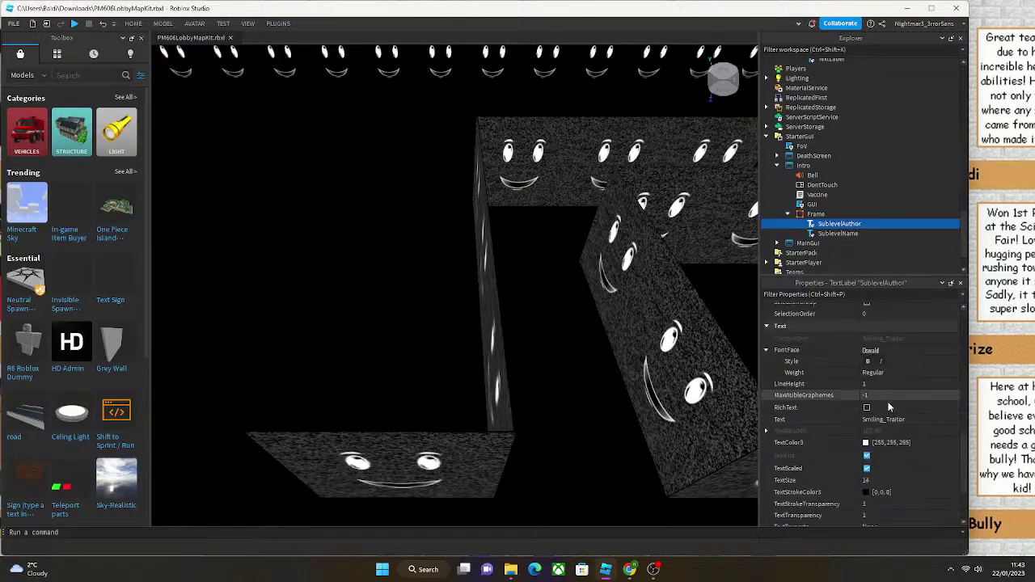
pyautogui.click(896, 422)
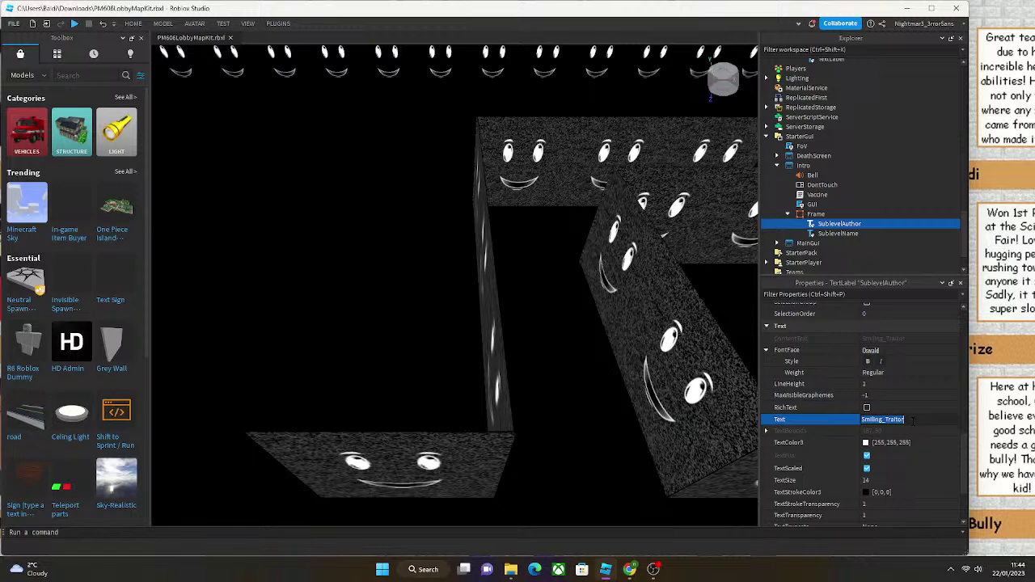
pyautogui.press('BackSpace')
pyautogui.press('BackSpace')
pyautogui.press('BackSpace')
pyautogui.press('BackSpace')
pyautogui.press('BackSpace')
pyautogui.press('BackSpace')
pyautogui.write('Wu')
pyautogui.press('BackSpace')
pyautogui.write('inner')
pyautogui.press('Return')
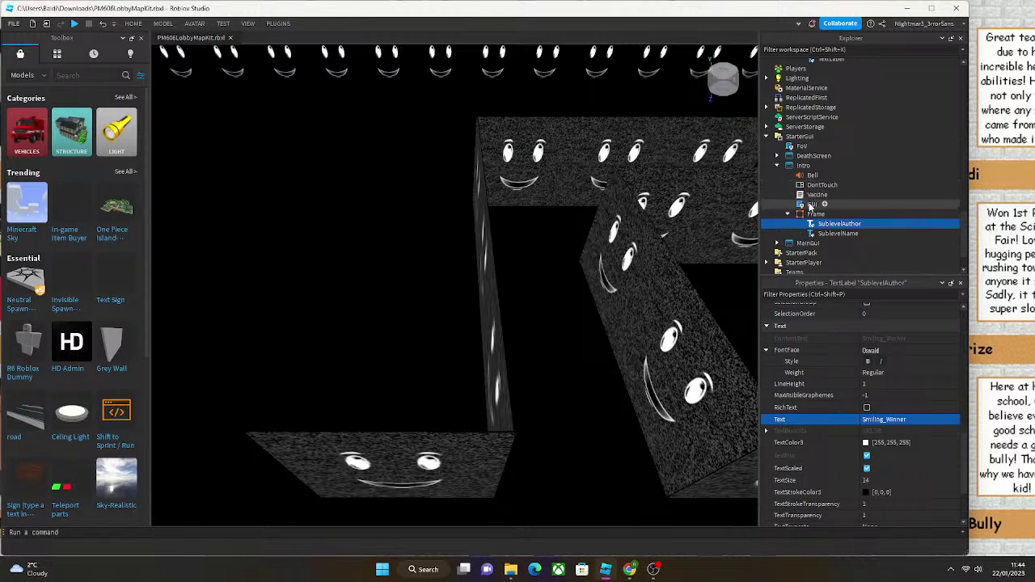
# Set the first wait in the Intro's GUI script to 2 seconds and close the script.
pyautogui.doubleClick(811, 204)
pyautogui.press('BackSpace')
pyautogui.press('BackSpace')
pyautogui.write('2')
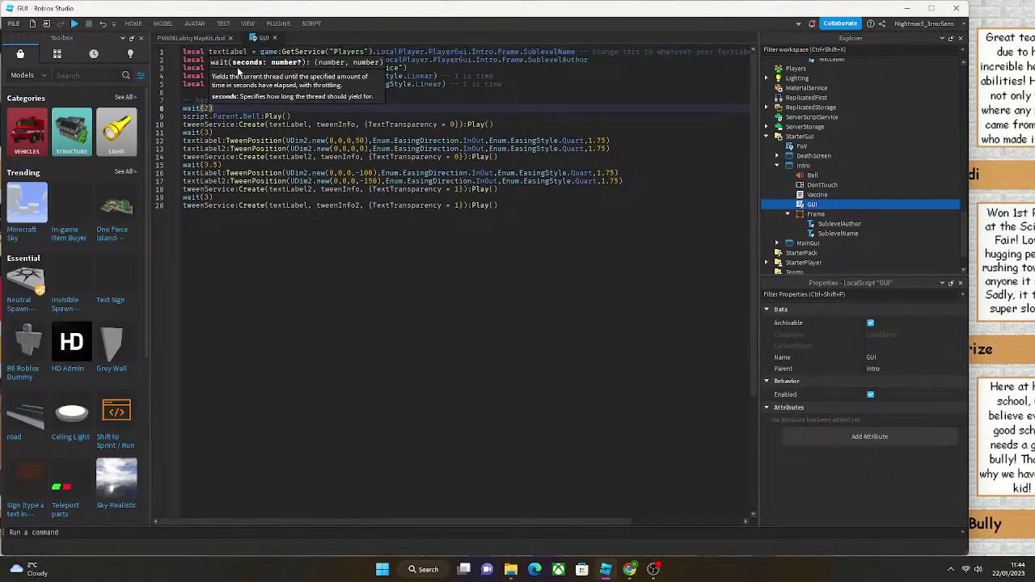
pyautogui.click(275, 38)
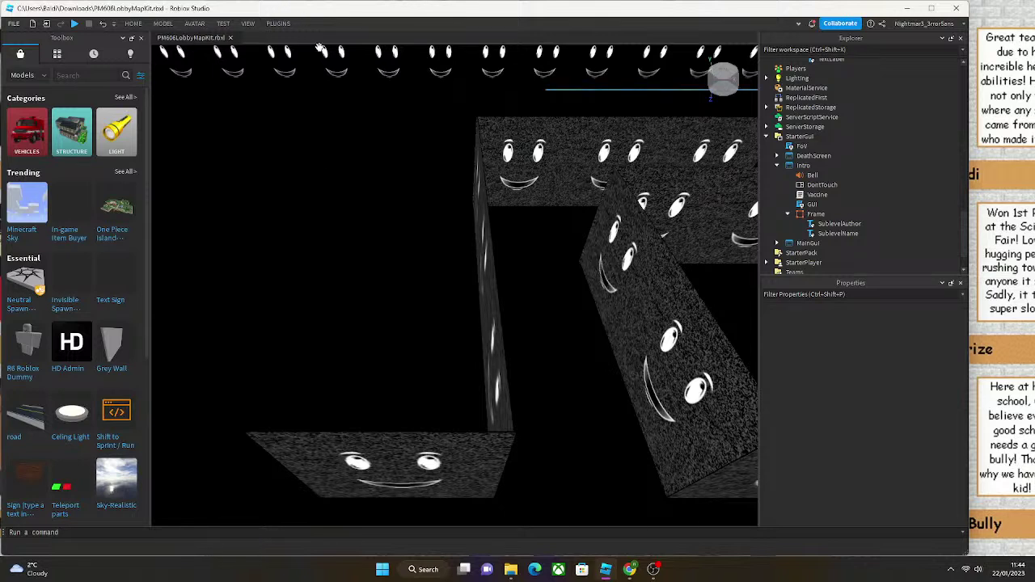
# Playtest the lobby to check the intro text, walk the corridors past the signs, and leave the test.
pyautogui.click(132, 24)
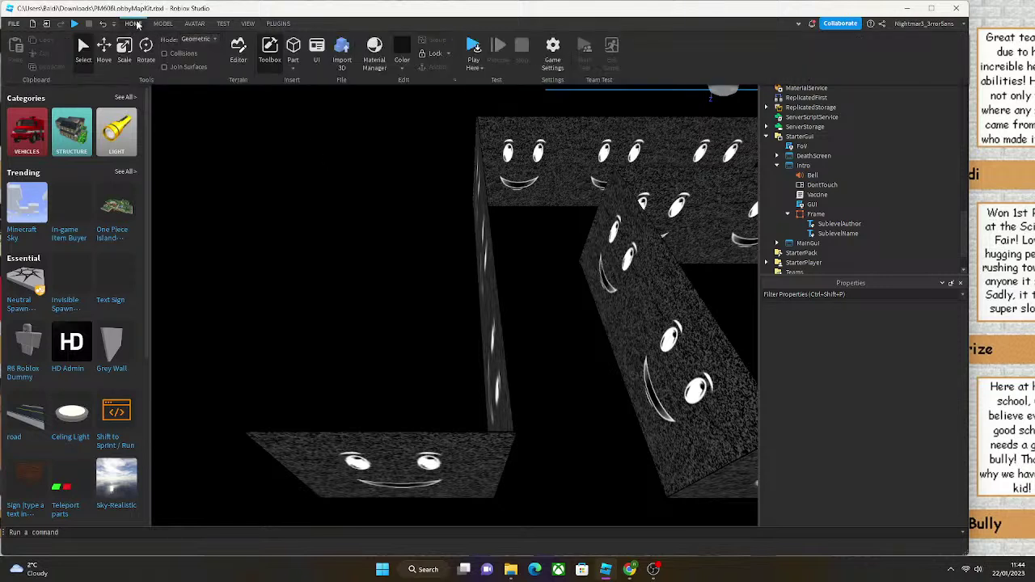
pyautogui.click(470, 70)
pyautogui.click(480, 84)
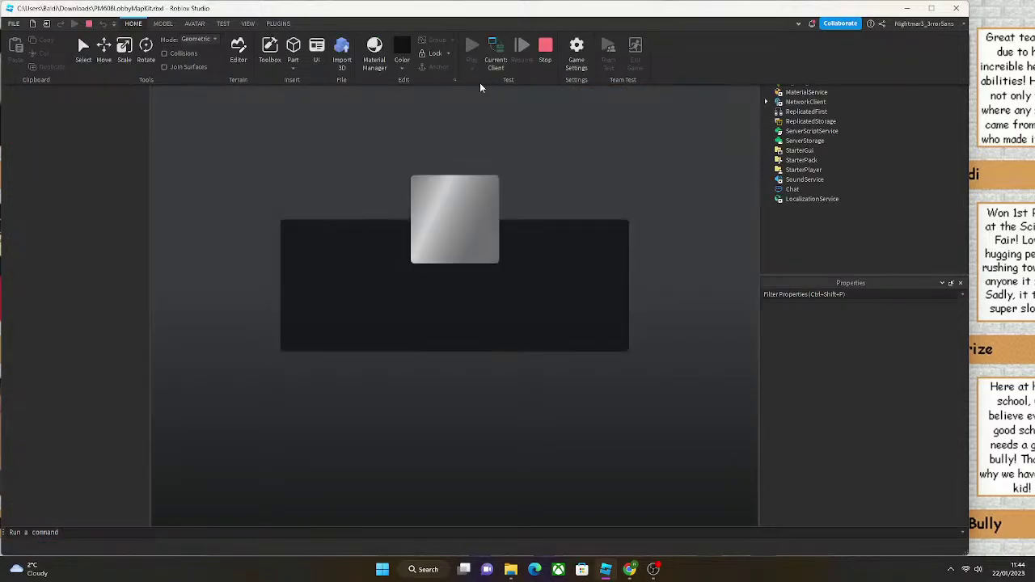
pyautogui.press('d')
pyautogui.press('w')
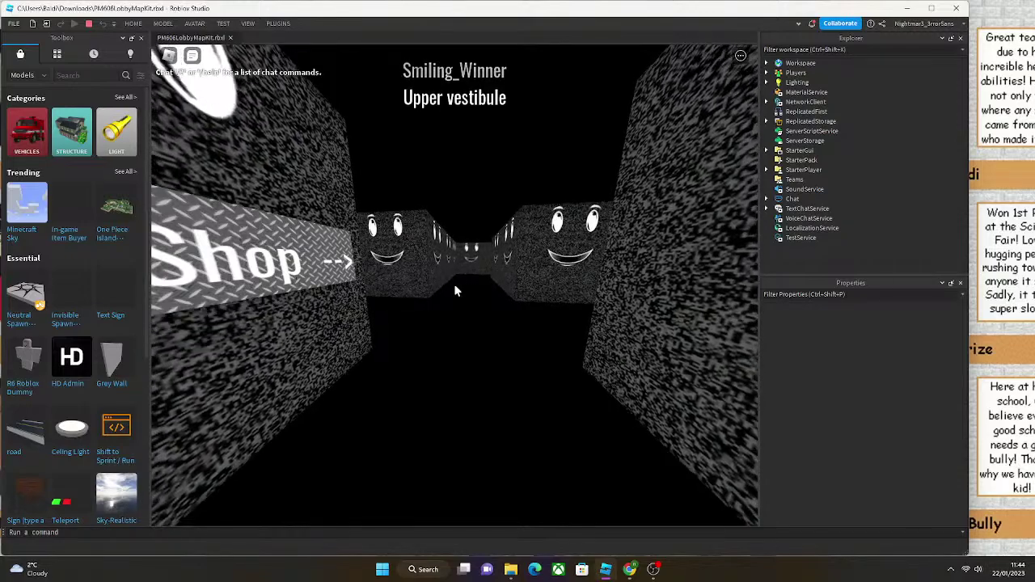
pyautogui.press('w')
pyautogui.press('w')
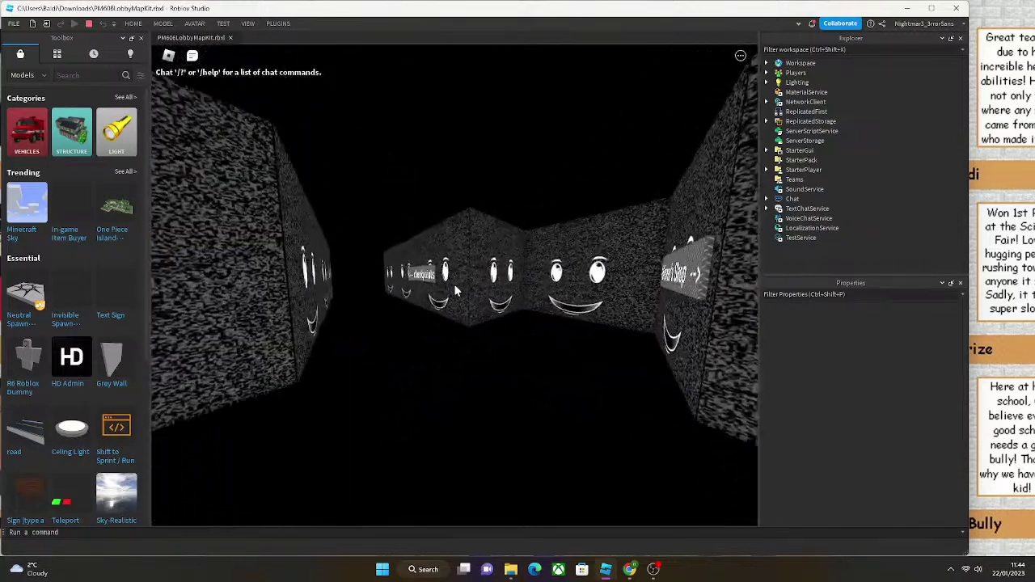
pyautogui.press('w')
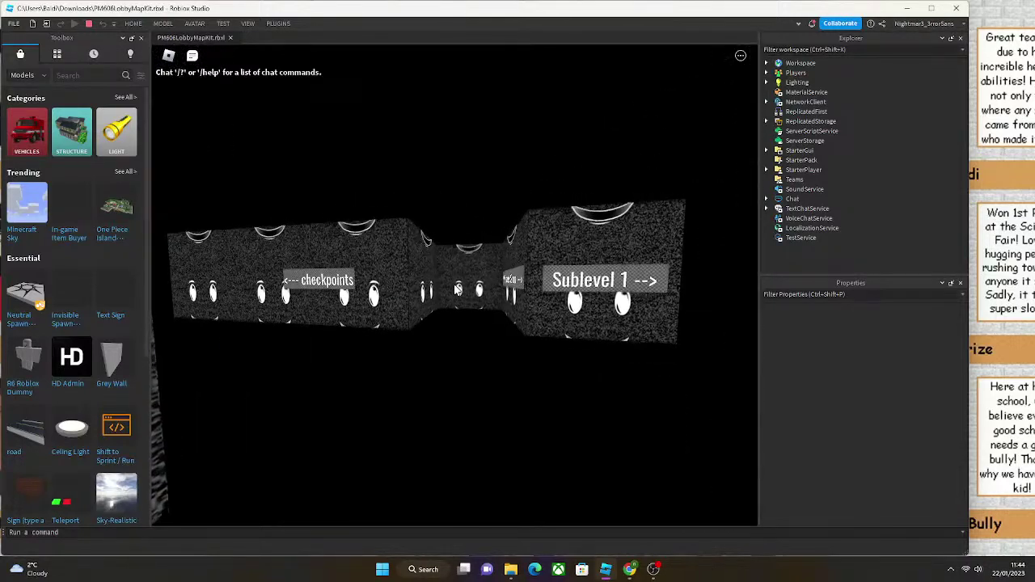
pyautogui.press('Escape')
pyautogui.press('l')
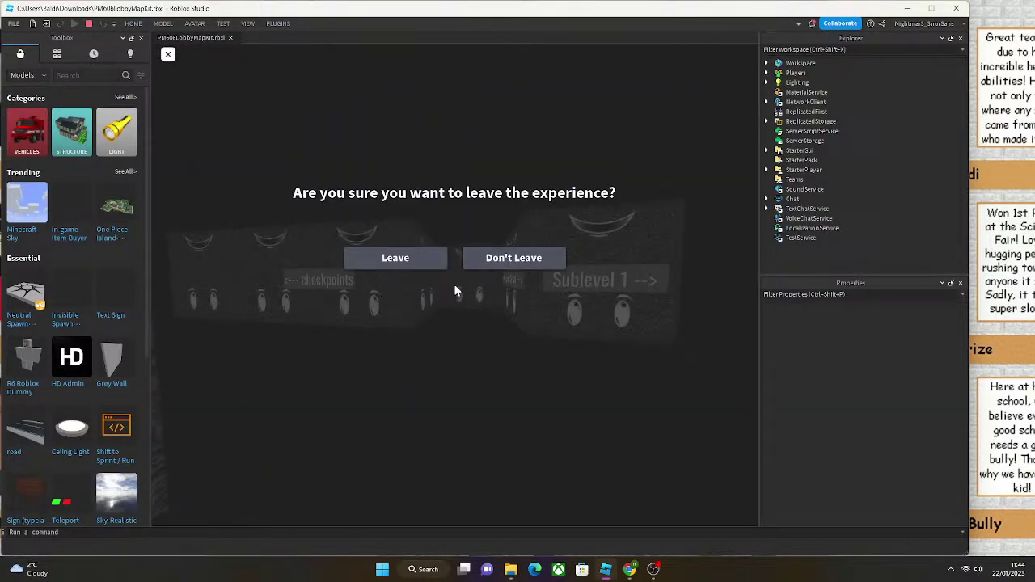
pyautogui.press('Return')
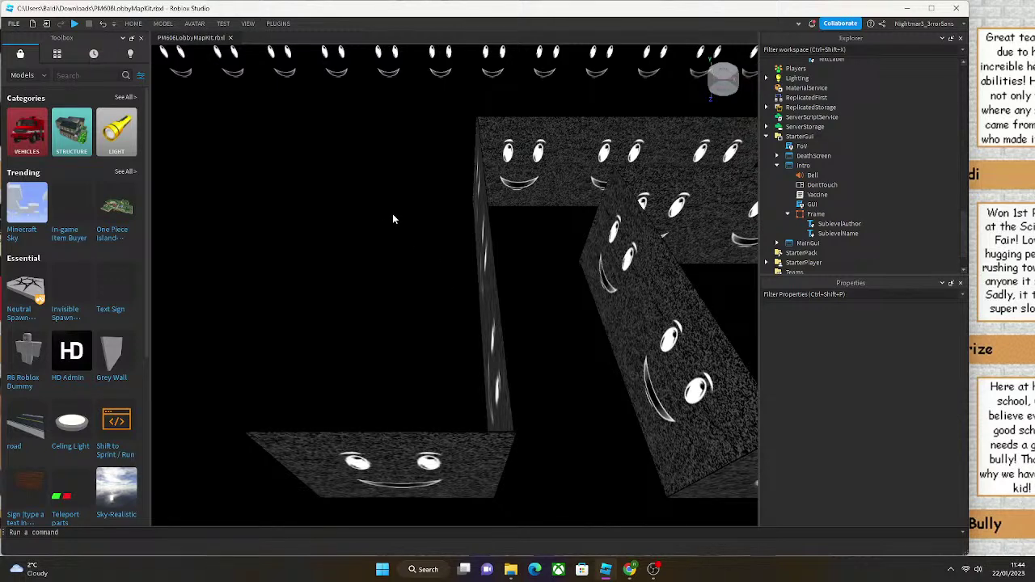
# Duplicate the smiling-face wall that lines the side corridor, ready for scaling.
pyautogui.moveTo(248, 153); pyautogui.dragTo(337, 174, button='right')
pyautogui.scroll(-10, 330, 169)
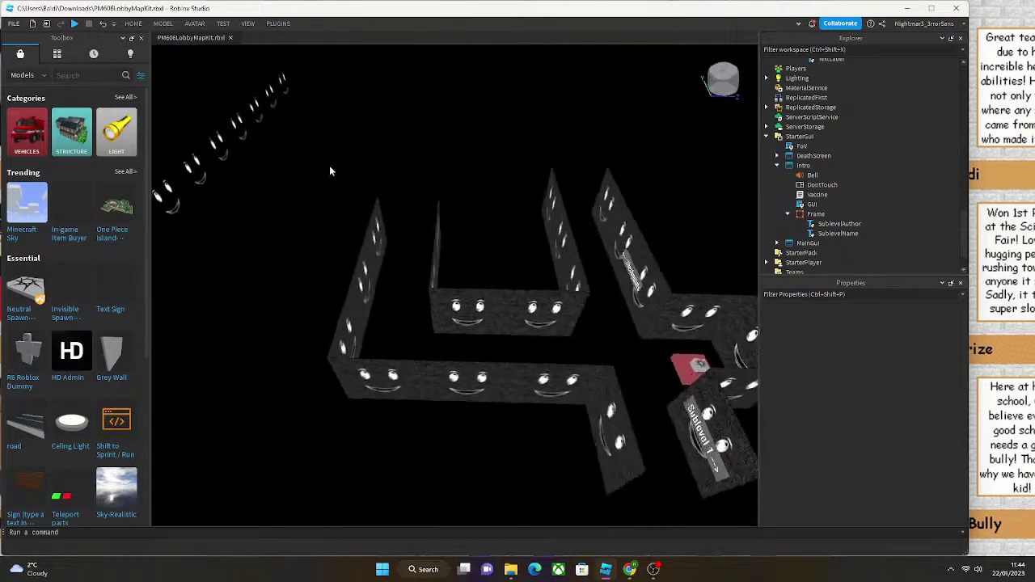
pyautogui.scroll(5, 558, 443)
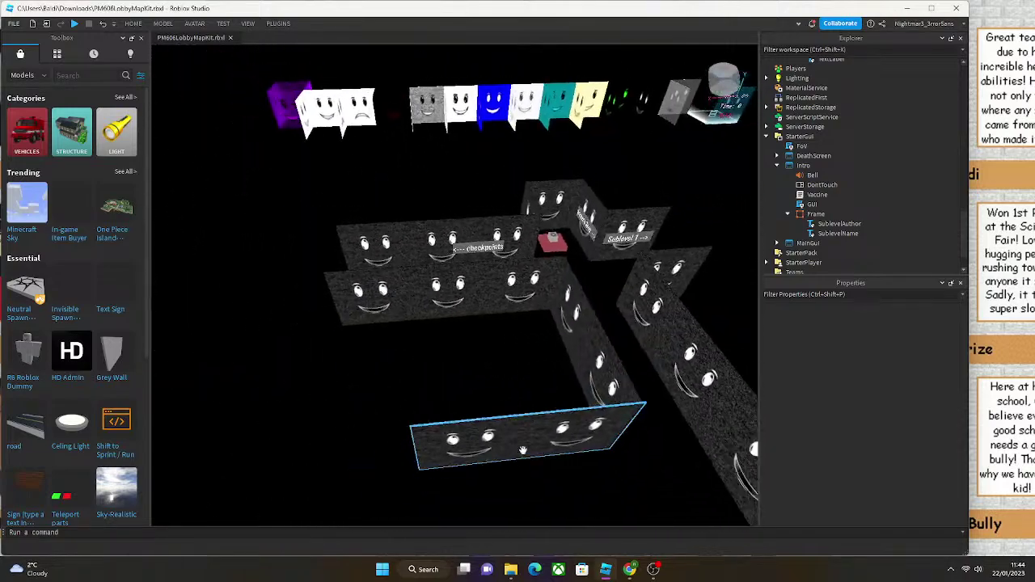
pyautogui.scroll(-10, 523, 454)
pyautogui.scroll(3, 522, 450)
pyautogui.scroll(-8, 523, 449)
pyautogui.scroll(3, 524, 449)
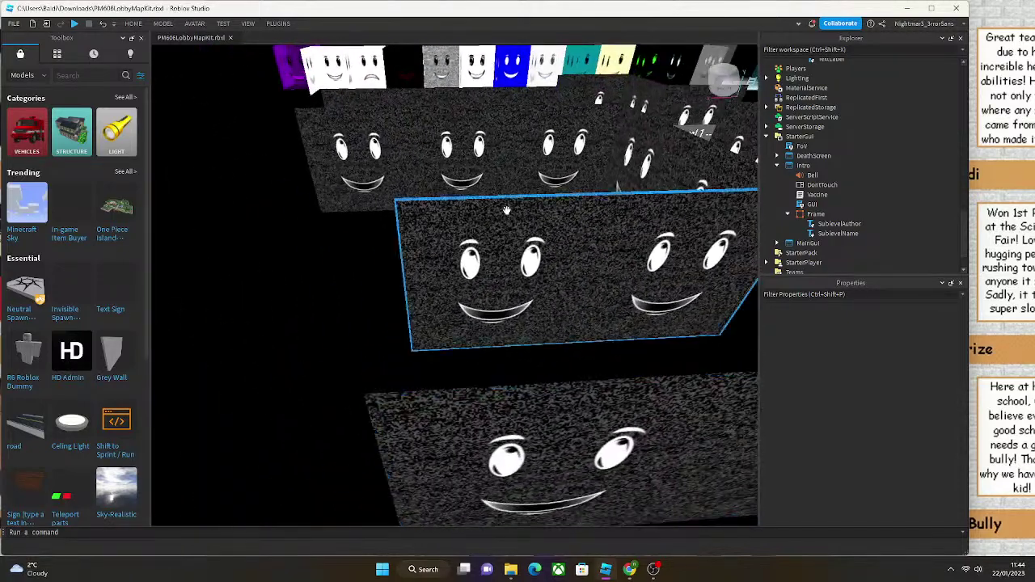
pyautogui.click(505, 214)
pyautogui.scroll(3, 505, 214)
pyautogui.click(134, 24)
pyautogui.click(125, 68)
pyautogui.moveTo(485, 339); pyautogui.dragTo(557, 267, button='right')
pyautogui.hotkey('ctrl', 'd')
# Shrink the copied wall's length to 0.001 and extend it crosswise to about 4.3 studs at the corridor's end.
pyautogui.moveTo(563, 255); pyautogui.dragTo(331, 280)
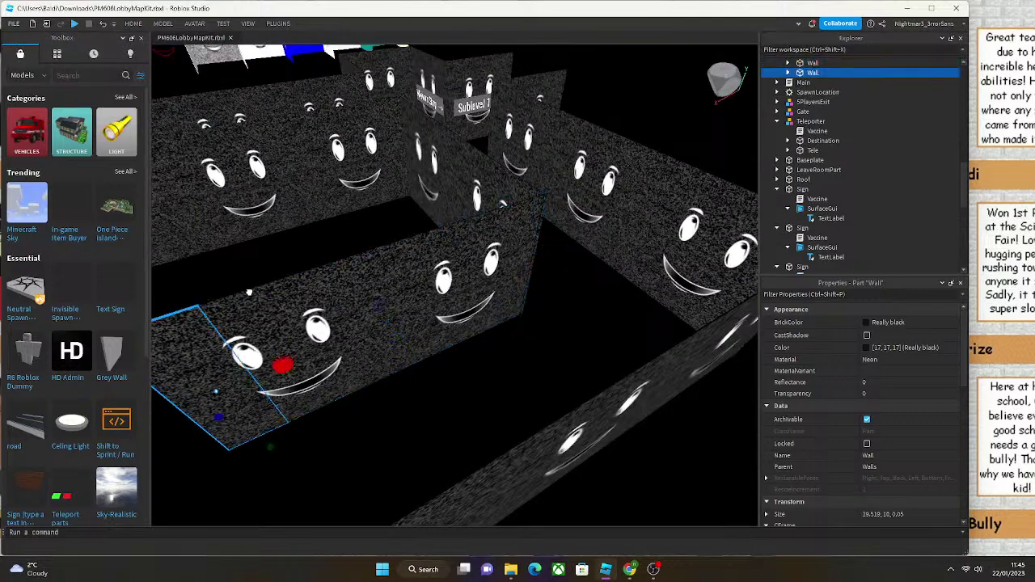
pyautogui.scroll(-3, 331, 280)
pyautogui.moveTo(230, 413); pyautogui.dragTo(220, 491)
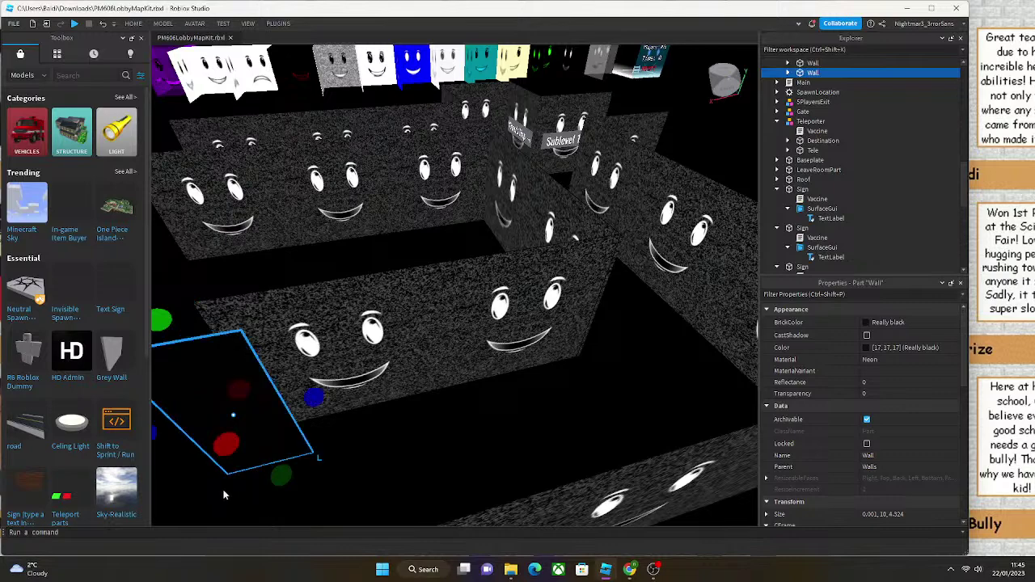
pyautogui.click(238, 428)
pyautogui.click(240, 426)
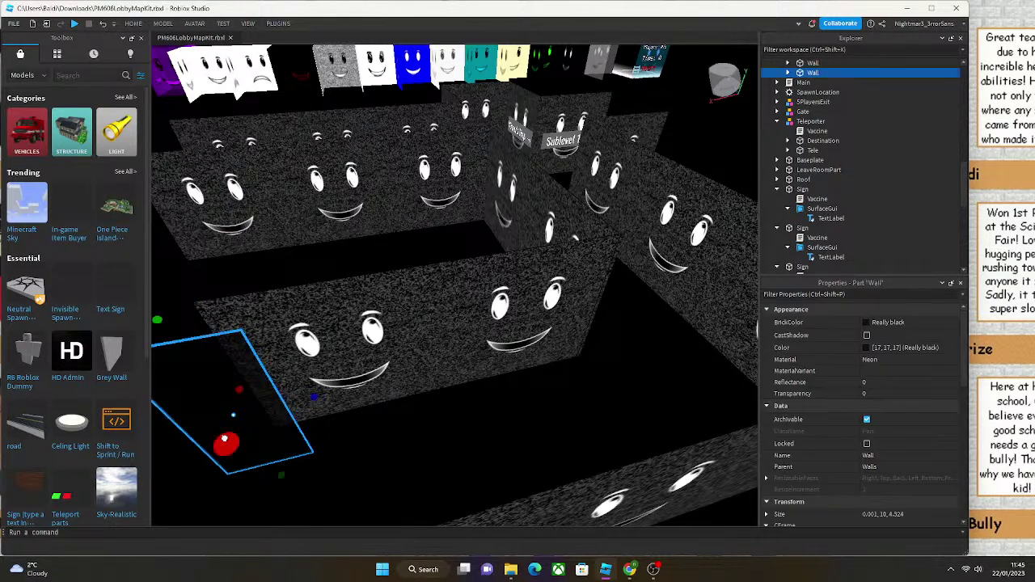
# Stretch the end panel across the corridor between both face walls and reduce it to a strip about 10.5 by 1.96 studs.
pyautogui.scroll(4, 235, 433)
pyautogui.moveTo(295, 383); pyautogui.dragTo(490, 382)
pyautogui.moveTo(491, 383); pyautogui.dragTo(467, 234, button='right')
pyautogui.moveTo(466, 233); pyautogui.dragTo(338, 240)
pyautogui.moveTo(485, 58); pyautogui.dragTo(548, 269)
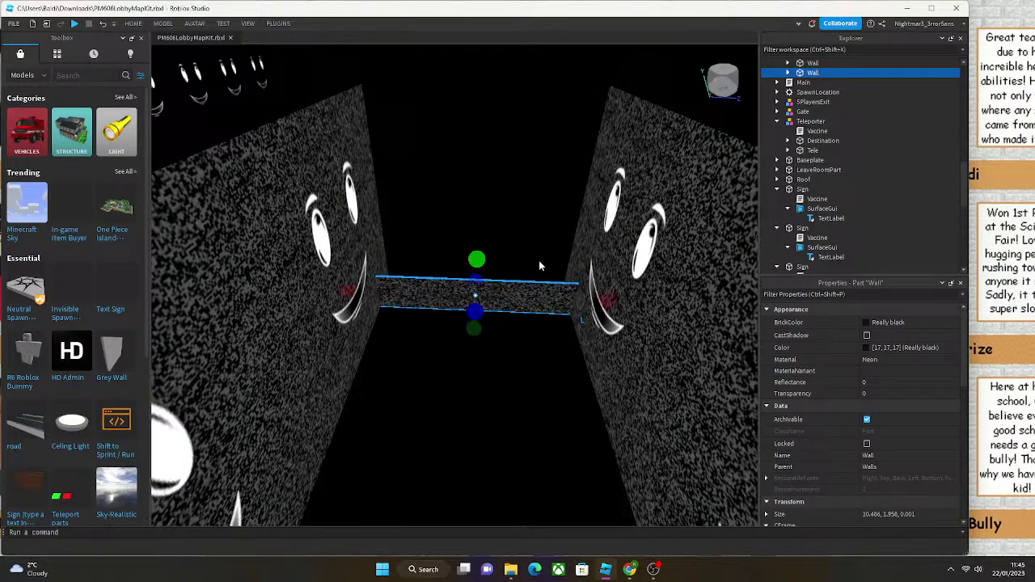
# Duplicate the strip and stack the copies higher up across the corridor's end, leaving a rectangular opening above the bottom strip.
pyautogui.click(133, 23)
pyautogui.click(109, 45)
pyautogui.moveTo(459, 388); pyautogui.dragTo(459, 351, button='right')
pyautogui.hotkey('ctrl', 'd')
pyautogui.moveTo(458, 351); pyautogui.dragTo(468, 154)
pyautogui.hotkey('ctrl', 'd')
pyautogui.hotkey('ctrl', 'd')
pyautogui.click(506, 143)
pyautogui.scroll(5, 506, 143)
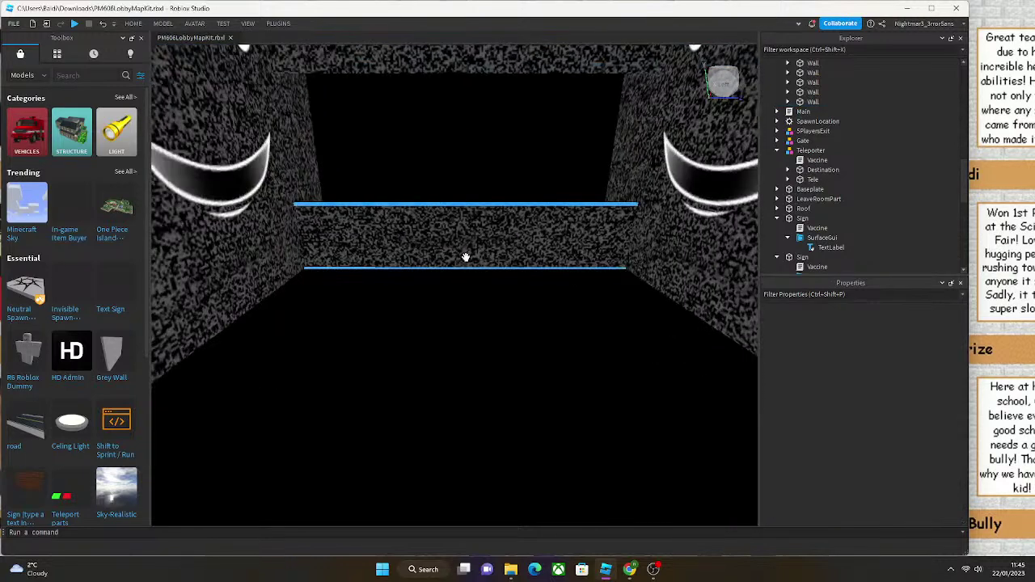
# Copy the bottom strip upwards and resize the copy to about 2.52 by 3.41 studs to fill one side of the opening.
pyautogui.click(466, 254)
pyautogui.hotkey('ctrl', 'd')
pyautogui.moveTo(469, 278); pyautogui.dragTo(488, 216)
pyautogui.click(138, 23)
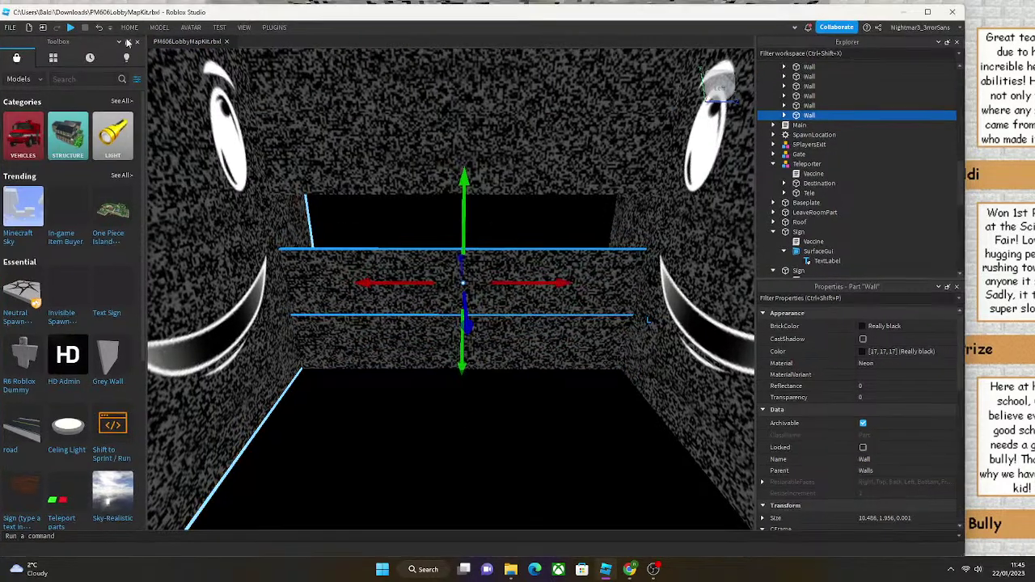
pyautogui.click(121, 53)
pyautogui.moveTo(462, 211); pyautogui.dragTo(464, 152)
pyautogui.moveTo(684, 257); pyautogui.dragTo(393, 244)
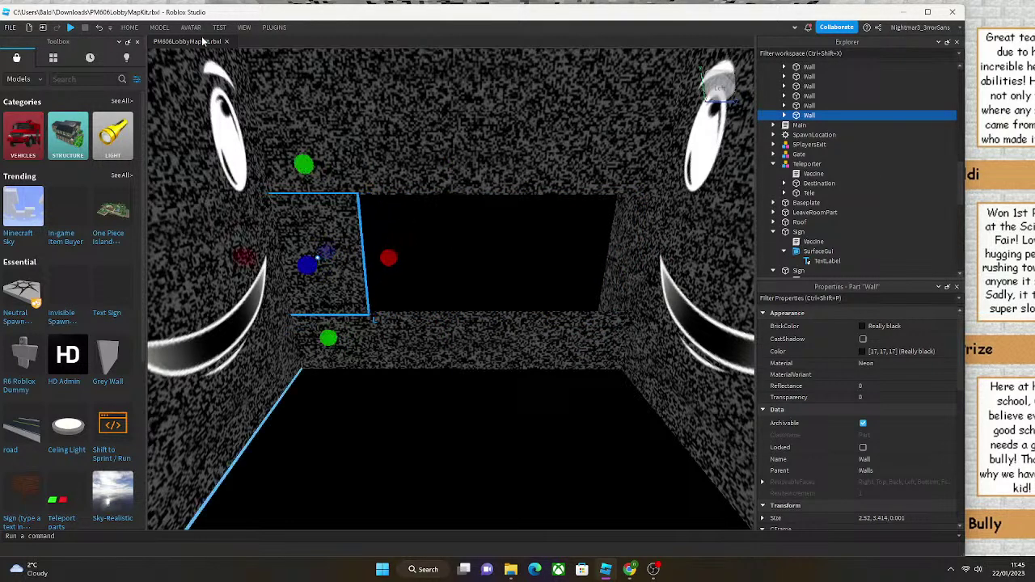
# Duplicate the side filler panel and move the copy to the opposite side of the opening.
pyautogui.click(130, 27)
pyautogui.click(94, 68)
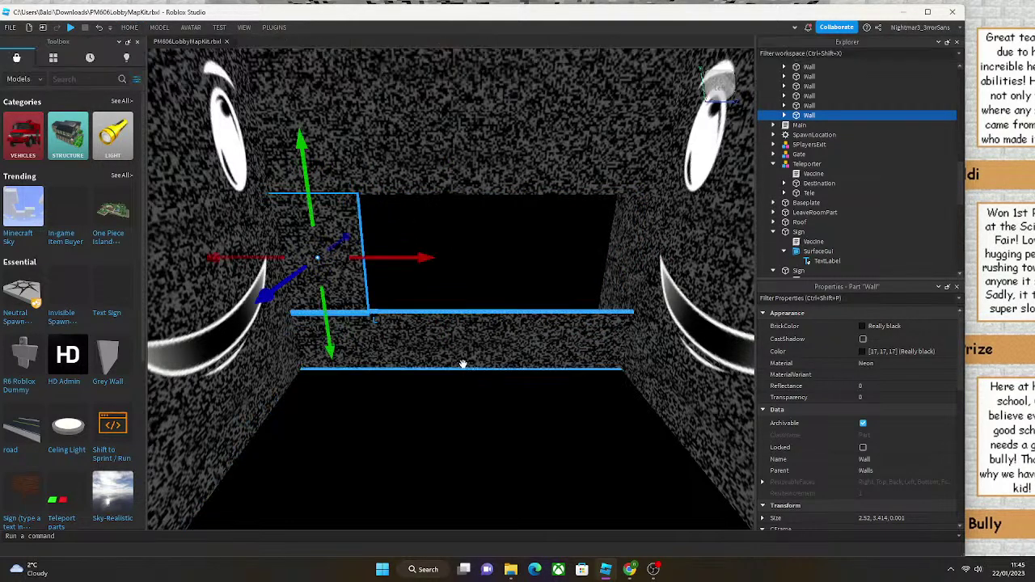
pyautogui.hotkey('ctrl', 'd')
pyautogui.moveTo(557, 312)
pyautogui.mouseDown(button='right')
pyautogui.moveTo(570, 315)
pyautogui.moveTo(526, 307)
pyautogui.moveTo(548, 314)
pyautogui.mouseUp(button='right')
pyautogui.moveTo(548, 313); pyautogui.dragTo(360, 454)
pyautogui.moveTo(360, 454); pyautogui.dragTo(487, 219, button='right')
# Adjust the copied side panel's height to about 3.24 studs to fit between the upper and bottom strips.
pyautogui.click(523, 207)
pyautogui.click(139, 26)
pyautogui.click(120, 52)
pyautogui.moveTo(345, 122); pyautogui.dragTo(520, 199, button='right')
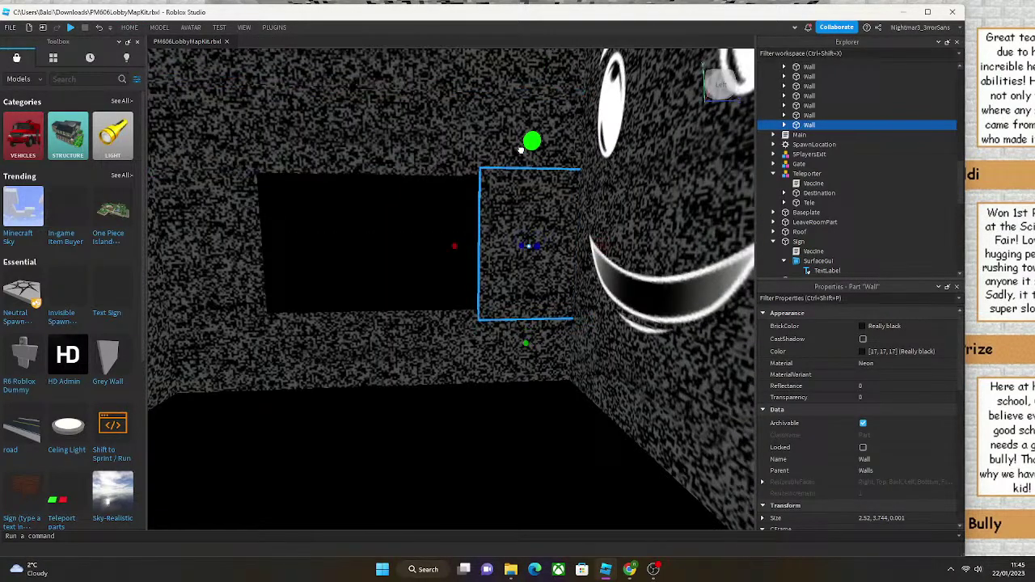
pyautogui.moveTo(523, 161); pyautogui.dragTo(523, 164)
pyautogui.scroll(-5, 511, 451)
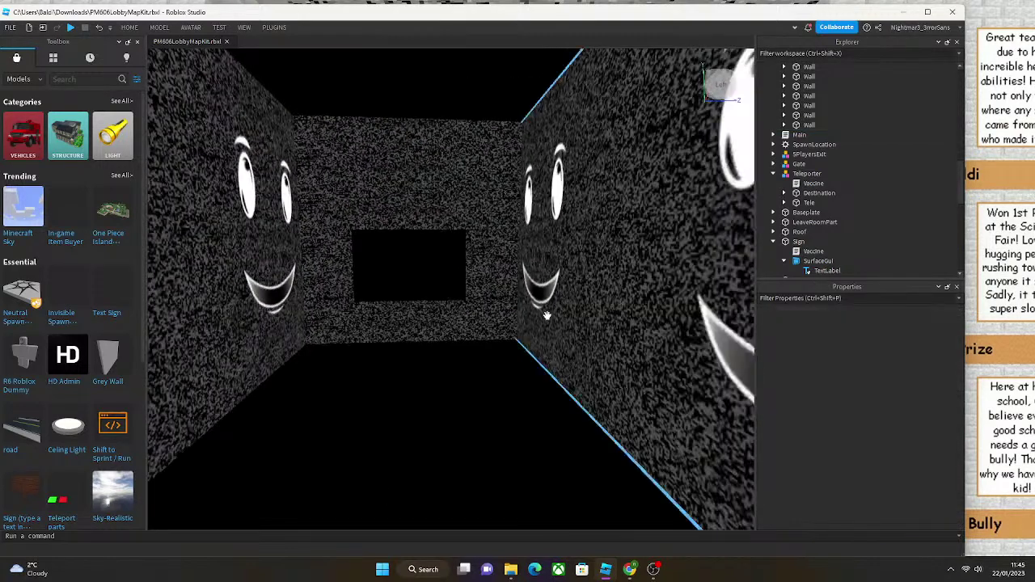
pyautogui.click(488, 251)
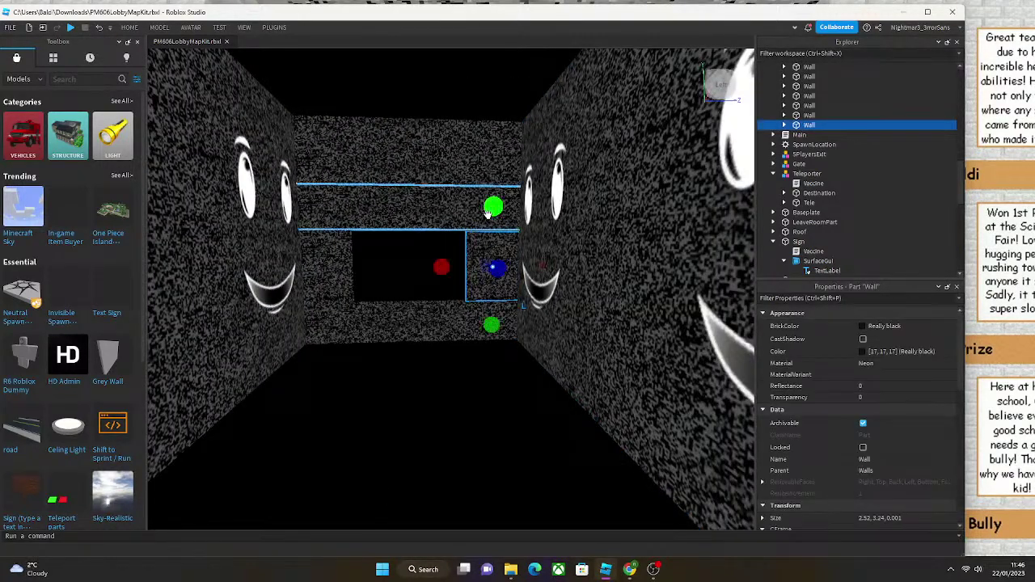
pyautogui.click(487, 389)
# Open the Load Character plugin near the window opening and enter a player's username in it.
pyautogui.scroll(5, 486, 389)
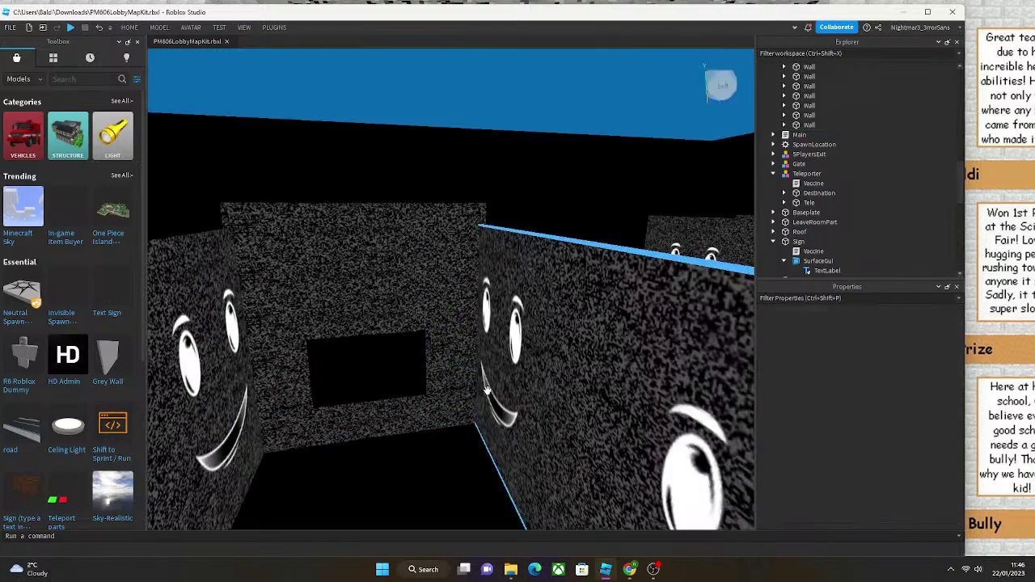
pyautogui.scroll(-5, 487, 395)
pyautogui.moveTo(487, 395); pyautogui.dragTo(501, 386, button='right')
pyautogui.click(274, 27)
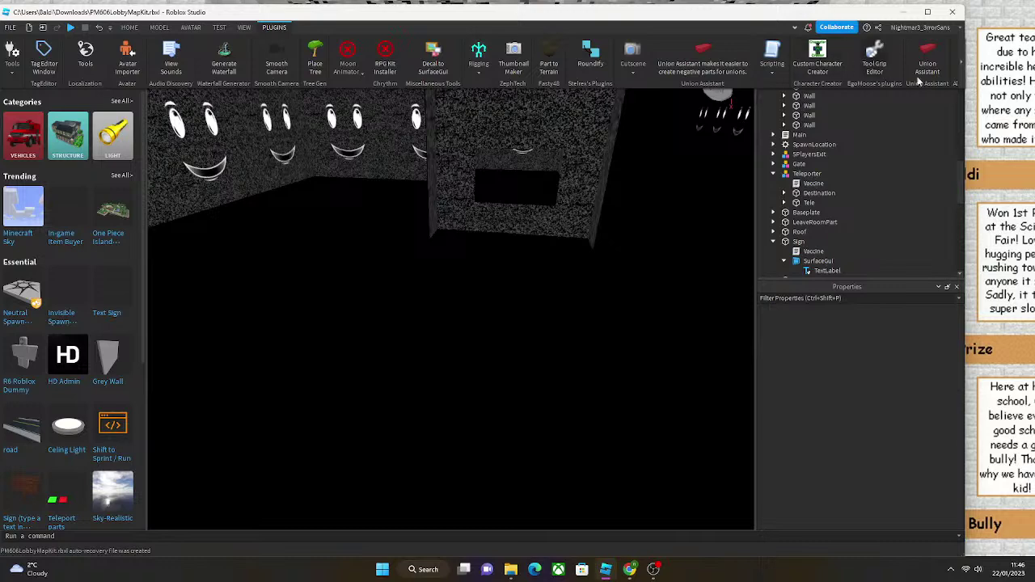
pyautogui.click(959, 71)
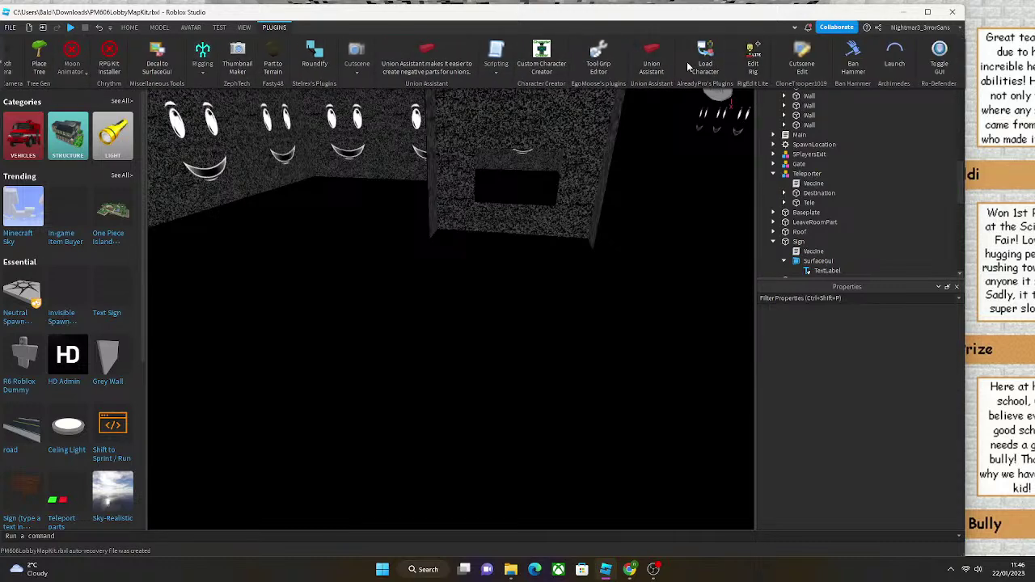
pyautogui.click(704, 56)
pyautogui.click(337, 331)
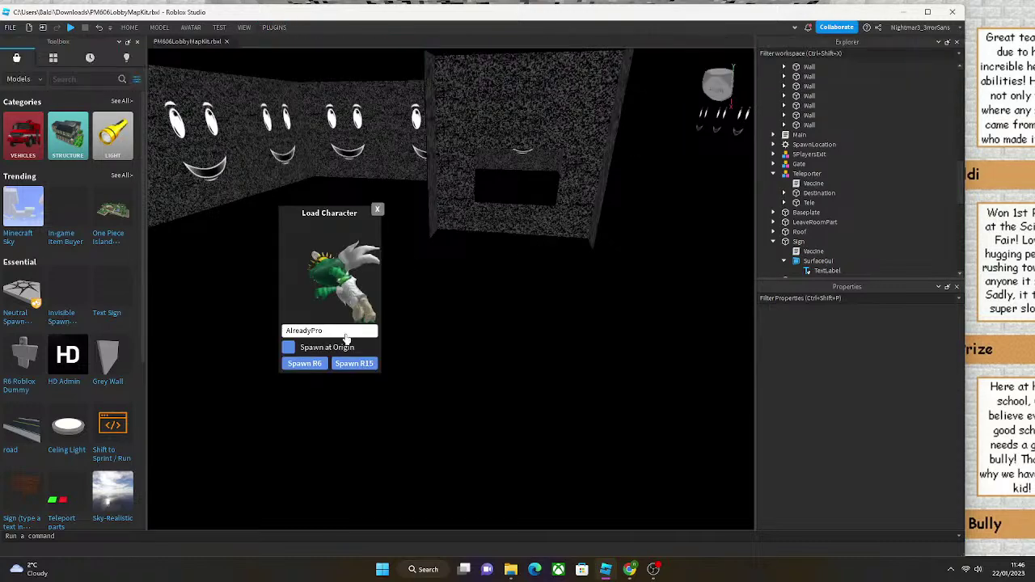
pyautogui.doubleClick(338, 331)
pyautogui.write('hanitelou')
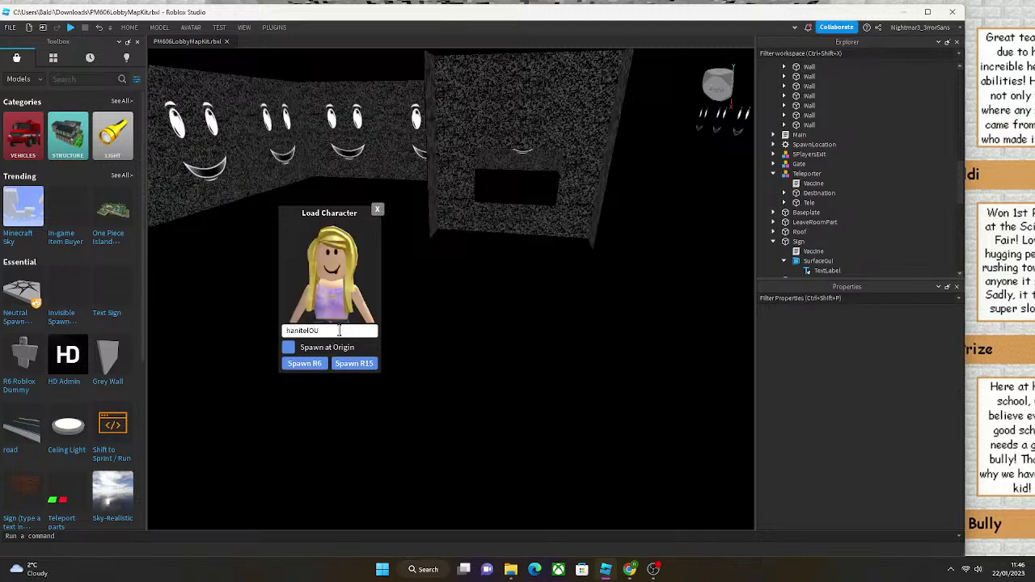
# Try several spellings of the player's username in Load Character.
pyautogui.doubleClick(339, 331)
pyautogui.press('BackSpace')
pyautogui.write('anileto')
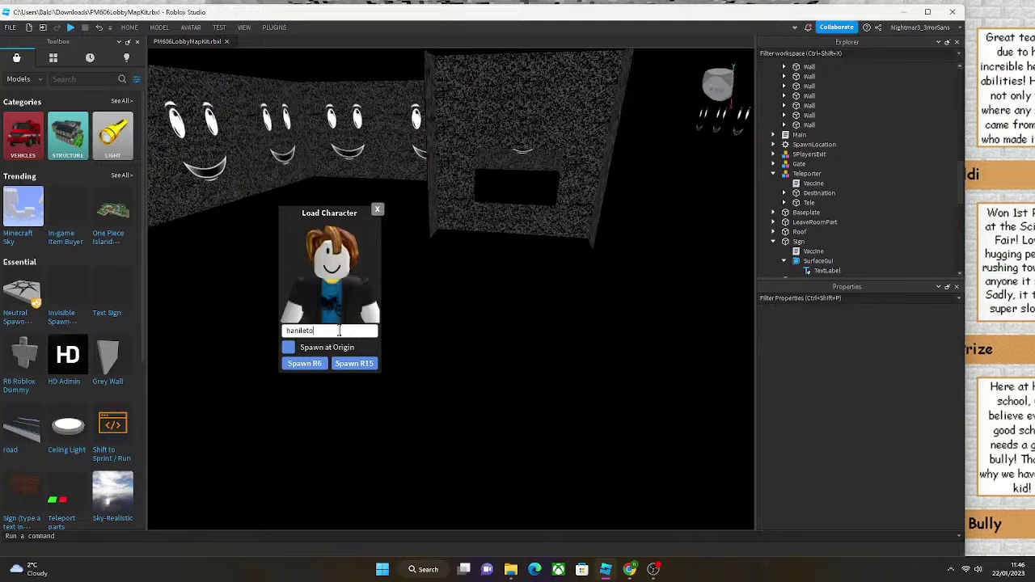
pyautogui.press('BackSpace')
pyautogui.press('BackSpace')
pyautogui.press('BackSpace')
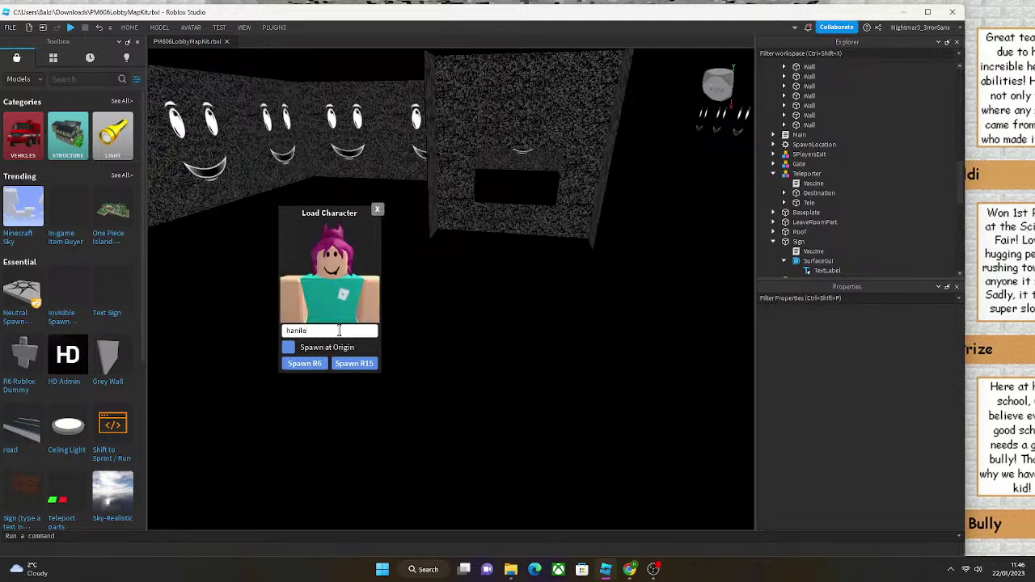
pyautogui.write('ttoOU')
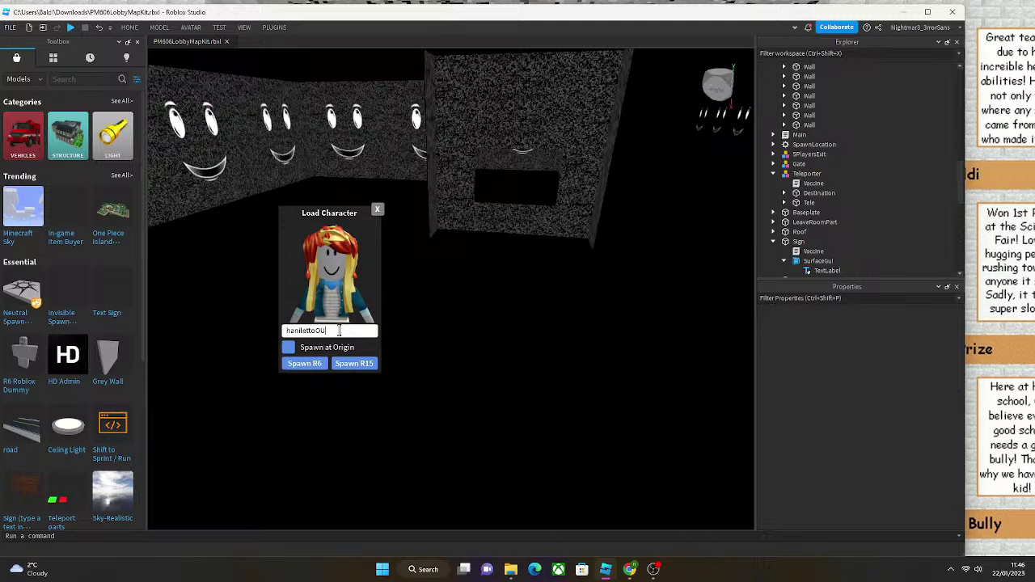
pyautogui.press('BackSpace')
pyautogui.press('BackSpace')
pyautogui.press('BackSpace')
pyautogui.press('BackSpace')
pyautogui.press('BackSpace')
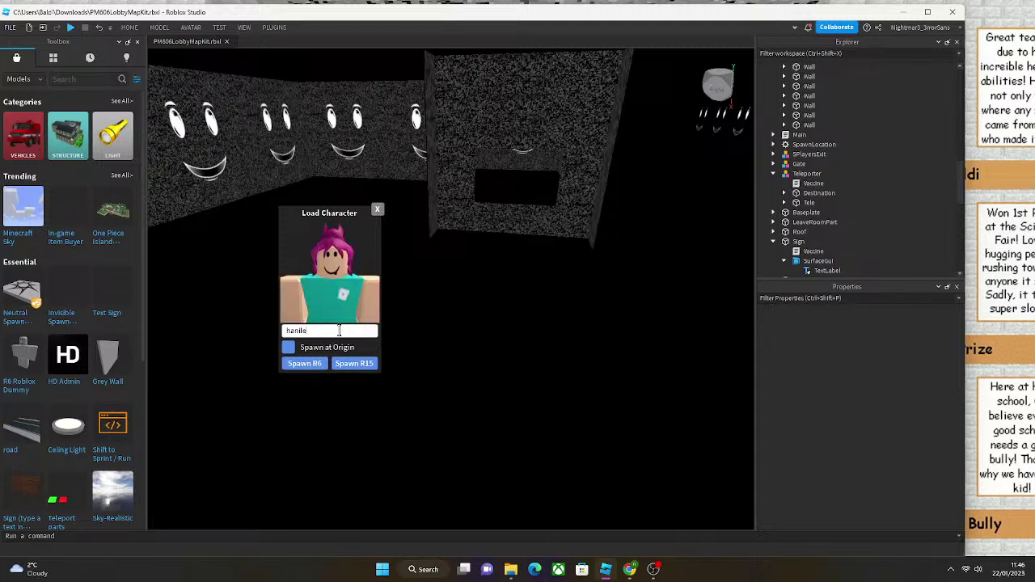
pyautogui.write('eltooU')
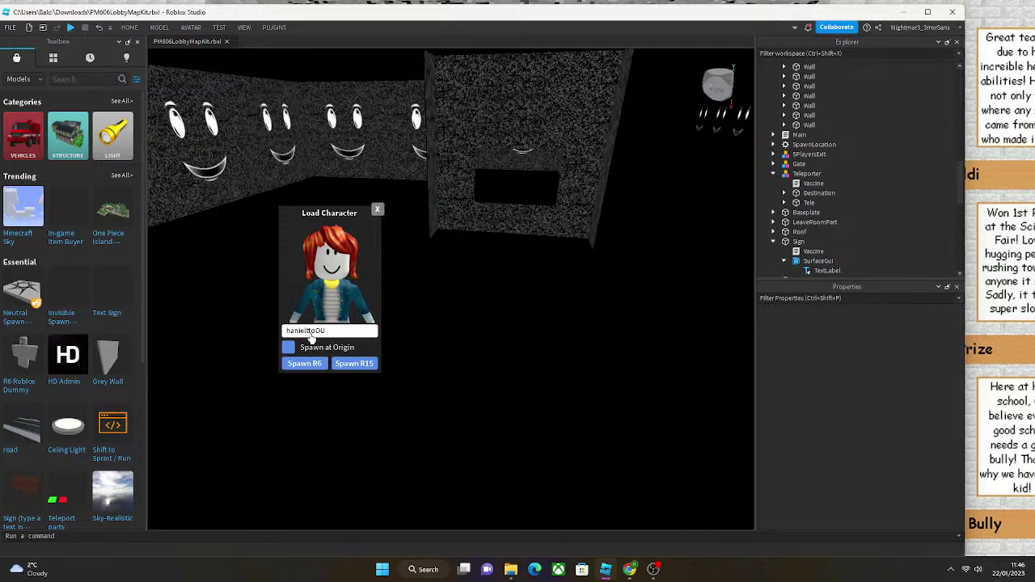
# Enter the player's username in Load Character, spawn the character as R6 and close the plugin.
pyautogui.doubleClick(308, 331)
pyautogui.write('haniel')
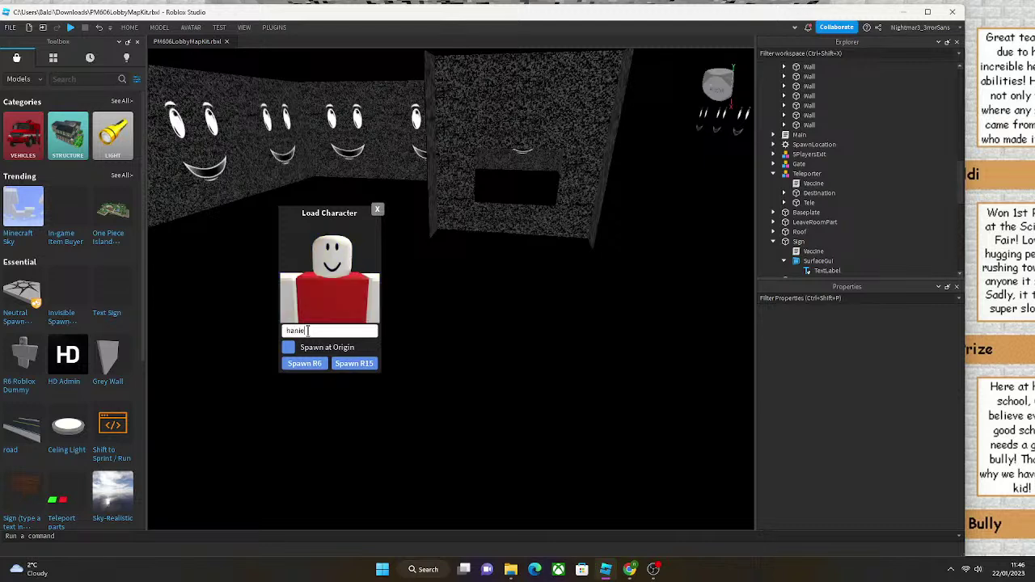
pyautogui.write('toOU')
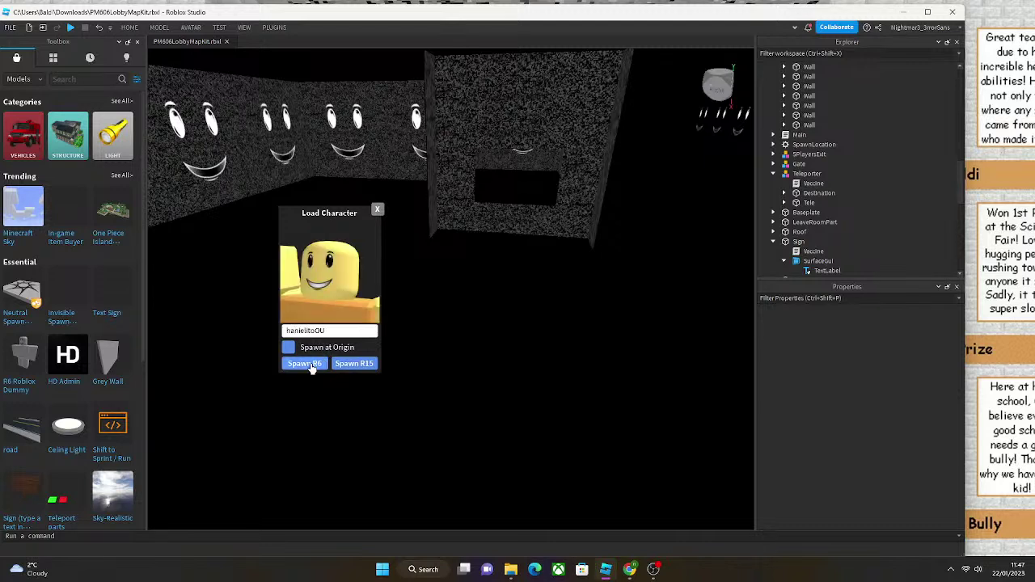
pyautogui.click(312, 365)
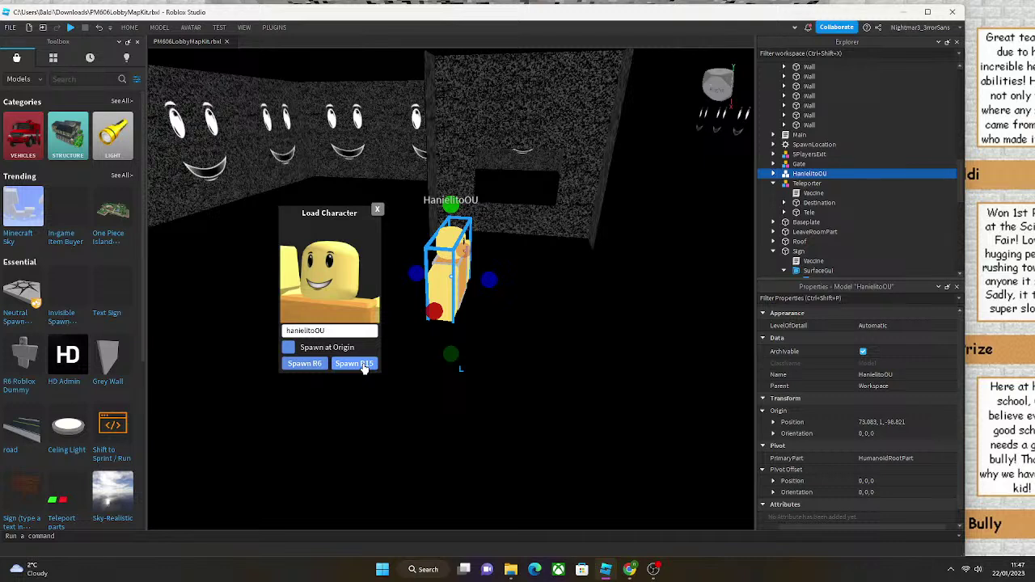
pyautogui.press('super')
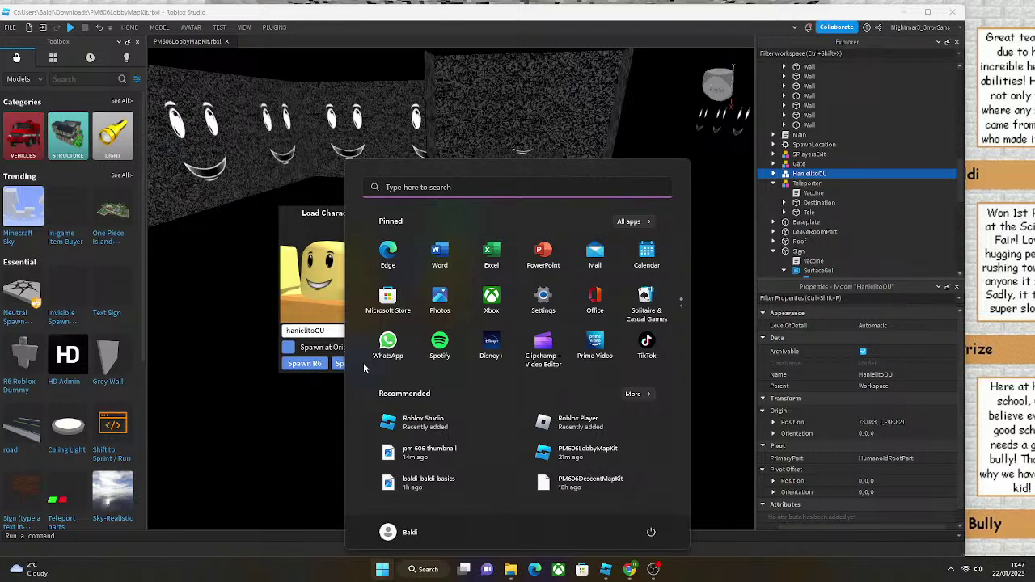
pyautogui.click(711, 305)
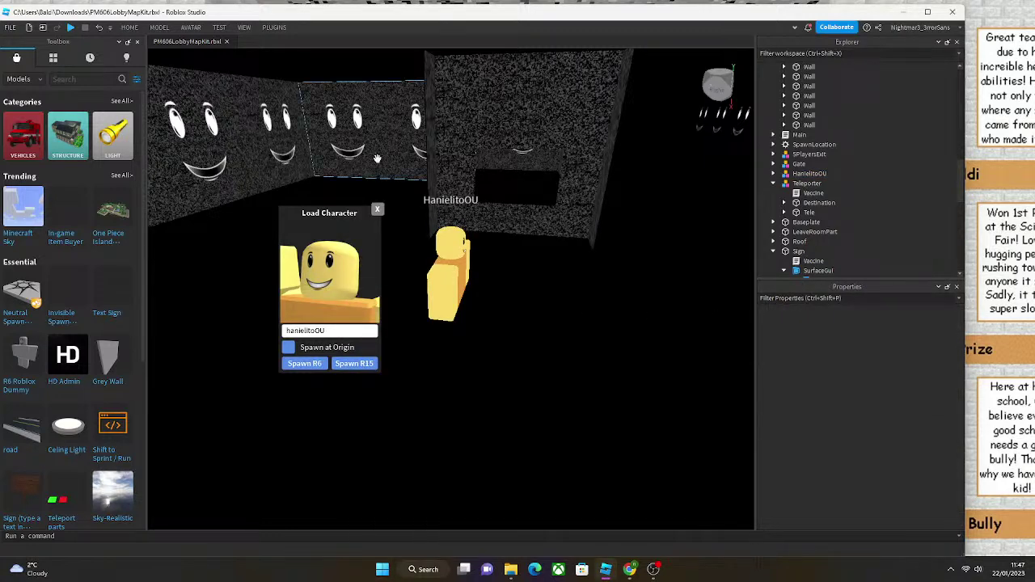
pyautogui.click(377, 210)
# Move the spawned character behind the window opening and rotate it 90° to face into the corridor.
pyautogui.click(466, 287)
pyautogui.press('f')
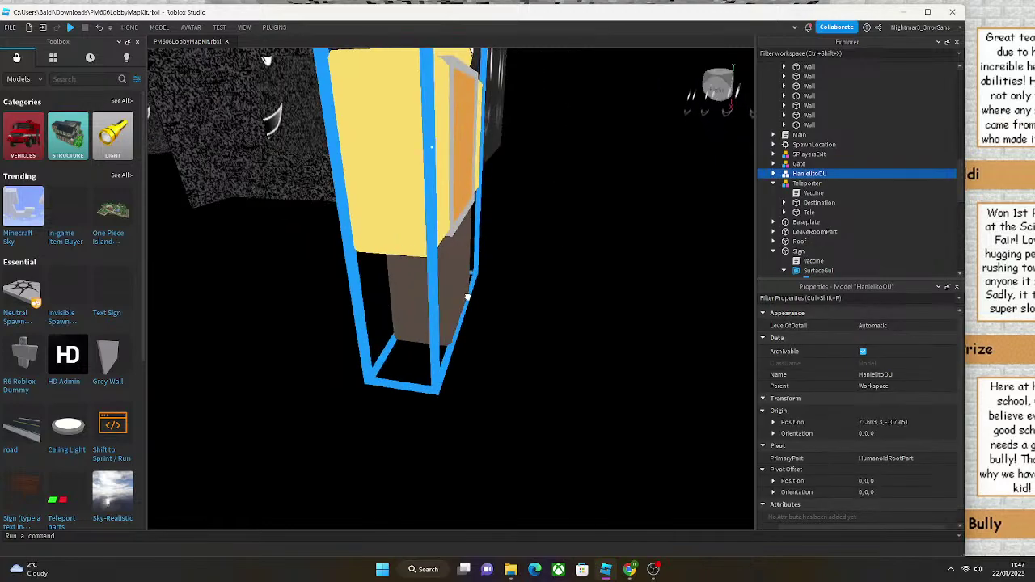
pyautogui.click(428, 346)
pyautogui.press('w')
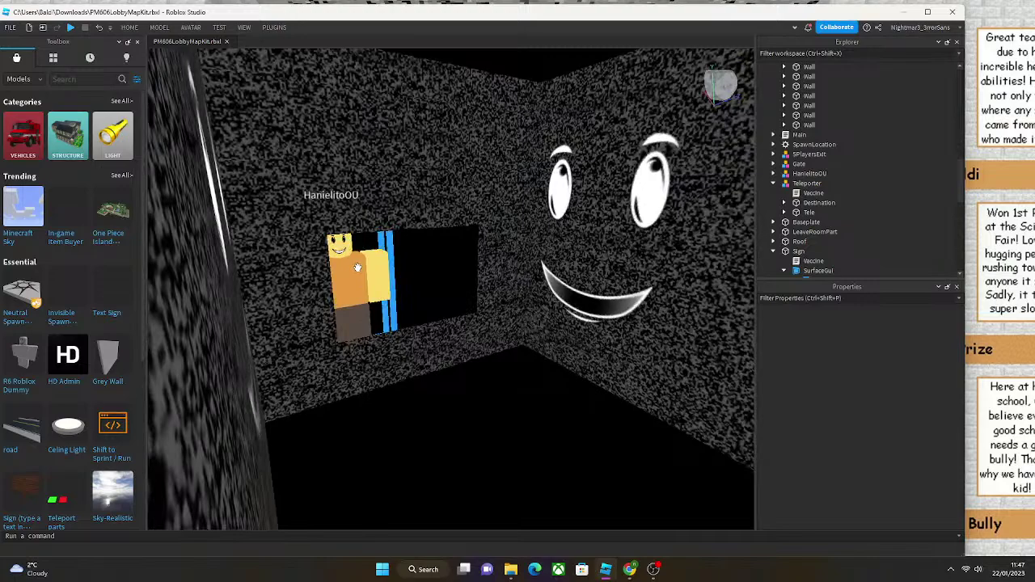
pyautogui.click(366, 326)
pyautogui.press('f')
pyautogui.moveTo(393, 322); pyautogui.dragTo(254, 337)
pyautogui.click(320, 379)
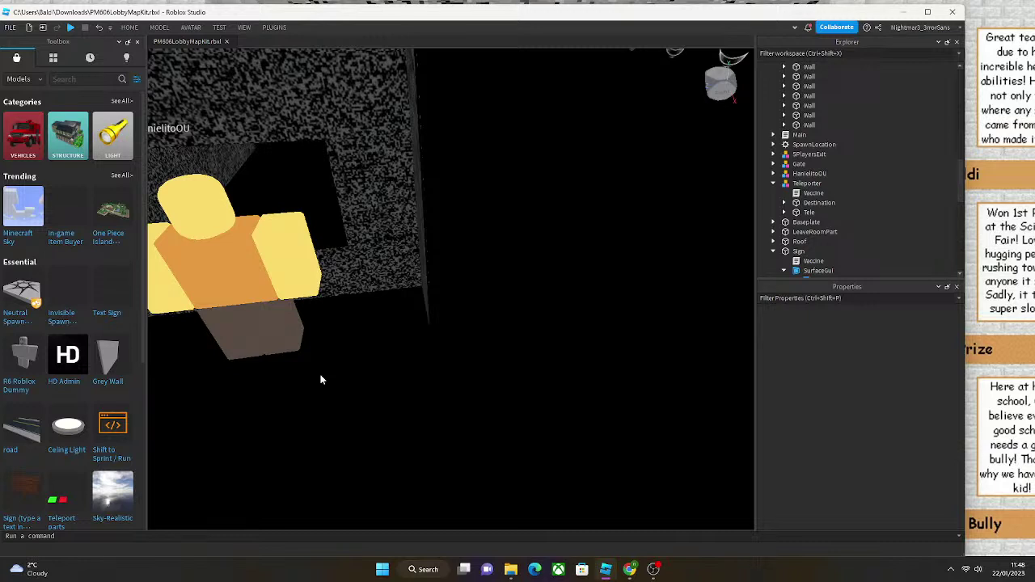
# Create an animation clip named "winner idle" for the character in the Animation Editor and close the editor.
pyautogui.click(242, 267)
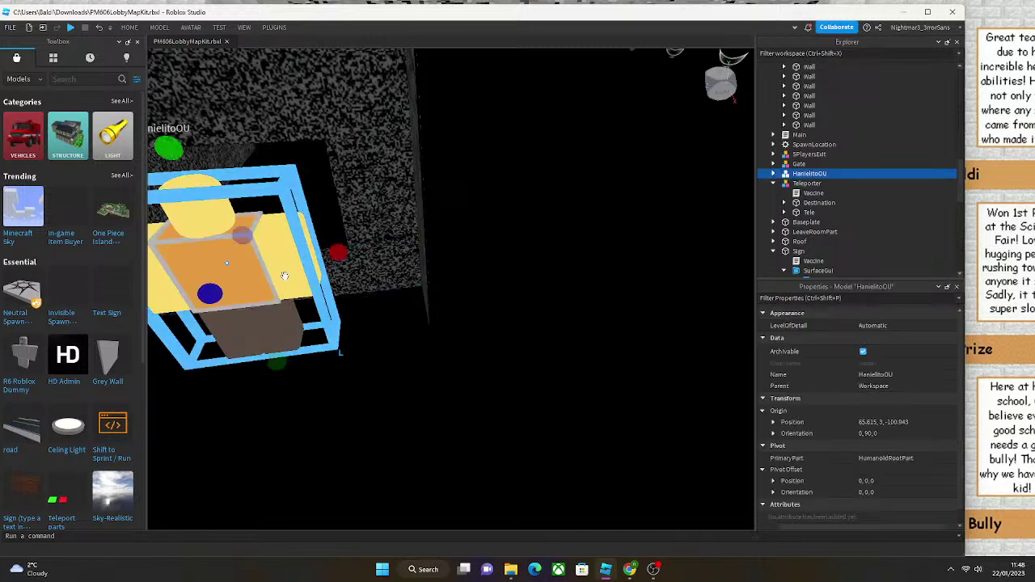
pyautogui.click(186, 28)
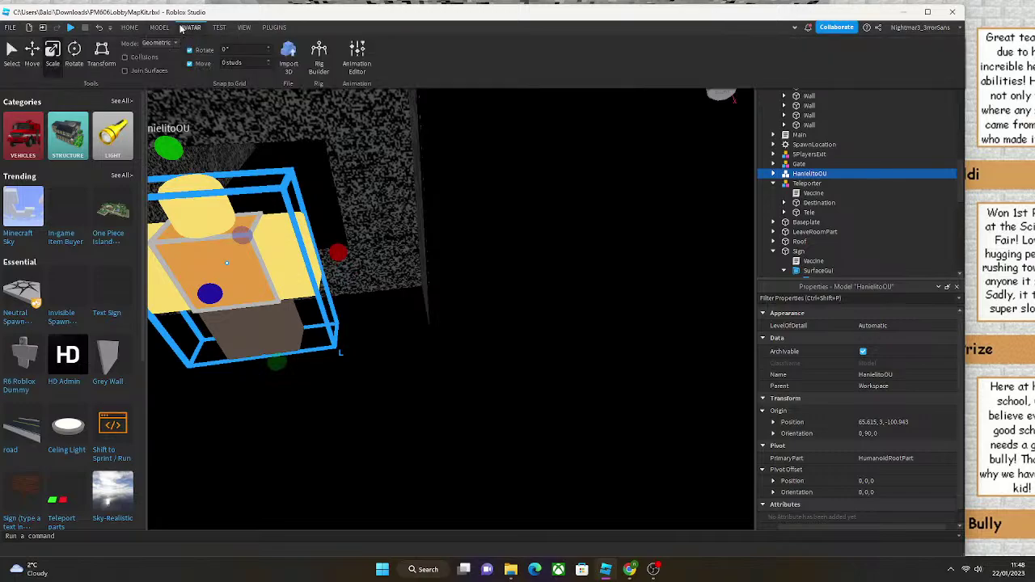
pyautogui.click(357, 58)
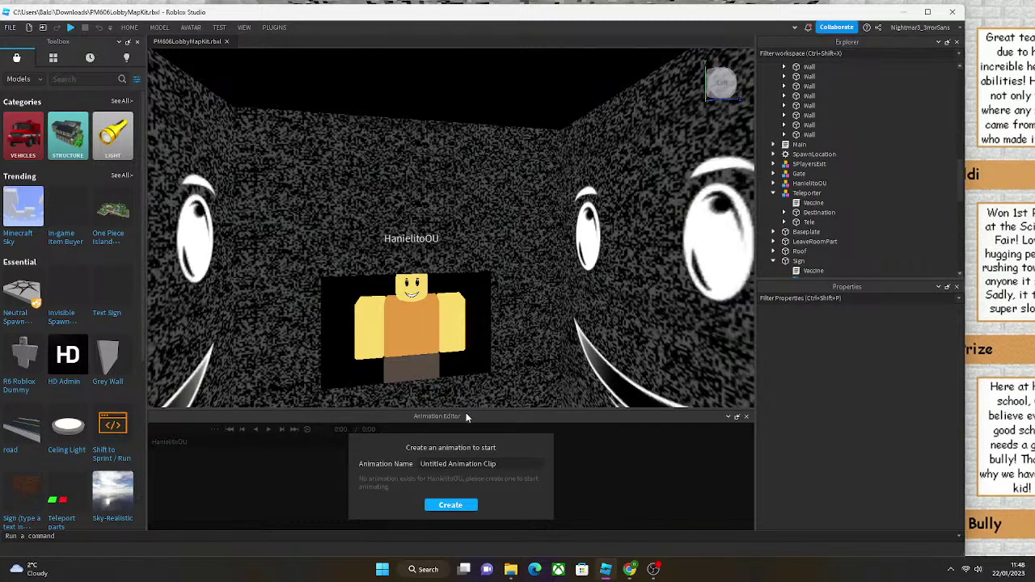
pyautogui.hotkey('ctrl', 'shift', 'Left')
pyautogui.hotkey('ctrl', 'shift', 'Left')
pyautogui.hotkey('ctrl', 'shift', 'Left')
pyautogui.press('BackSpace')
pyautogui.write('winner ide')
pyautogui.press('BackSpace')
pyautogui.write('le')
pyautogui.click(450, 505)
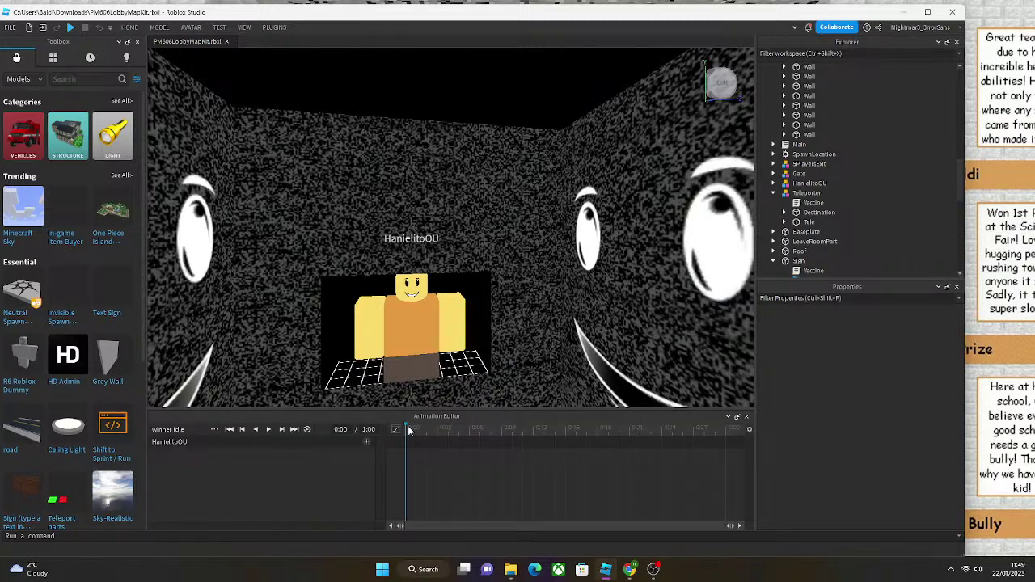
pyautogui.click(437, 430)
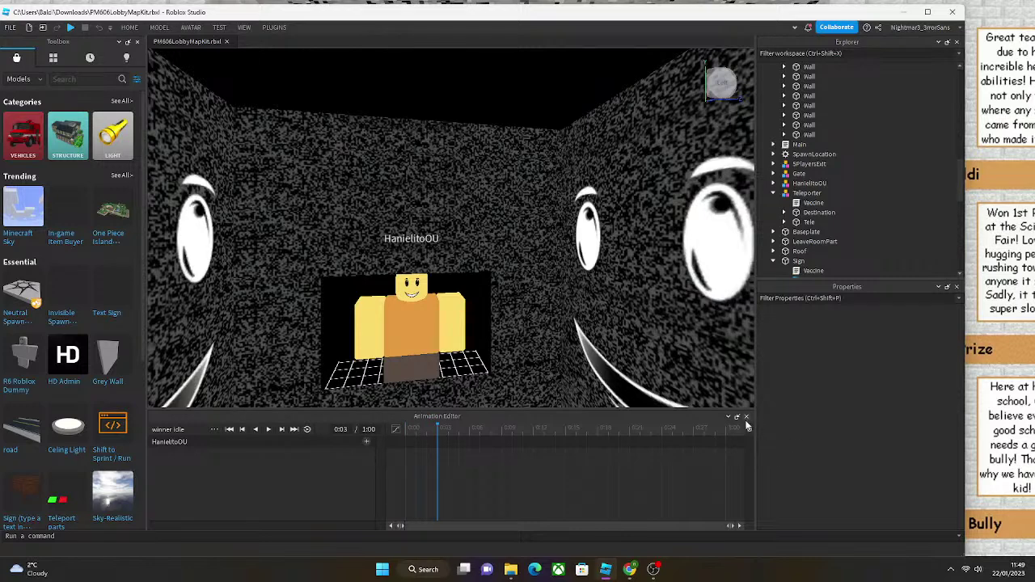
pyautogui.click(746, 416)
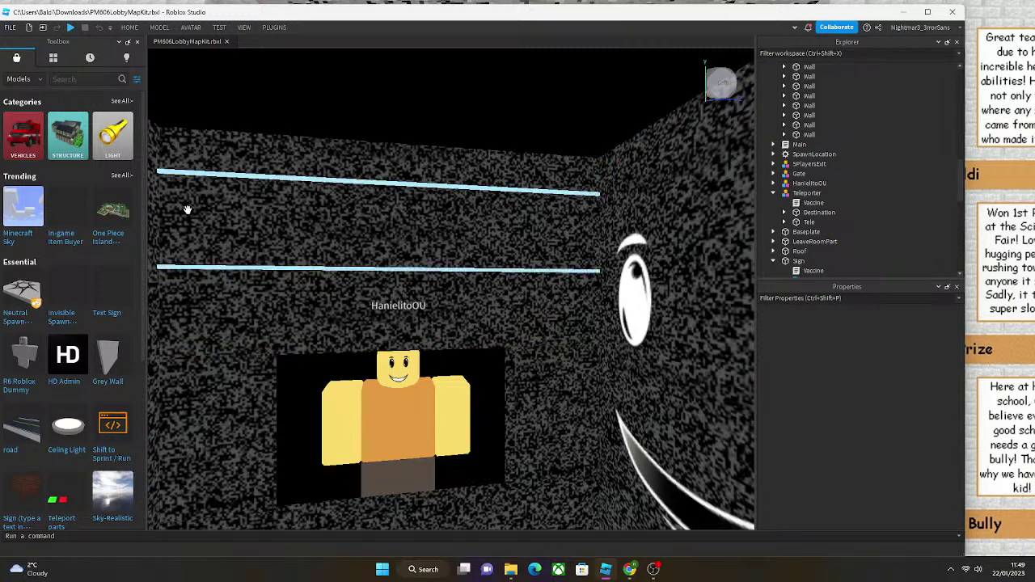
# Search the Toolbox models for "npc play animation" and place the PlayAnimation script inside the character model.
pyautogui.click(106, 61)
pyautogui.click(16, 57)
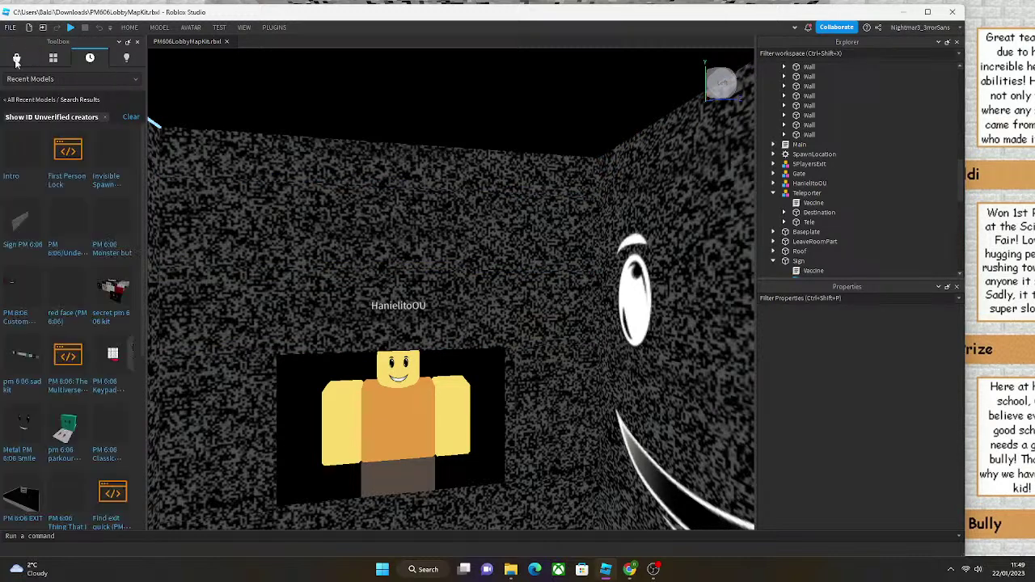
pyautogui.click(81, 79)
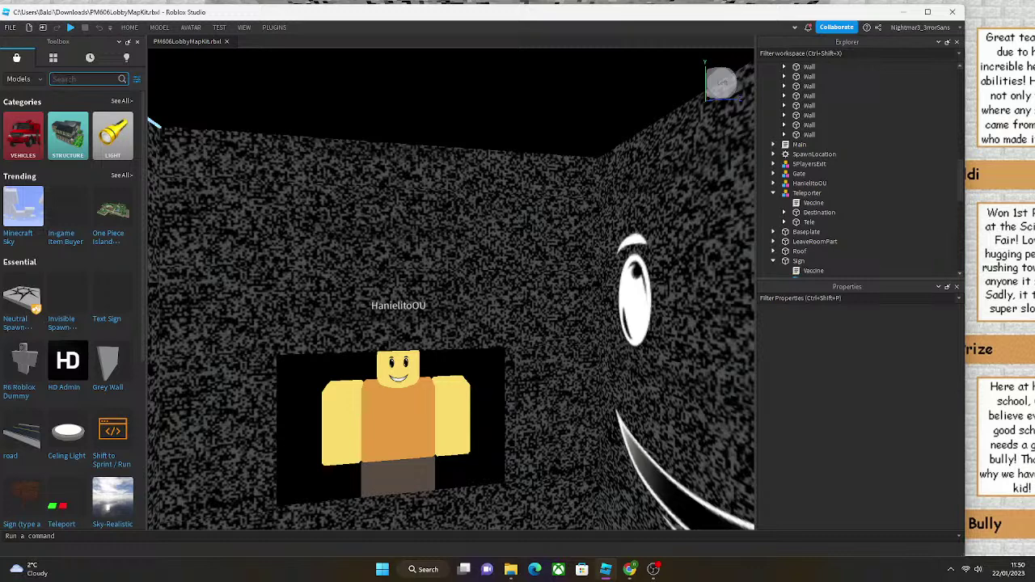
pyautogui.write('npc play')
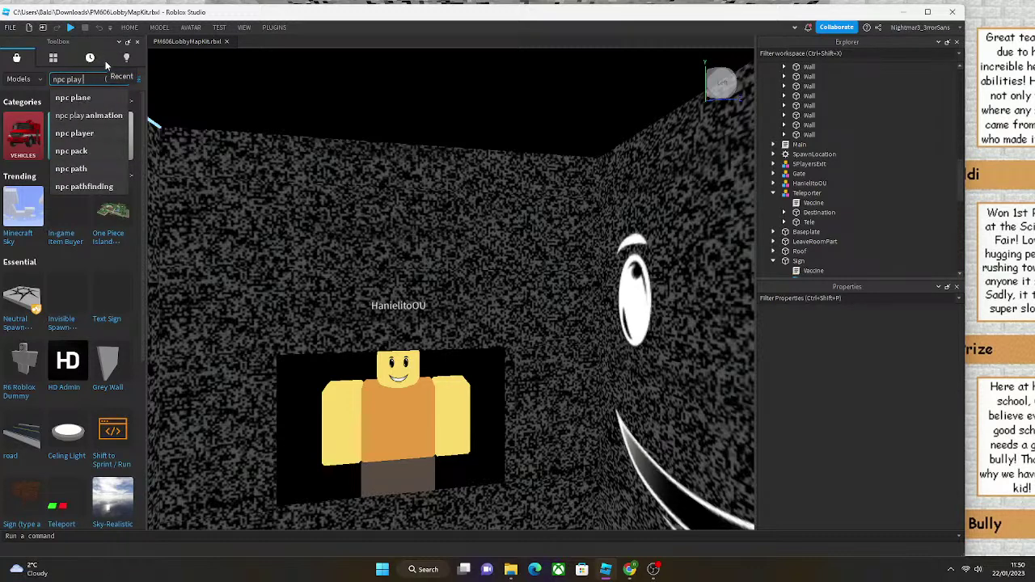
pyautogui.write(' animation')
pyautogui.press('Return')
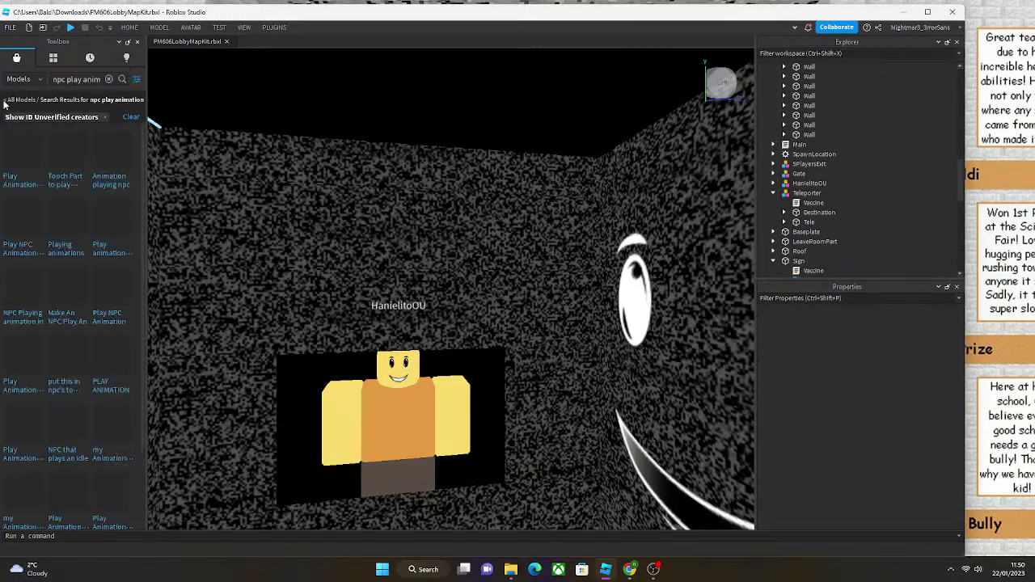
pyautogui.click(20, 151)
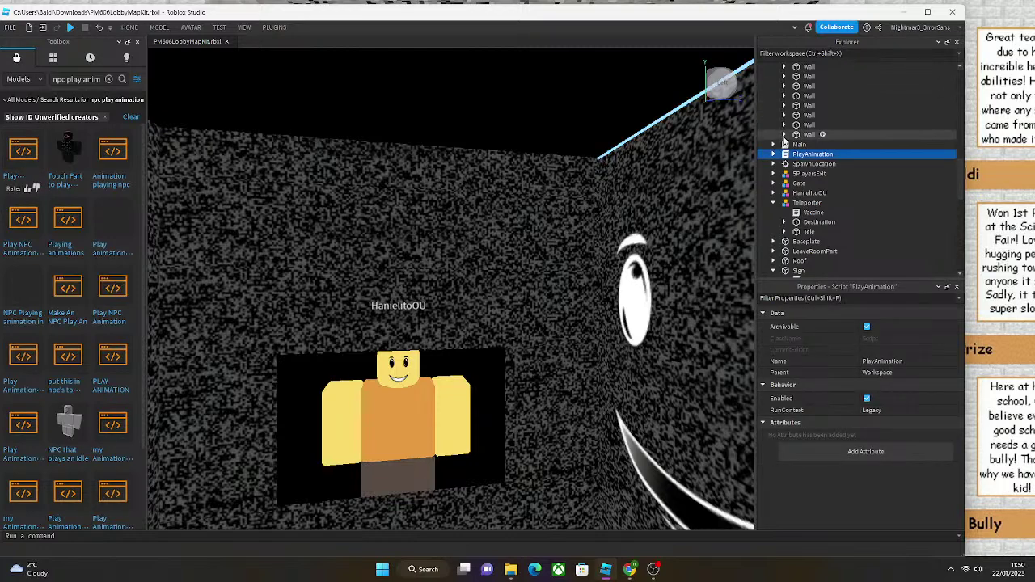
pyautogui.moveTo(802, 155); pyautogui.dragTo(809, 193)
pyautogui.click(784, 212)
pyautogui.click(833, 221)
pyautogui.click(881, 338)
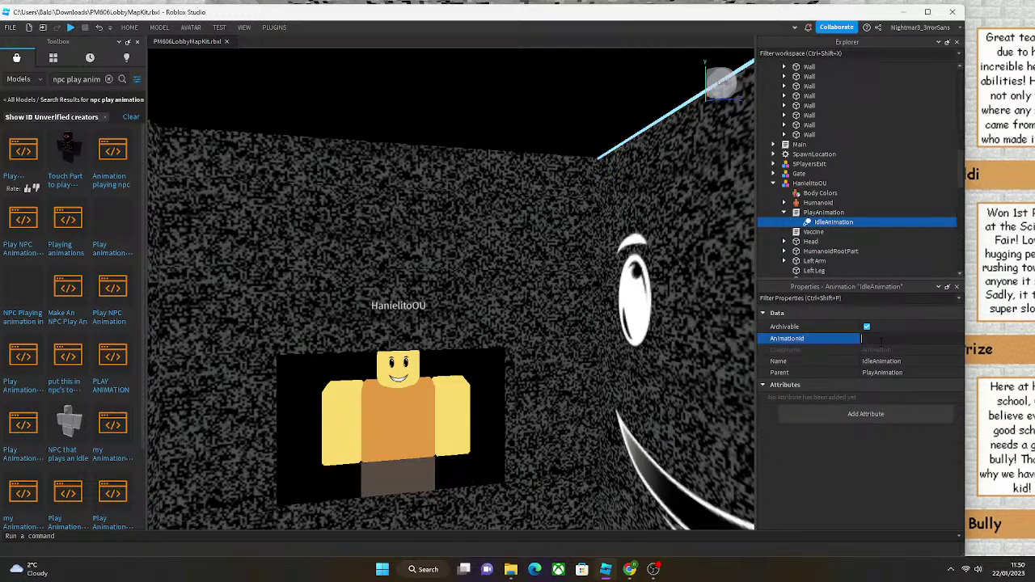
pyautogui.write('12230658080')
pyautogui.press('Return')
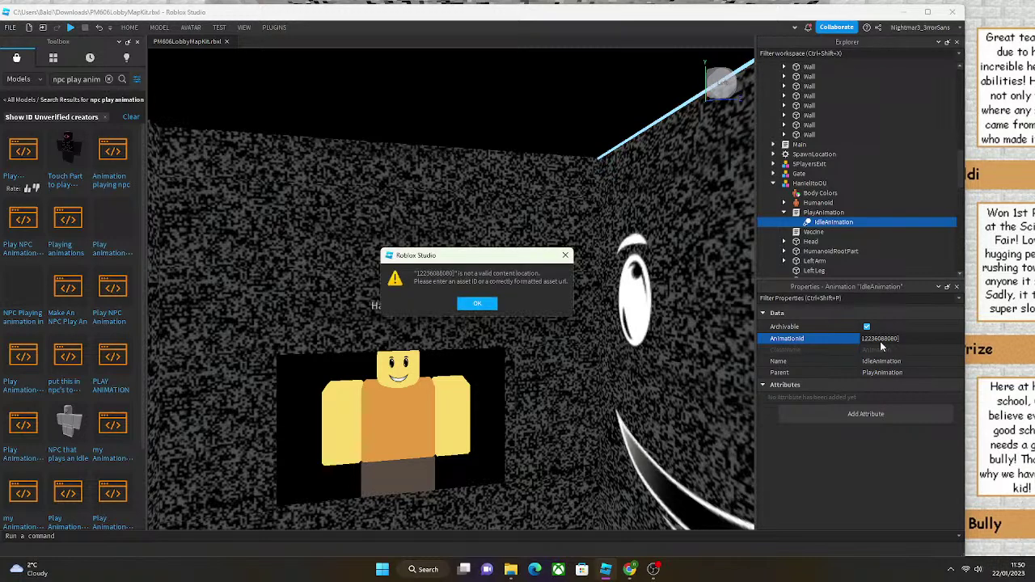
pyautogui.click(491, 305)
pyautogui.click(934, 341)
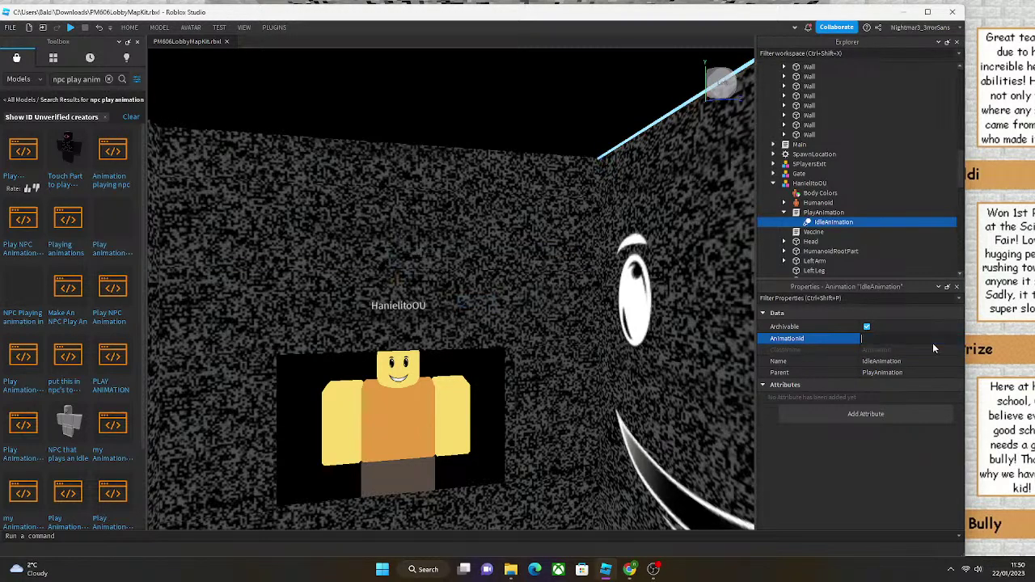
pyautogui.write('1223608')
pyautogui.write('0080')
pyautogui.press('Return')
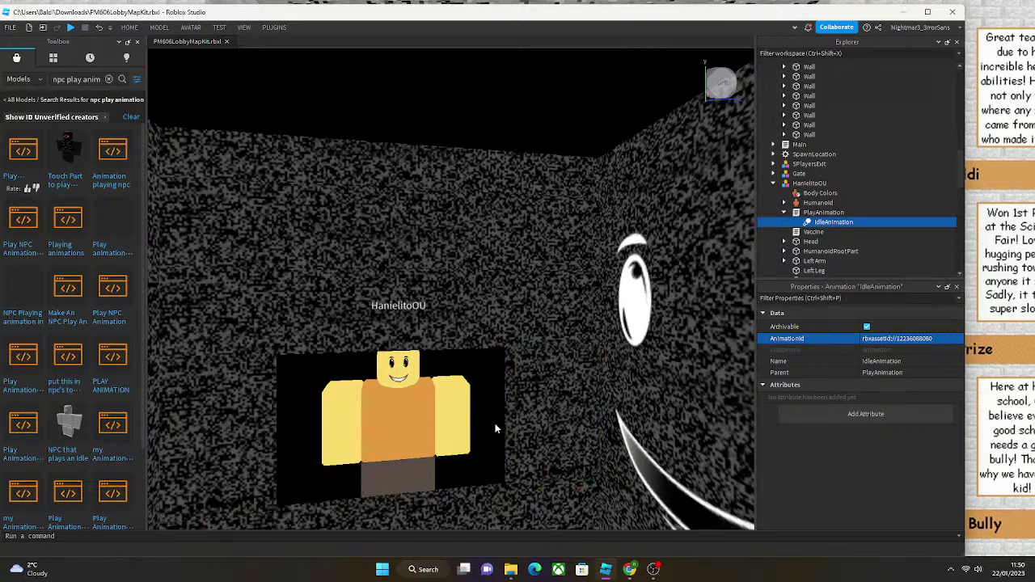
# Run the simulation to check the character's idle animation in the window opening, and stop it.
pyautogui.click(476, 385)
pyautogui.press('q')
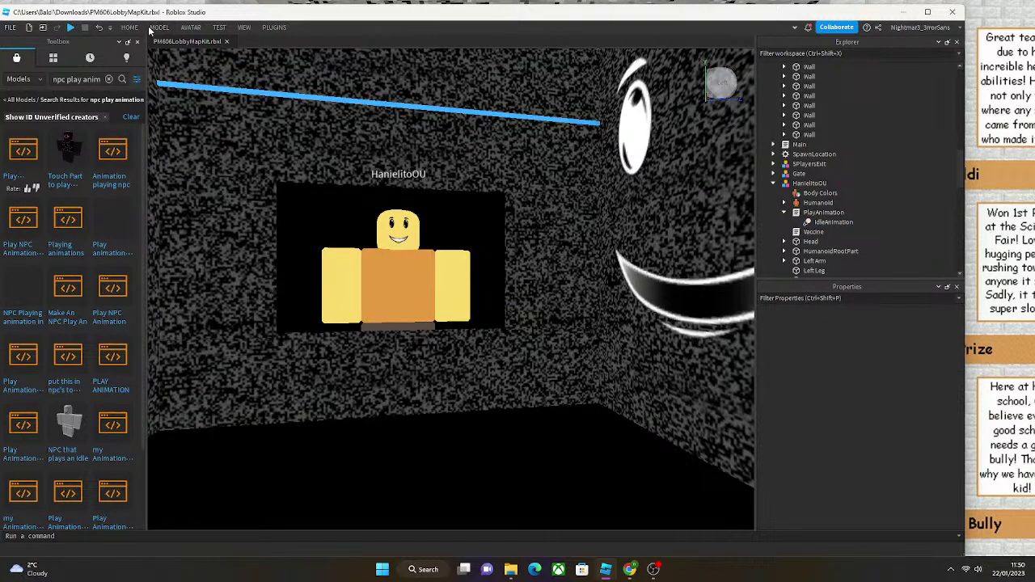
pyautogui.click(130, 26)
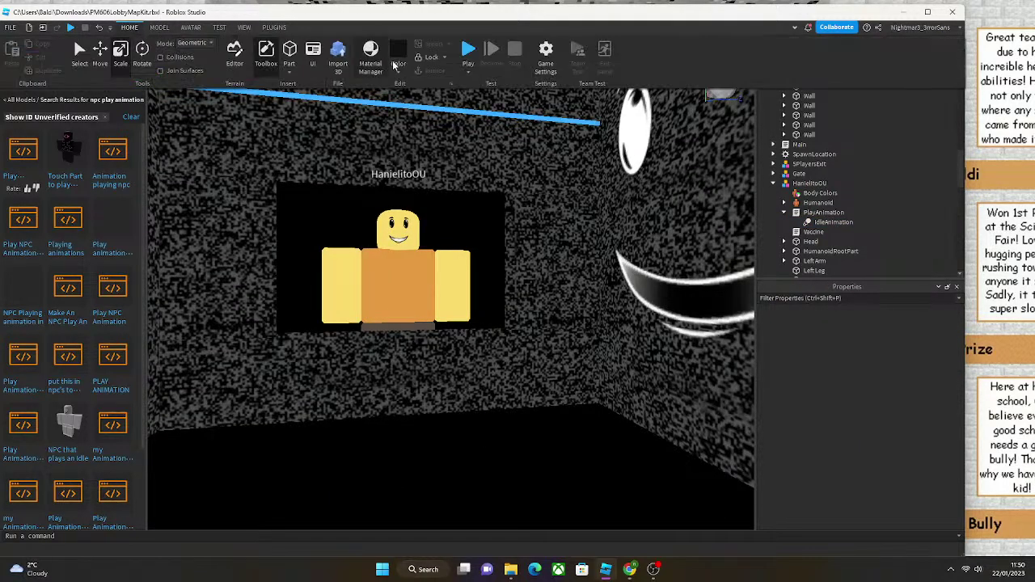
pyautogui.click(473, 75)
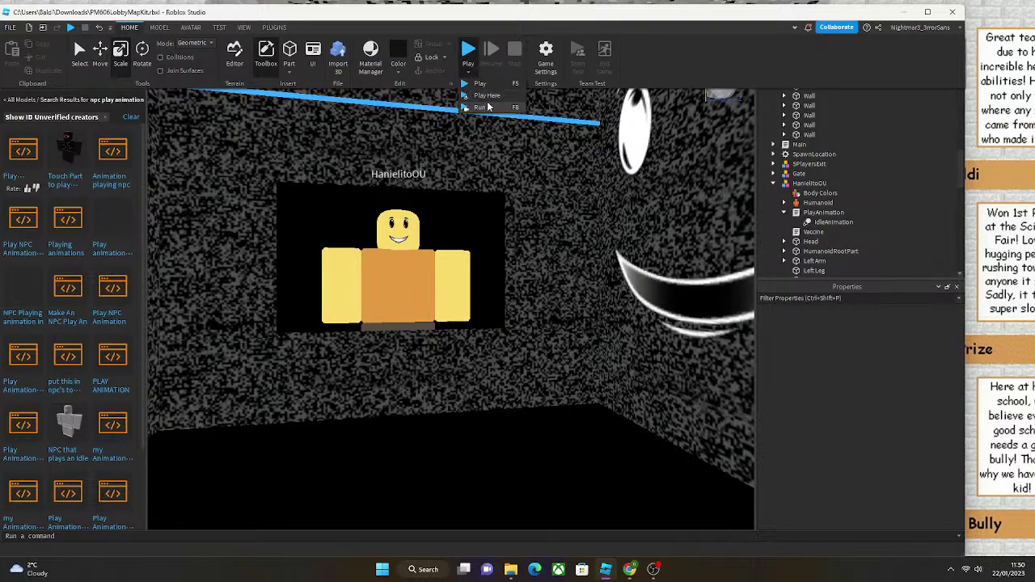
pyautogui.click(485, 101)
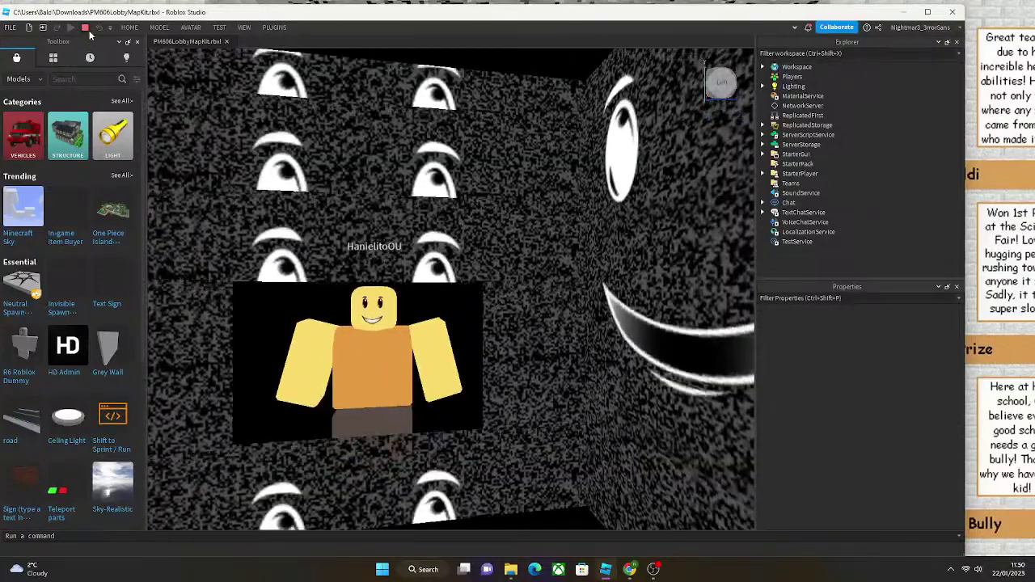
pyautogui.click(85, 28)
# Delete the scripts from both textures of the wall piece directly above the window opening.
pyautogui.scroll(5, 392, 283)
pyautogui.scroll(-5, 395, 345)
pyautogui.moveTo(396, 345); pyautogui.dragTo(393, 336, button='right')
pyautogui.click(394, 336)
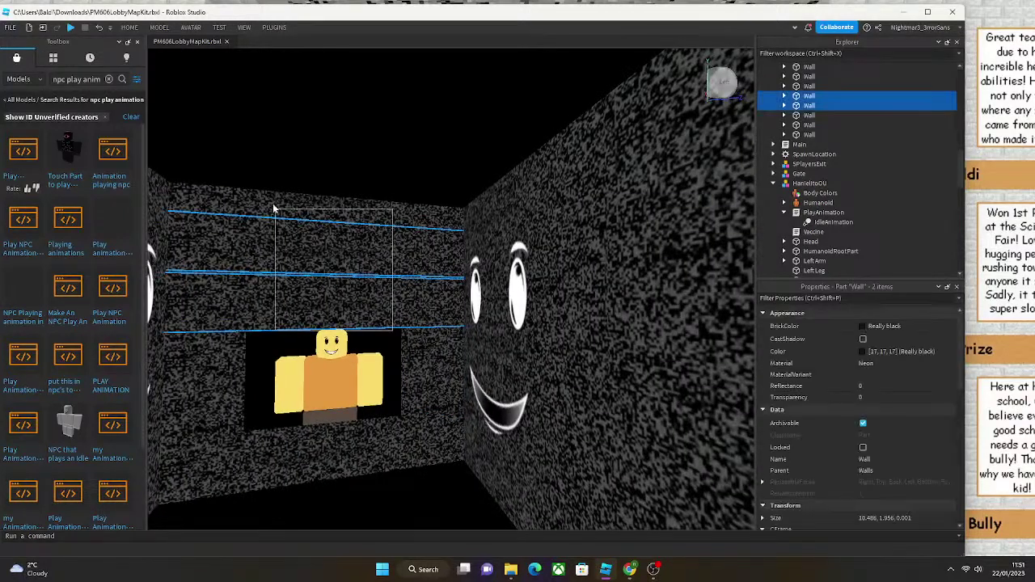
pyautogui.click(353, 312)
pyautogui.click(352, 312)
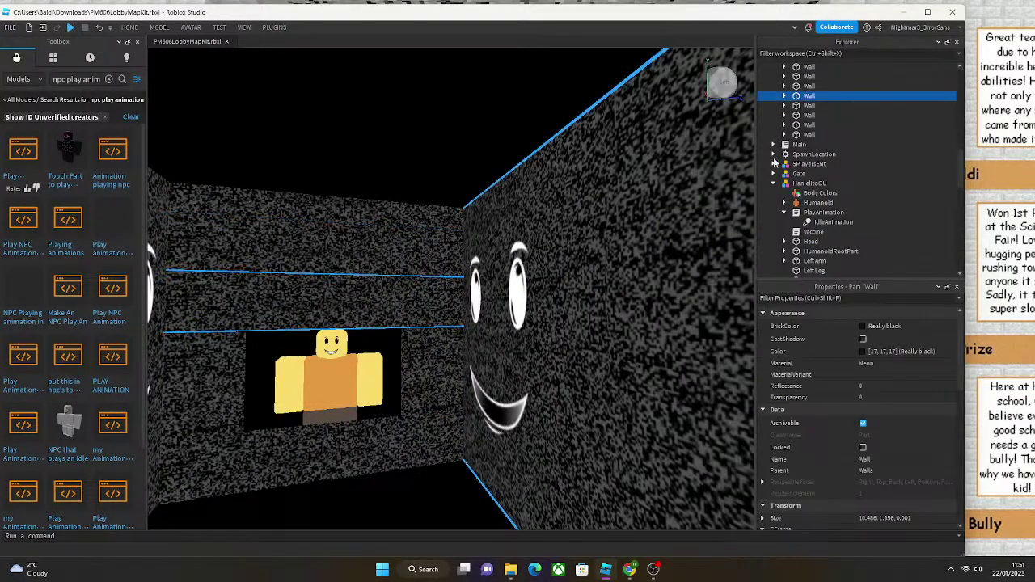
pyautogui.click(784, 95)
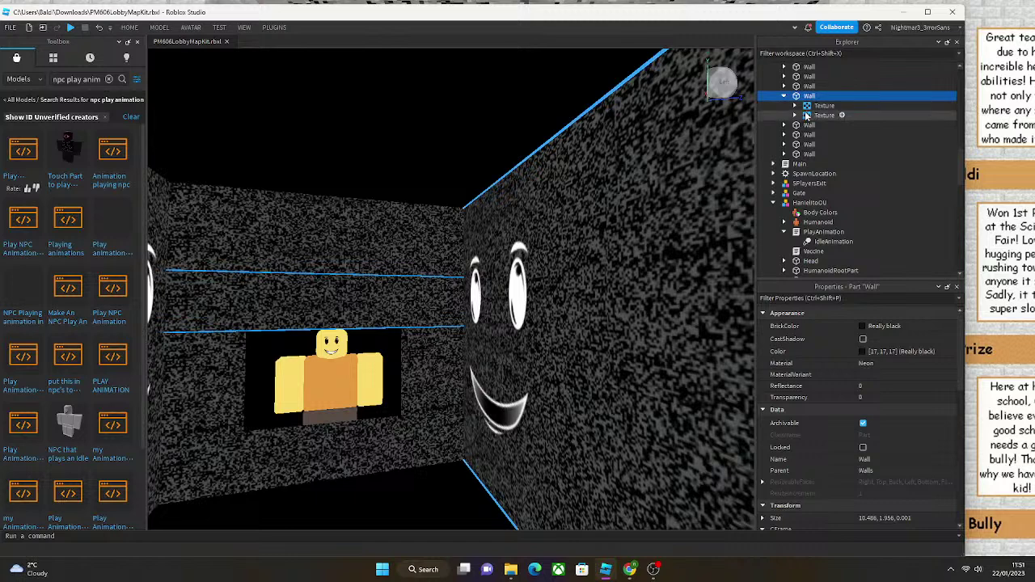
pyautogui.click(794, 106)
pyautogui.click(795, 125)
pyautogui.click(832, 134)
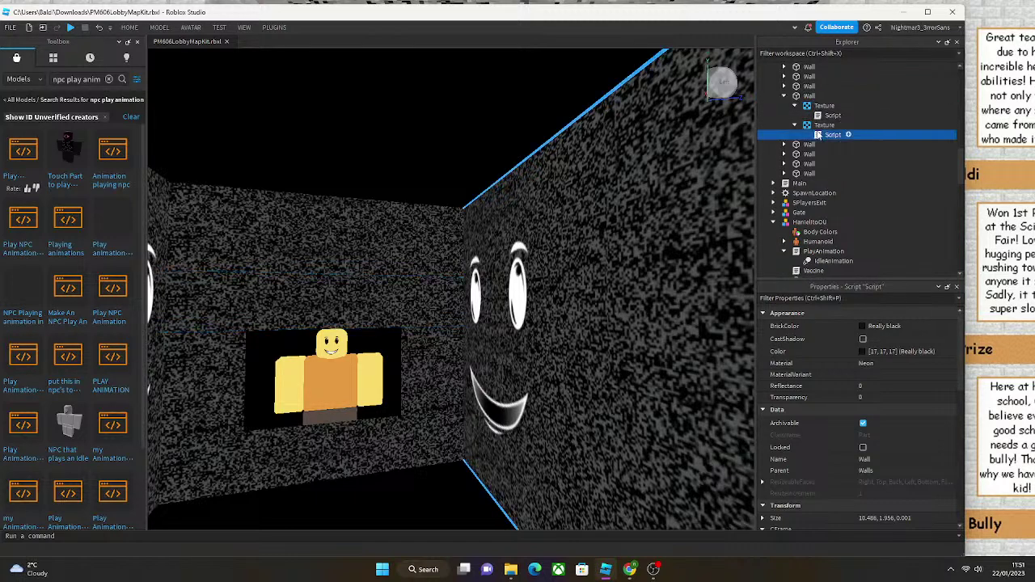
pyautogui.keyDown('ctrl'); pyautogui.click(833, 115); pyautogui.keyUp('ctrl')
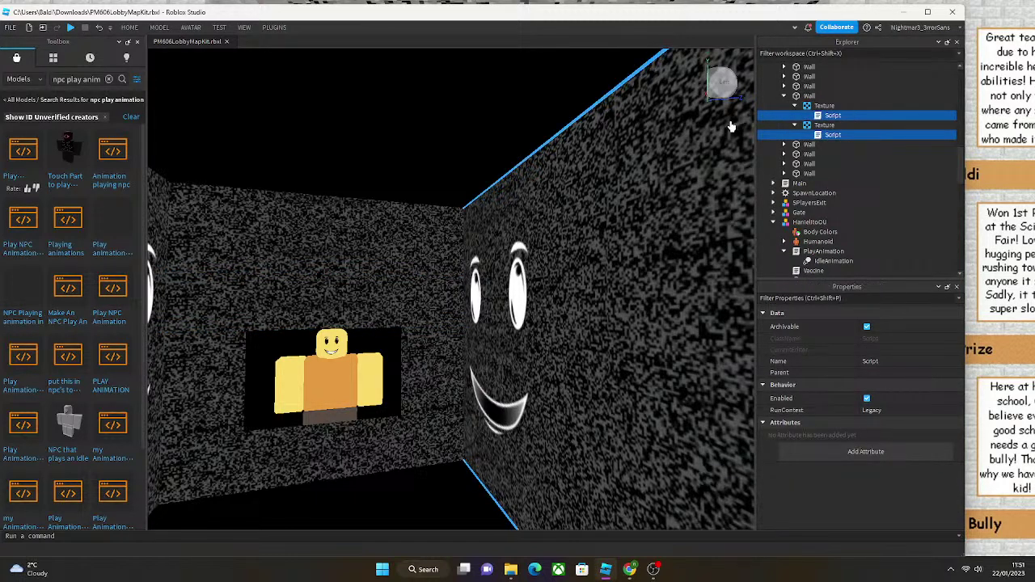
pyautogui.press('Delete')
# Delete the scripts from both textures of the middle wall piece above the window opening.
pyautogui.click(857, 126)
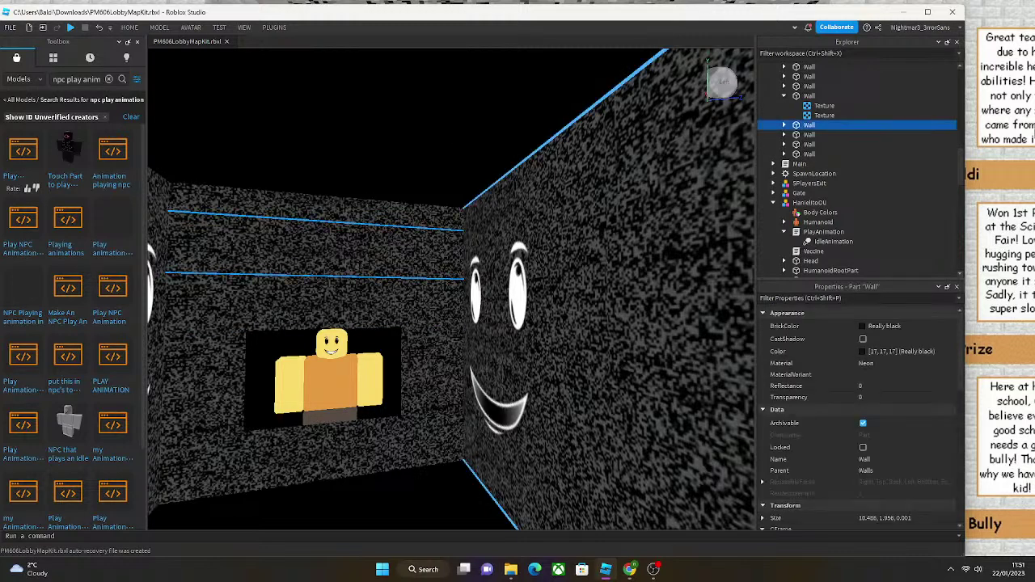
pyautogui.click(784, 125)
pyautogui.click(795, 135)
pyautogui.click(795, 153)
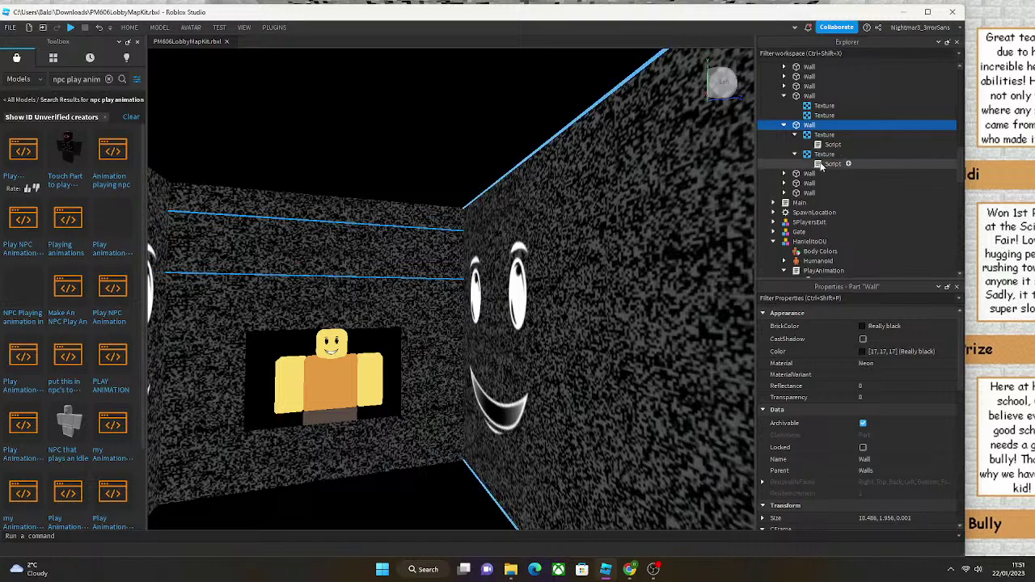
pyautogui.click(833, 164)
pyautogui.keyDown('ctrl'); pyautogui.click(833, 144); pyautogui.keyUp('ctrl')
pyautogui.press('Delete')
# Delete the scripts from both textures of the topmost wall piece above the window opening.
pyautogui.click(369, 206)
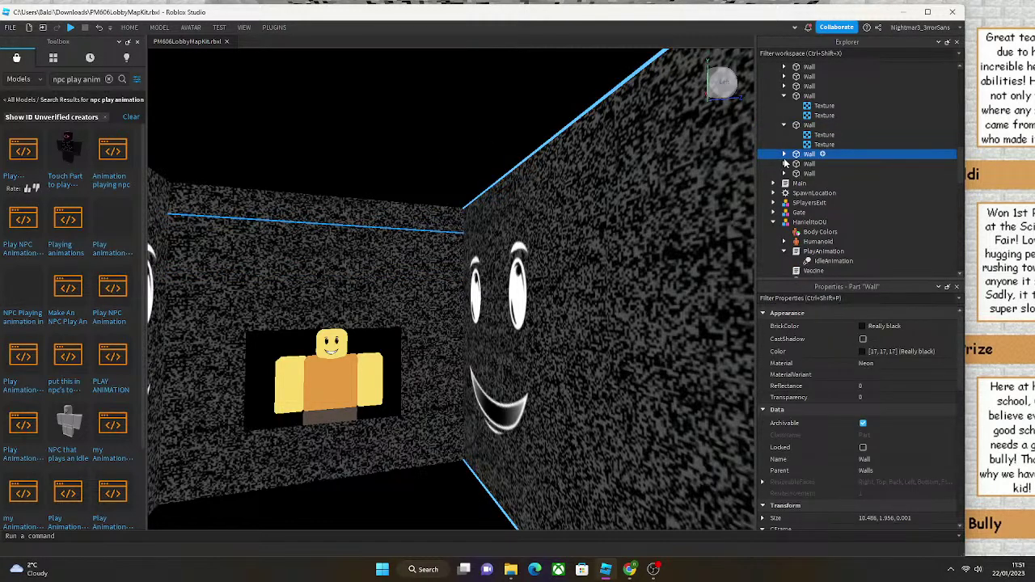
pyautogui.click(784, 154)
pyautogui.click(809, 164)
pyautogui.click(794, 163)
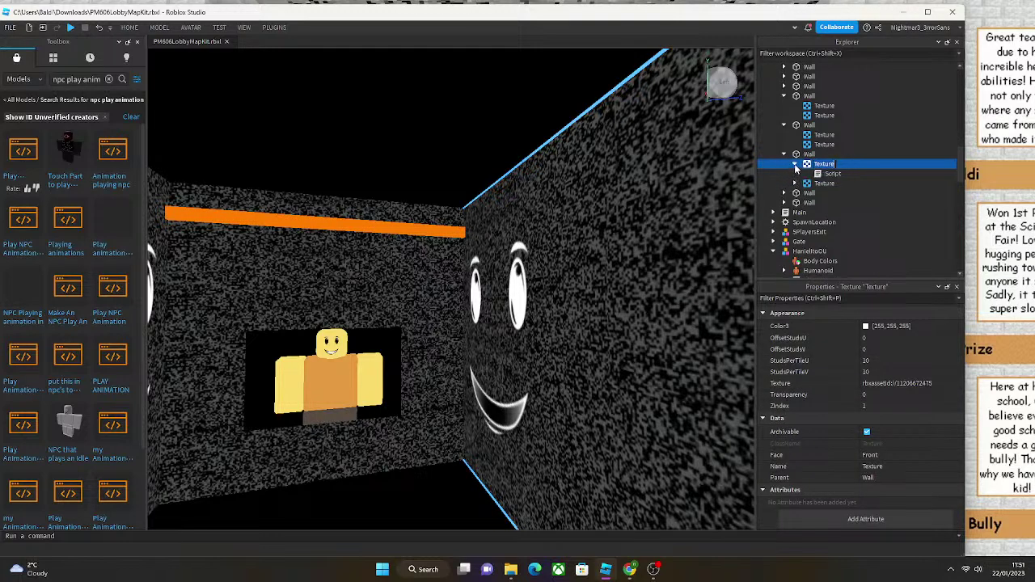
pyautogui.click(794, 183)
pyautogui.click(833, 192)
pyautogui.keyDown('ctrl'); pyautogui.click(833, 173); pyautogui.keyUp('ctrl')
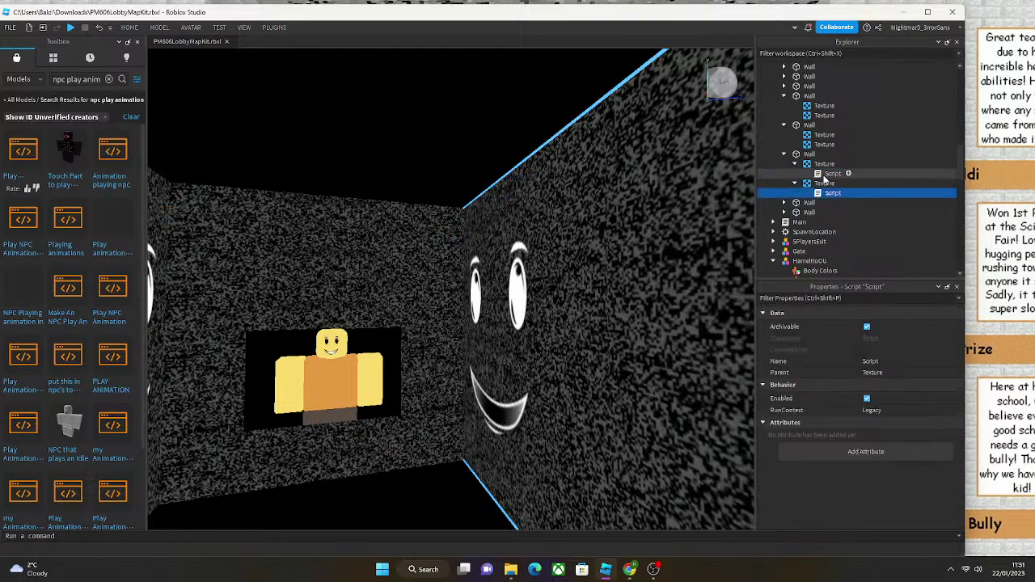
pyautogui.press('Delete')
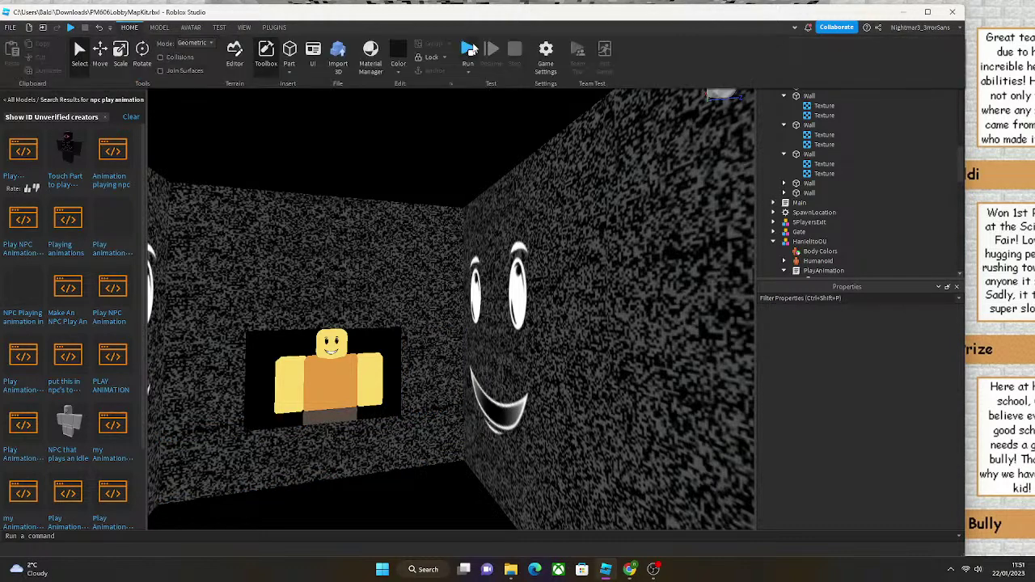
# Run the simulation to check the wall textures around the window opening, and stop it.
pyautogui.click(469, 53)
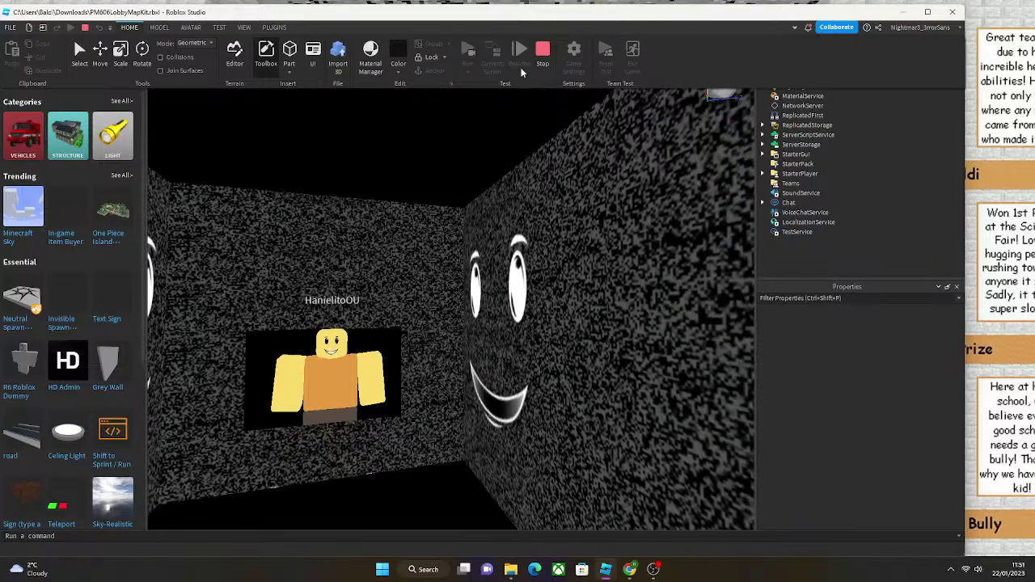
pyautogui.doubleClick(535, 33)
pyautogui.hotkey('shift', 'F5')
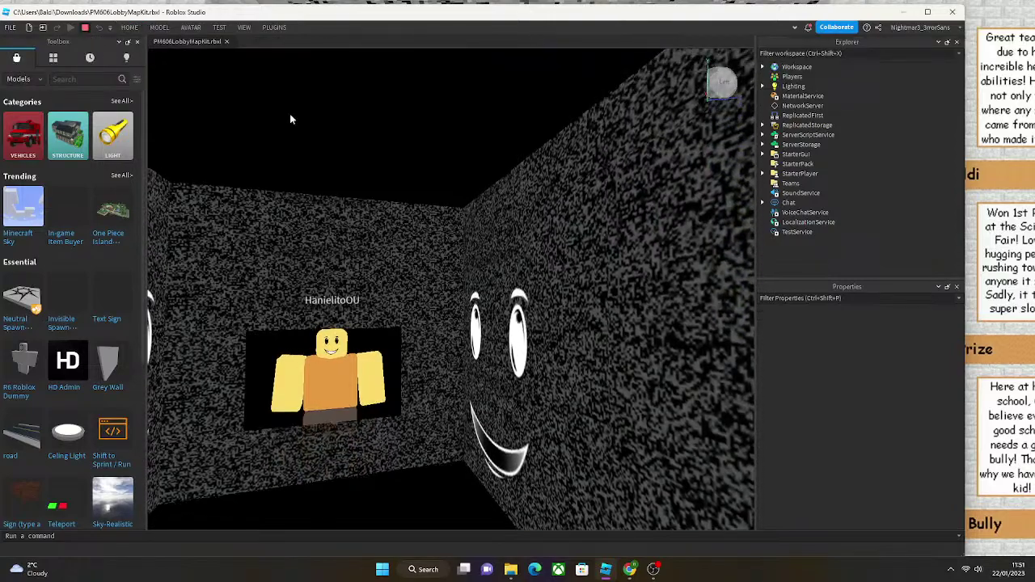
# Duplicate the "Sublevel 1 -->" sign and place the copy on the wall above the character's window opening.
pyautogui.moveTo(454, 259); pyautogui.dragTo(467, 274, button='right')
pyautogui.click(416, 179)
pyautogui.scroll(-5, 415, 181)
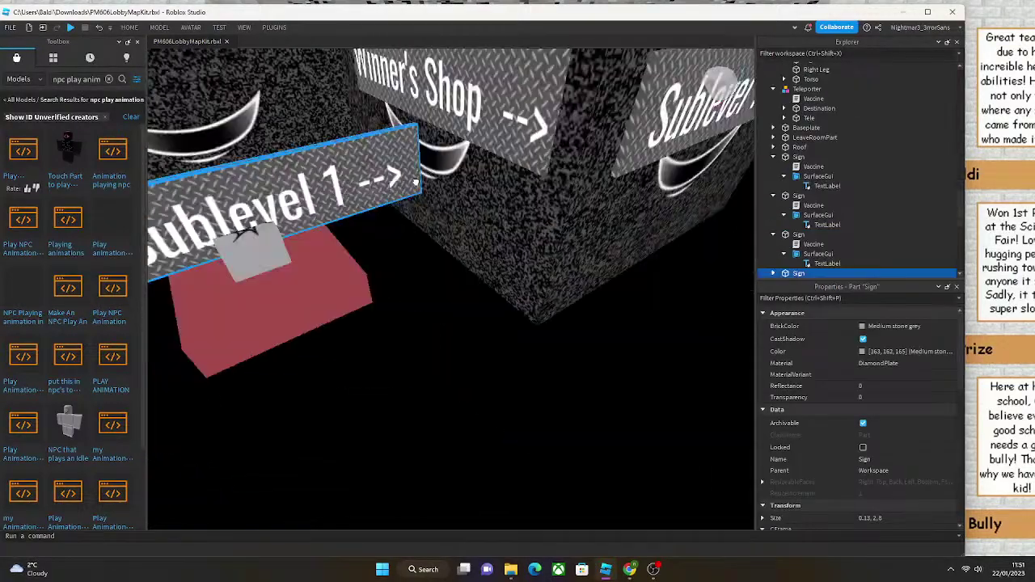
pyautogui.press('f')
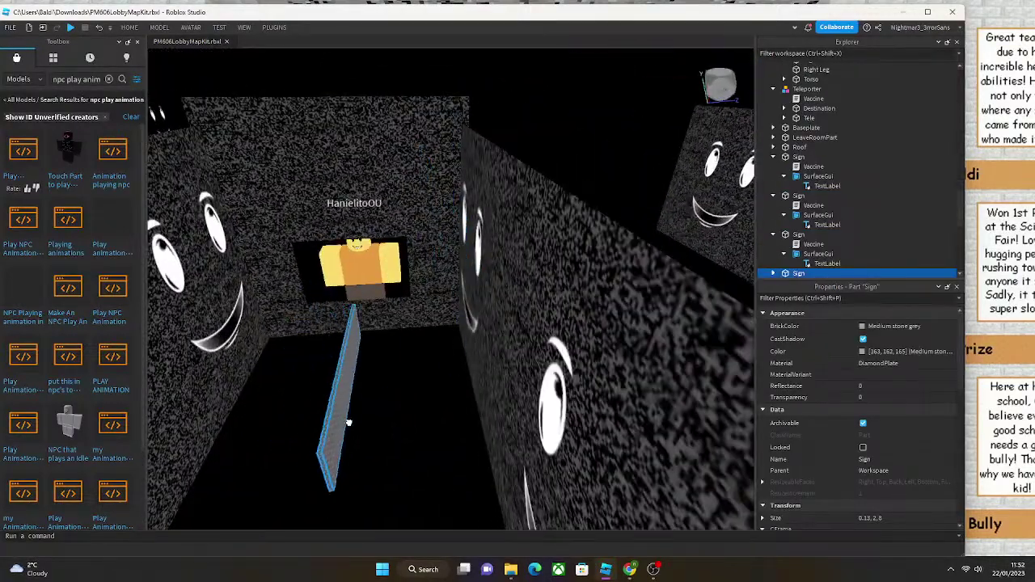
pyautogui.moveTo(356, 425); pyautogui.dragTo(405, 210, button='right')
pyautogui.scroll(-2, 889, 257)
# Set the text of the TextLabel on the sign above the window to "winner's shop".
pyautogui.doubleClick(787, 223)
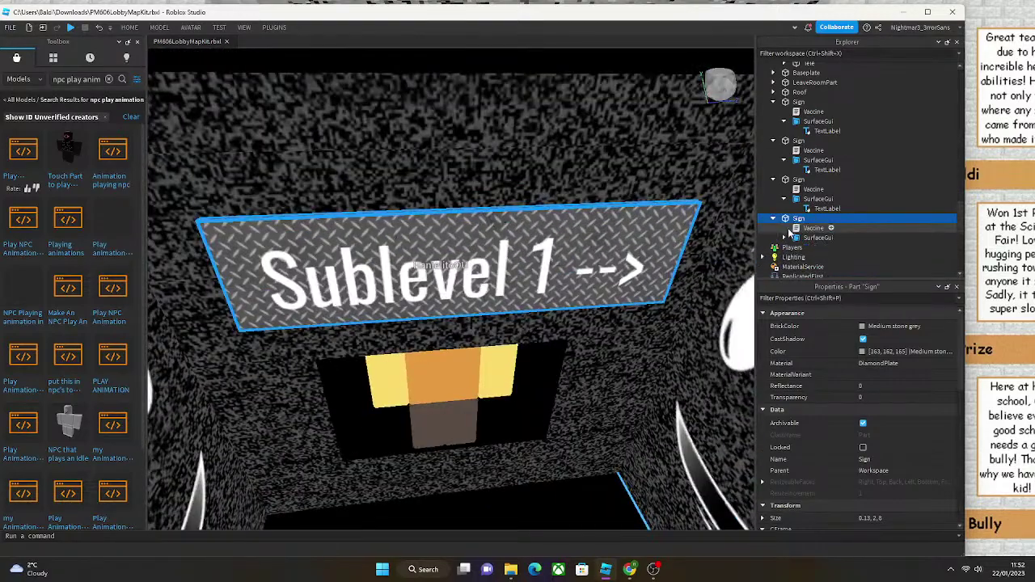
pyautogui.click(792, 229)
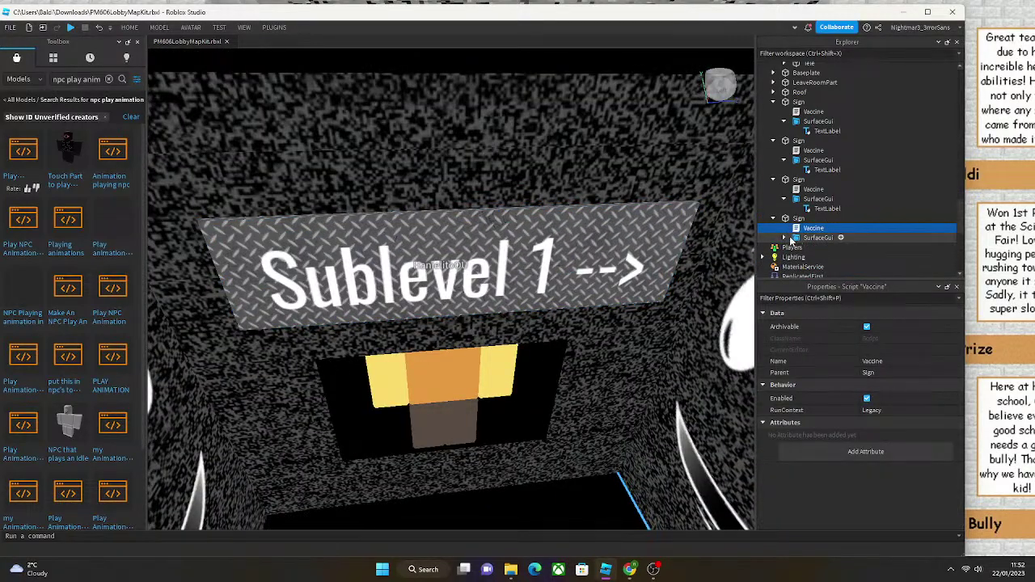
pyautogui.click(792, 238)
pyautogui.click(784, 238)
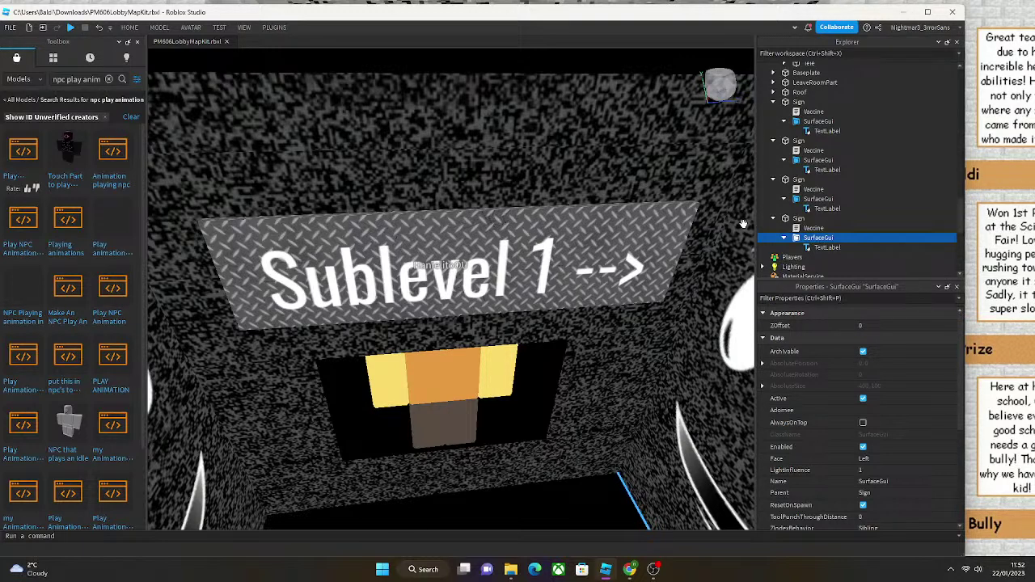
pyautogui.click(825, 247)
pyautogui.scroll(-10, 844, 333)
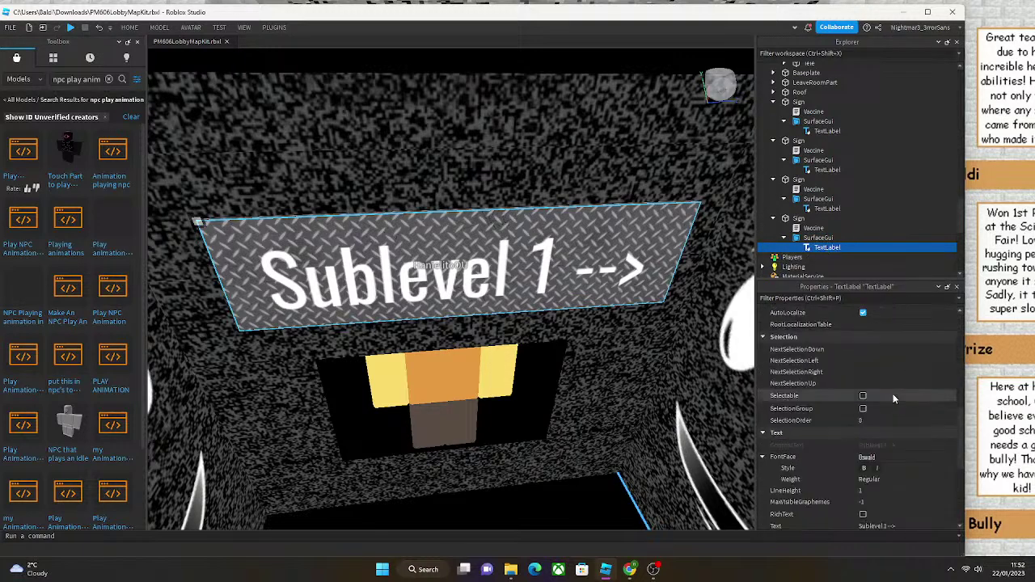
pyautogui.click(889, 368)
pyautogui.click(906, 377)
pyautogui.write("winner's sho")
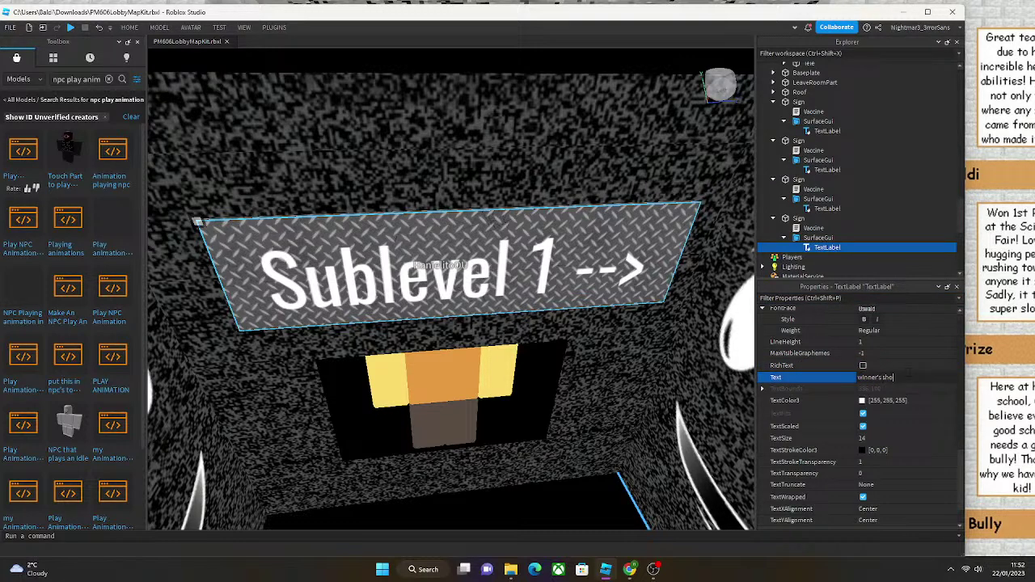
pyautogui.press('Return')
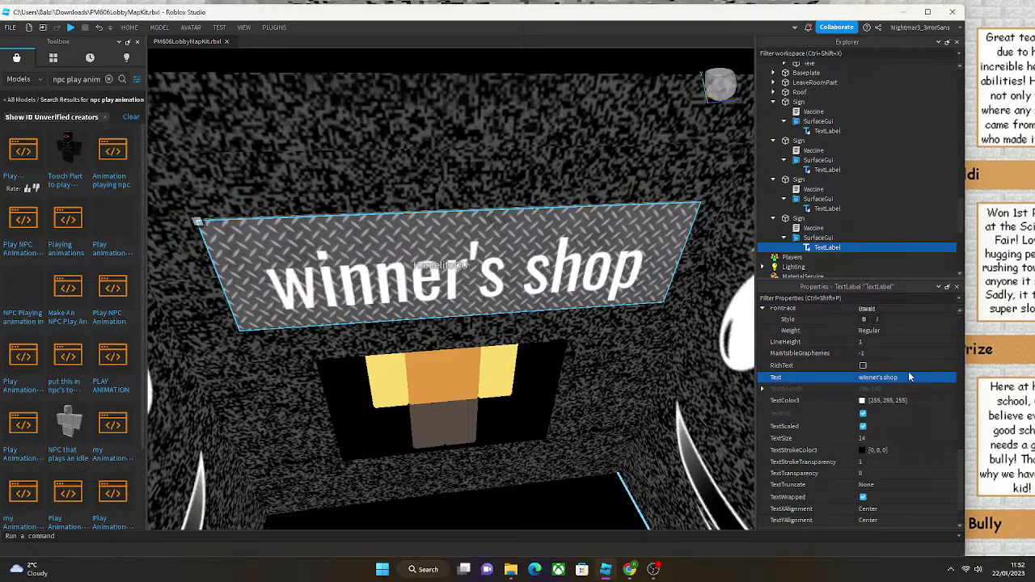
# Duplicate the "winner's shop" sign, shrink the copy to a strip about 0.41 high along its lower edge, and set its Transparency to 1.
pyautogui.click(558, 452)
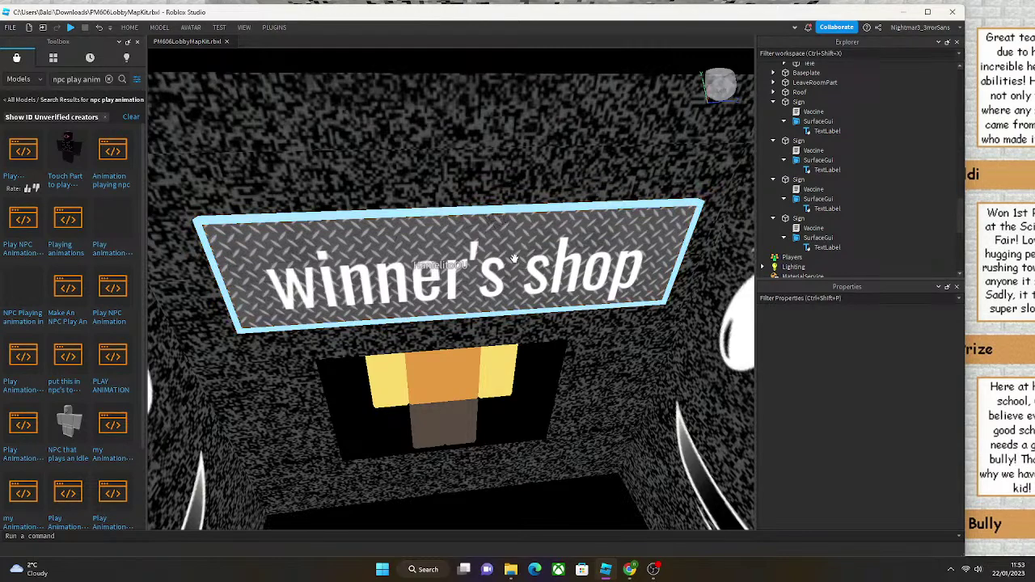
pyautogui.click(513, 259)
pyautogui.moveTo(260, 72); pyautogui.dragTo(148, 49, button='right')
pyautogui.click(126, 30)
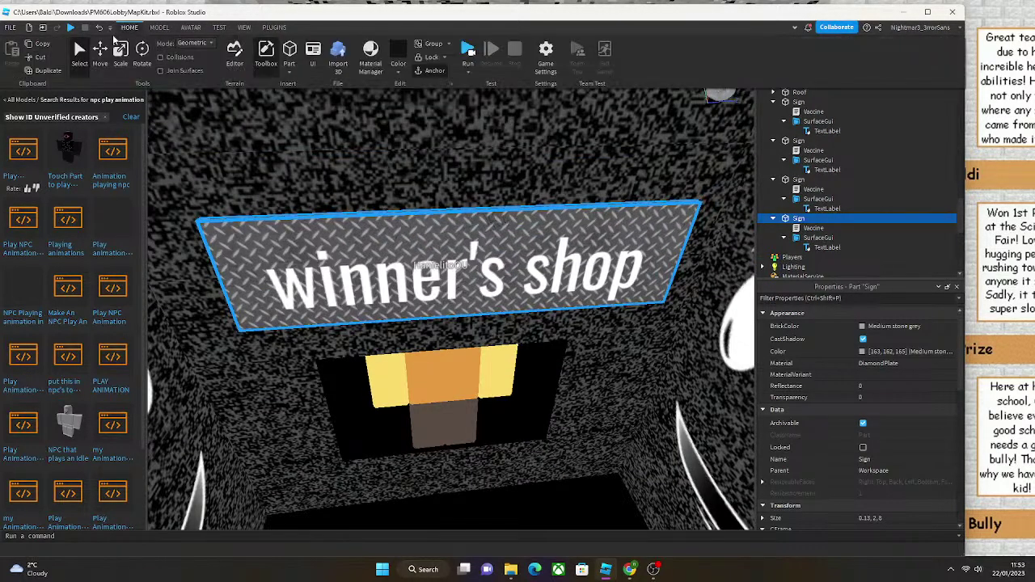
pyautogui.hotkey('ctrl', '3')
pyautogui.moveTo(463, 183); pyautogui.dragTo(467, 280)
pyautogui.click(873, 398)
pyautogui.write('1')
pyautogui.press('Return')
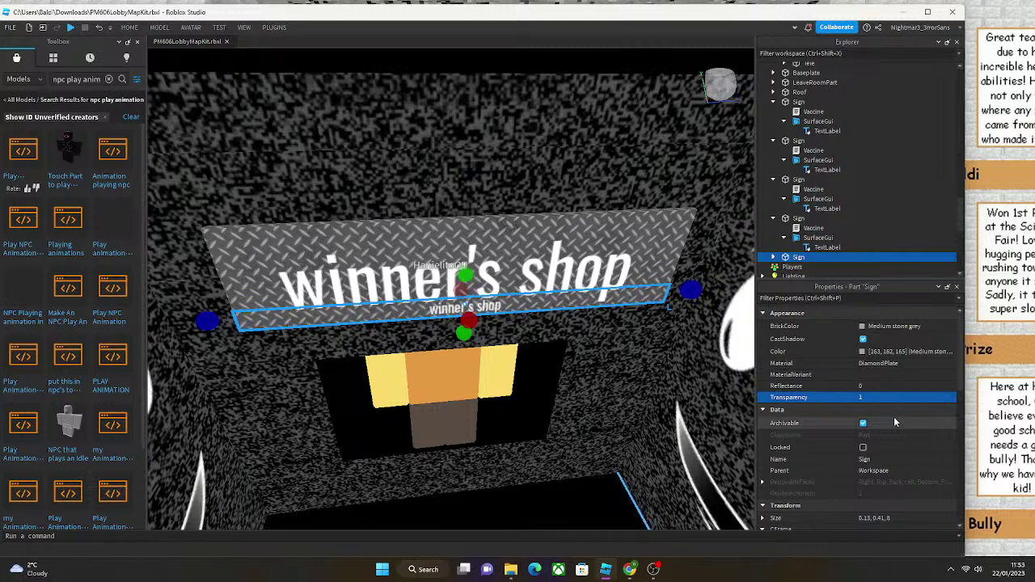
# Set the text of the transparent strip's TextLabel to "OUT OF ORDER LOLZ".
pyautogui.click(773, 256)
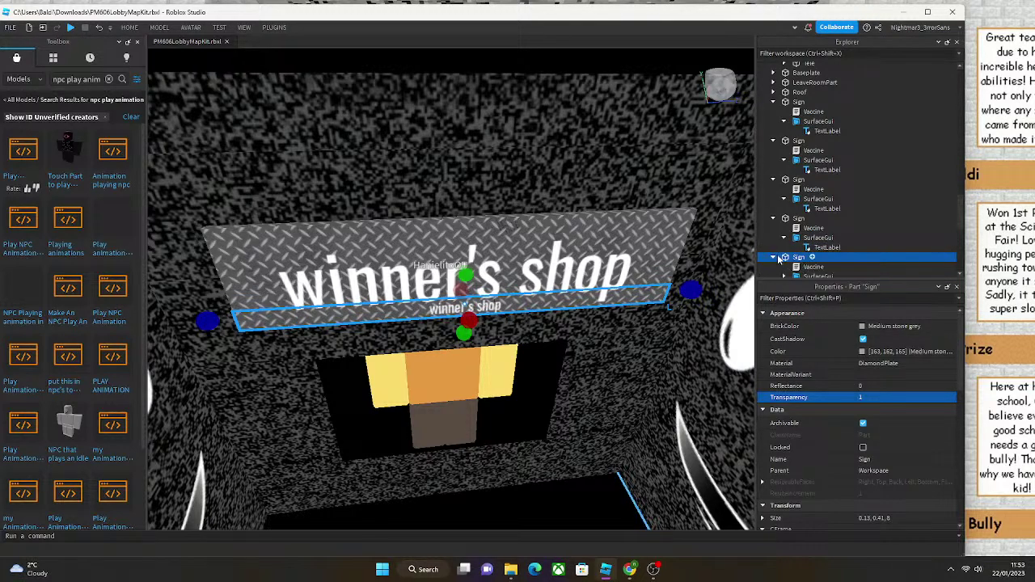
pyautogui.click(783, 275)
pyautogui.scroll(-2, 808, 259)
pyautogui.click(826, 230)
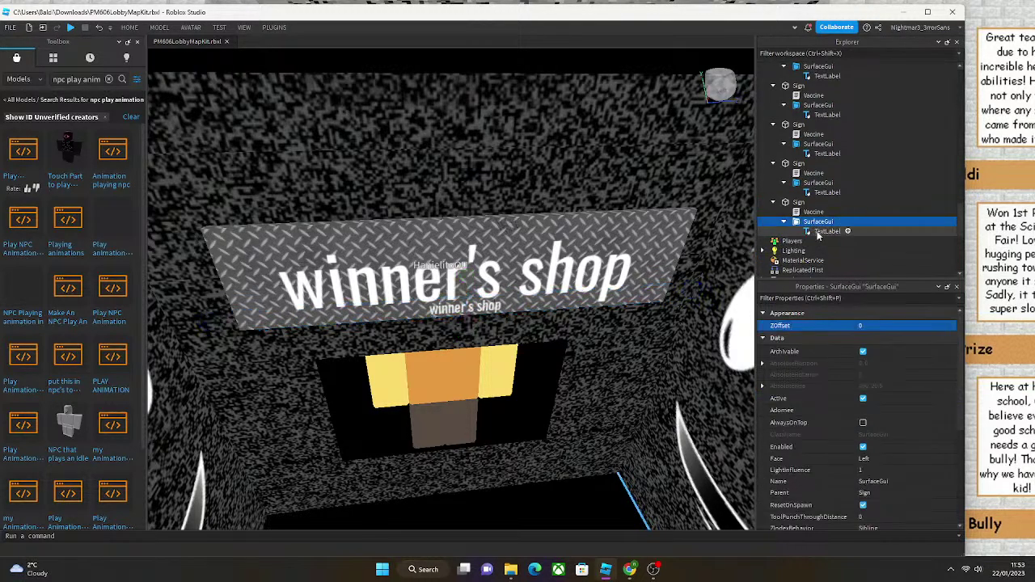
pyautogui.scroll(-6, 898, 415)
pyautogui.click(902, 451)
pyautogui.write('OUT OF ORDER CL')
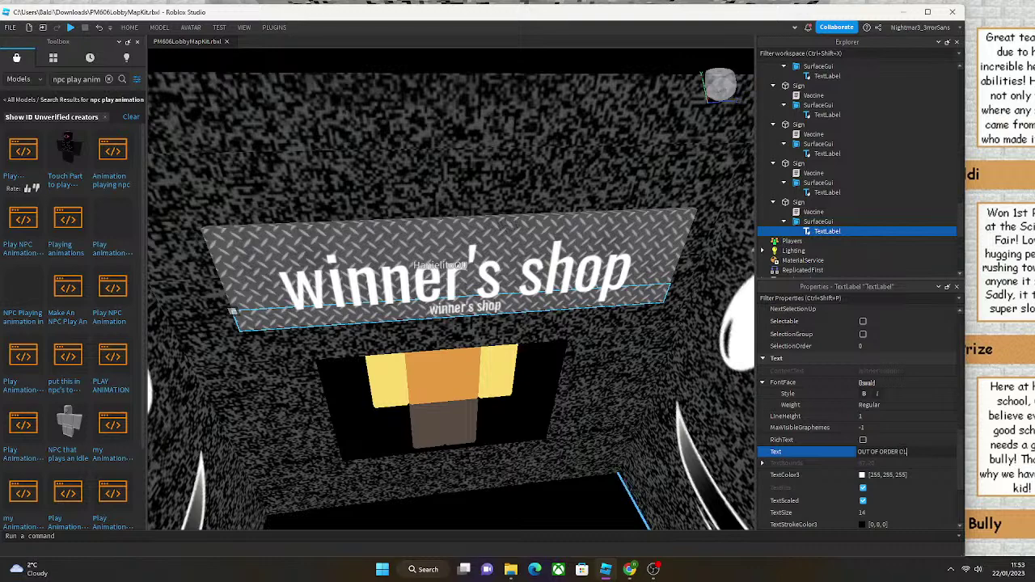
pyautogui.write(' LOLZ')
pyautogui.press('Return')
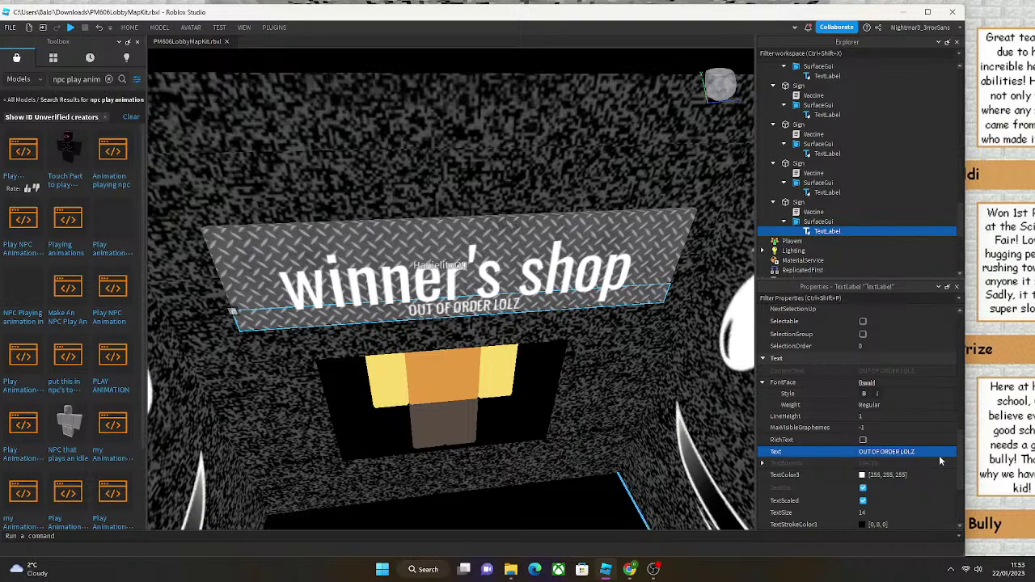
# Set the TextColor3 of the "OUT OF ORDER LOLZ" label to red (255, 0, 0) and deselect it.
pyautogui.click(861, 474)
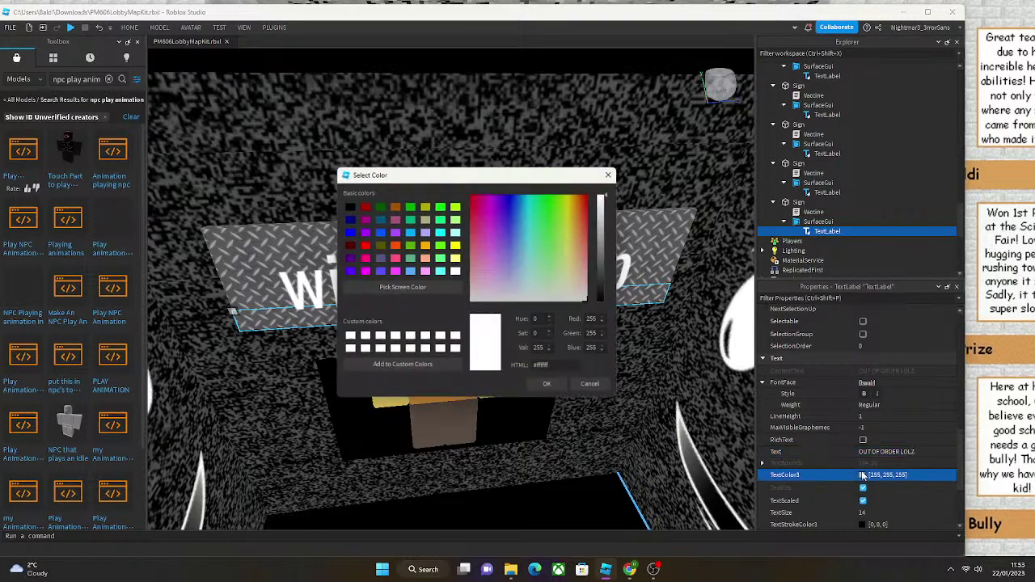
pyautogui.moveTo(530, 253); pyautogui.dragTo(667, 138)
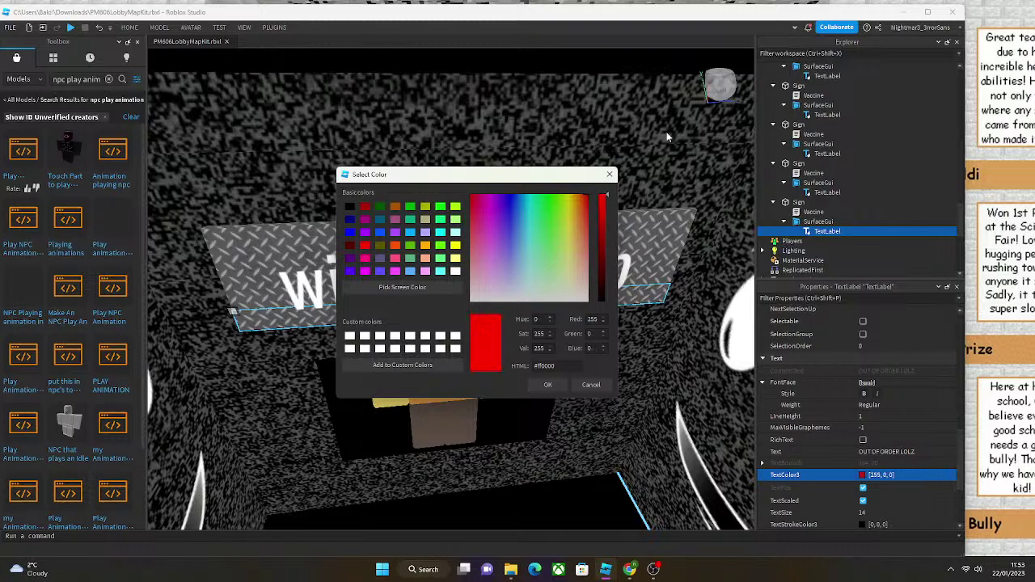
pyautogui.click(547, 384)
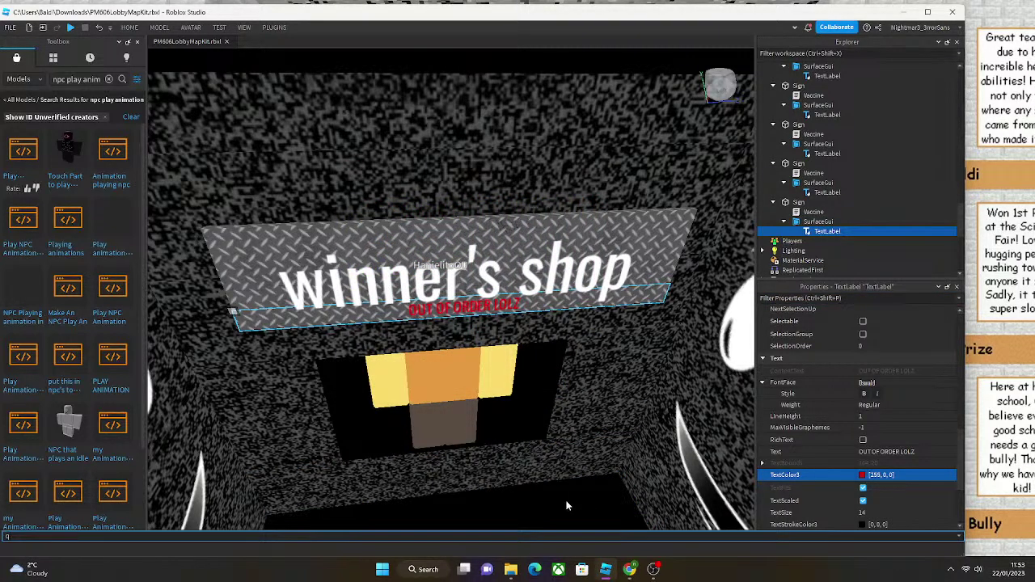
pyautogui.click(566, 506)
pyautogui.click(569, 536)
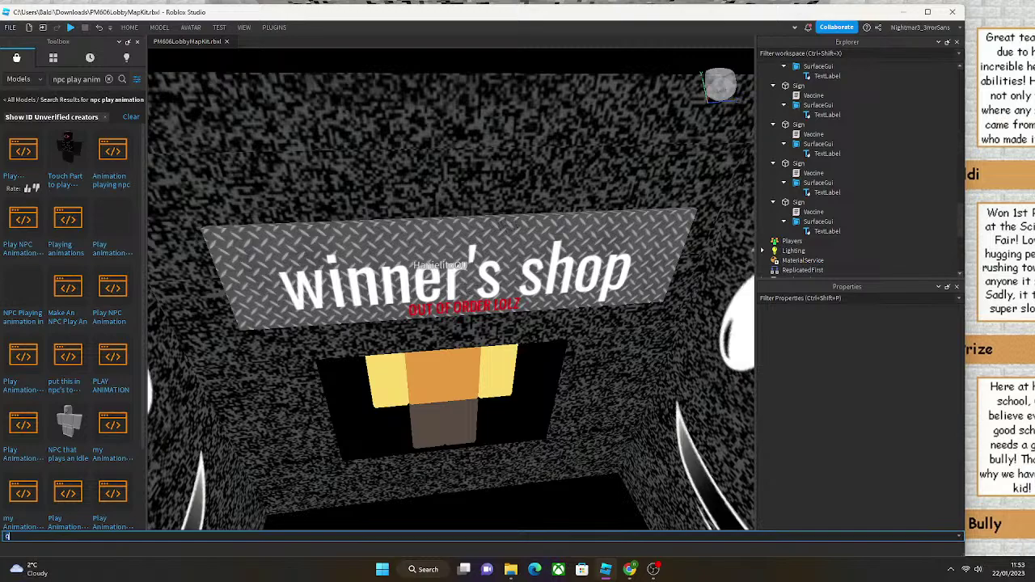
pyautogui.click(613, 518)
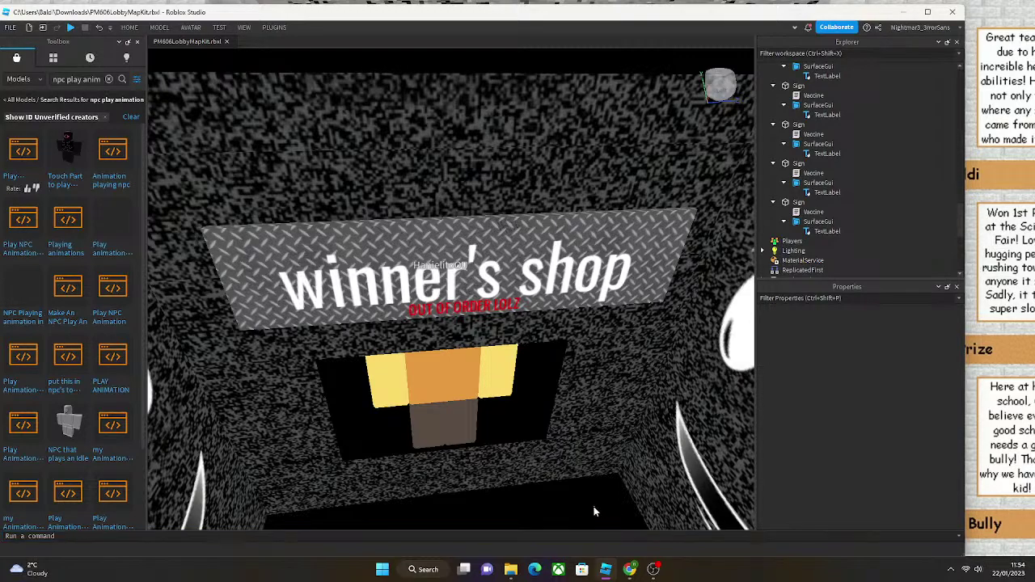
# Clear the name of the shop character's model so that it is blank.
pyautogui.scroll(-5, 572, 486)
pyautogui.rightClick(571, 486)
pyautogui.click(408, 361)
pyautogui.scroll(3, 408, 352)
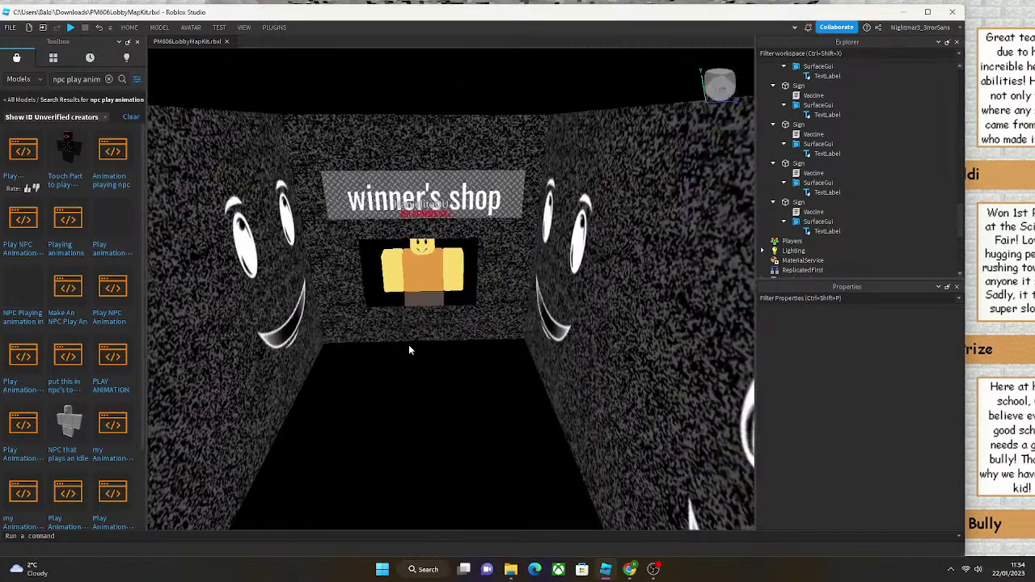
pyautogui.click(416, 259)
pyautogui.rightClick(398, 266)
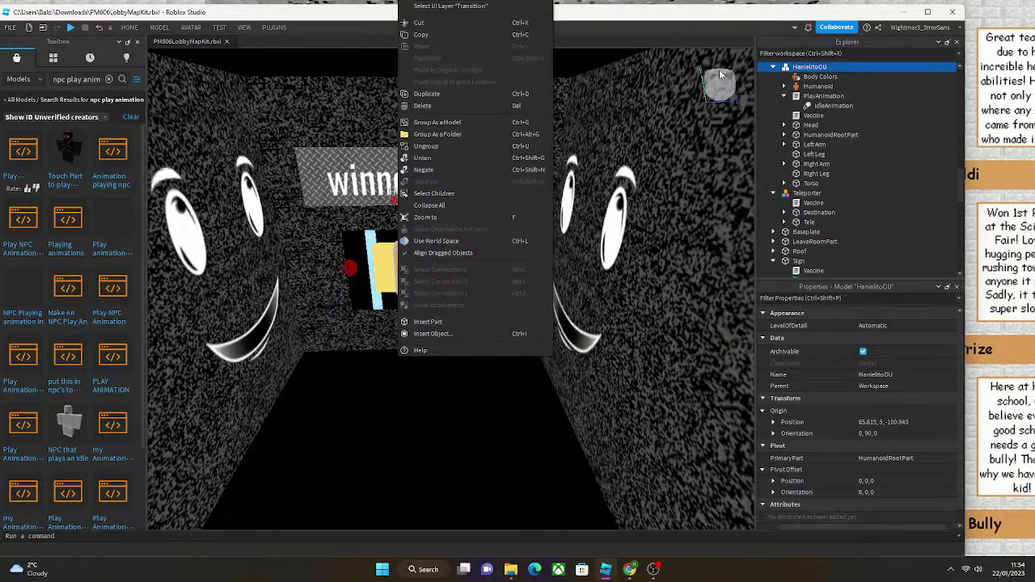
pyautogui.click(873, 374)
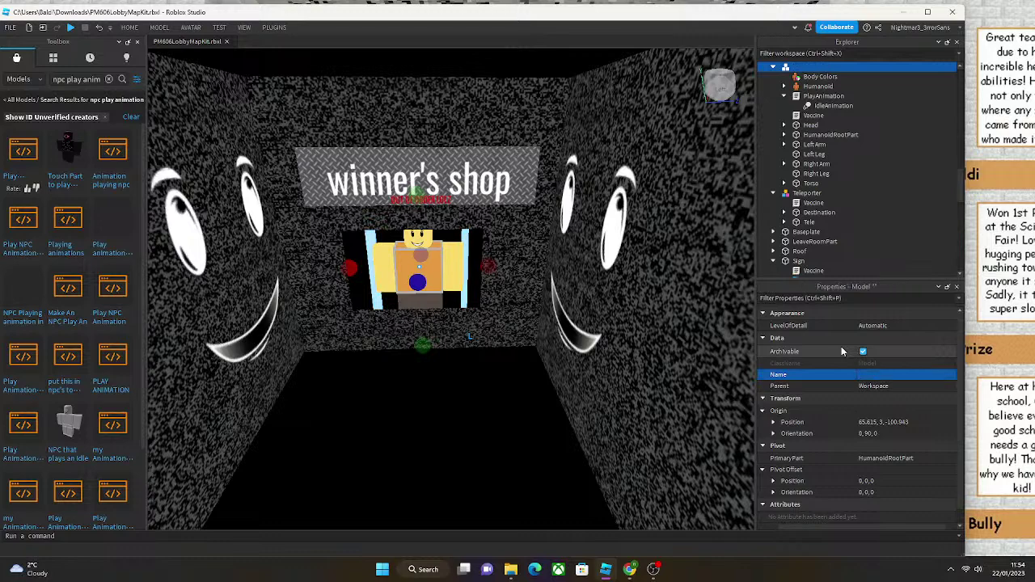
pyautogui.click(347, 469)
# Playtest from the current camera location to check the shop character and sign, ending the test again.
pyautogui.click(130, 27)
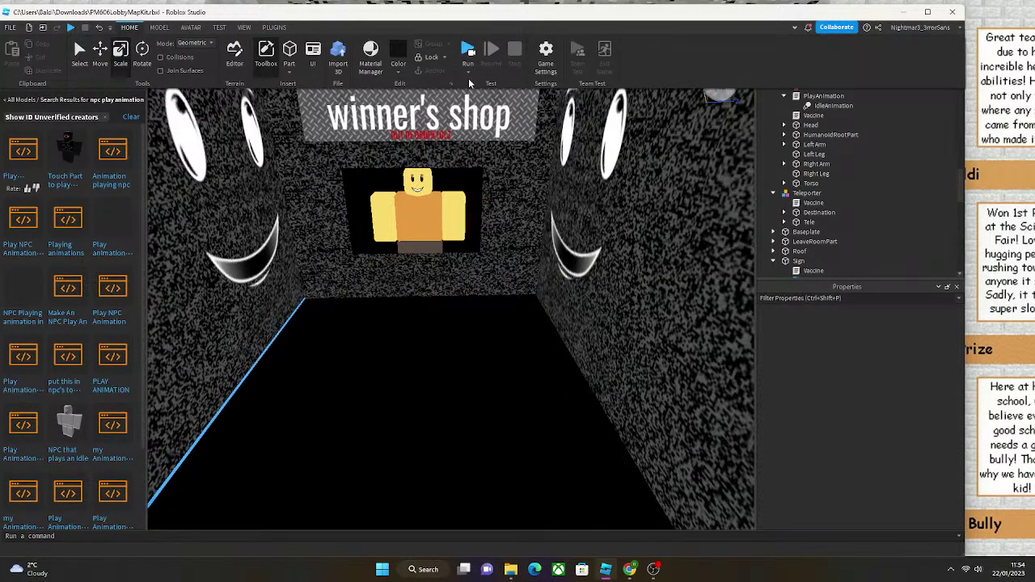
pyautogui.click(468, 74)
pyautogui.click(480, 94)
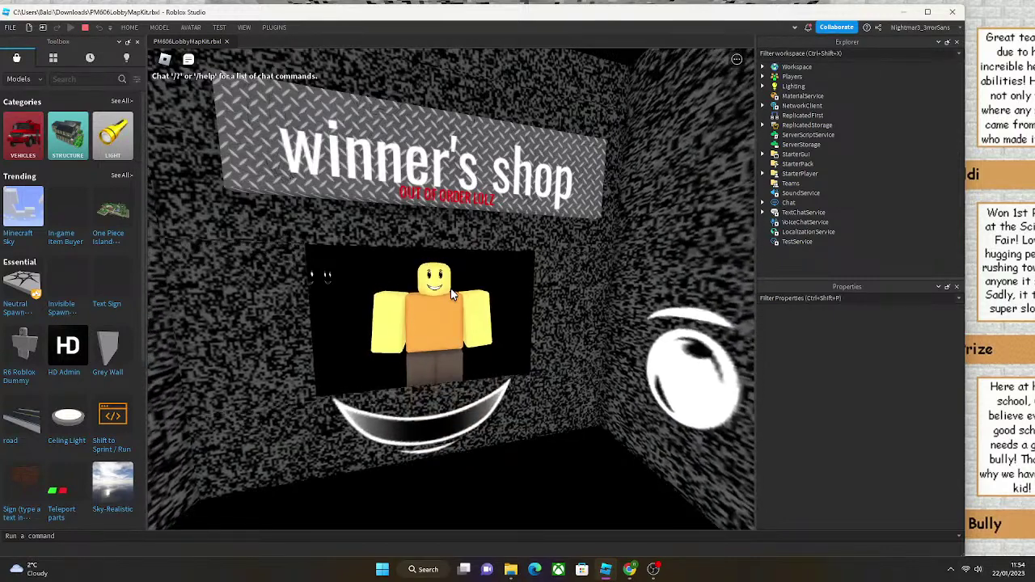
pyautogui.press('Escape')
pyautogui.press('l')
pyautogui.press('Return')
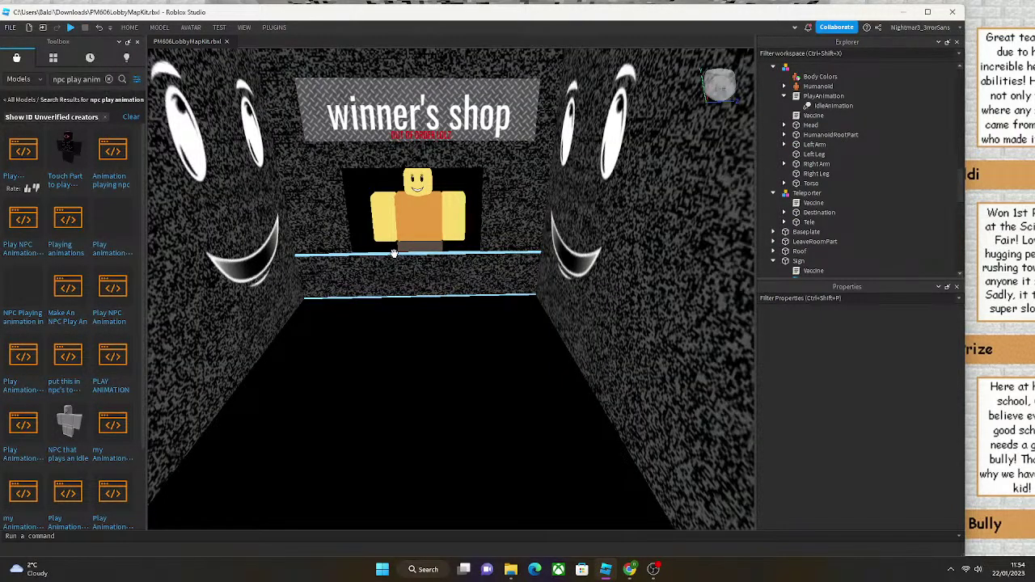
# Shorten the long black smiling-face wall behind the winner's shop to about 18.9 studs so it only flanks the shop room.
pyautogui.moveTo(312, 408); pyautogui.dragTo(458, 384, button='right')
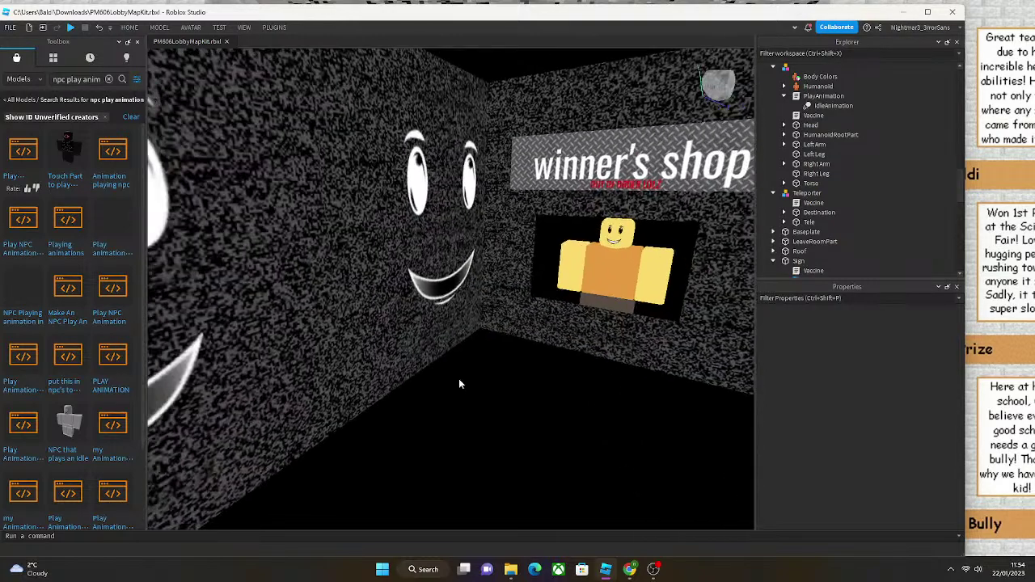
pyautogui.scroll(-5, 458, 379)
pyautogui.click(487, 293)
pyautogui.moveTo(488, 294); pyautogui.dragTo(531, 425, button='right')
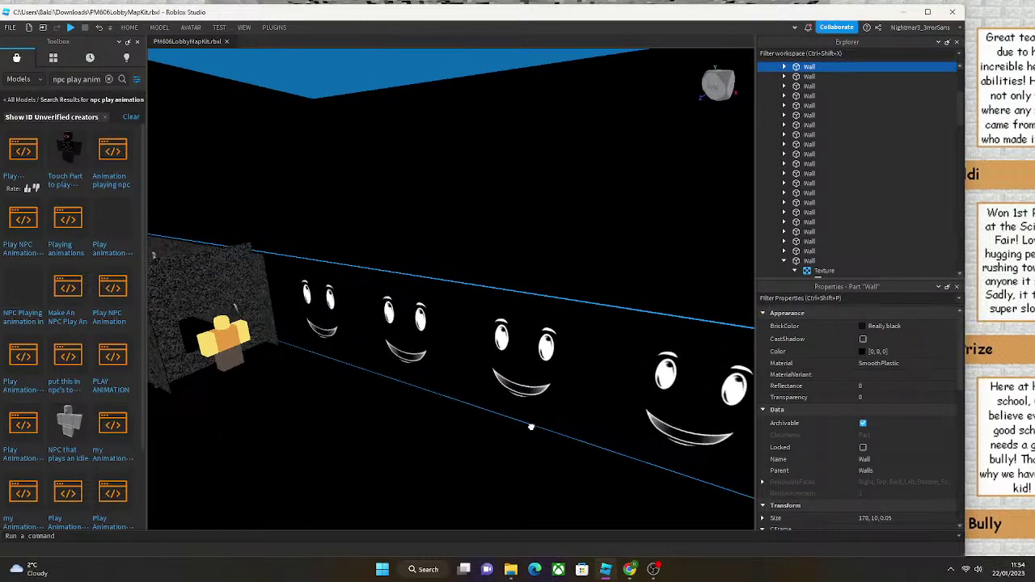
pyautogui.scroll(-5, 530, 425)
pyautogui.click(129, 27)
pyautogui.click(140, 53)
pyautogui.moveTo(360, 309); pyautogui.dragTo(356, 298, button='right')
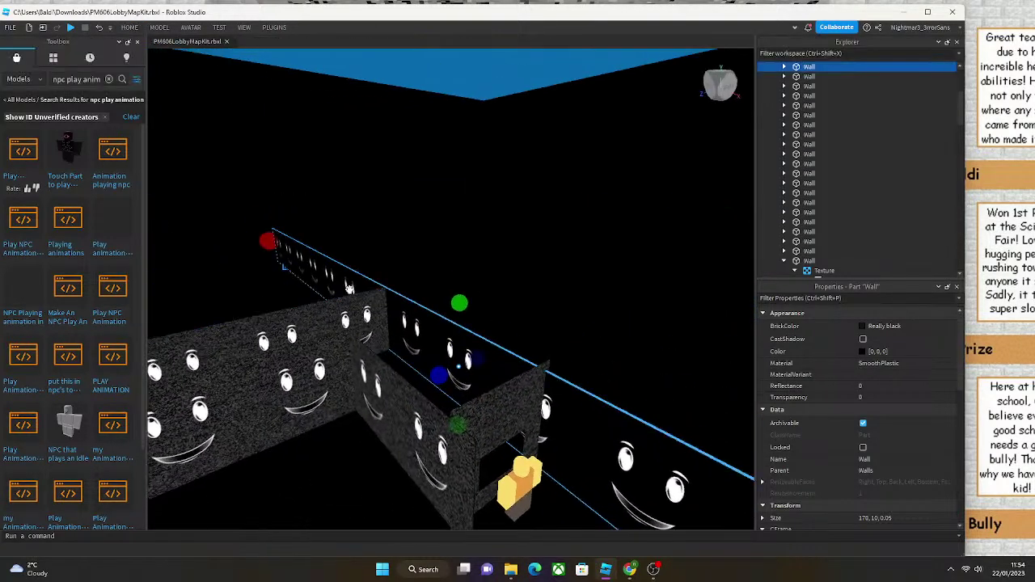
pyautogui.moveTo(283, 240); pyautogui.dragTo(481, 396)
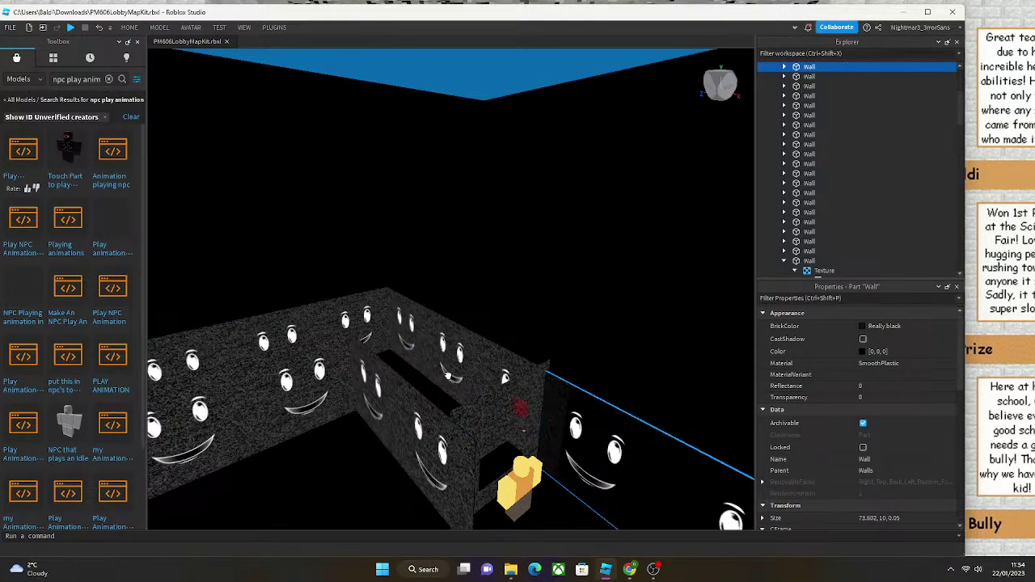
pyautogui.moveTo(448, 376); pyautogui.dragTo(631, 240, button='right')
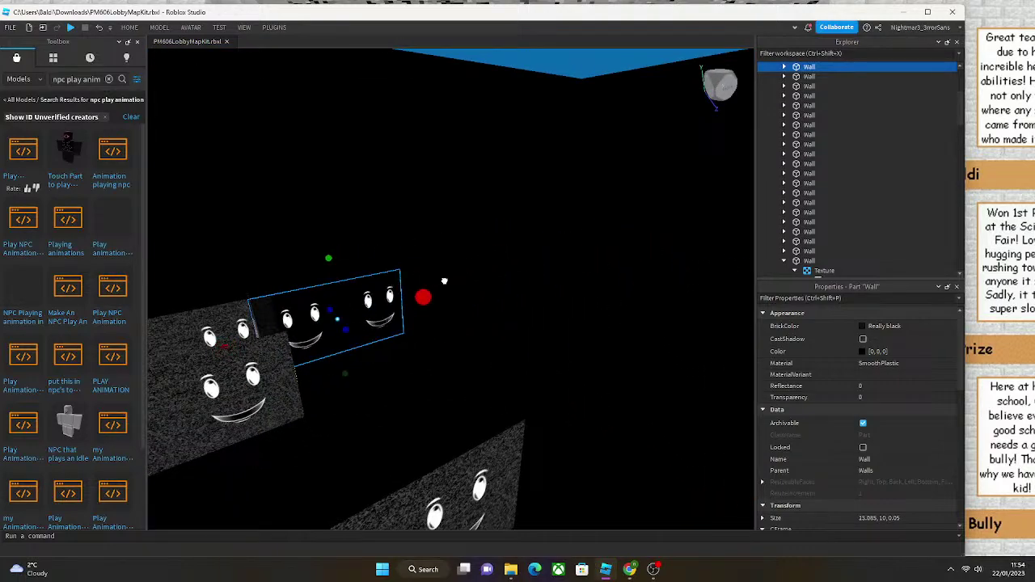
pyautogui.press('w')
pyautogui.click(487, 321)
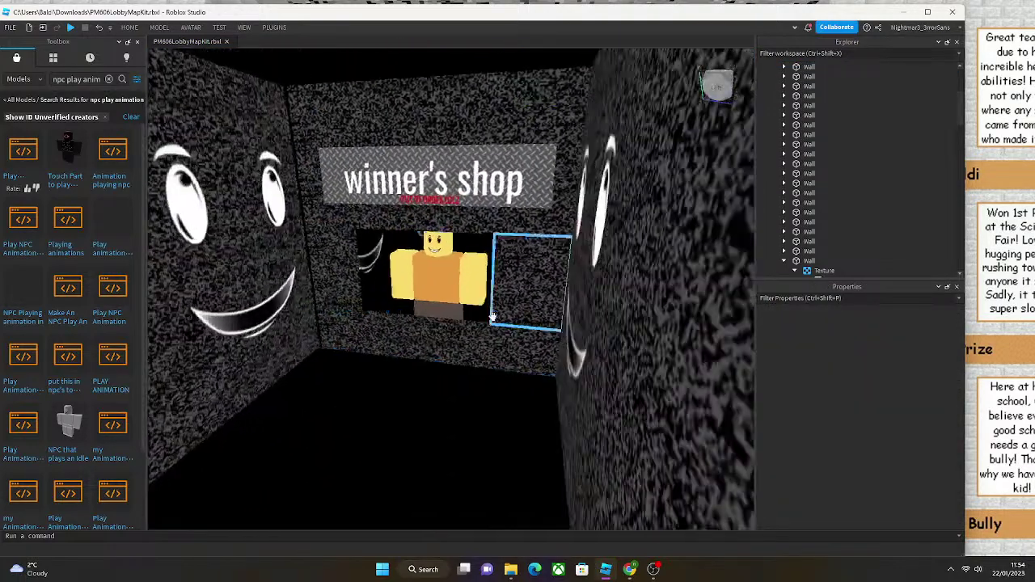
pyautogui.scroll(-8, 469, 315)
# Duplicate the shortened face wall for the opposite side of the shop room, and place another copy turned 90 degrees across the back.
pyautogui.click(395, 338)
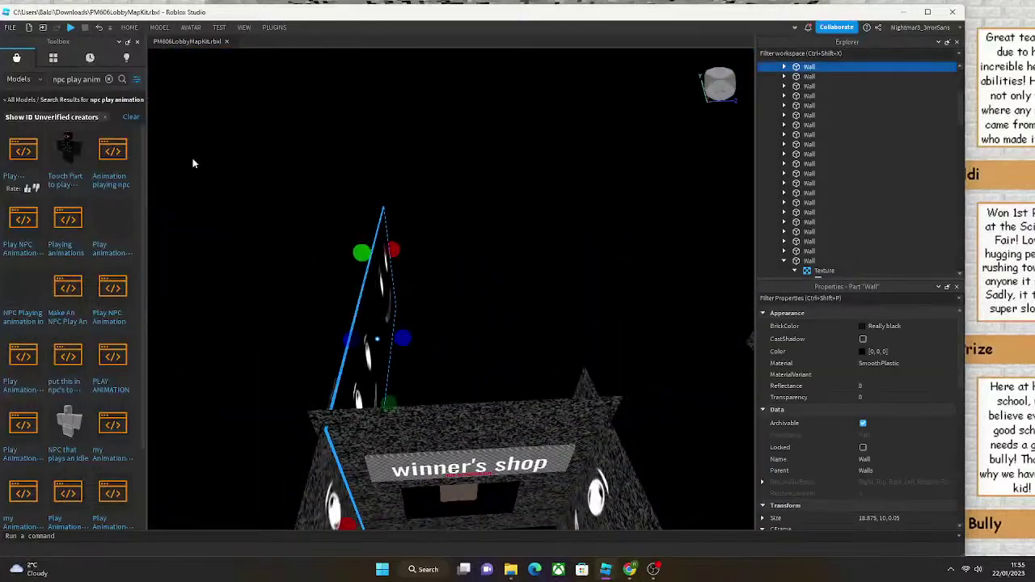
pyautogui.click(117, 31)
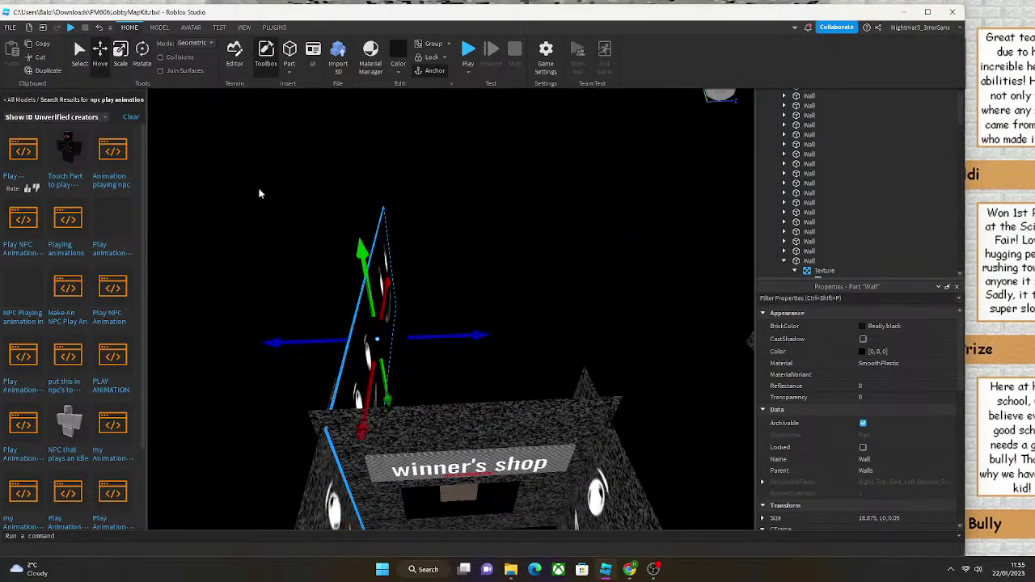
pyautogui.moveTo(235, 173); pyautogui.dragTo(238, 258, button='right')
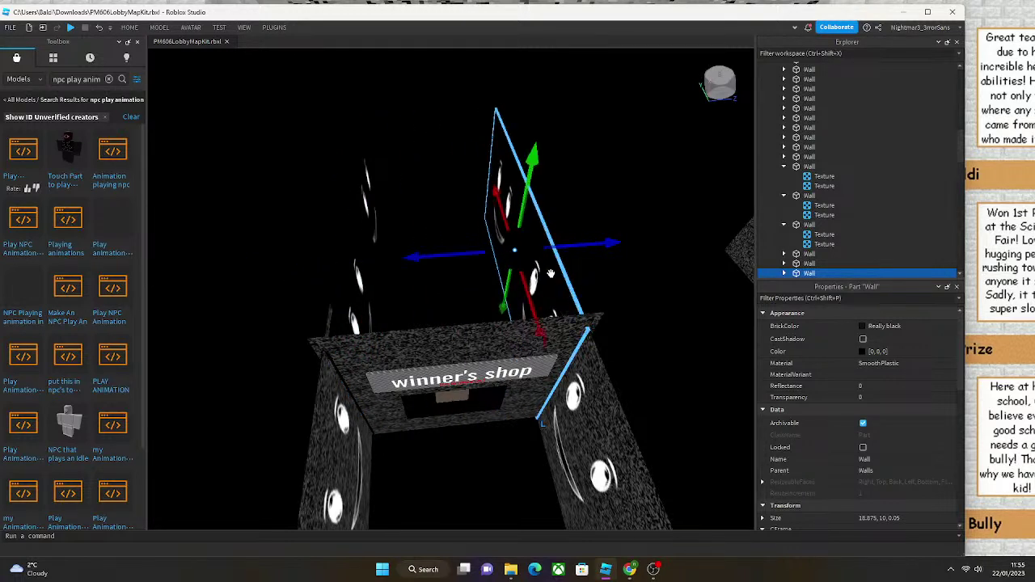
pyautogui.moveTo(593, 245); pyautogui.dragTo(584, 246)
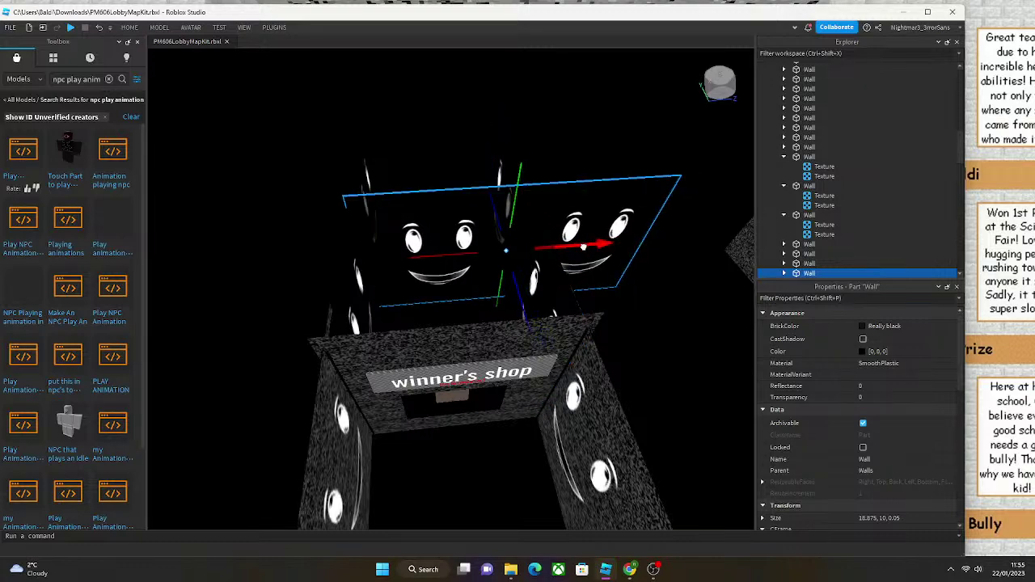
pyautogui.moveTo(514, 297)
pyautogui.mouseDown()
pyautogui.moveTo(550, 267)
pyautogui.moveTo(510, 259)
pyautogui.moveTo(541, 263)
pyautogui.moveTo(526, 287)
pyautogui.mouseUp()
pyautogui.click(442, 312)
pyautogui.scroll(10, 442, 312)
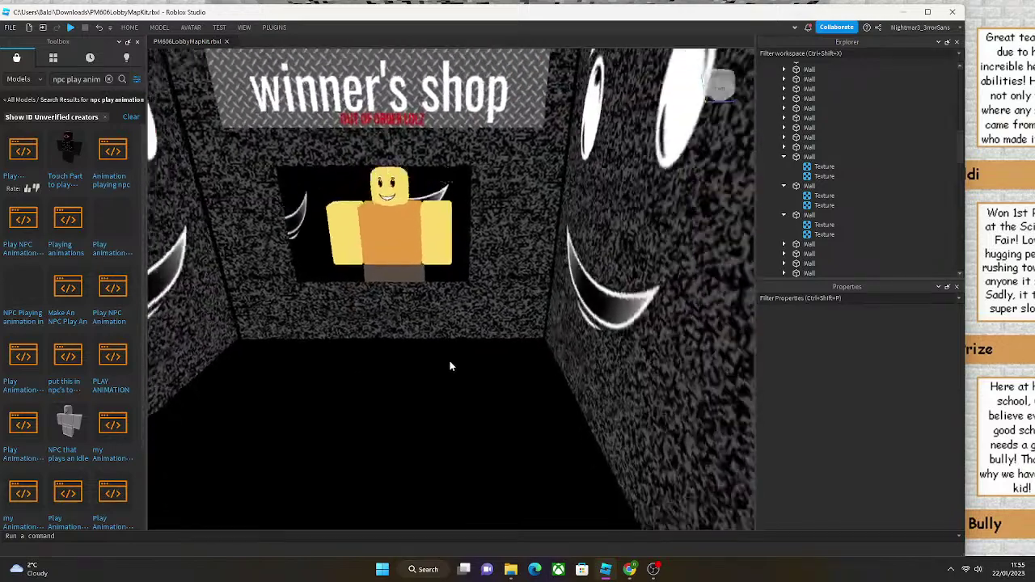
pyautogui.scroll(-3, 450, 366)
pyautogui.scroll(3, 407, 389)
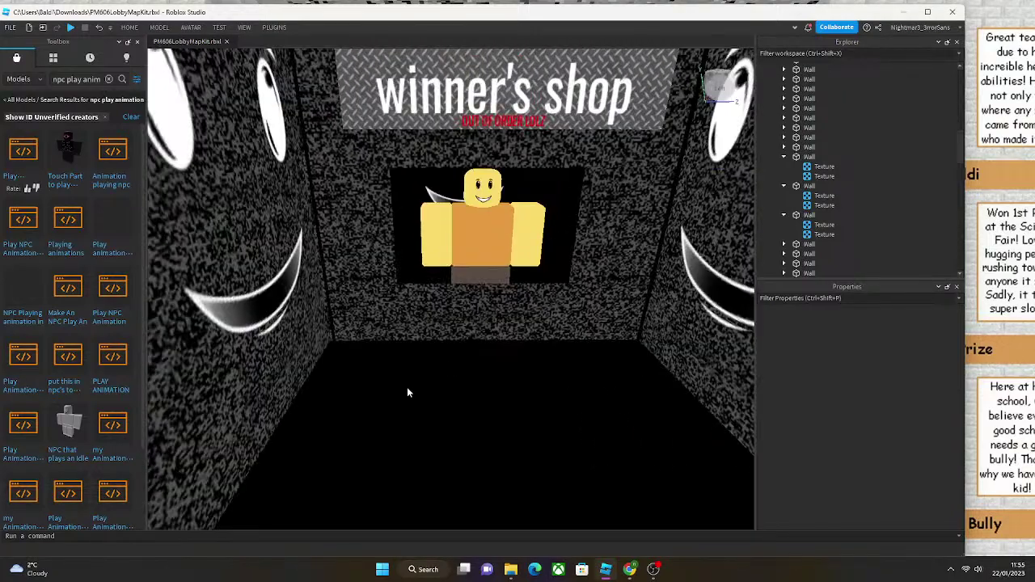
# Insert a part behind the shop character and resize it into a flat shelf about 2.4 studs deep and 7.7 studs long.
pyautogui.scroll(10, 406, 392)
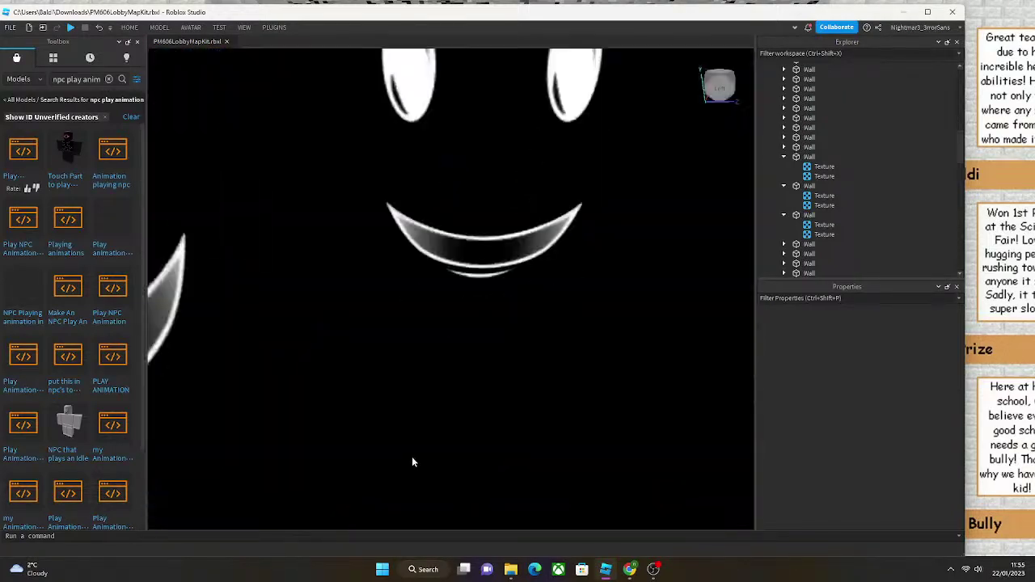
pyautogui.rightClick(391, 420)
pyautogui.click(411, 380)
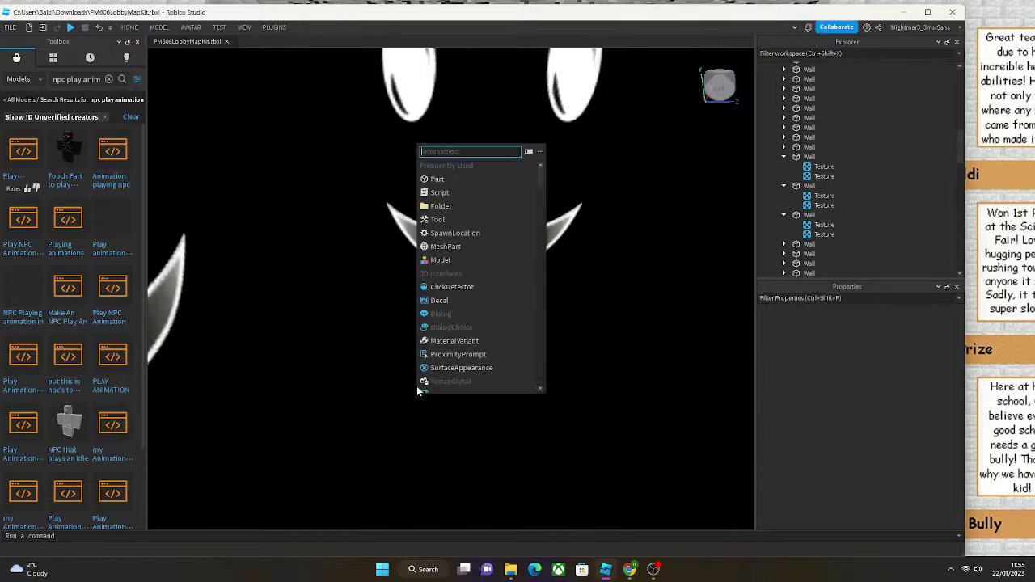
pyautogui.rightClick(394, 438)
pyautogui.click(397, 404)
pyautogui.scroll(-5, 379, 365)
pyautogui.click(127, 28)
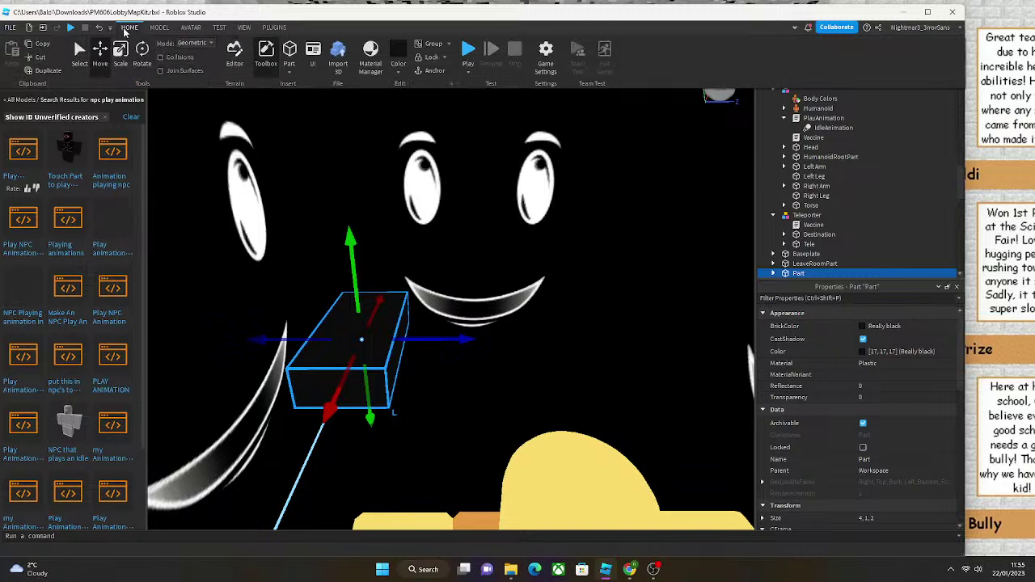
pyautogui.moveTo(426, 339); pyautogui.dragTo(527, 338)
pyautogui.moveTo(328, 414); pyautogui.dragTo(341, 299)
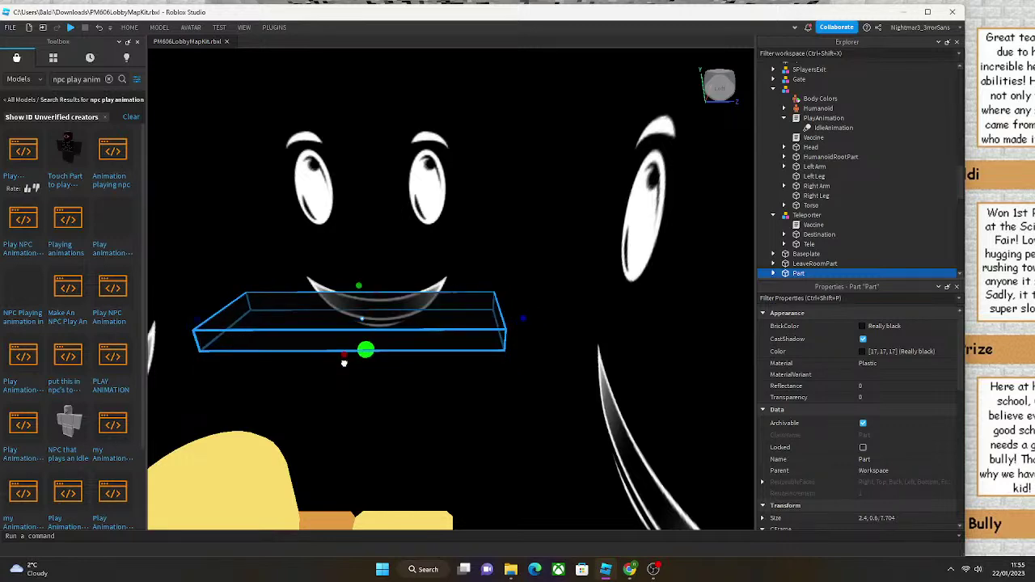
pyautogui.scroll(-5, 343, 363)
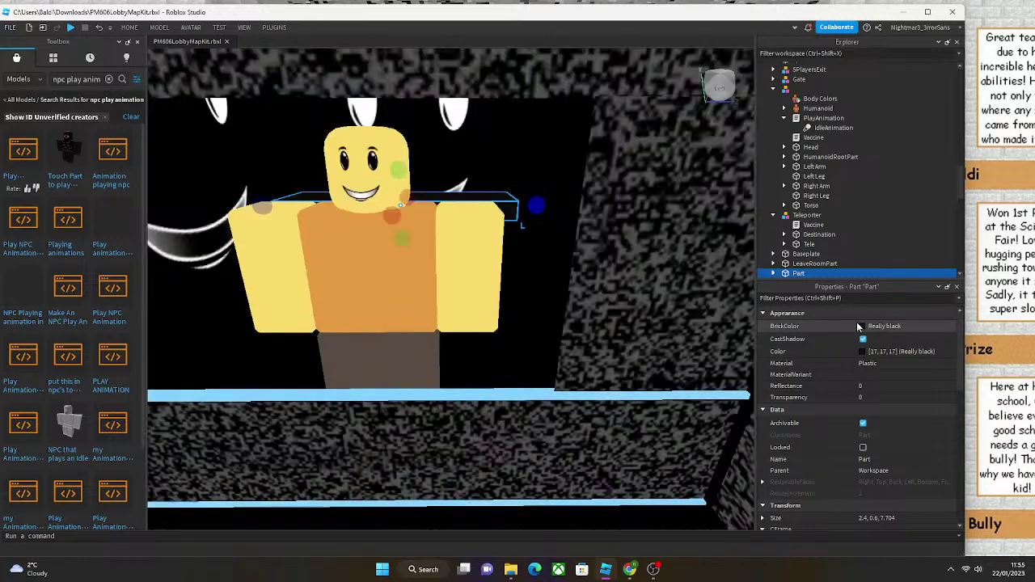
# Set the shelf's BrickColor to Pine Cone and its Material to Wood.
pyautogui.click(859, 326)
pyautogui.click(811, 495)
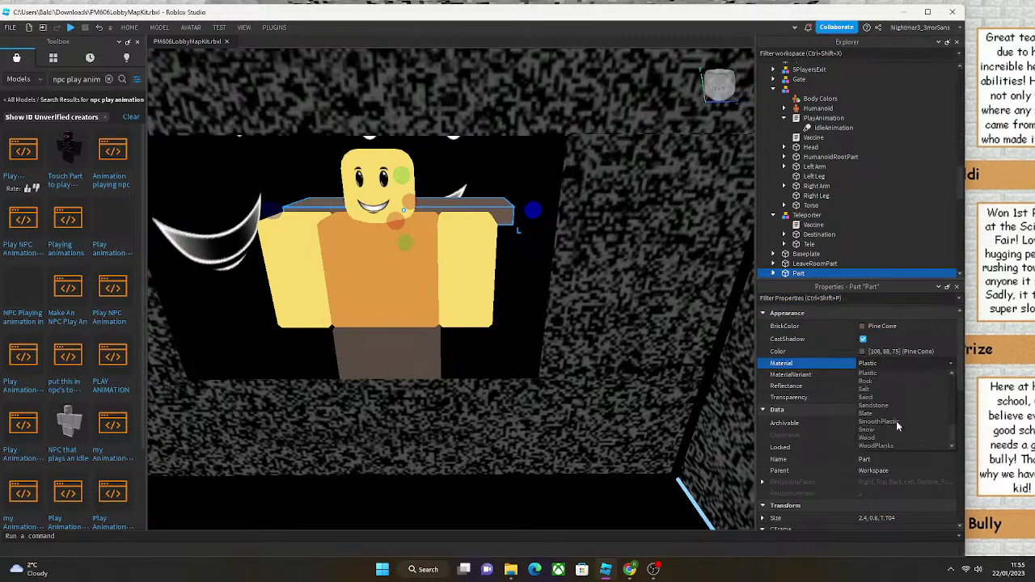
pyautogui.click(655, 510)
pyautogui.scroll(5, 654, 511)
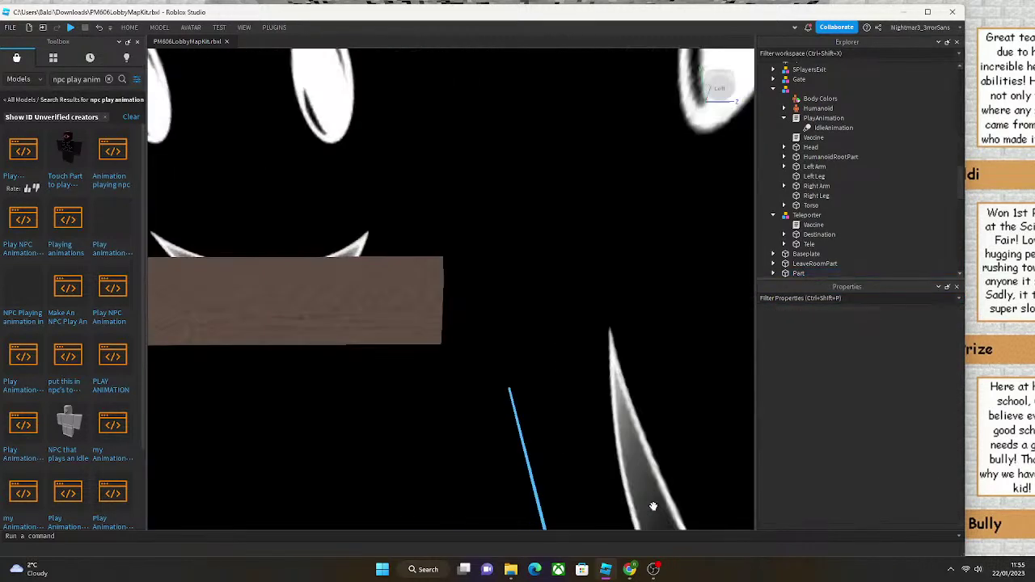
# Playtest the map, walk through the corridors to the winner's shop, examine the window with its back room and shelf, and end the test.
pyautogui.scroll(-8, 337, 215)
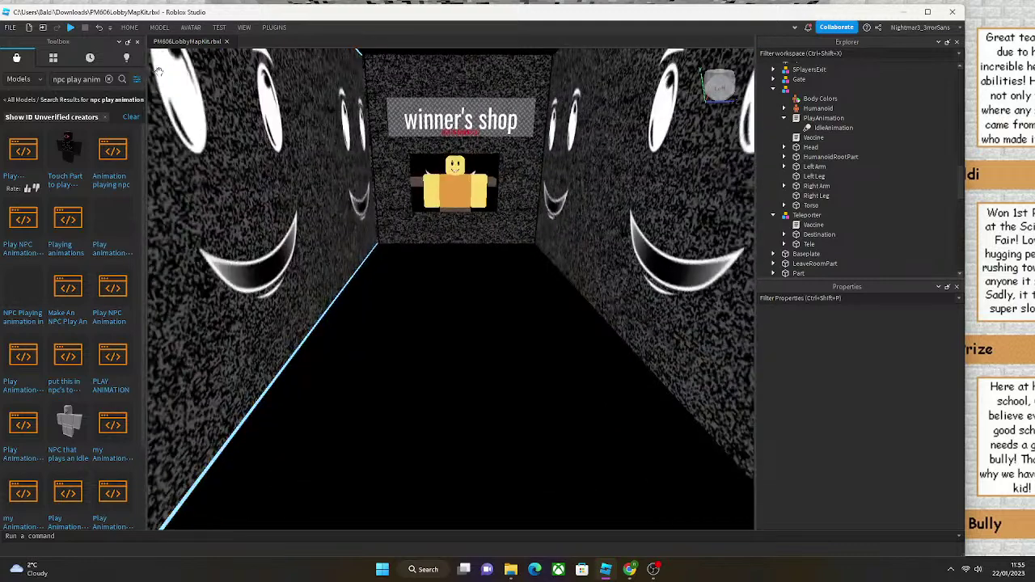
pyautogui.click(132, 28)
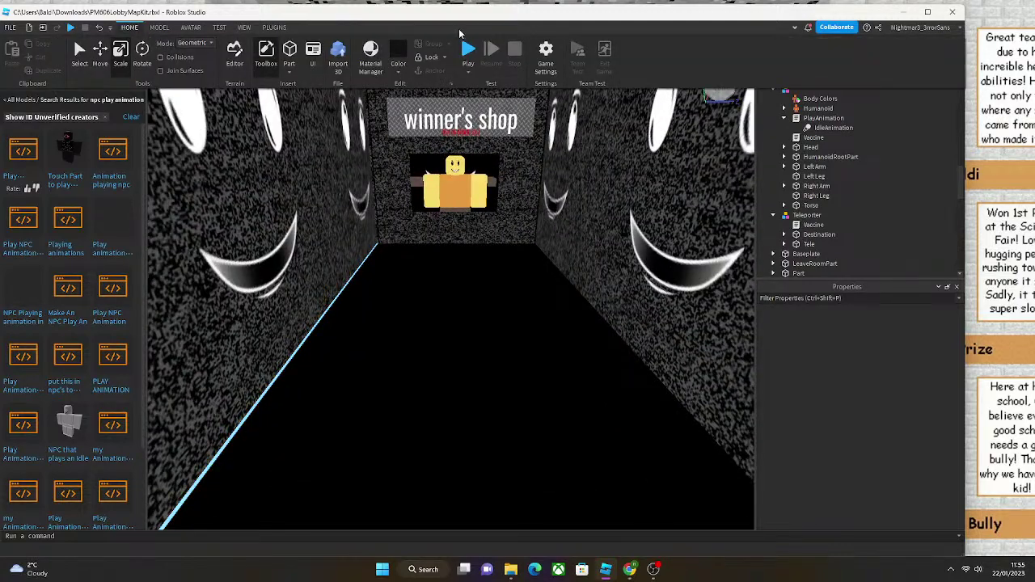
pyautogui.click(468, 48)
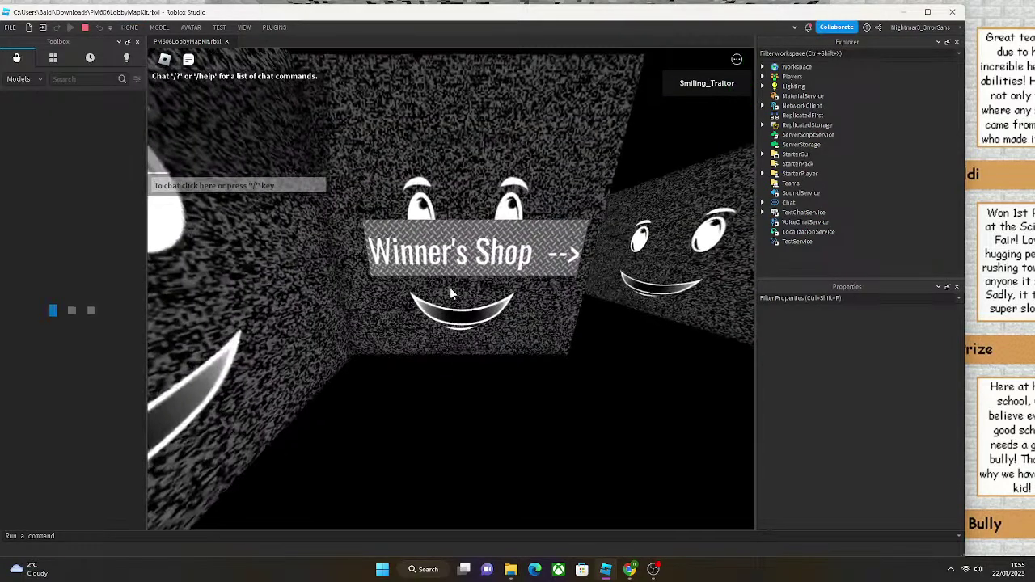
pyautogui.press('Right')
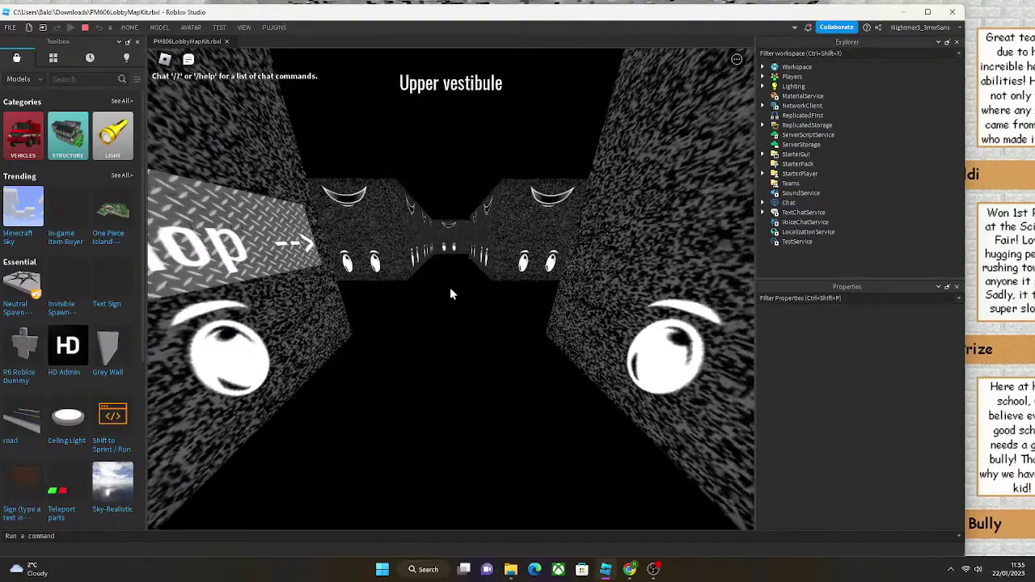
pyautogui.press('Up')
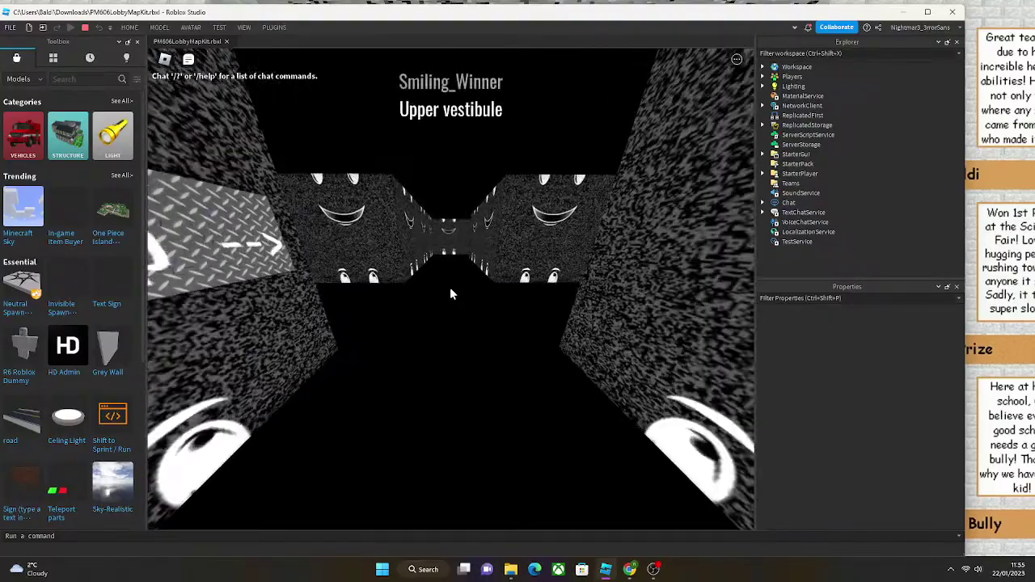
pyautogui.press('Up')
pyautogui.press('Right')
pyautogui.press('Up')
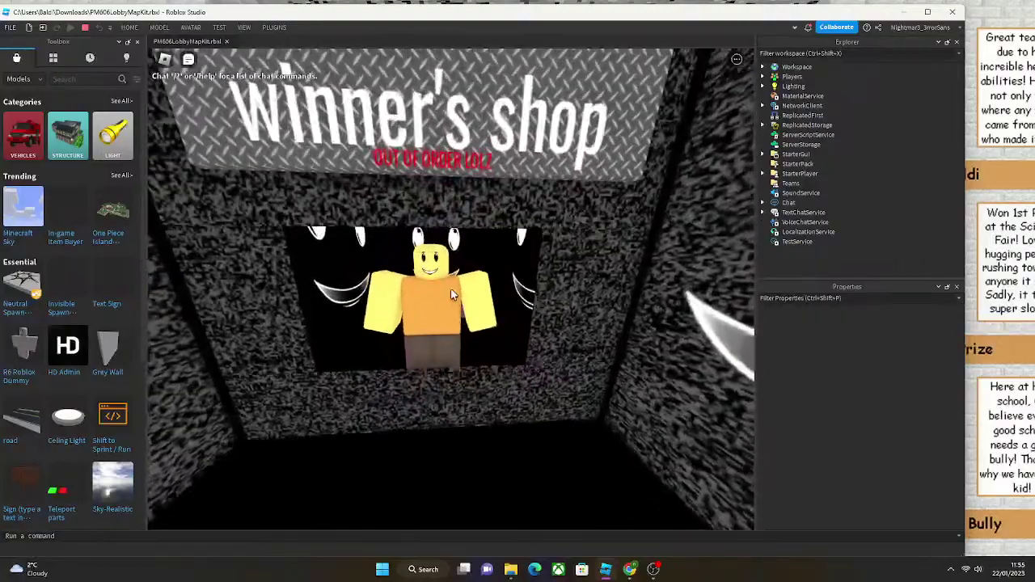
pyautogui.press('Right')
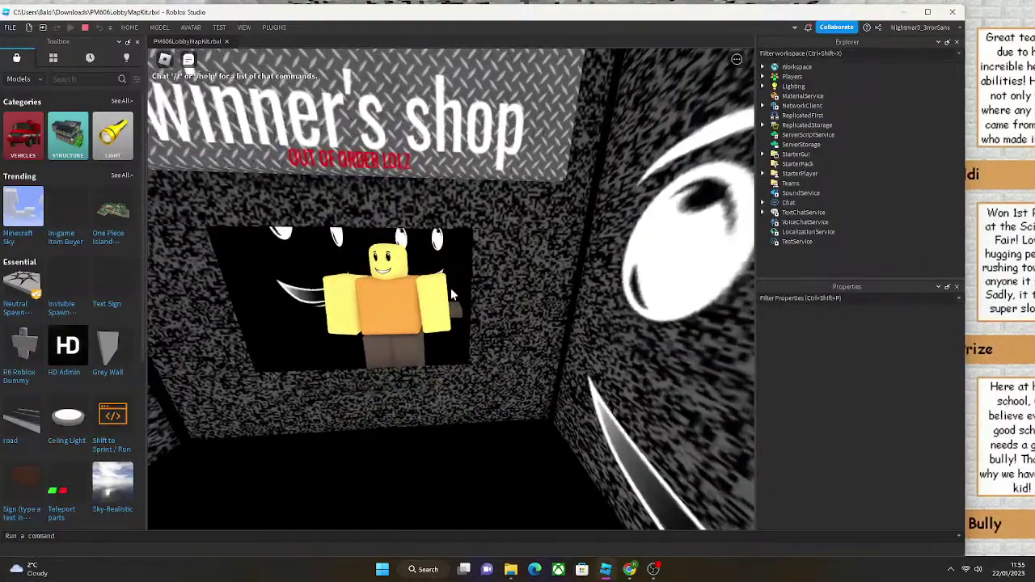
pyautogui.press('Left')
pyautogui.press('Down')
pyautogui.press('Up')
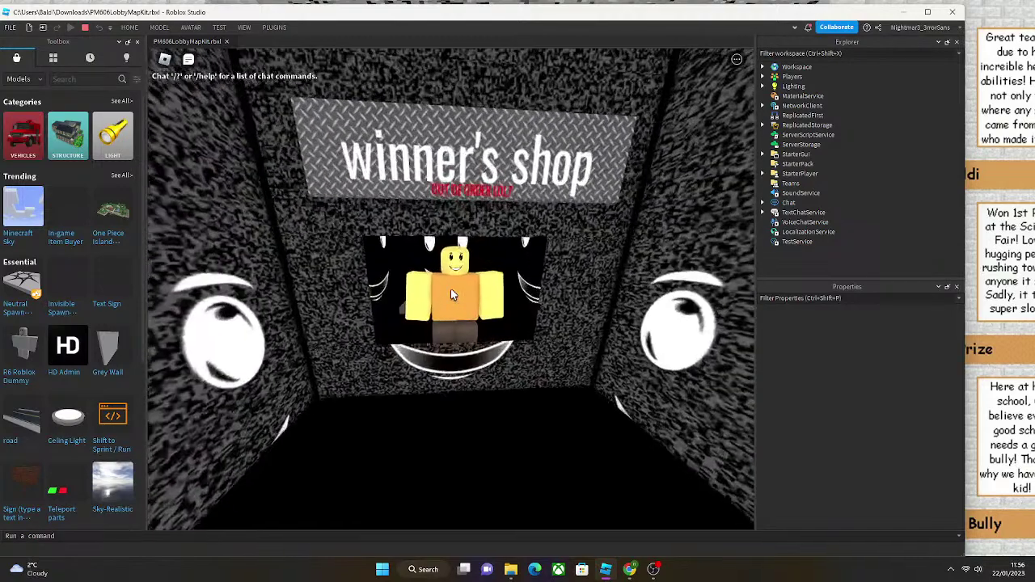
pyautogui.press('Escape')
pyautogui.press('l')
pyautogui.press('Return')
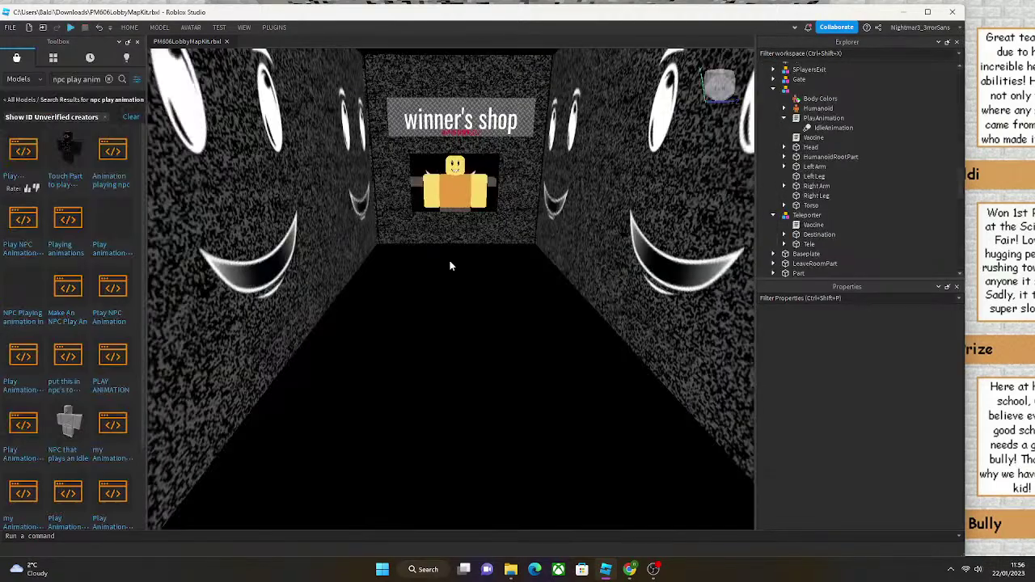
# Duplicate the wooden shelf behind the shop character and place the copy below the original.
pyautogui.press('f')
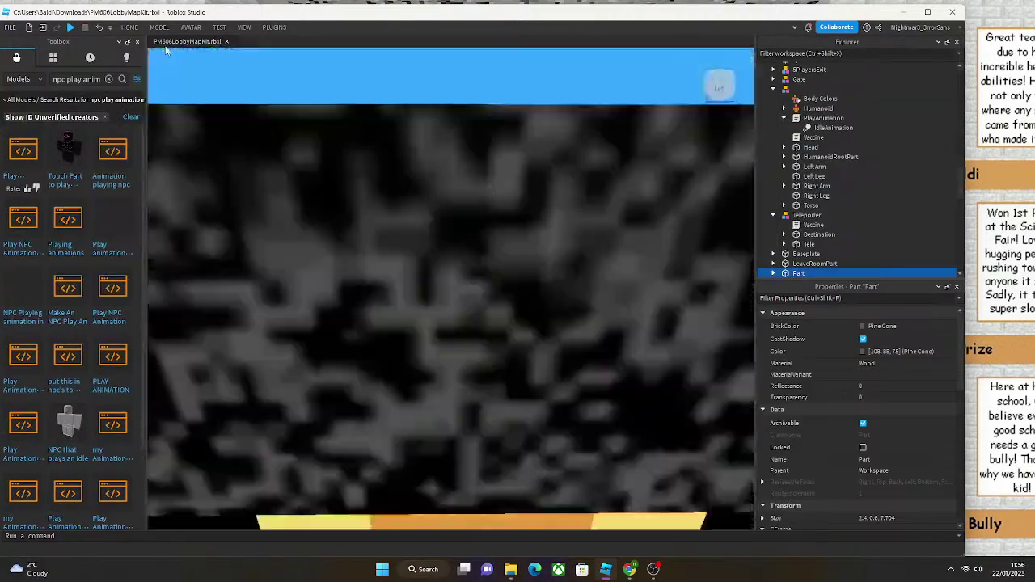
pyautogui.moveTo(453, 339); pyautogui.dragTo(411, 352, button='right')
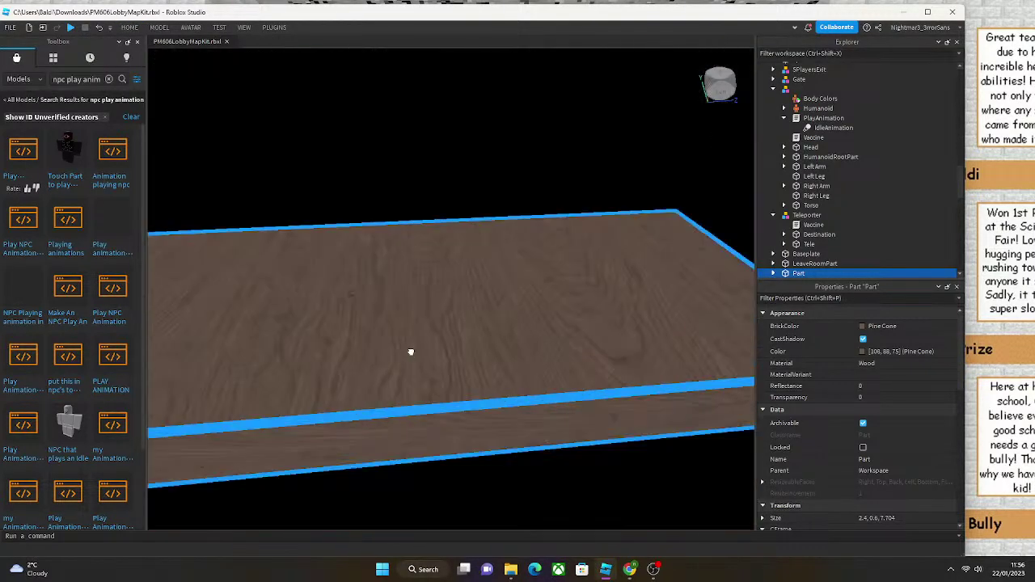
pyautogui.scroll(-3, 411, 352)
pyautogui.moveTo(453, 288); pyautogui.dragTo(409, 278, button='right')
pyautogui.hotkey('ctrl', '3')
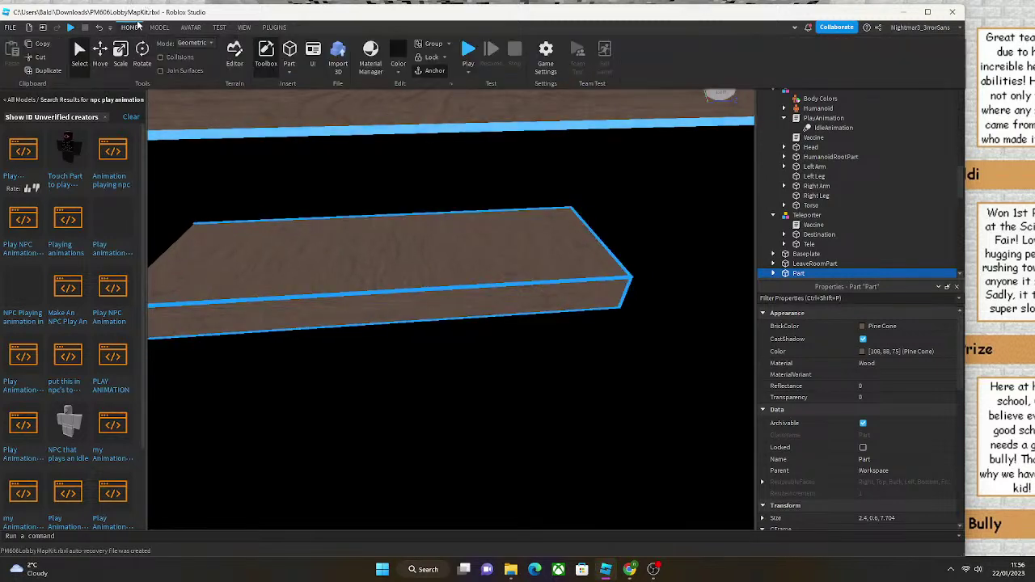
# Scale the wooden part behind the shop window to 0.001 thick and 9.957 long, extending it across the shop interior.
pyautogui.moveTo(388, 236); pyautogui.dragTo(377, 257)
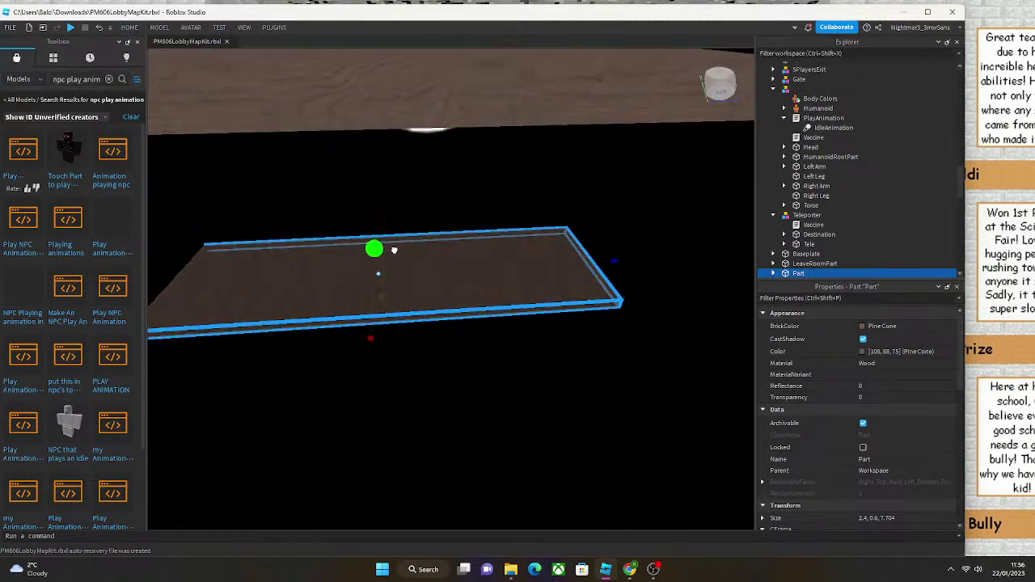
pyautogui.moveTo(369, 342); pyautogui.dragTo(498, 369)
pyautogui.press('f')
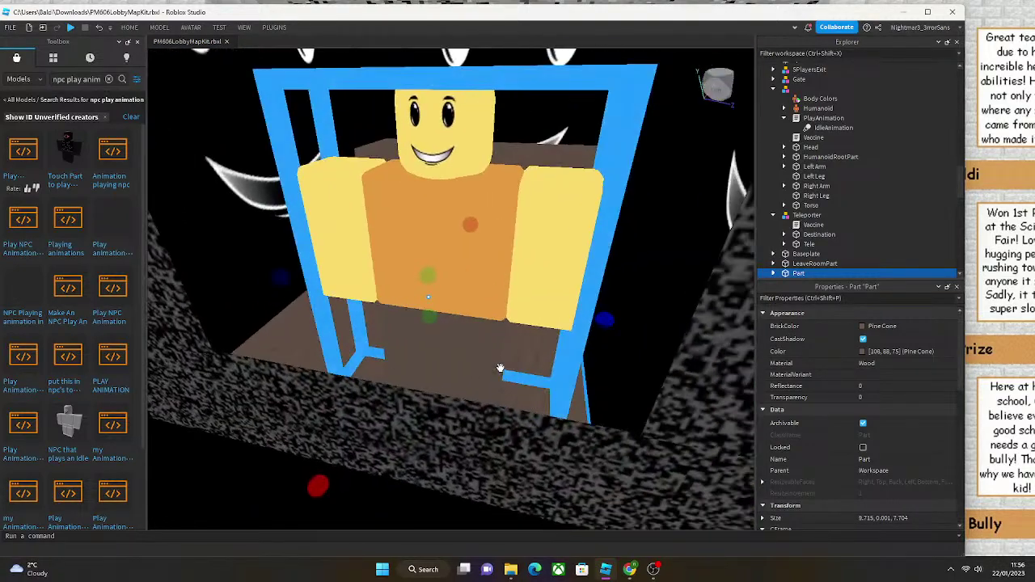
pyautogui.scroll(5, 614, 322)
pyautogui.moveTo(628, 353); pyautogui.dragTo(637, 348)
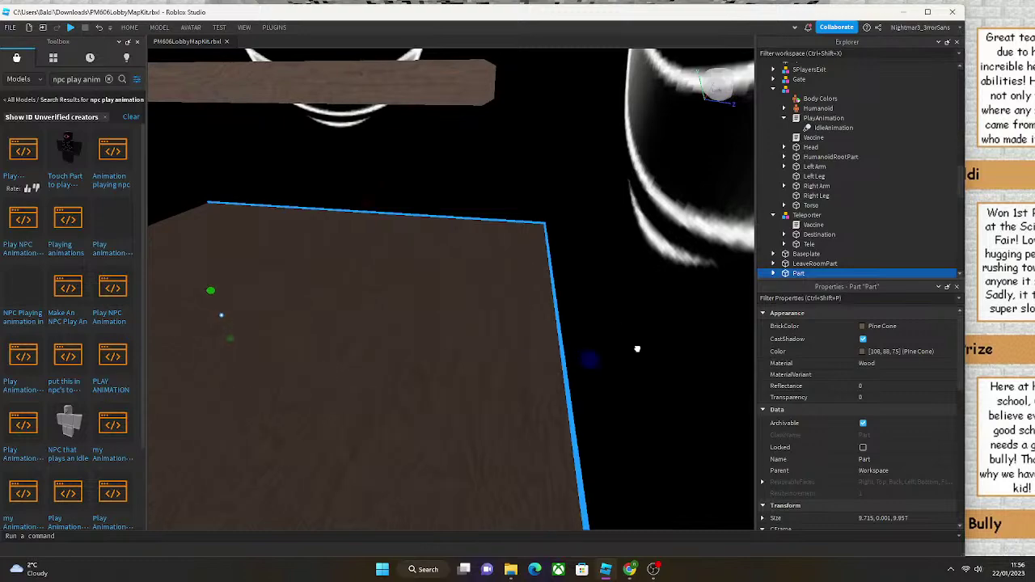
pyautogui.moveTo(647, 385); pyautogui.dragTo(448, 349, button='right')
pyautogui.click(475, 361)
# Select the two side walls next to the winner's shop front and shift them along their length with the Move tool.
pyautogui.moveTo(466, 292); pyautogui.dragTo(345, 319, button='right')
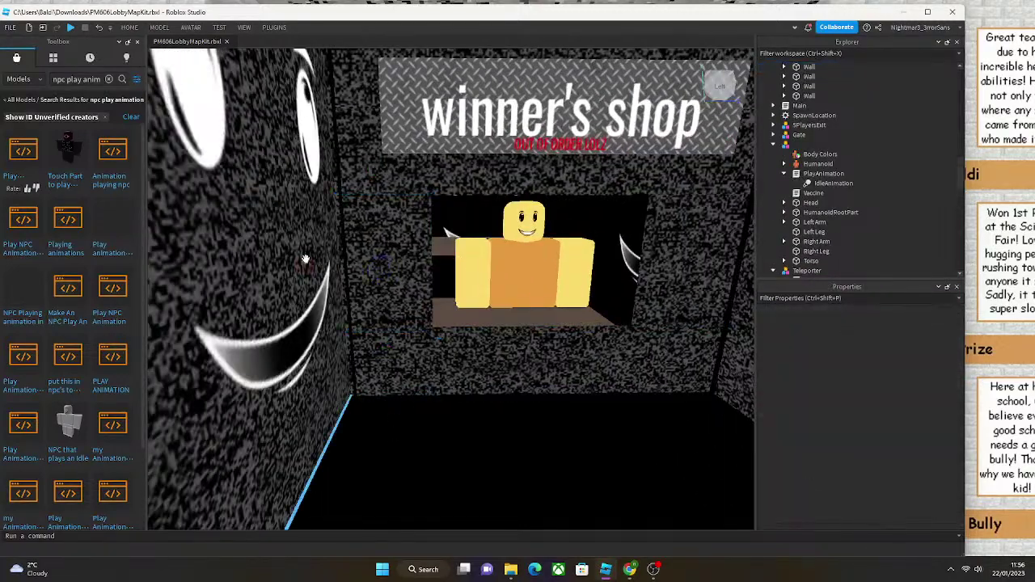
pyautogui.moveTo(338, 179); pyautogui.dragTo(456, 199, button='right')
pyautogui.click(456, 199)
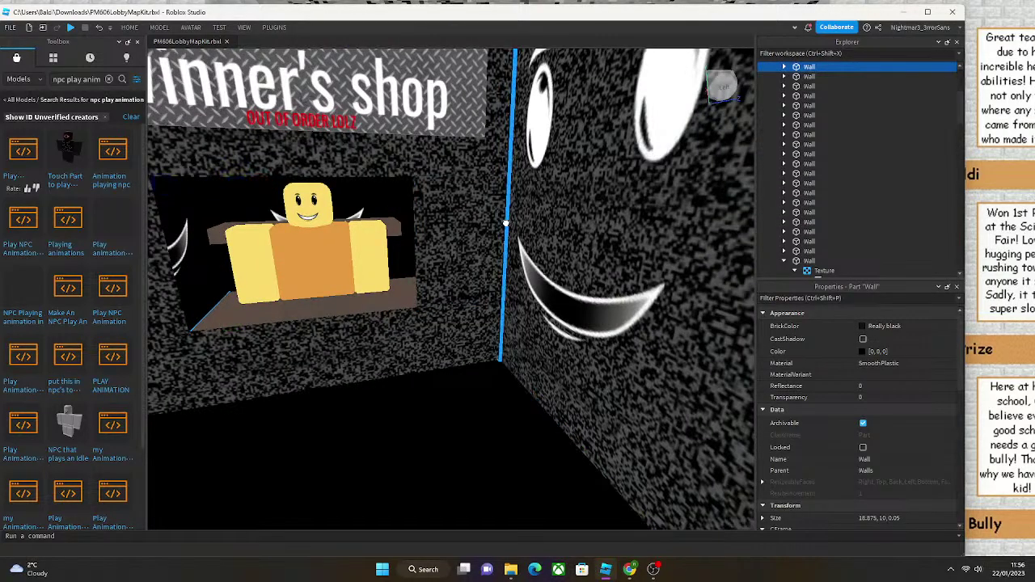
pyautogui.keyDown('ctrl'); pyautogui.click(506, 223); pyautogui.keyUp('ctrl')
pyautogui.press('f')
pyautogui.scroll(5, 283, 121)
pyautogui.click(131, 27)
pyautogui.click(102, 53)
pyautogui.moveTo(339, 267); pyautogui.dragTo(260, 226, button='right')
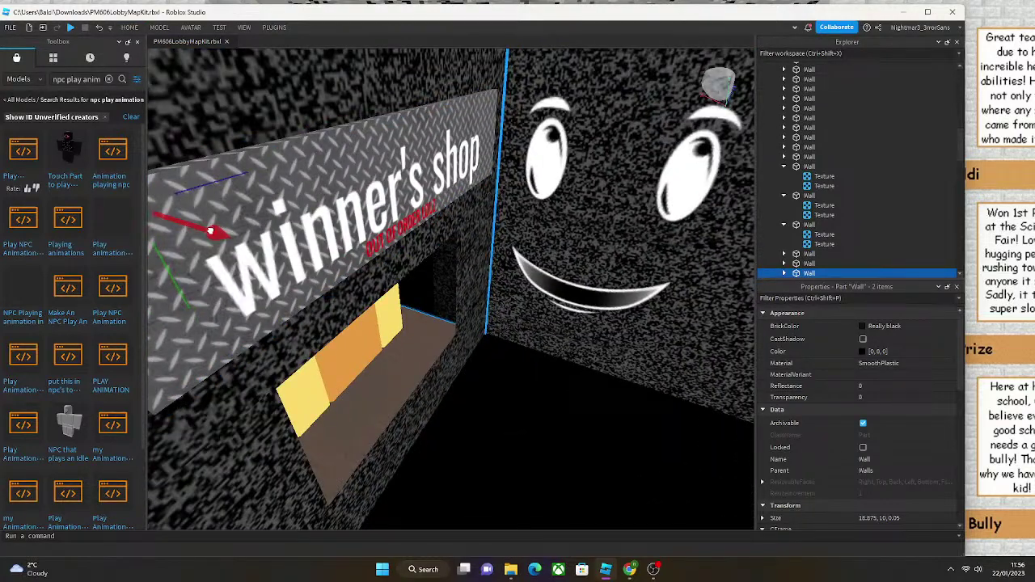
pyautogui.click(506, 427)
# Play-test the lobby from the spawn location to check the starting view, and leave the experience.
pyautogui.scroll(-3, 485, 388)
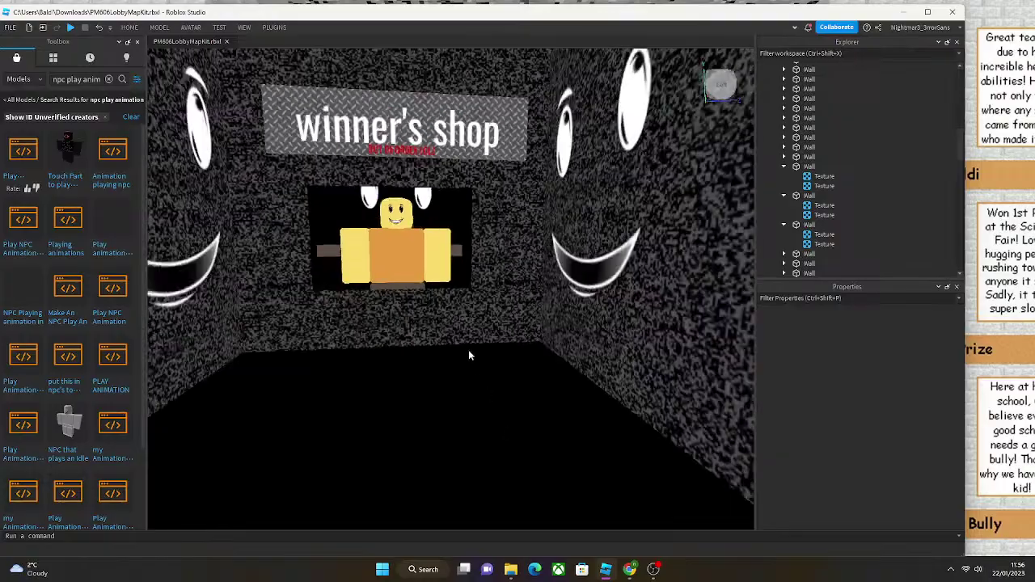
pyautogui.scroll(3, 182, 55)
pyautogui.scroll(10, 363, 307)
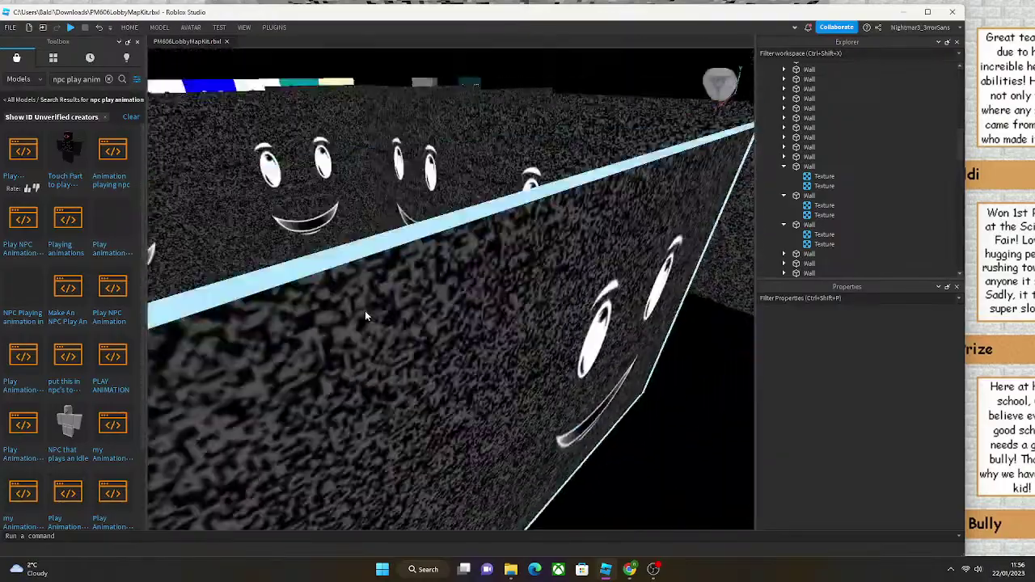
pyautogui.scroll(-10, 359, 322)
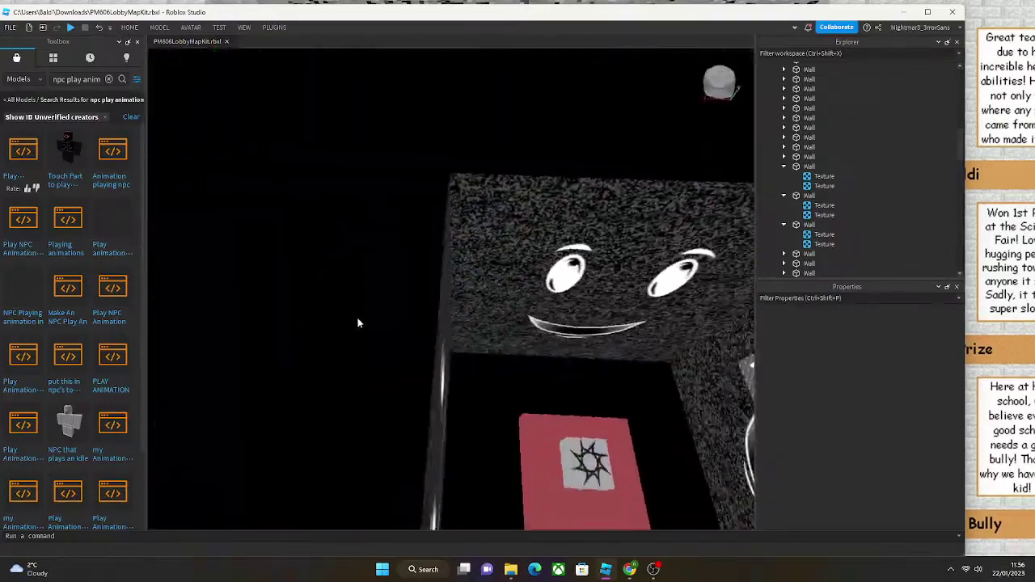
pyautogui.click(431, 302)
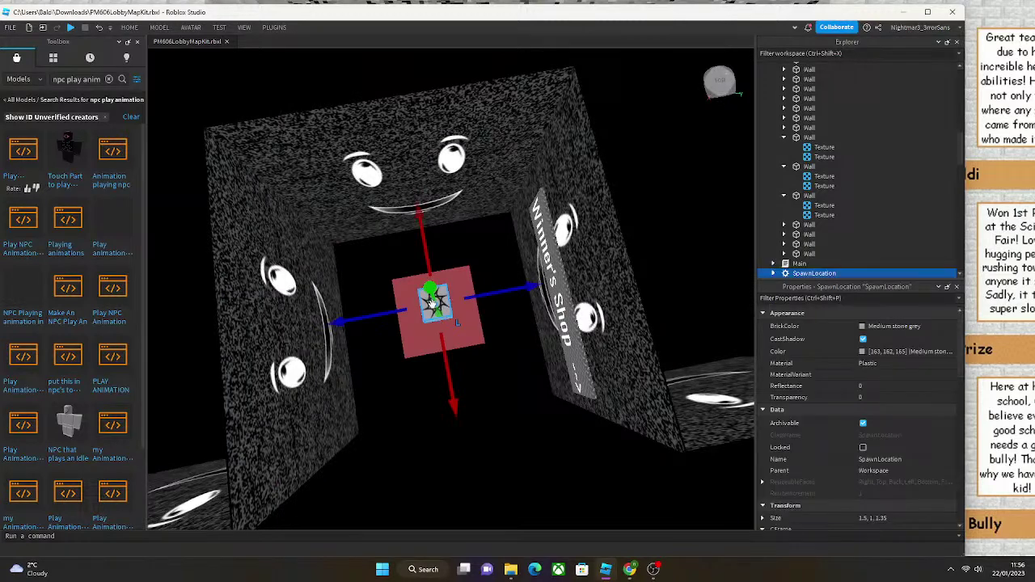
pyautogui.click(477, 398)
pyautogui.click(132, 29)
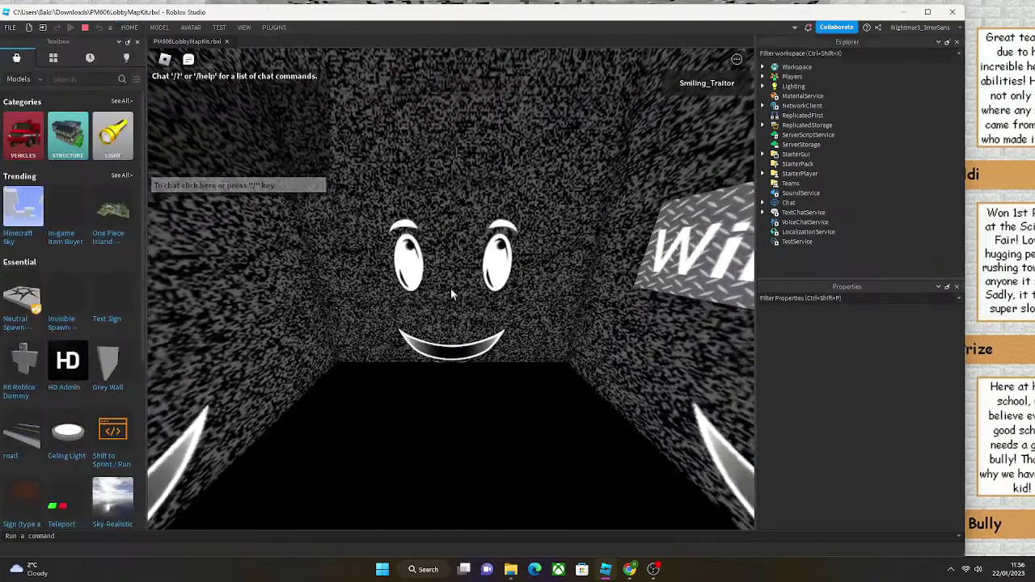
pyautogui.press('Escape')
pyautogui.press('l')
pyautogui.press('Return')
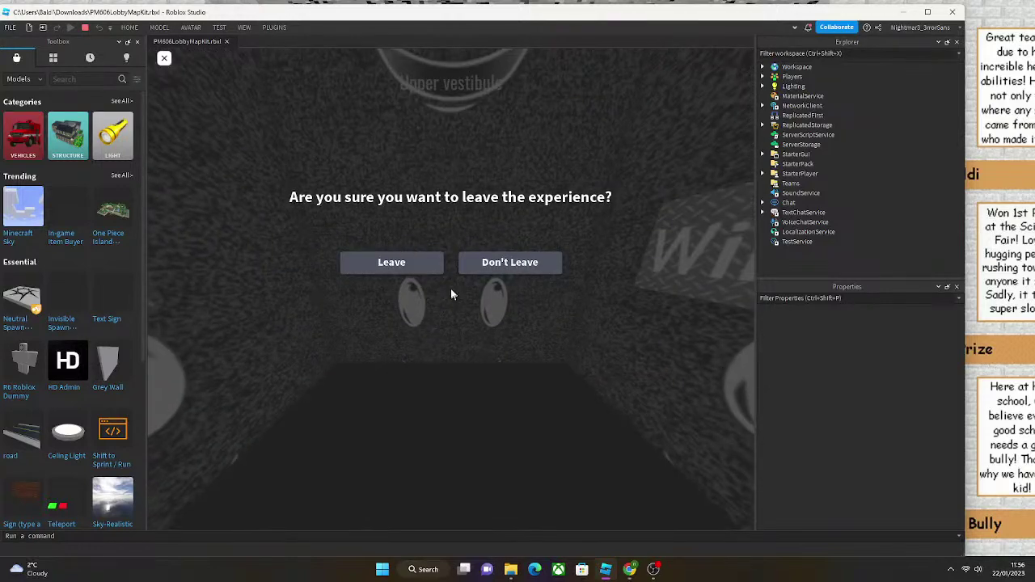
# Rotate the spawn location to face down the corridor instead of the end wall.
pyautogui.click(429, 330)
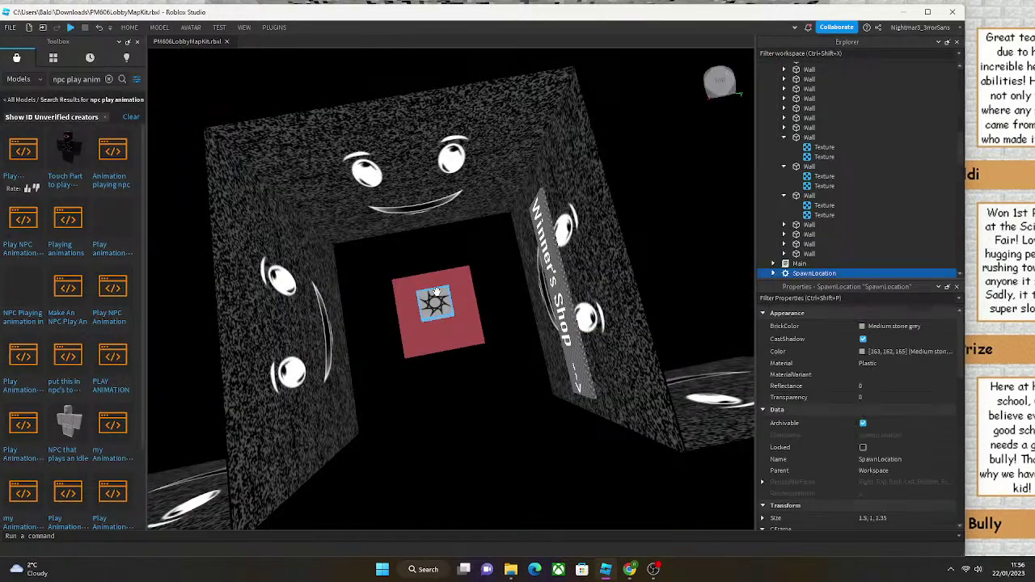
pyautogui.click(450, 362)
# Play-test the new spawn direction, examine the winner's shop front and its NPC, and leave the experience.
pyautogui.click(129, 27)
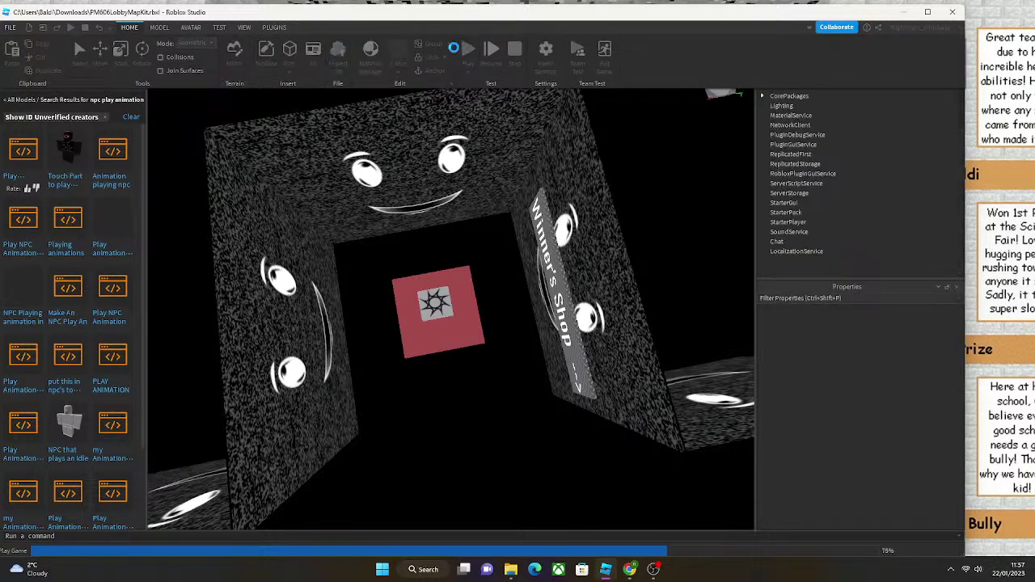
pyautogui.click(453, 47)
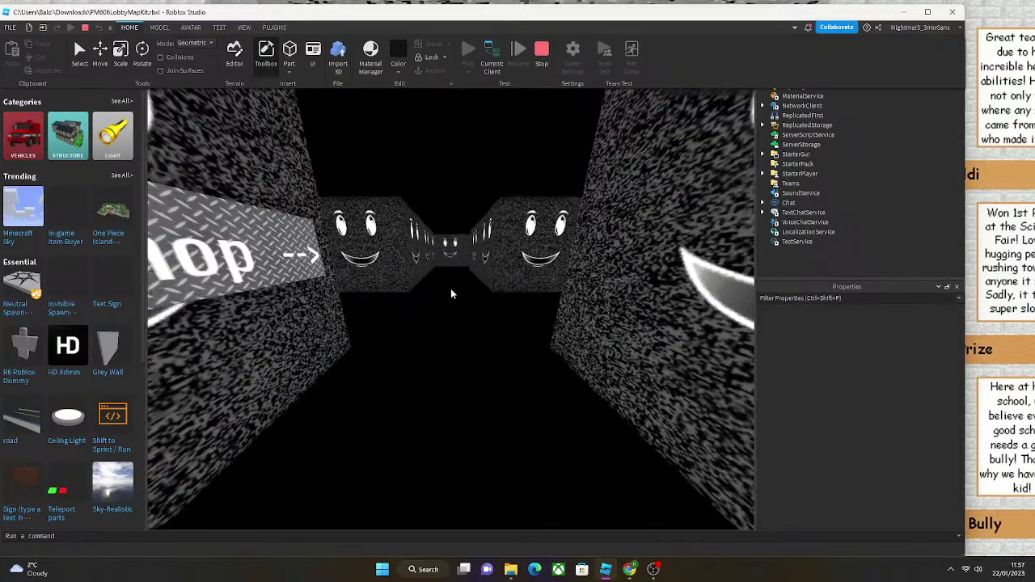
pyautogui.hotkey('ctrl', 'F1')
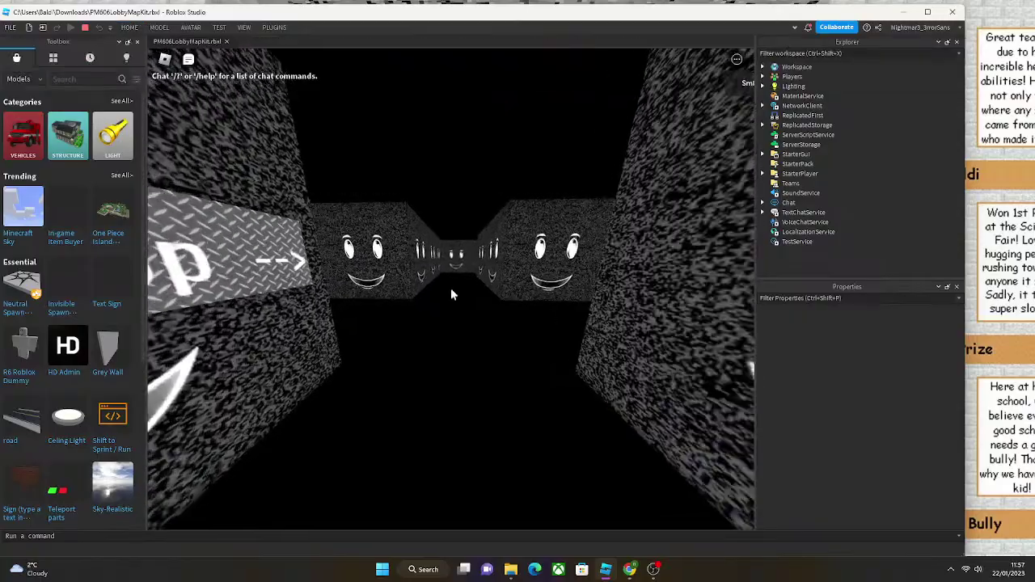
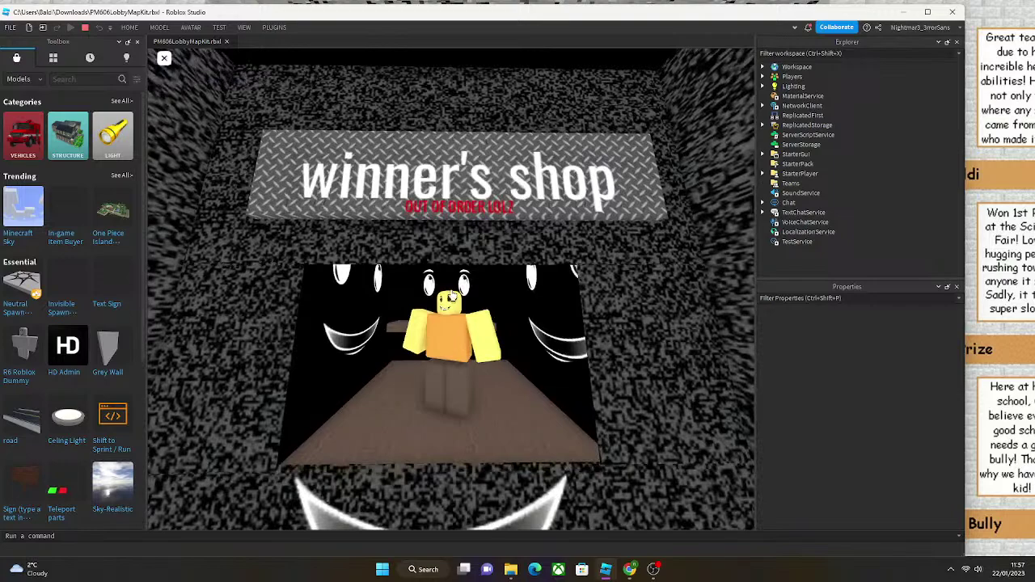
pyautogui.press('Escape')
pyautogui.press('l')
pyautogui.press('Return')
# Duplicate the low wall below the winner's shop window and scale the copy to a height of 10.002.
pyautogui.moveTo(415, 324); pyautogui.dragTo(444, 311, button='right')
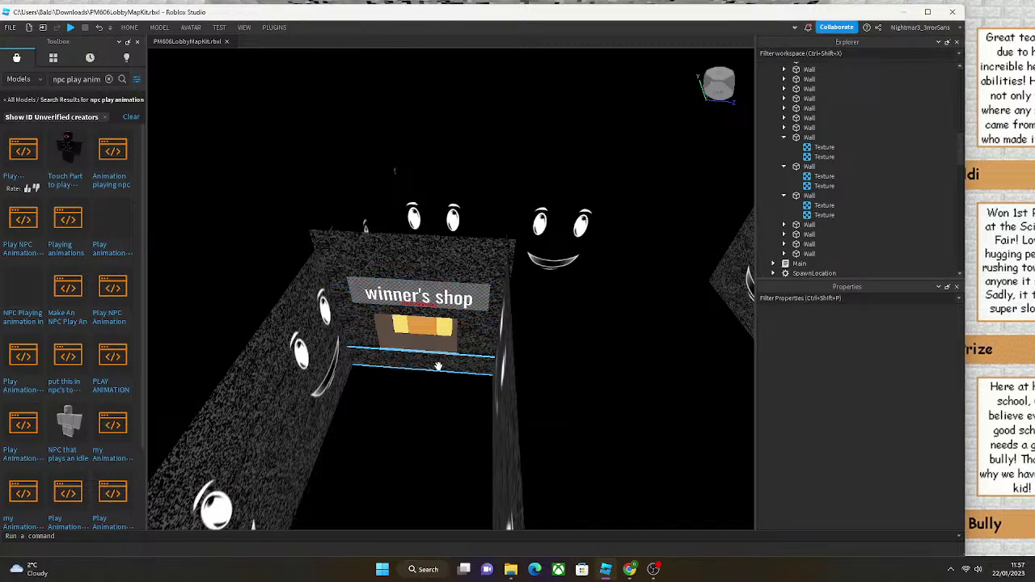
pyautogui.click(355, 251)
pyautogui.click(128, 28)
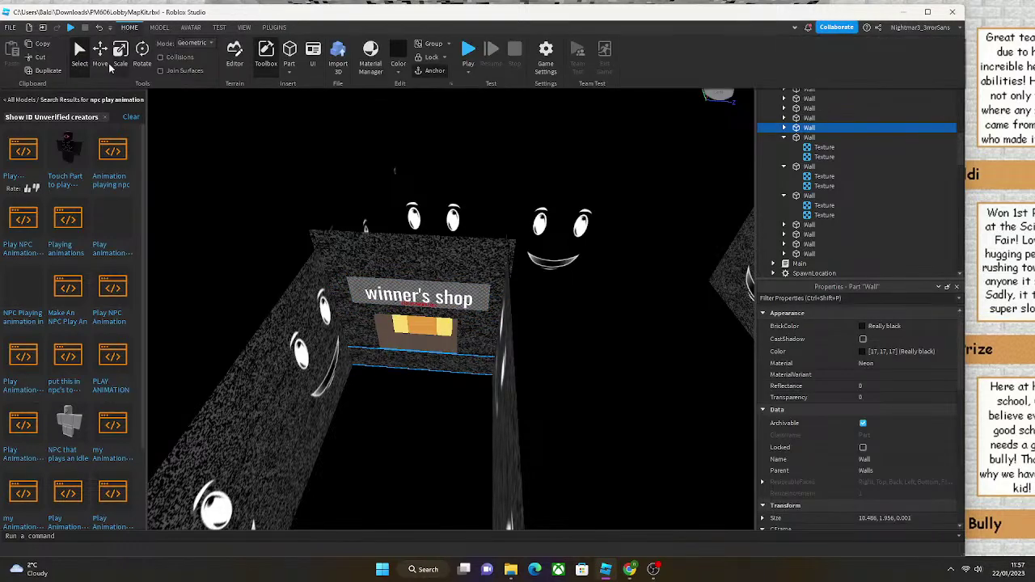
pyautogui.moveTo(424, 299); pyautogui.dragTo(419, 372, button='right')
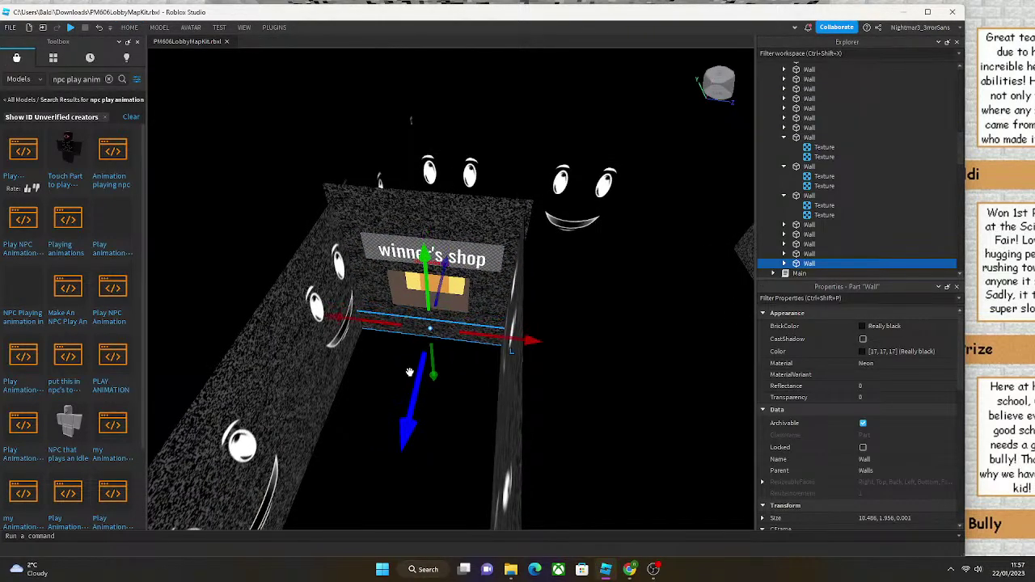
pyautogui.click(129, 28)
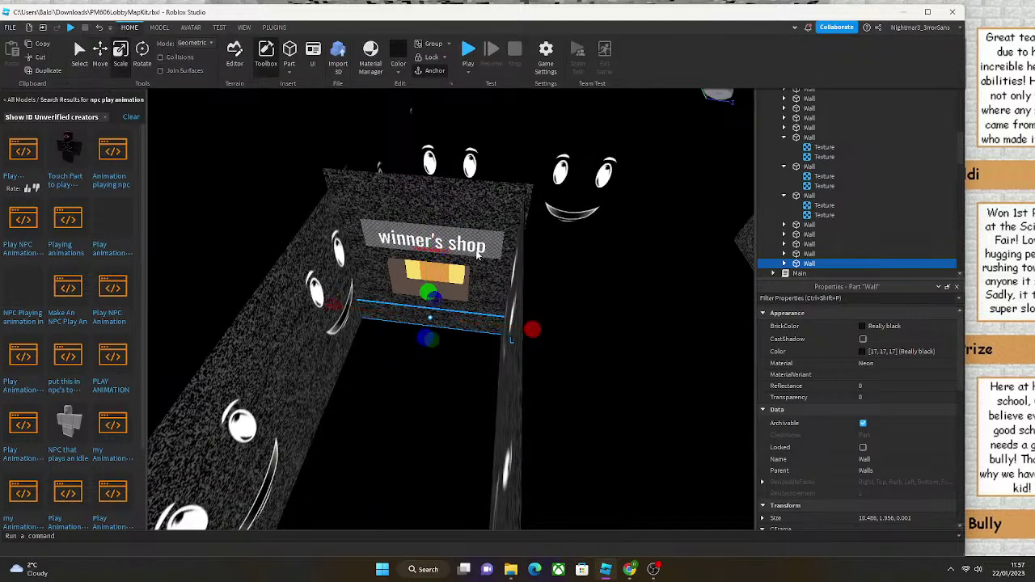
pyautogui.moveTo(433, 296); pyautogui.dragTo(420, 181)
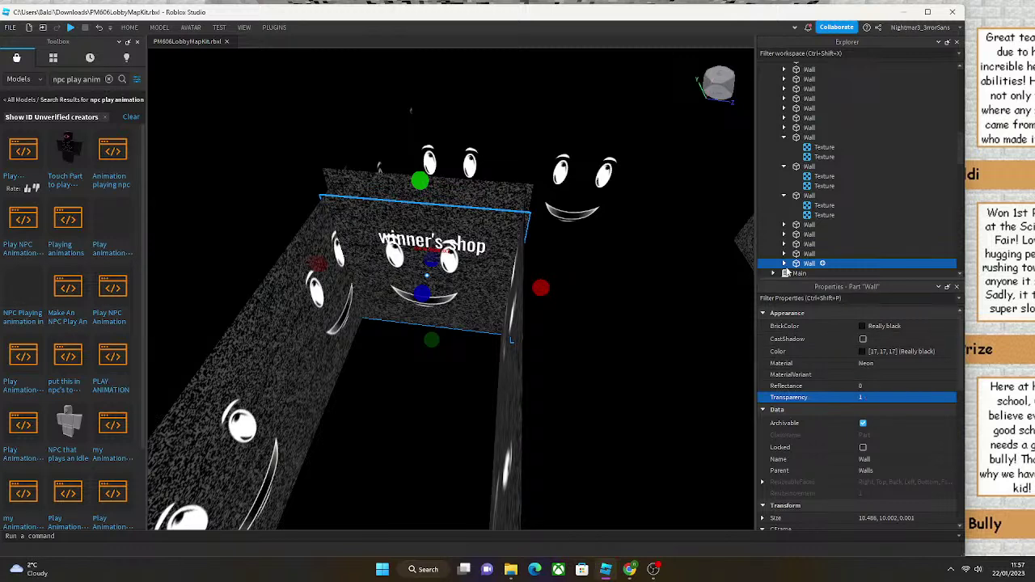
# Set the duplicated shop wall's transparency to 1 and delete both of its textures.
pyautogui.click(783, 264)
pyautogui.scroll(-3, 817, 242)
pyautogui.click(862, 201)
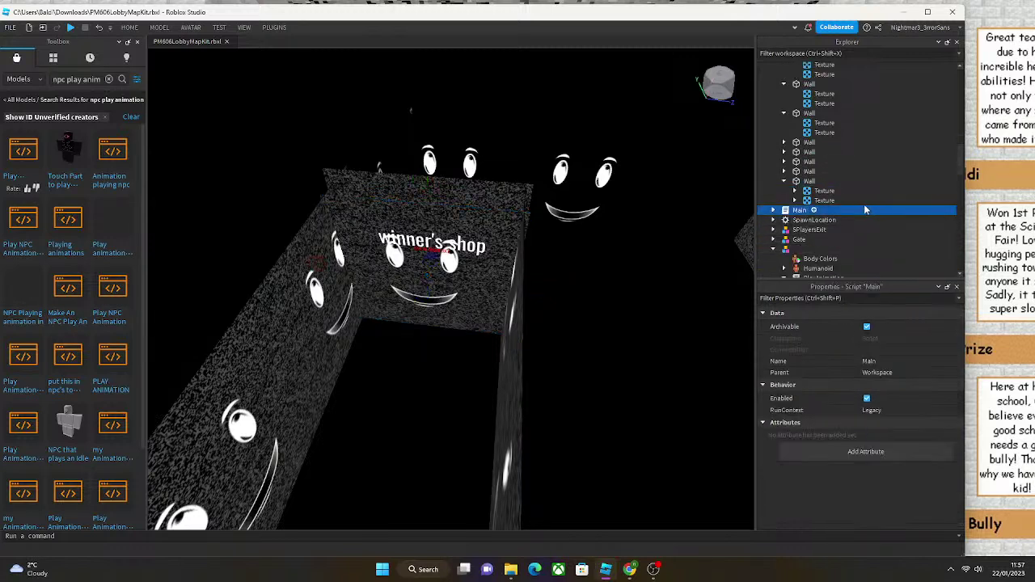
pyautogui.keyDown('shift'); pyautogui.click(847, 198); pyautogui.keyUp('shift')
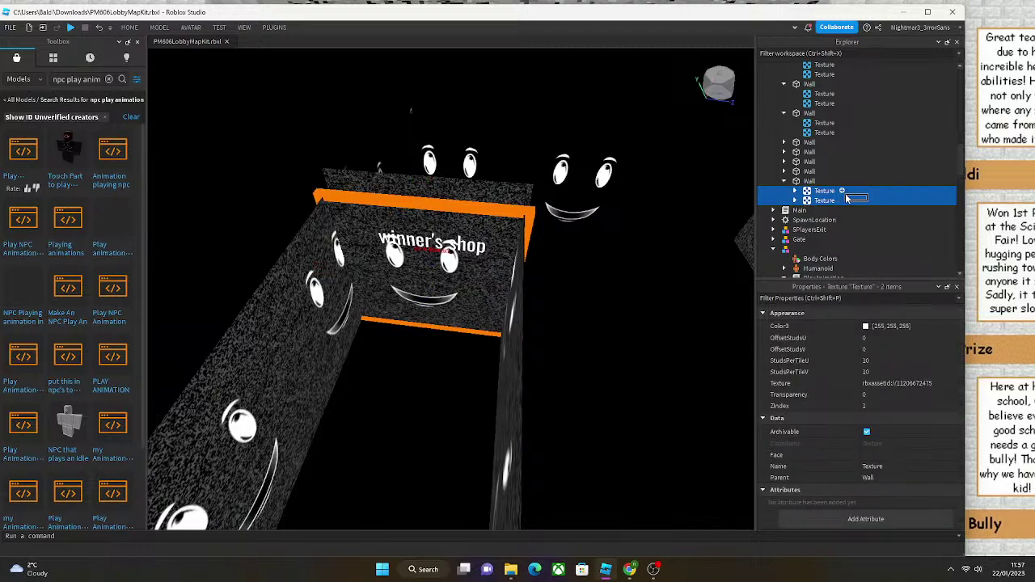
pyautogui.press('Delete')
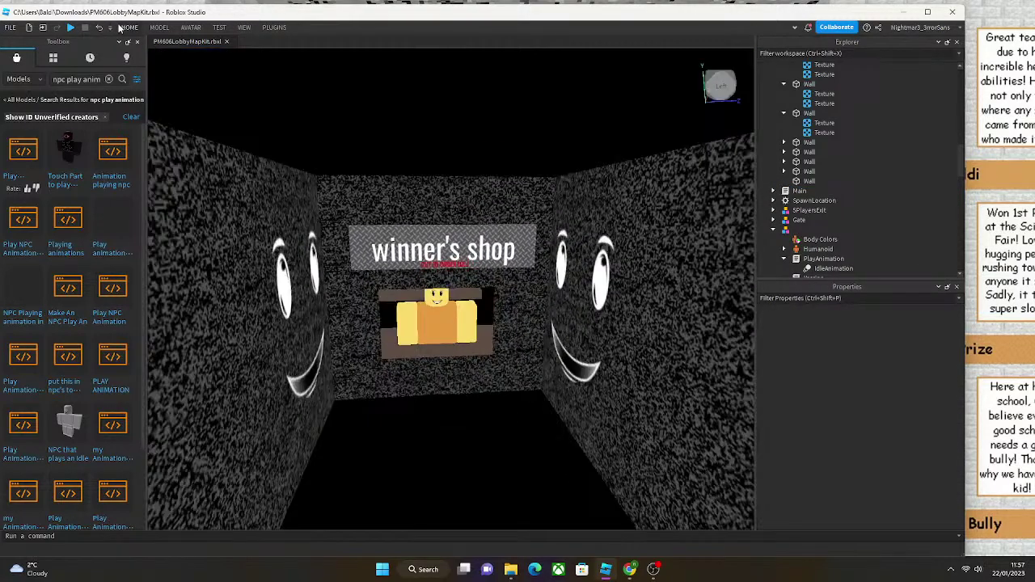
# Play-test the lobby by walking from the spawn to the winner's shop and back to the Sublevel 1 sign, and leave the experience.
pyautogui.click(127, 27)
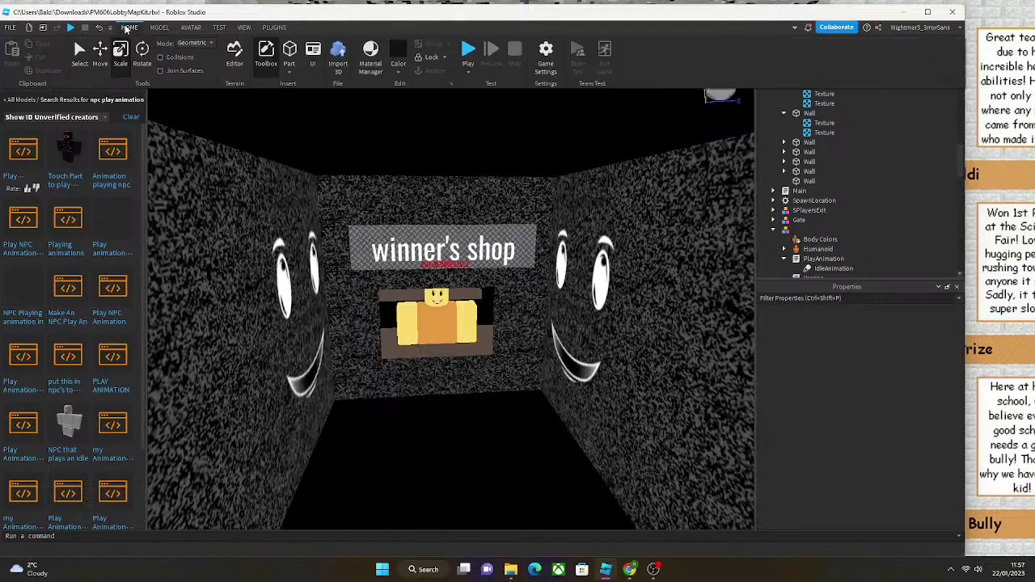
pyautogui.click(426, 311)
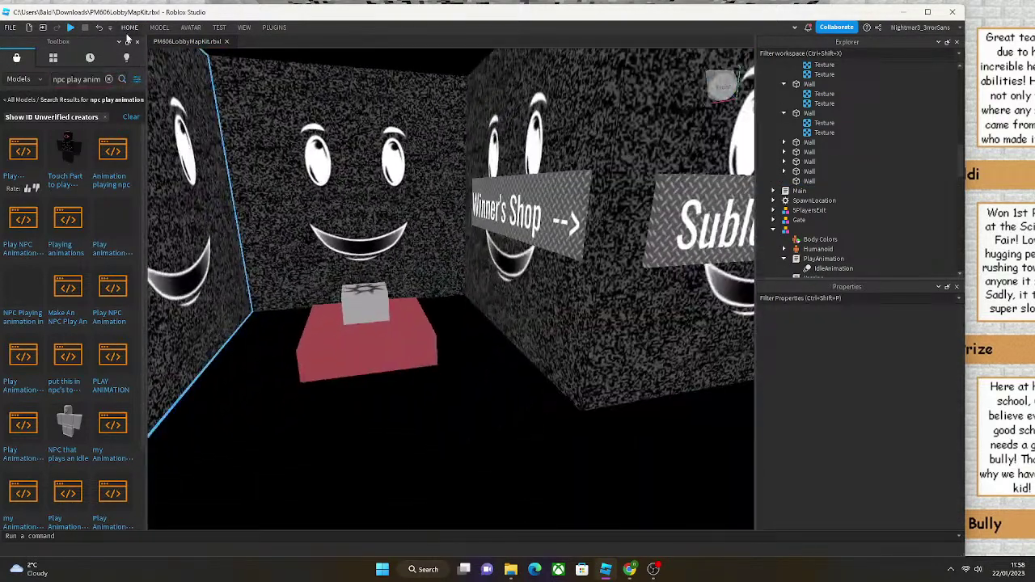
pyautogui.click(129, 29)
pyautogui.click(468, 51)
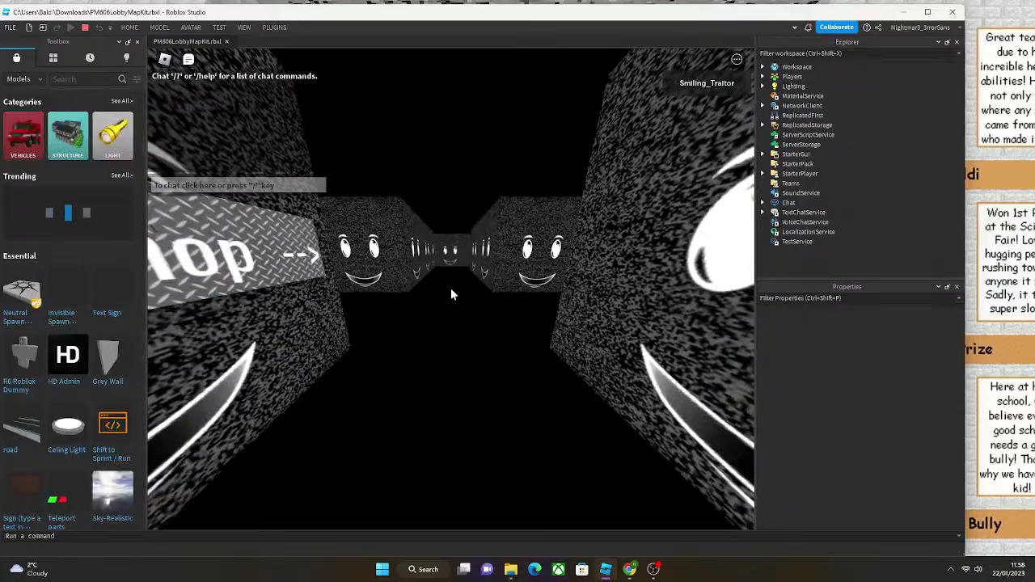
pyautogui.press('w')
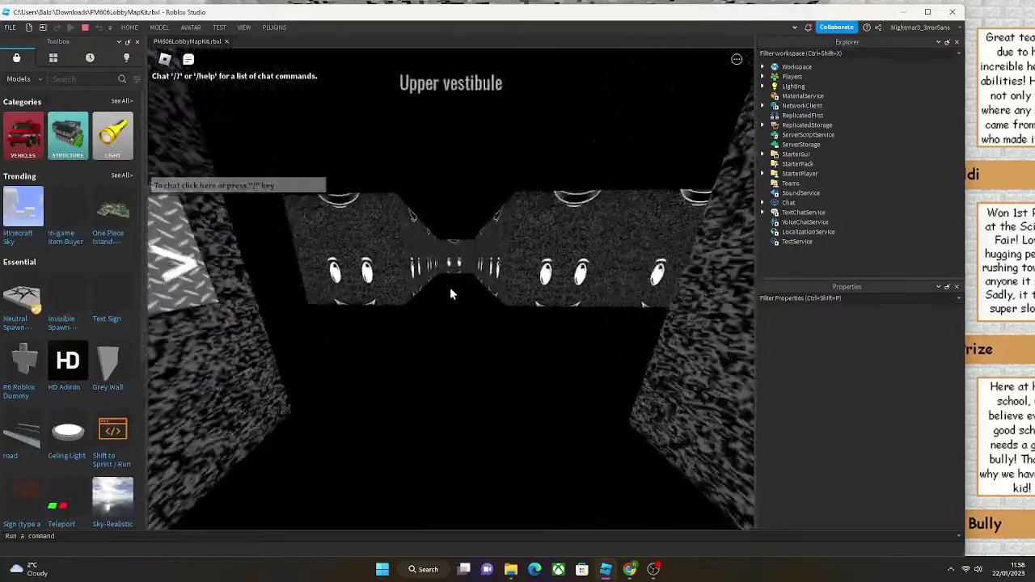
pyautogui.press('w')
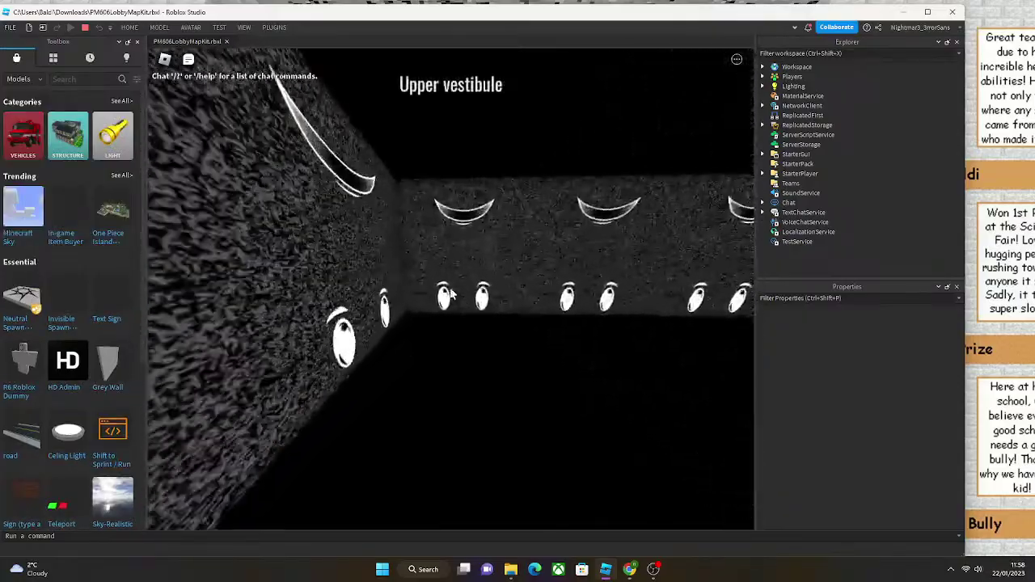
pyautogui.press('w')
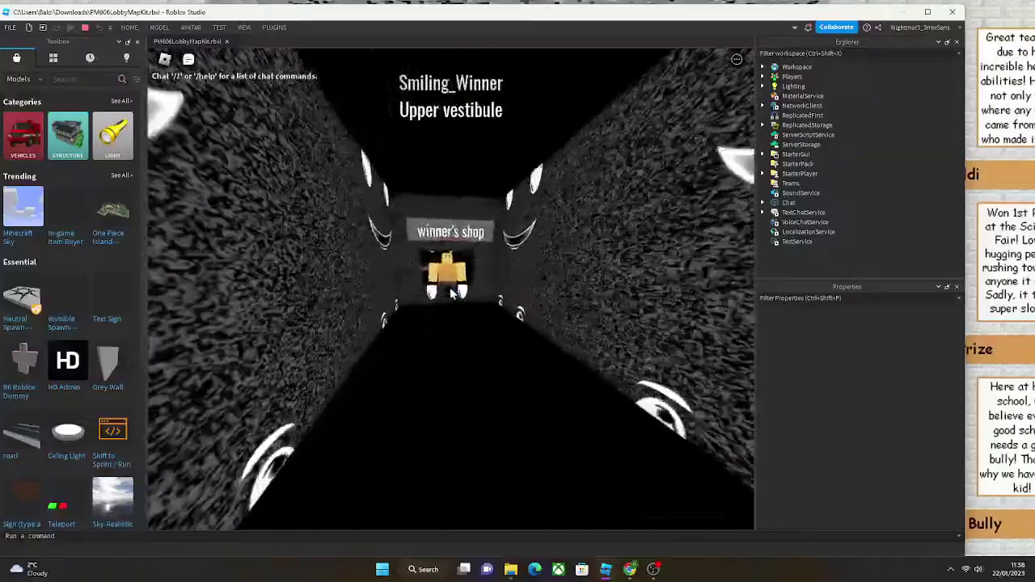
pyautogui.press('w')
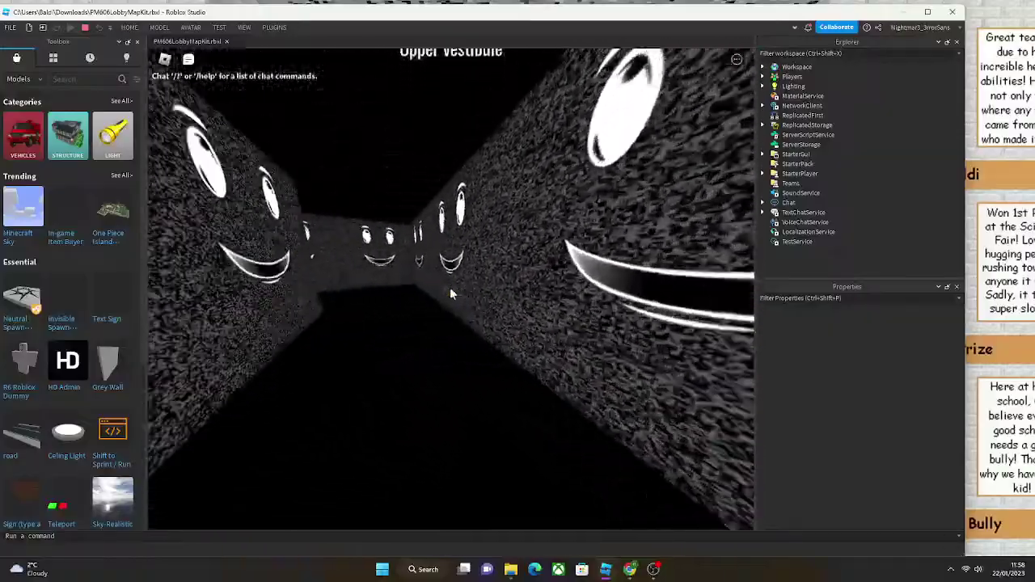
pyautogui.press('w')
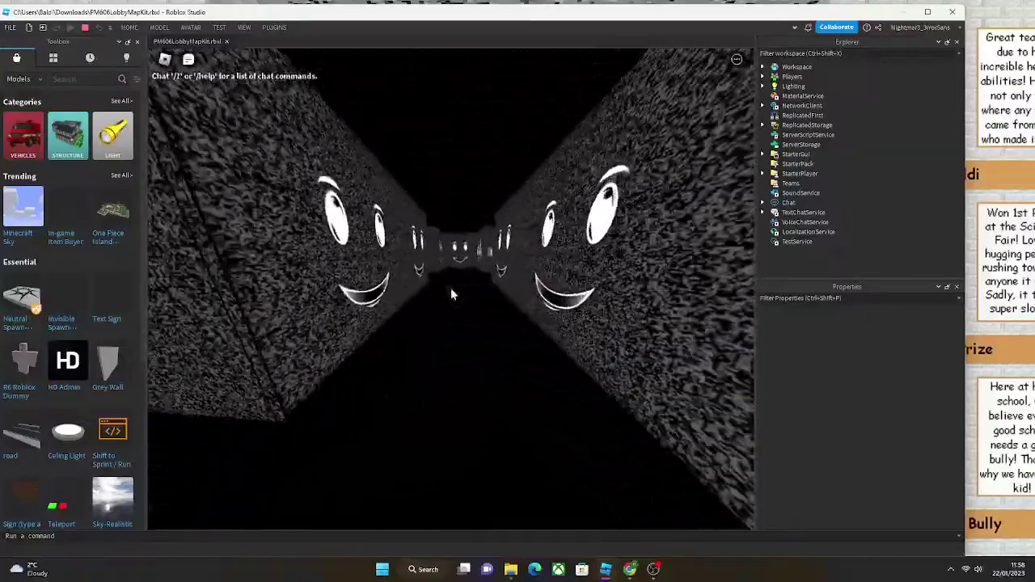
pyautogui.press('w')
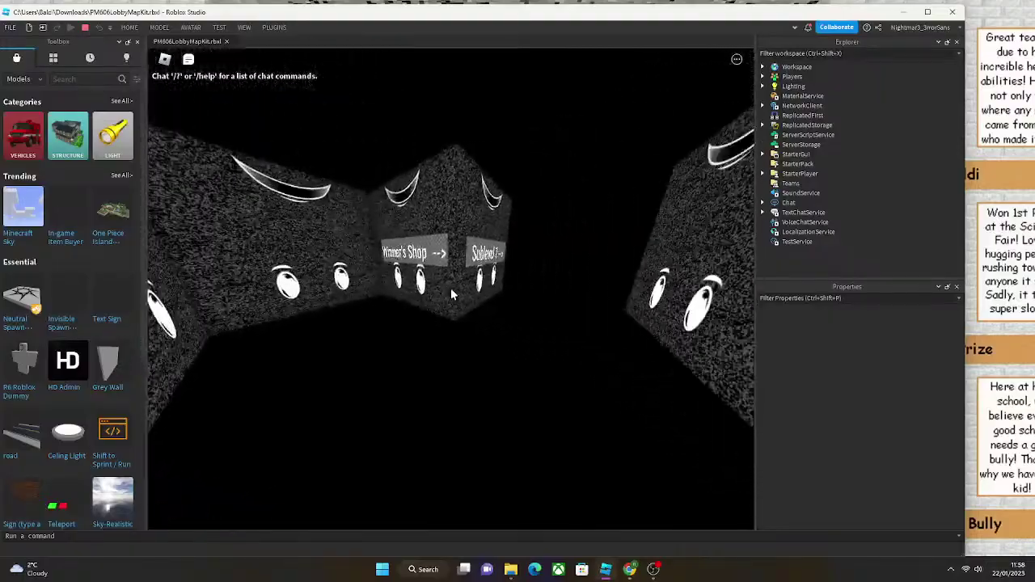
pyautogui.press('Escape')
pyautogui.press('l')
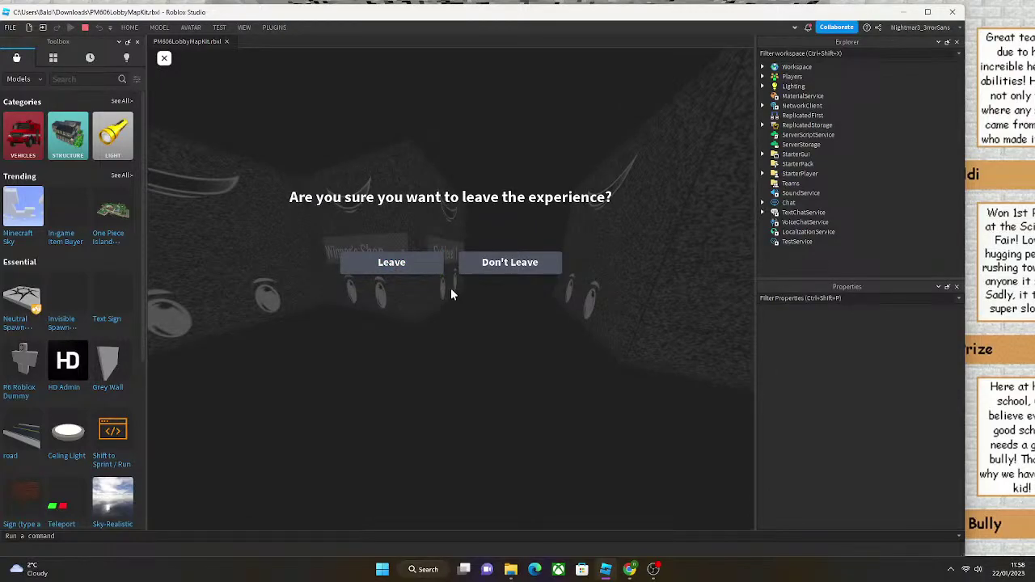
pyautogui.press('Return')
# Search the model library for PM 6:06 assets.
pyautogui.press('w')
pyautogui.moveTo(484, 356); pyautogui.dragTo(345, 301, button='right')
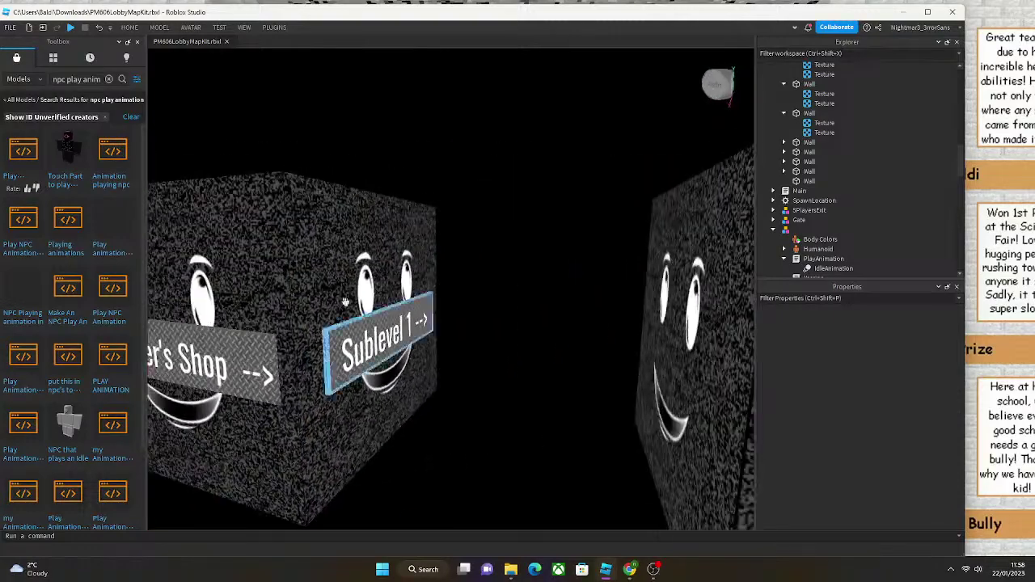
pyautogui.click(24, 80)
pyautogui.click(109, 79)
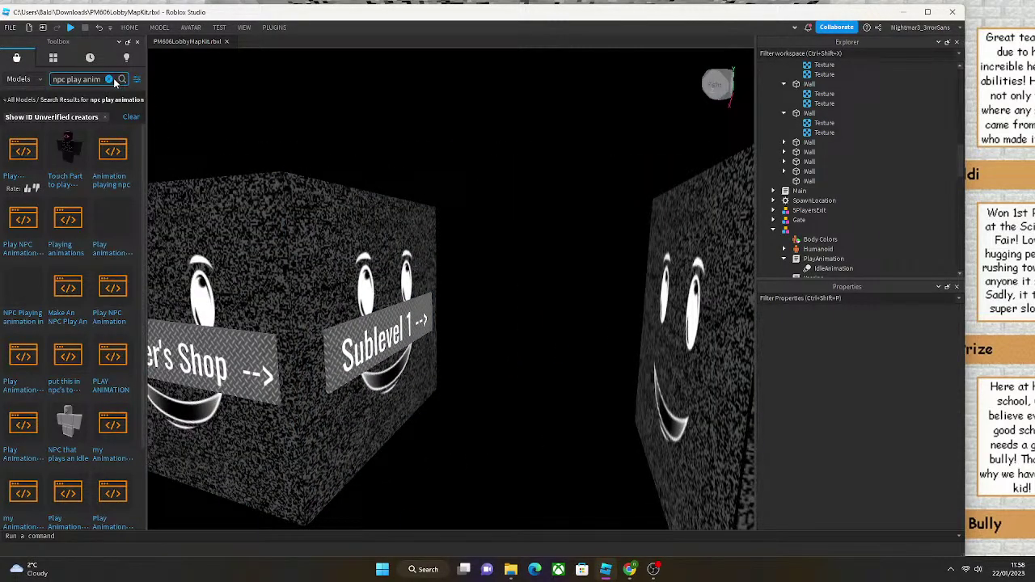
pyautogui.write('pm 606')
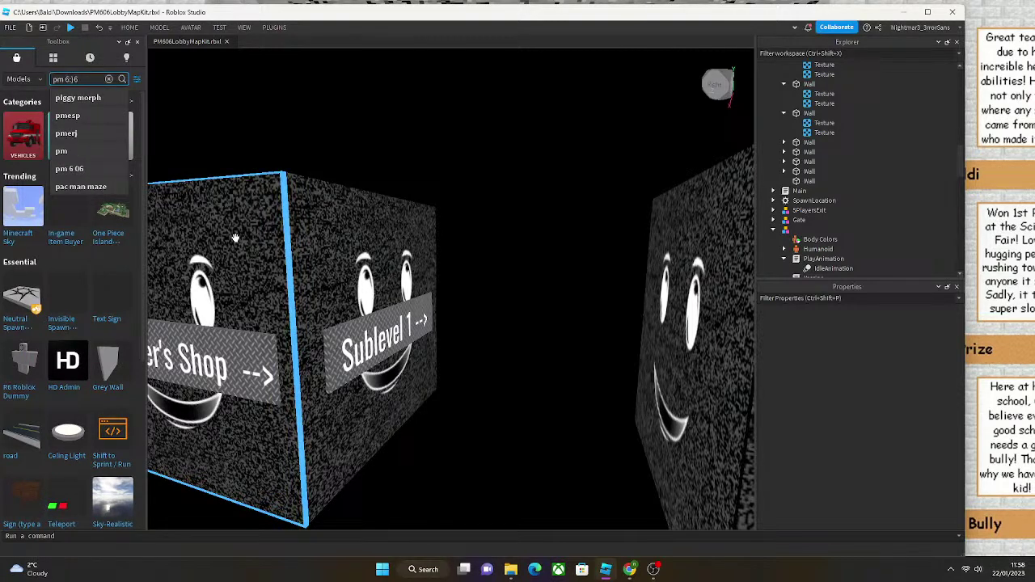
pyautogui.press('Return')
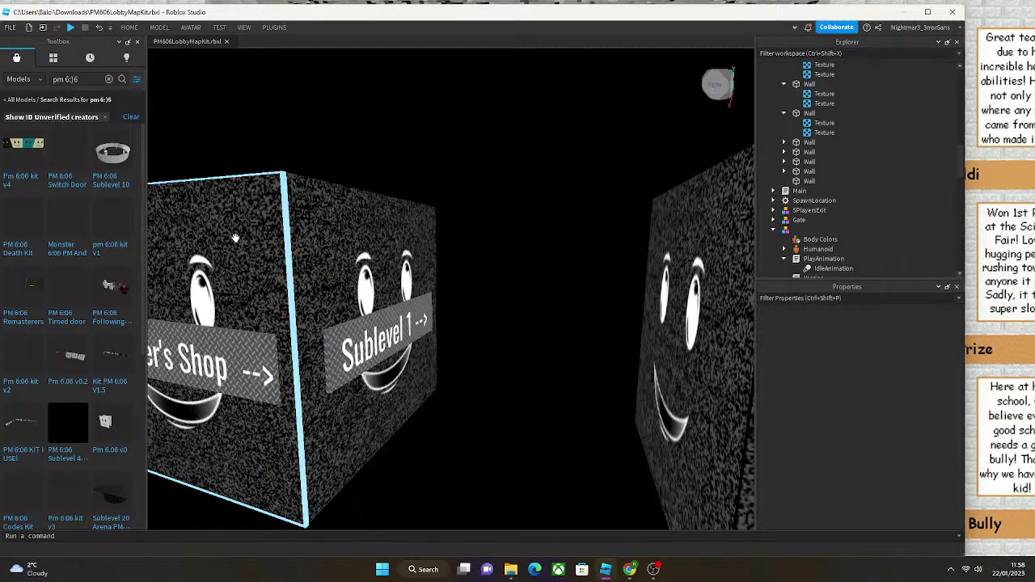
# Look through the PM 6:06 search results and the row of coloured smile walls in the workspace for a suitable model.
pyautogui.scroll(-5, 40, 356)
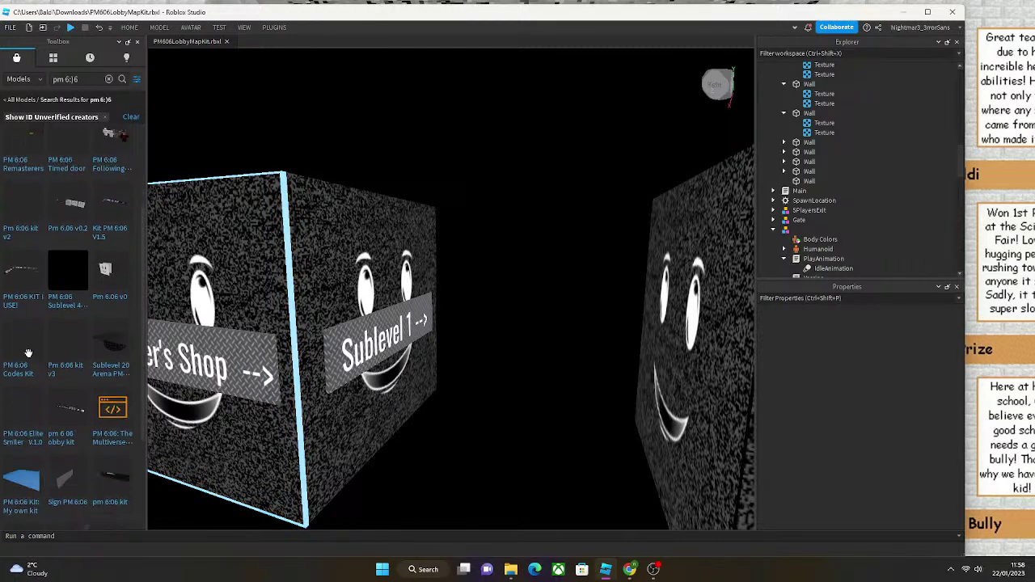
pyautogui.scroll(-8, 52, 396)
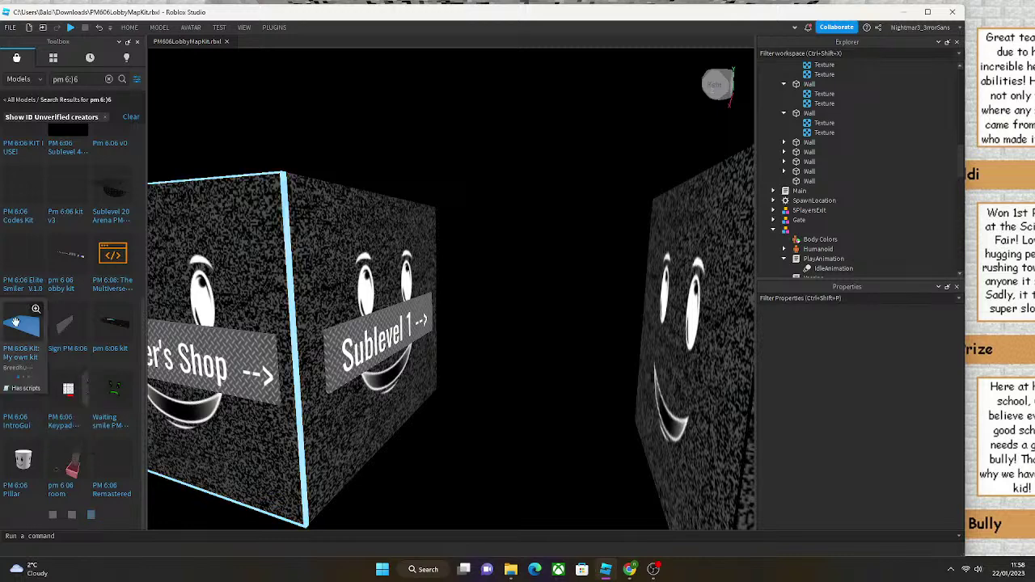
pyautogui.scroll(-3, 174, 211)
pyautogui.scroll(5, 88, 250)
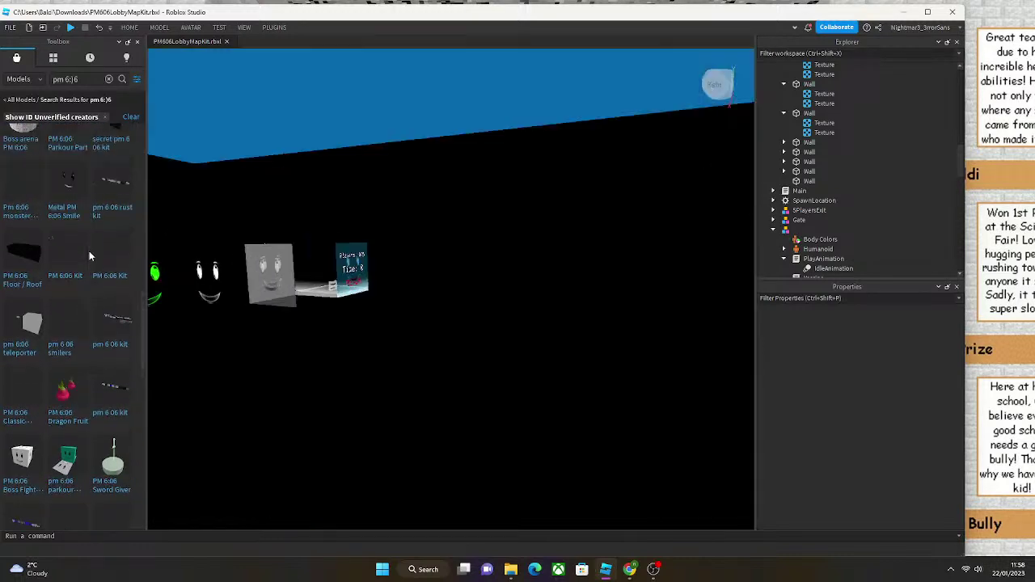
pyautogui.scroll(-5, 300, 346)
pyautogui.moveTo(352, 292); pyautogui.dragTo(352, 291, button='right')
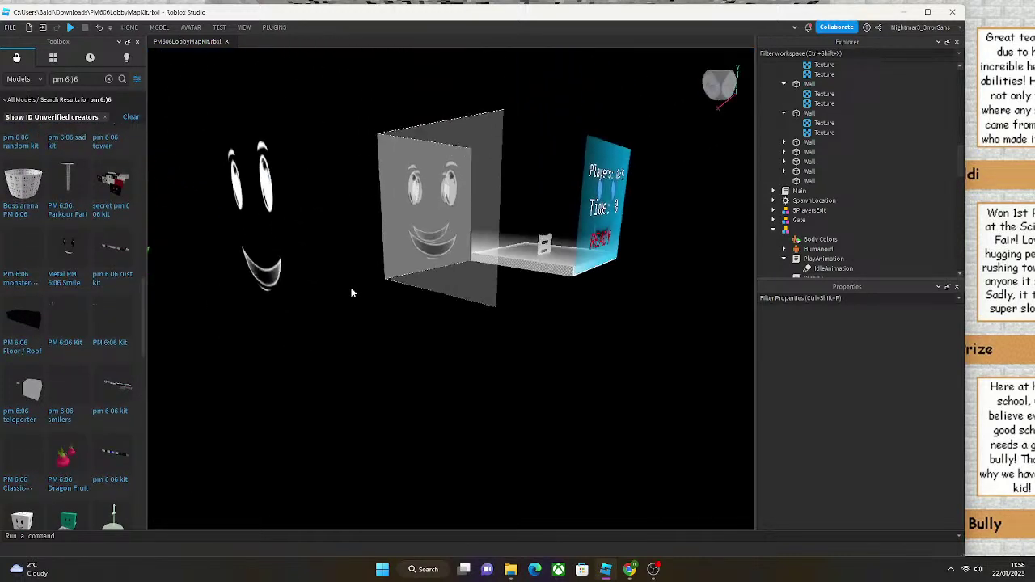
pyautogui.scroll(-5, 404, 212)
pyautogui.scroll(5, 406, 218)
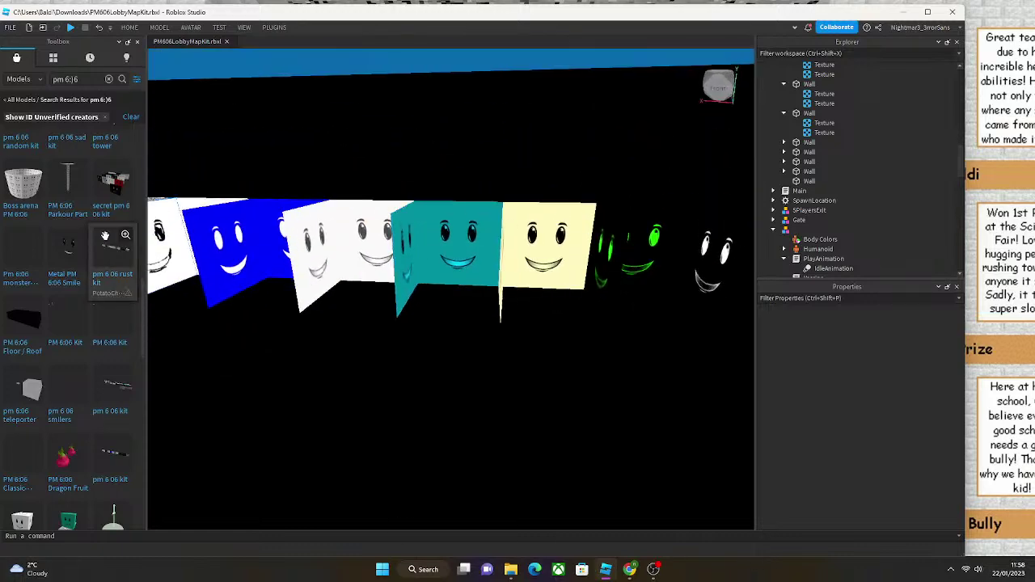
pyautogui.scroll(4, 80, 344)
pyautogui.press('a')
pyautogui.press('a')
pyautogui.scroll(-5, 113, 343)
pyautogui.press('d')
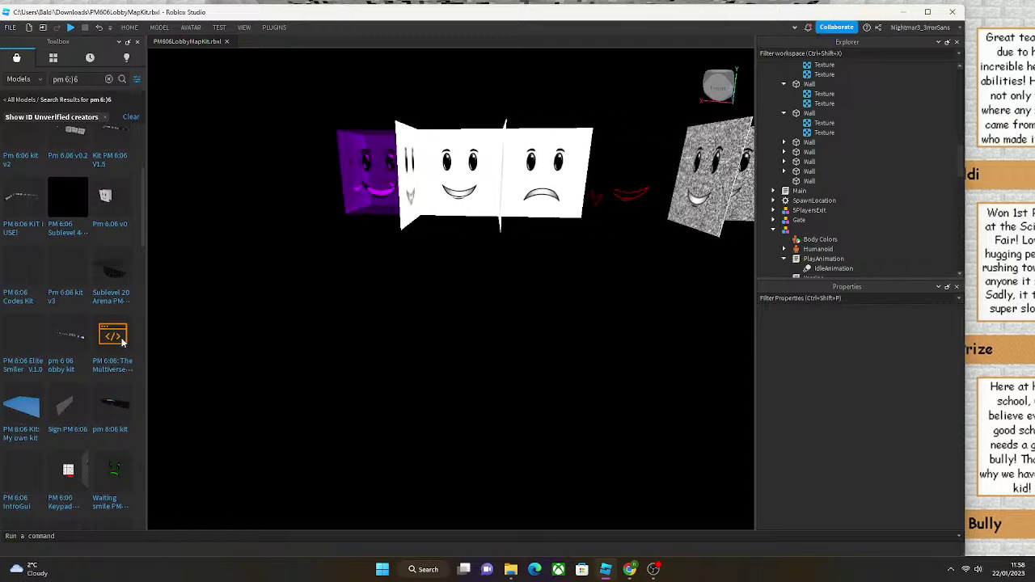
pyautogui.scroll(2, 113, 344)
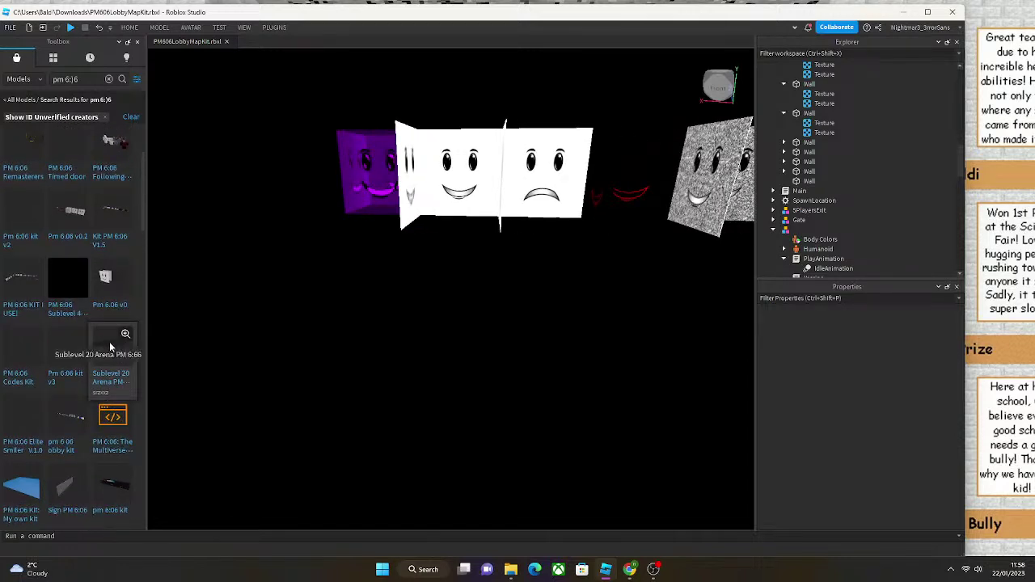
pyautogui.scroll(4, 109, 346)
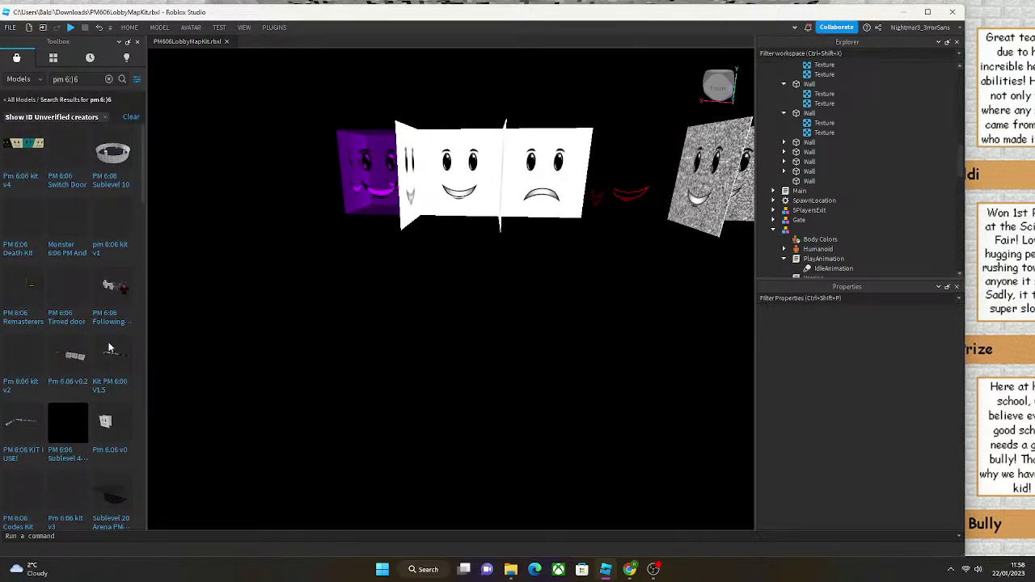
pyautogui.scroll(-15, 110, 347)
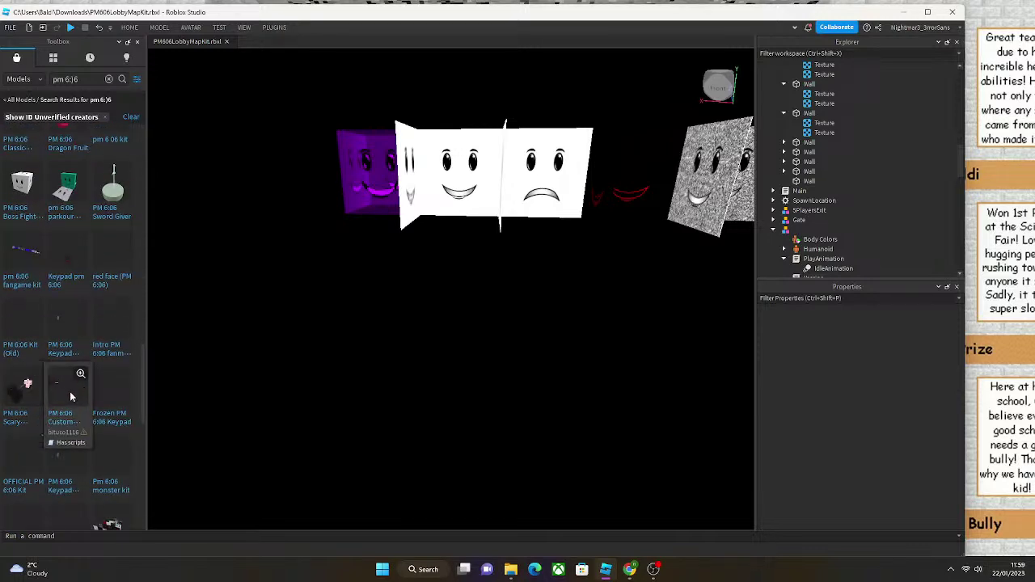
# Insert the Frozen PM 6:06 Keypad model, examine its keypad and red-faced wall, and remove it again.
pyautogui.click(119, 380)
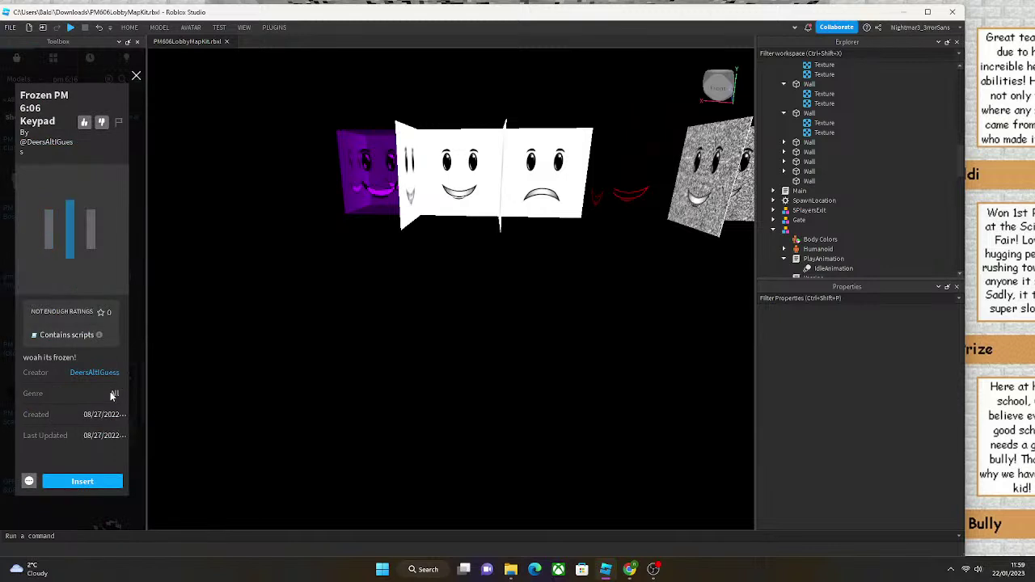
pyautogui.click(82, 481)
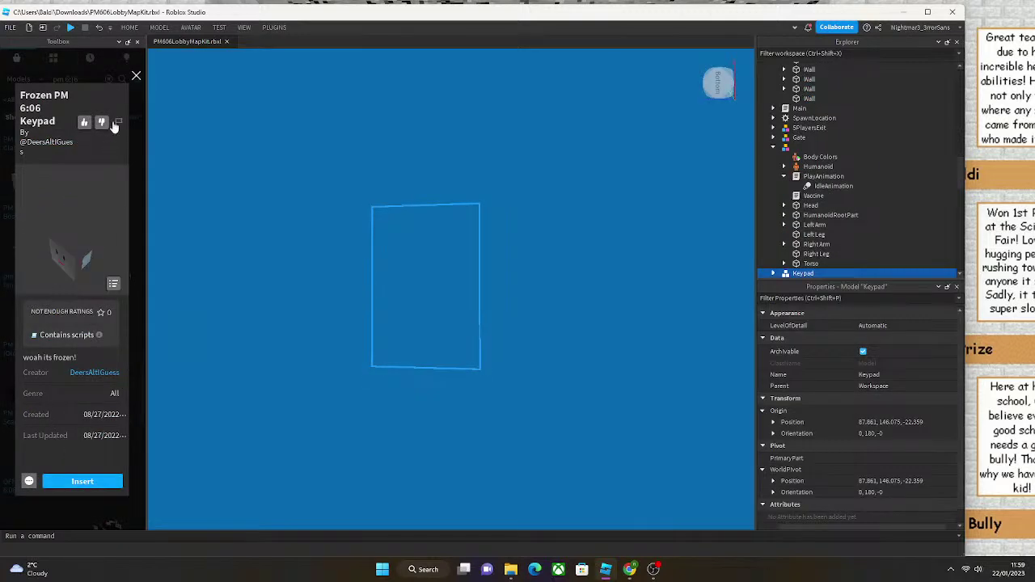
pyautogui.click(136, 76)
pyautogui.press('f')
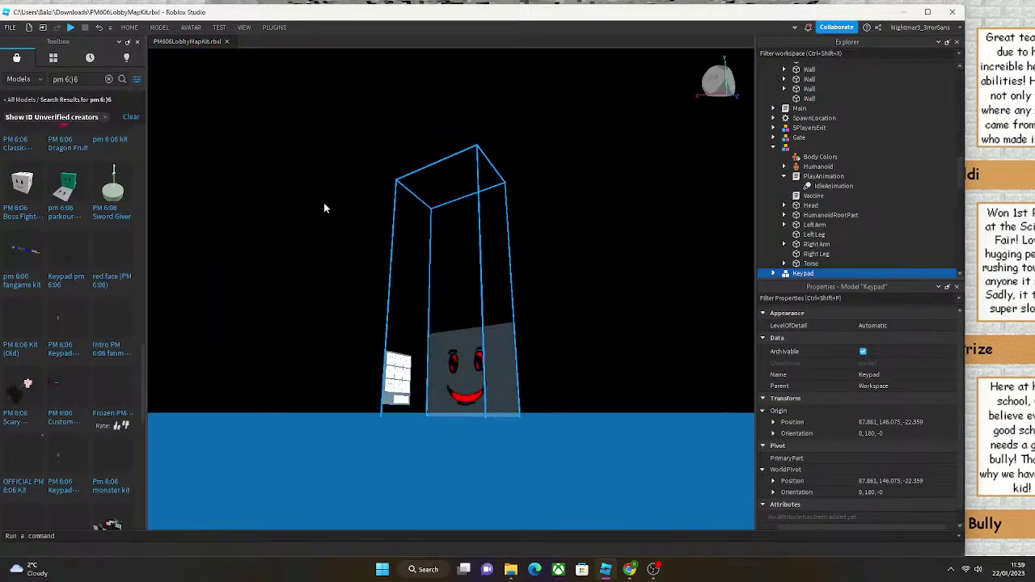
pyautogui.press('w')
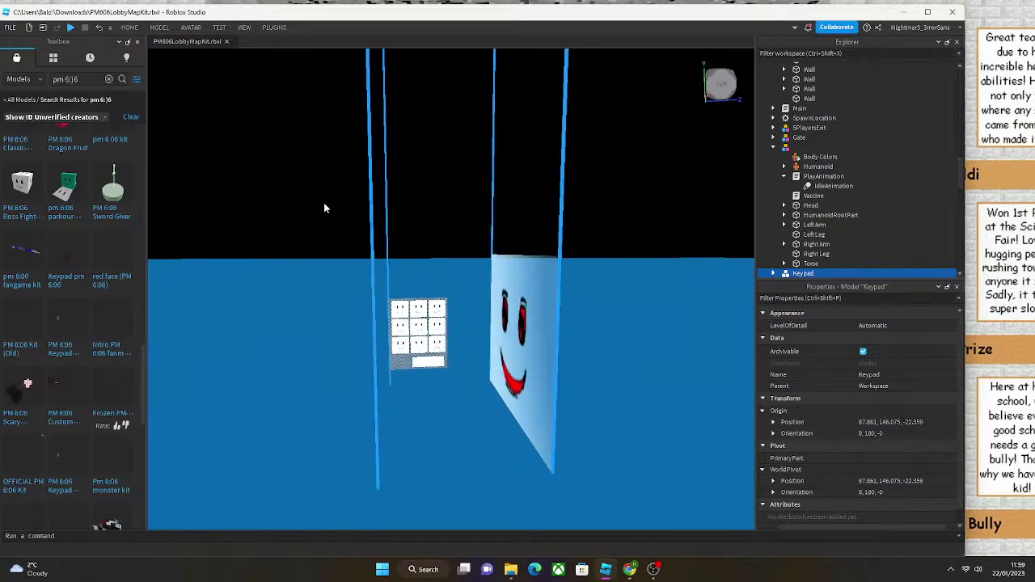
pyautogui.press('s')
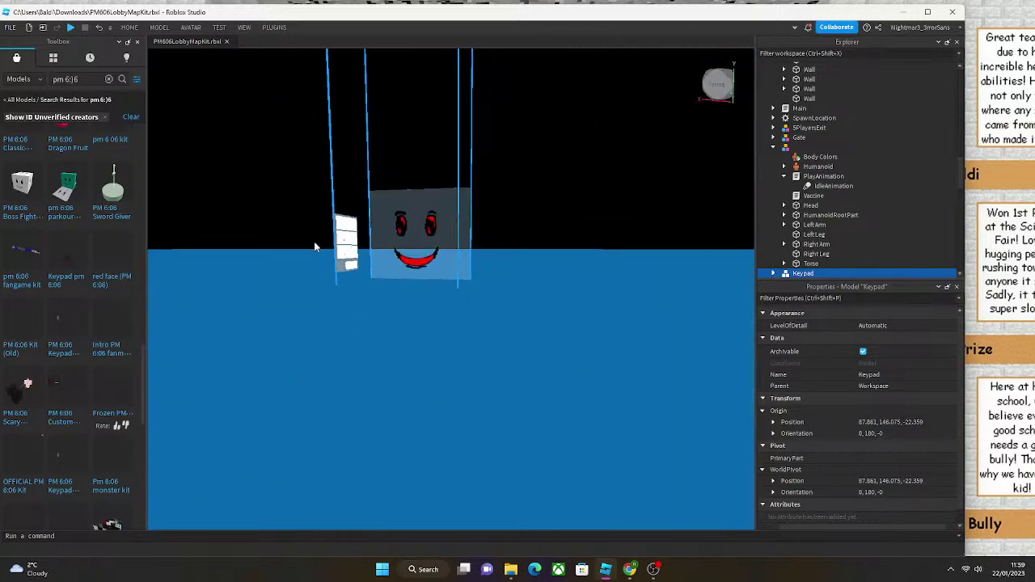
pyautogui.click(315, 247)
# Insert the PM 6:06 EXIT model from further down the search results.
pyautogui.press('w')
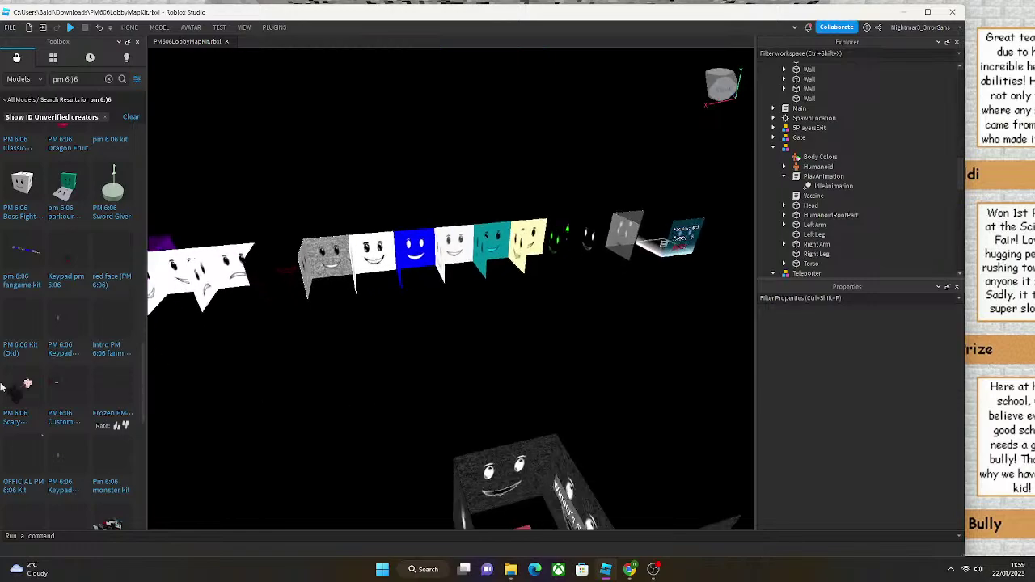
pyautogui.scroll(-3, 28, 380)
pyautogui.press('s')
pyautogui.scroll(-2, 27, 397)
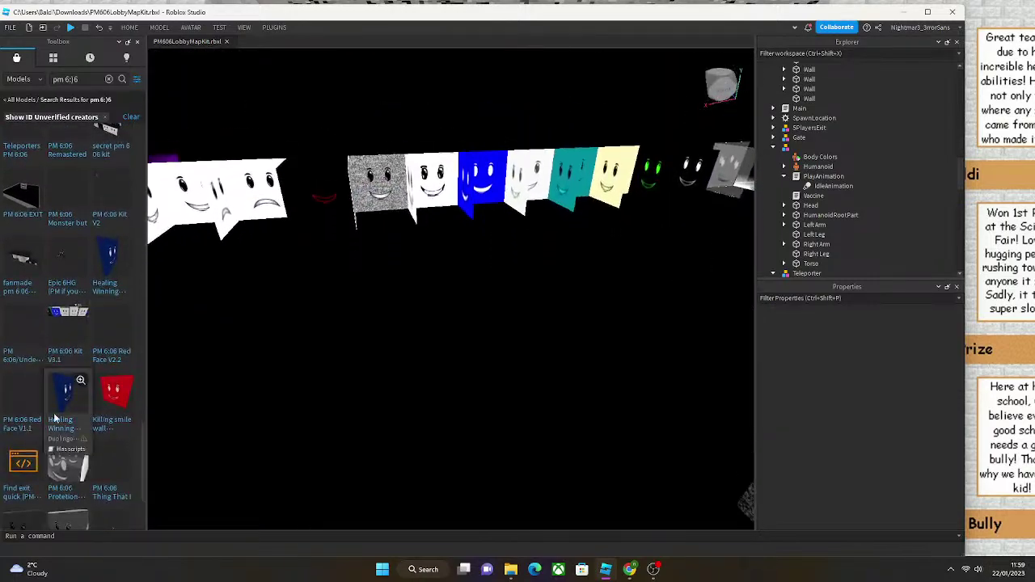
pyautogui.press('a')
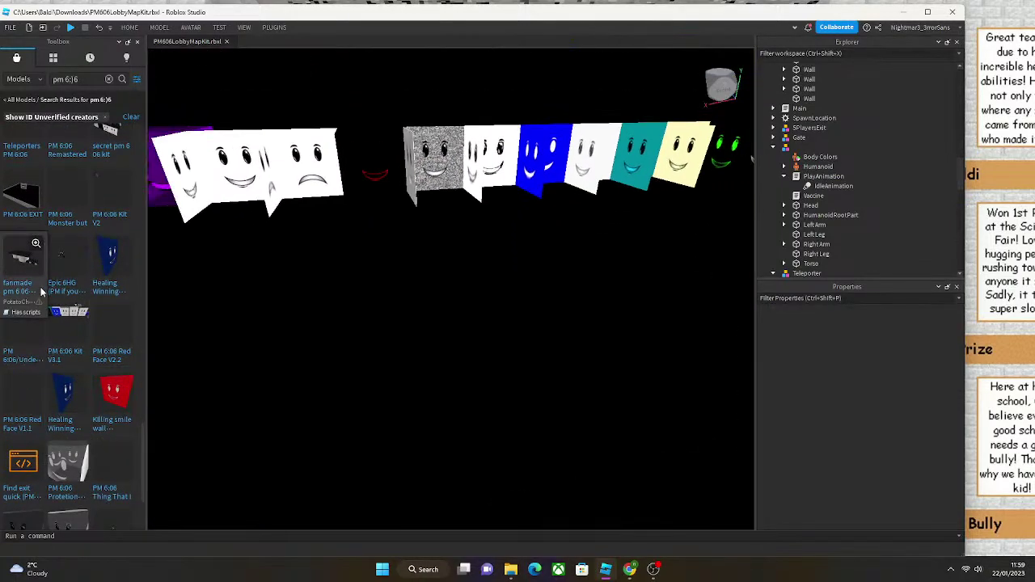
pyautogui.click(22, 196)
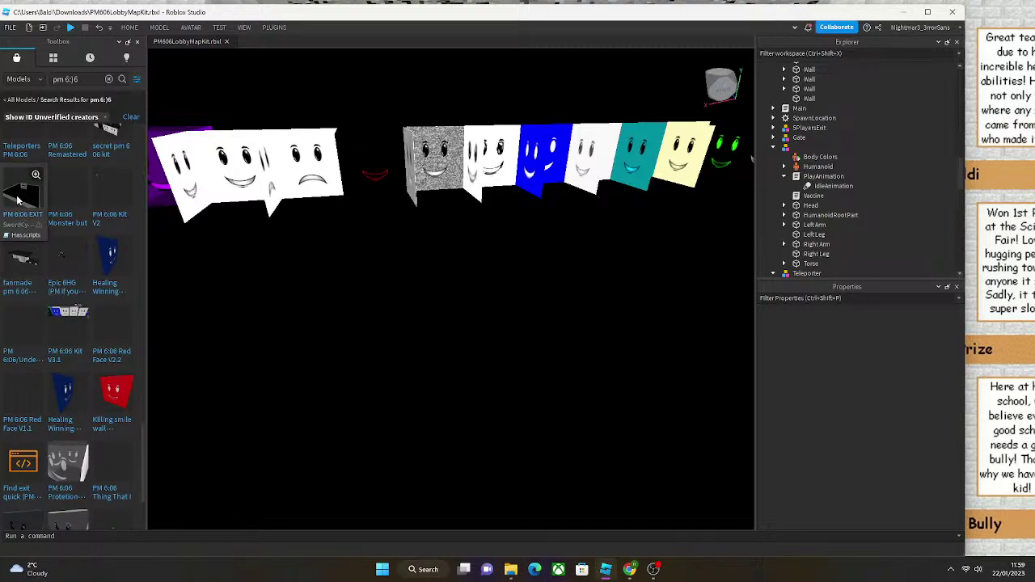
# Rotate the inserted exit model and place it in the corridor between the walls beside the Sublevel 1 sign.
pyautogui.moveTo(345, 289); pyautogui.dragTo(421, 318, button='right')
pyautogui.hotkey('ctrl', 'r')
pyautogui.moveTo(548, 372); pyautogui.dragTo(508, 372)
# Extend both side walls of the Sublevel 1 corridor to a length of 20 using a 10-stud move snap.
pyautogui.click(506, 451)
pyautogui.moveTo(506, 450); pyautogui.dragTo(506, 451, button='right')
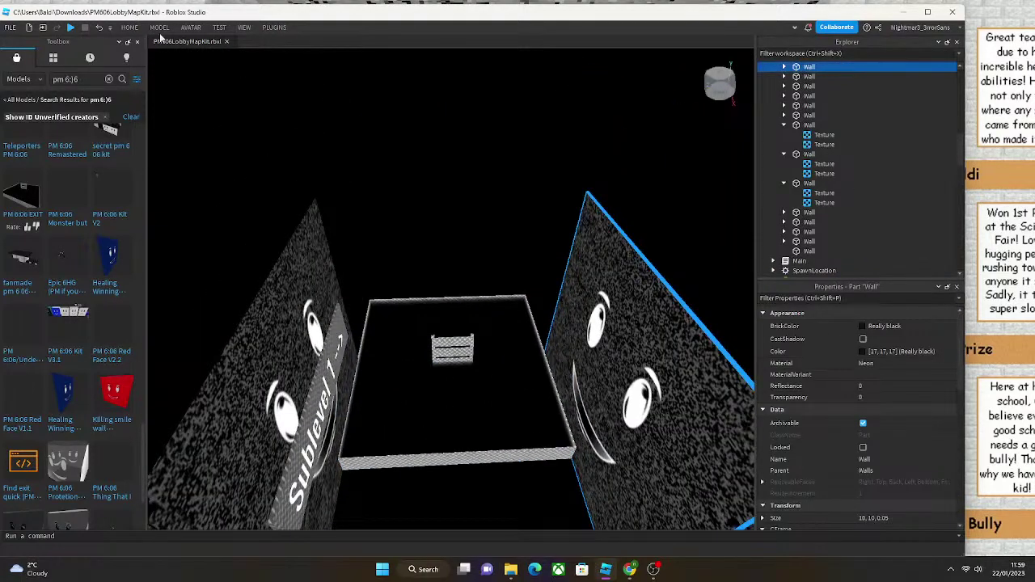
pyautogui.click(159, 27)
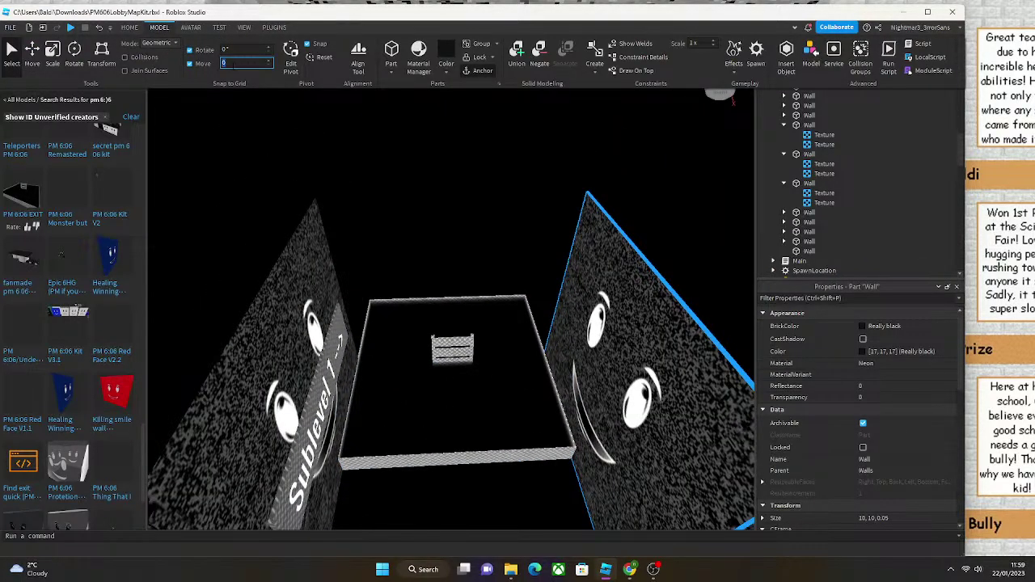
pyautogui.click(51, 50)
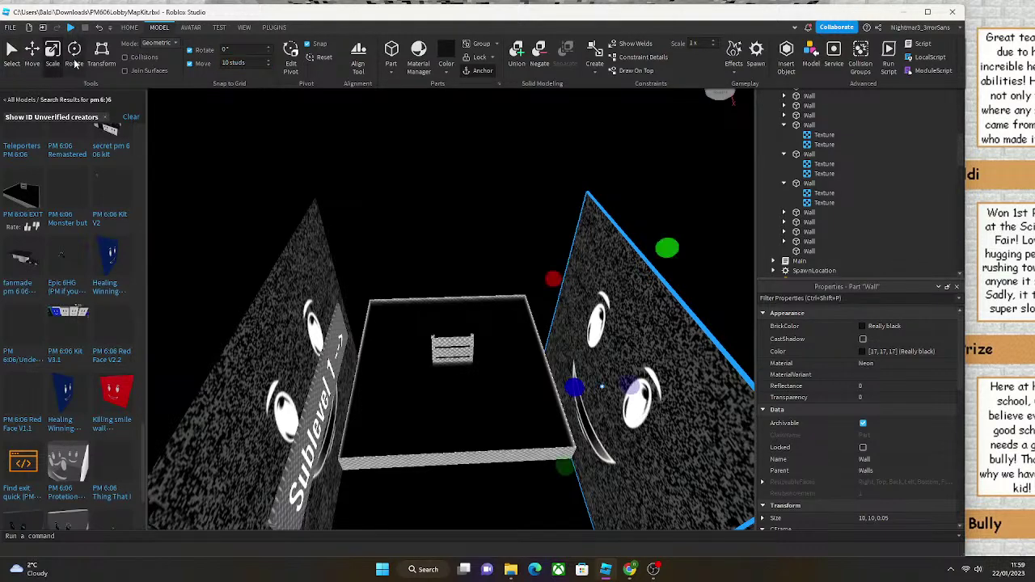
pyautogui.moveTo(564, 277); pyautogui.dragTo(513, 232)
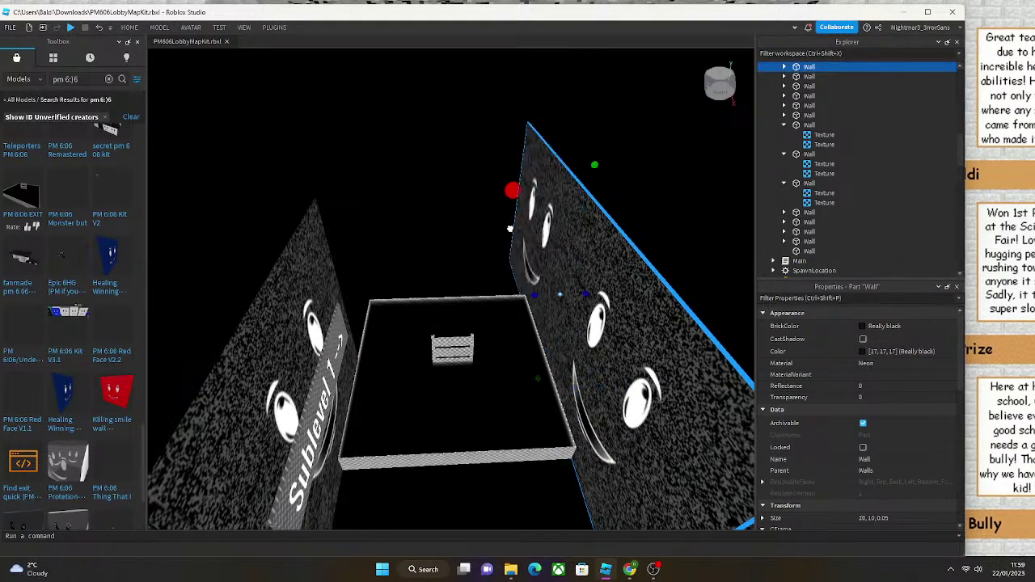
pyautogui.click(324, 266)
pyautogui.moveTo(348, 285); pyautogui.dragTo(380, 221)
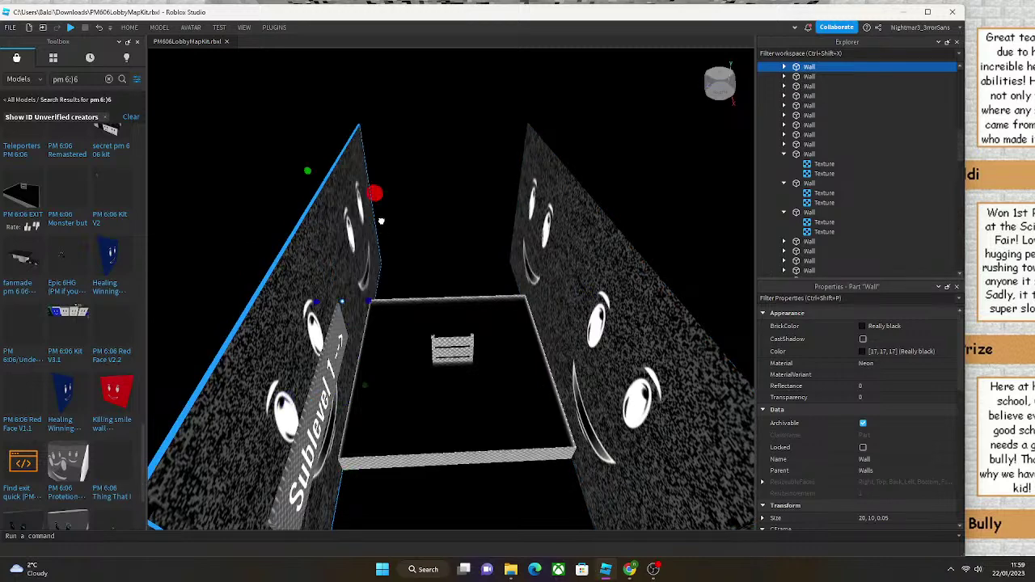
# Duplicate the extended corridor wall, rotate it crosswise, and move it with 0-stud snapping to close the far end behind the exit model.
pyautogui.hotkey('ctrl', 'd')
pyautogui.hotkey('ctrl', 'r')
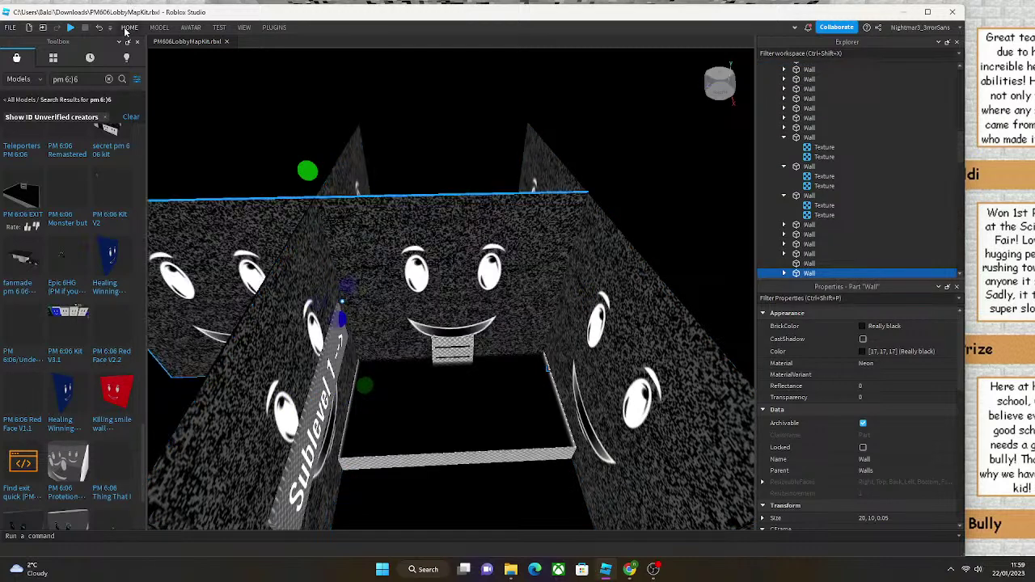
pyautogui.click(130, 28)
pyautogui.click(159, 27)
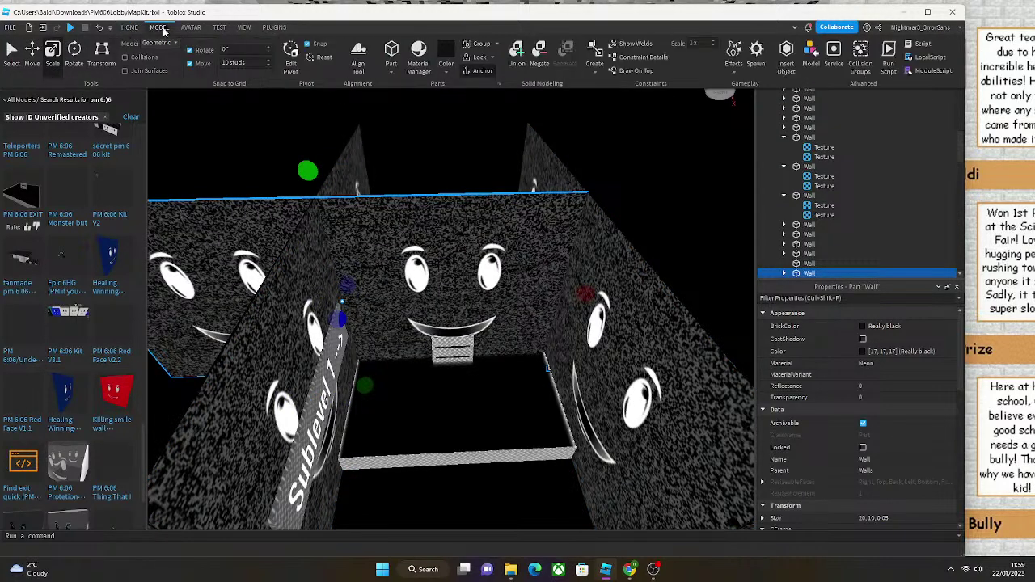
pyautogui.click(234, 63)
pyautogui.click(38, 65)
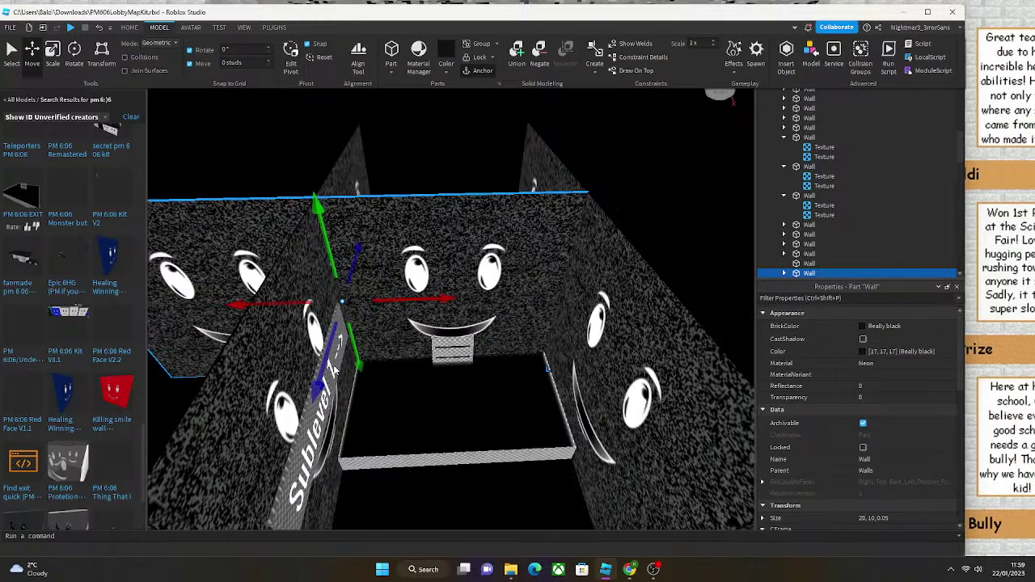
pyautogui.moveTo(331, 367); pyautogui.dragTo(360, 437)
pyautogui.click(446, 413)
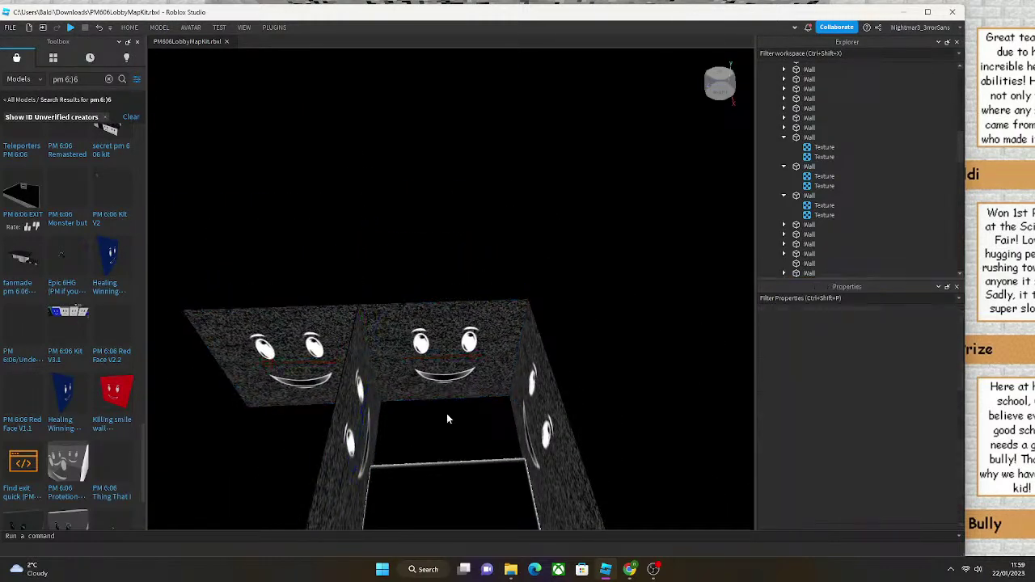
# Start a play test of the map and look around the corridors near the Sublevel 1 exit platform.
pyautogui.scroll(-5, 446, 413)
pyautogui.scroll(-10, 449, 408)
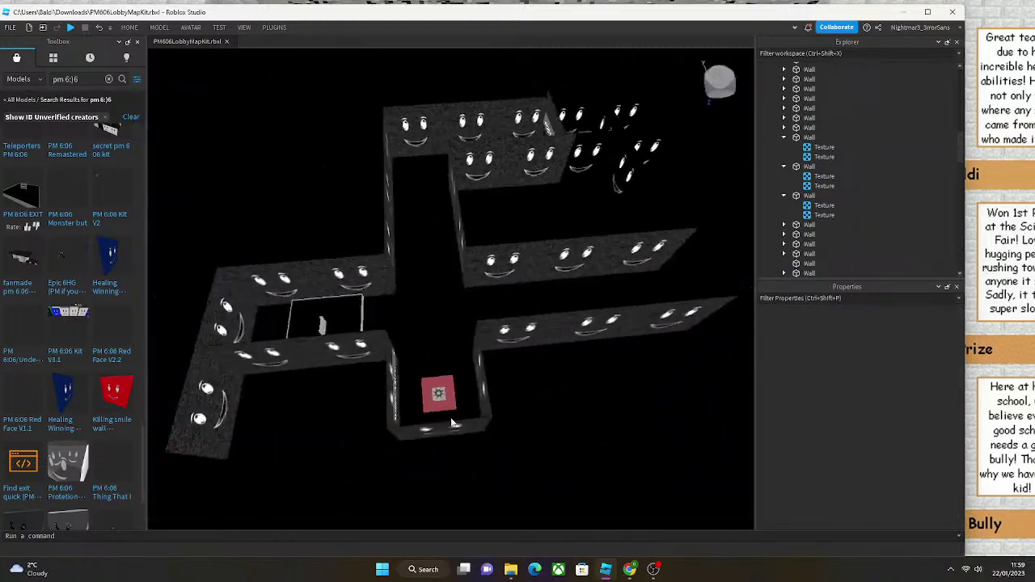
pyautogui.scroll(-2, 451, 422)
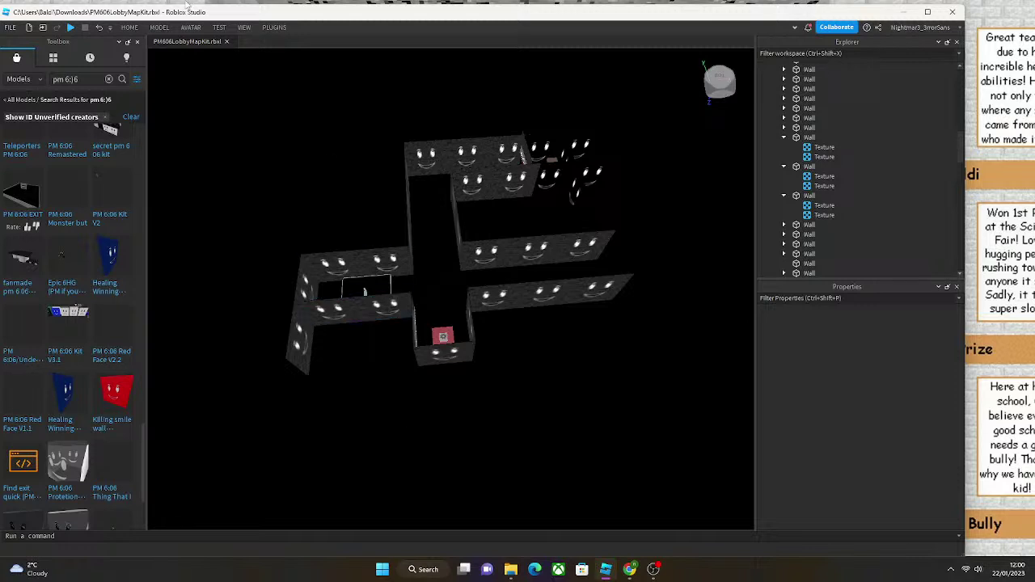
pyautogui.click(105, 29)
pyautogui.click(127, 28)
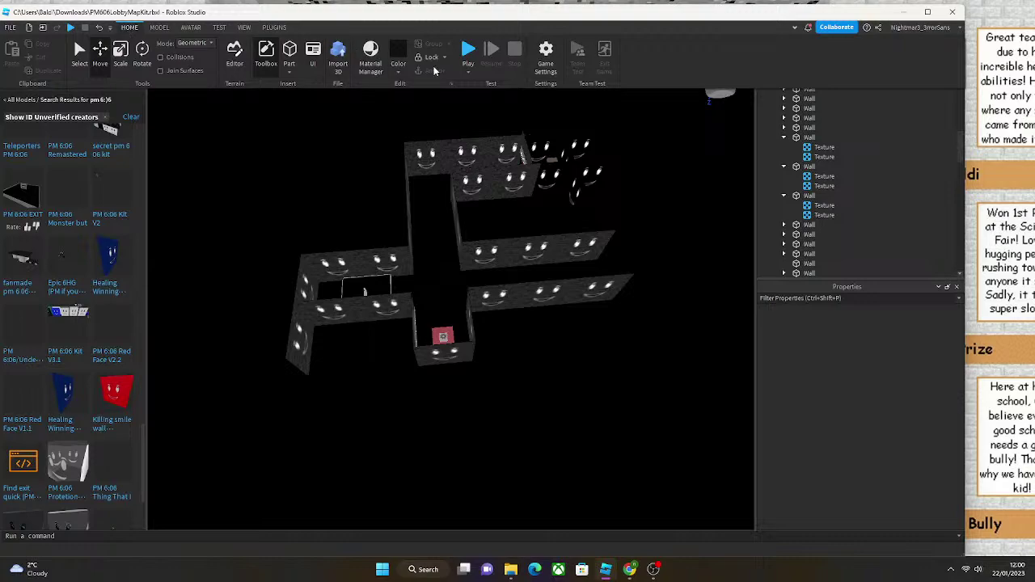
pyautogui.click(468, 50)
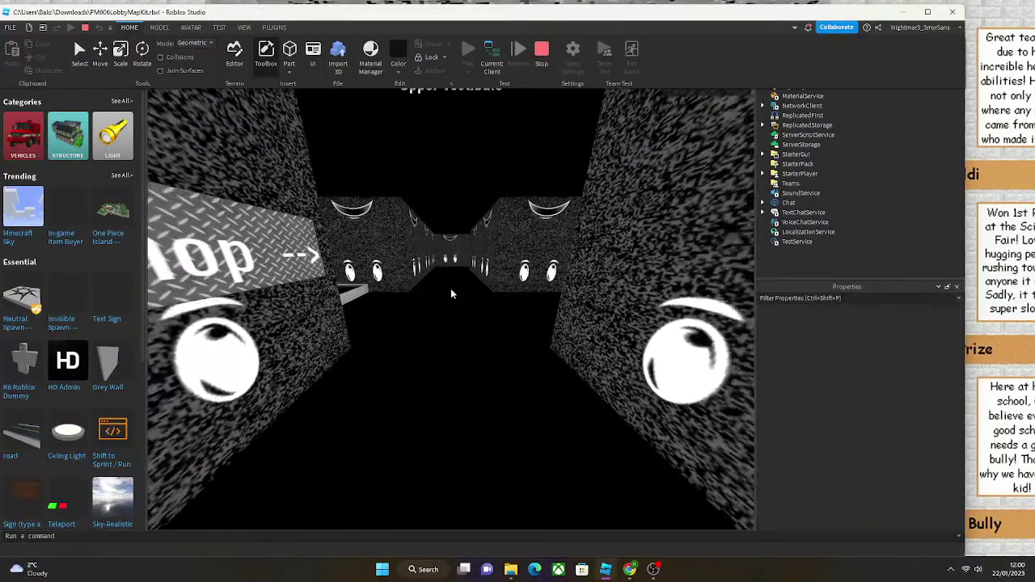
pyautogui.click(450, 288)
pyautogui.moveTo(450, 288); pyautogui.dragTo(453, 294, button='right')
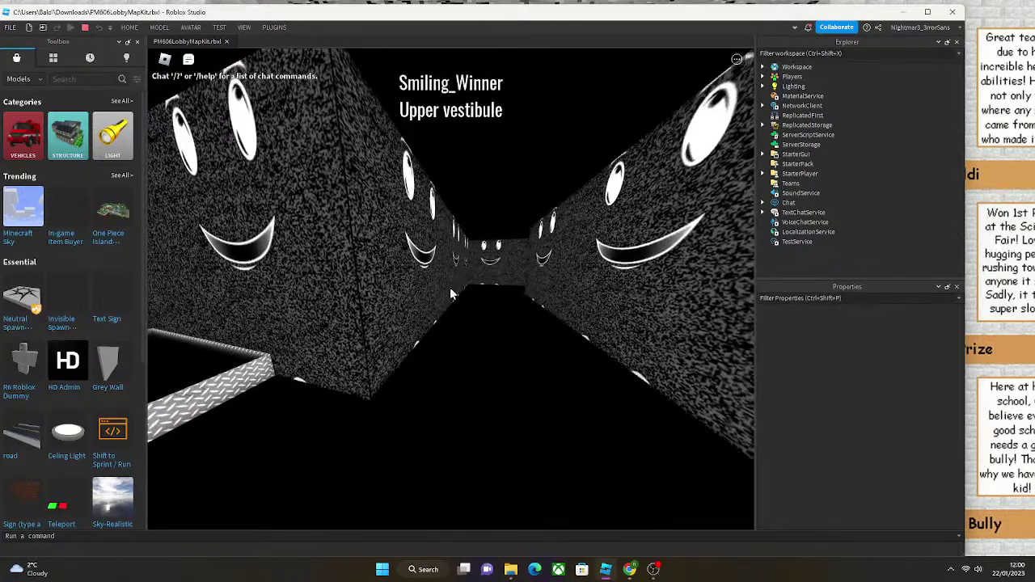
pyautogui.moveTo(451, 294); pyautogui.dragTo(451, 293, button='right')
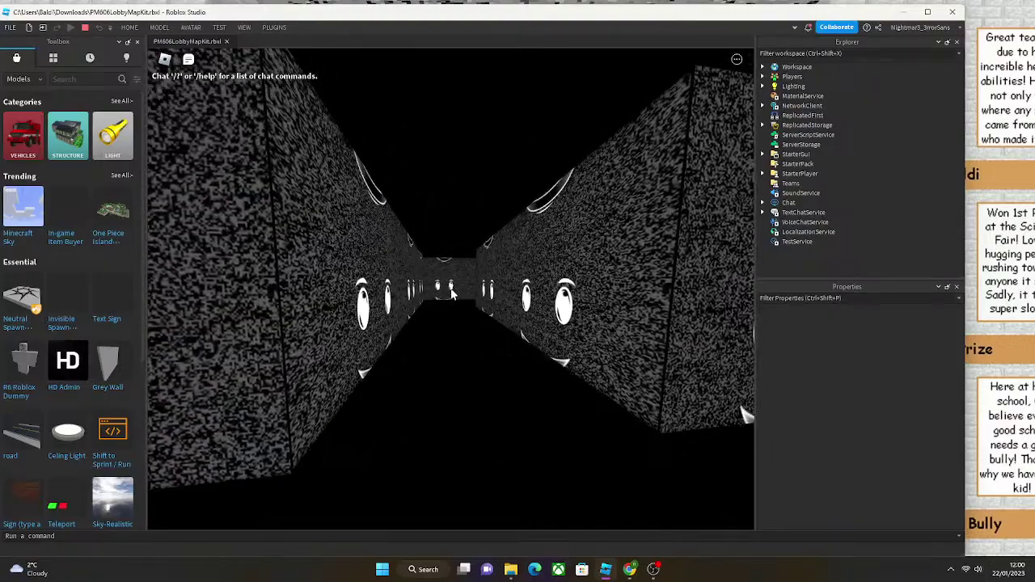
# Walk through the checkpoints corridor, past the Sublevel 1 exit and up to the winner's shop, and leave the play test.
pyautogui.press('w')
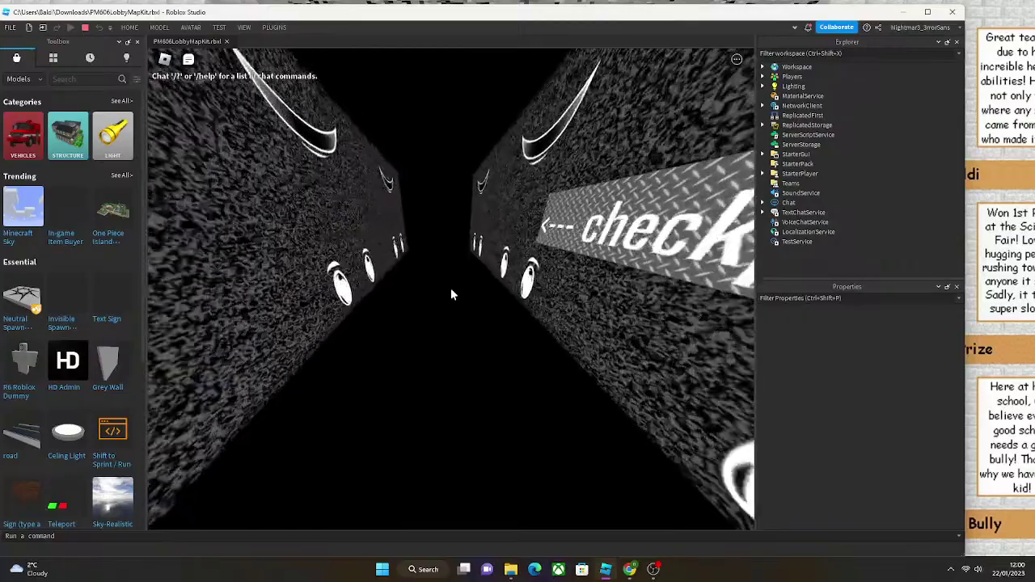
pyautogui.press('w')
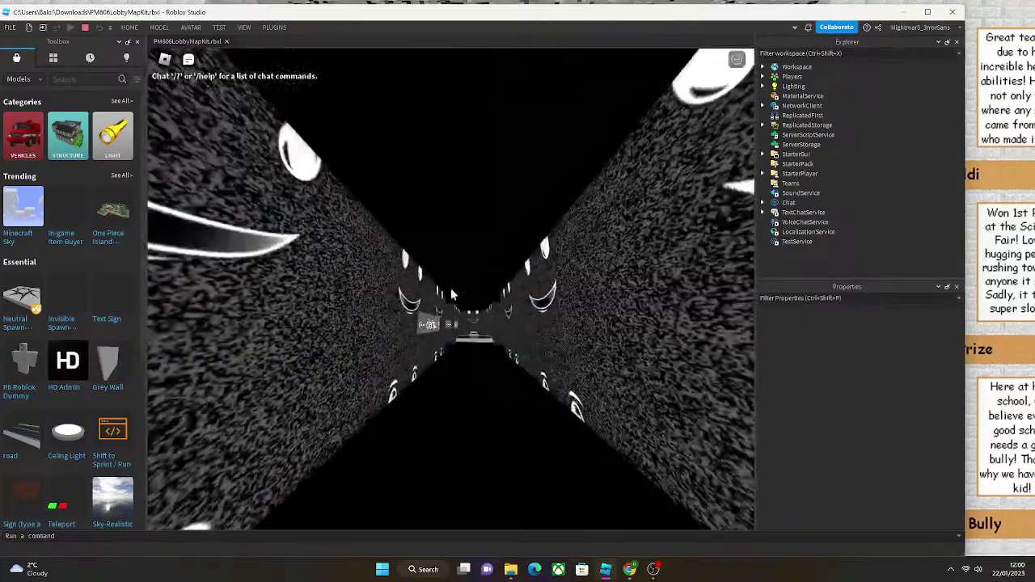
pyautogui.press('w')
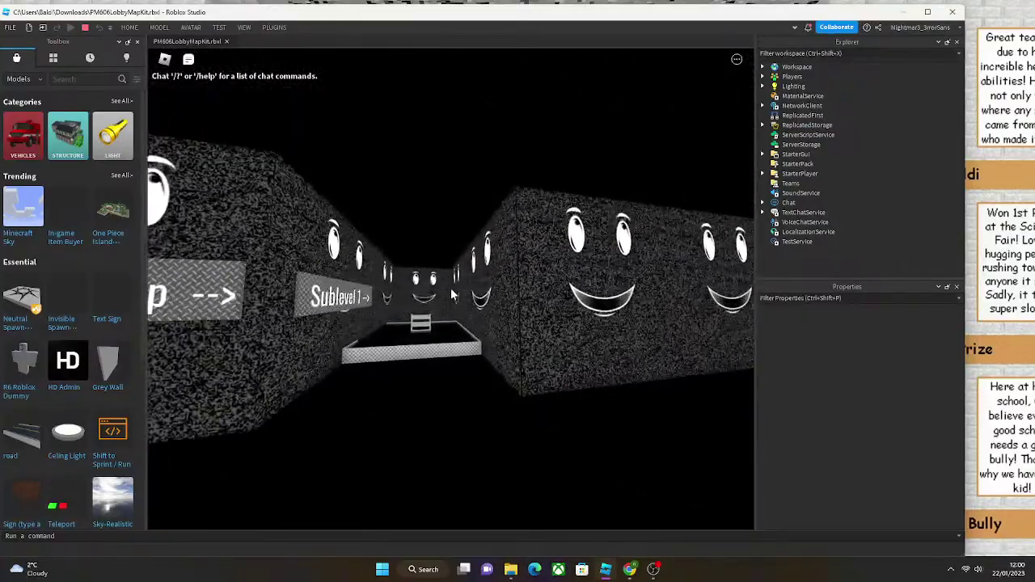
pyautogui.press('w')
pyautogui.press('d')
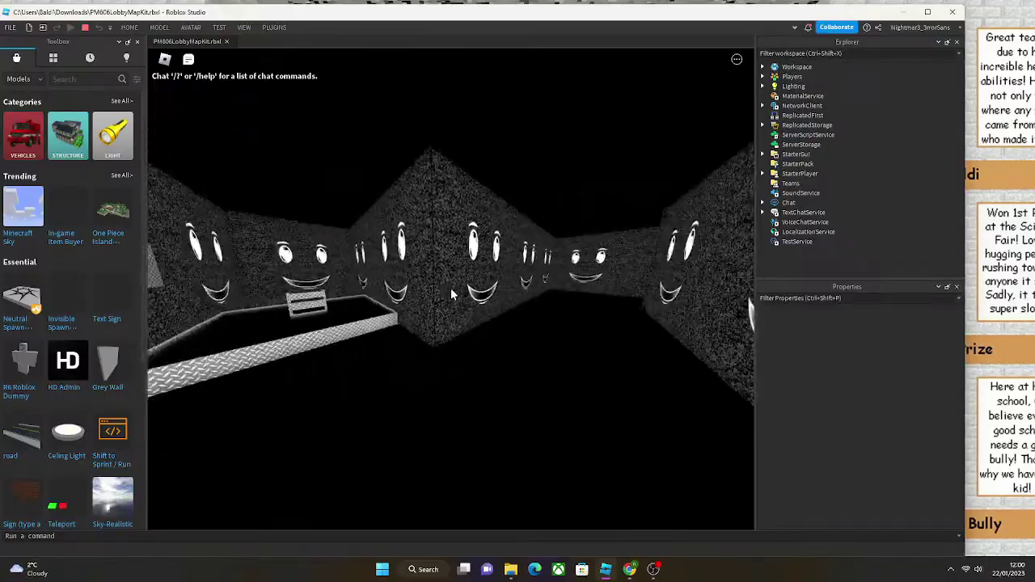
pyautogui.press('w')
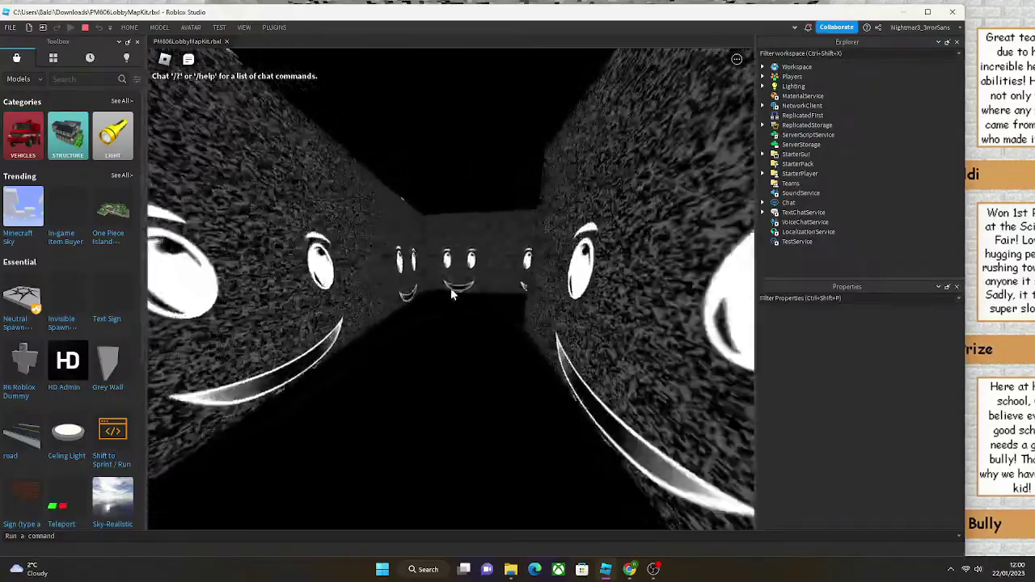
pyautogui.press('w')
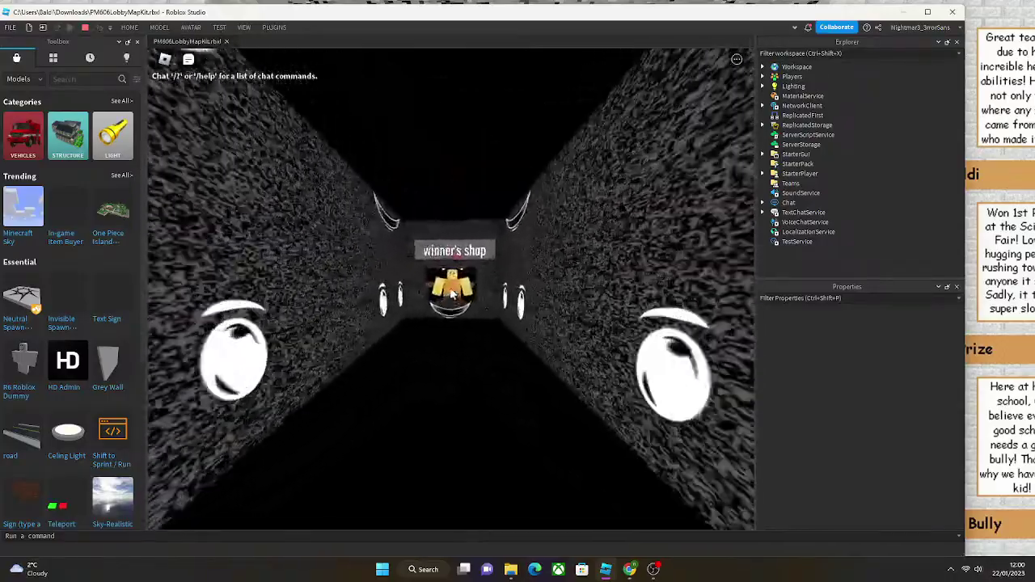
pyautogui.press('w')
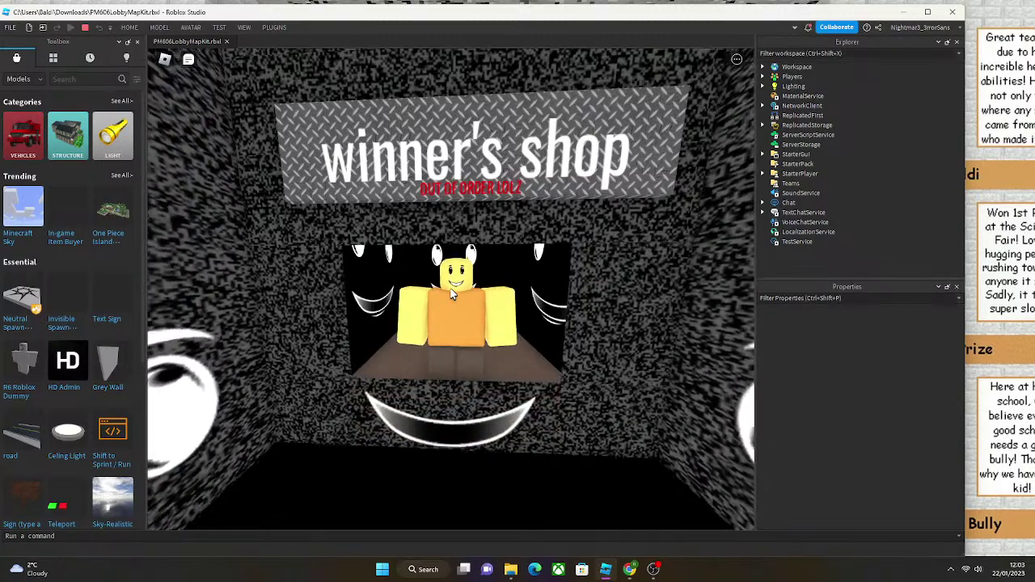
pyautogui.press('Escape')
pyautogui.press('l')
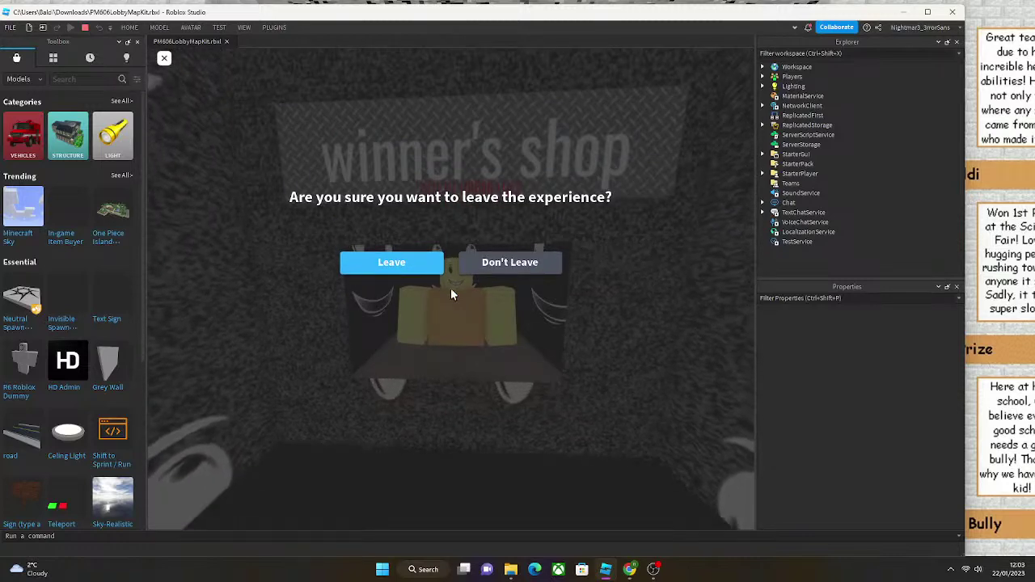
pyautogui.press('Return')
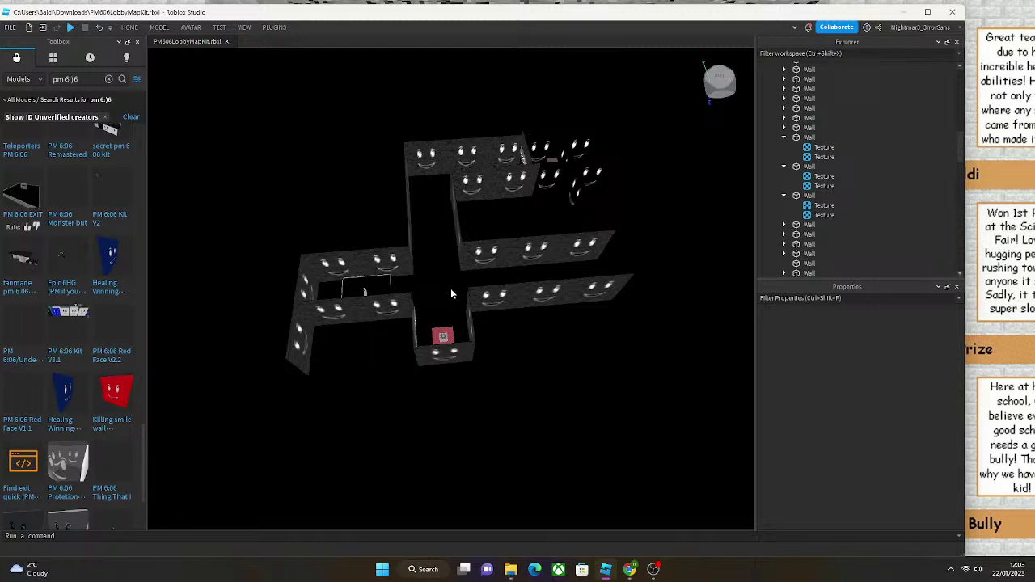
# Inspect the corridor layout from above and the winner's shop counter up close in the editor.
pyautogui.scroll(10, 451, 293)
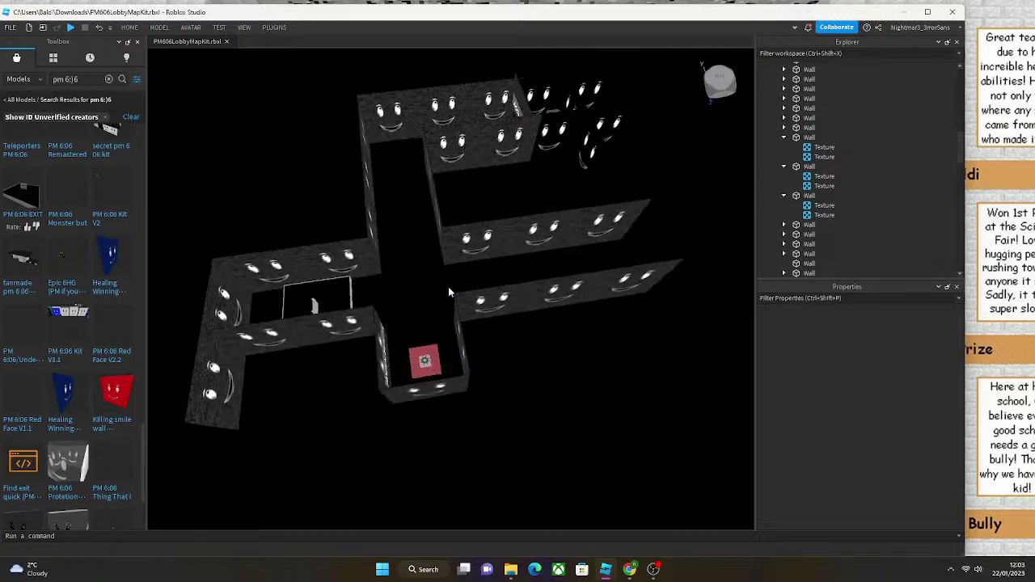
pyautogui.scroll(-10, 450, 293)
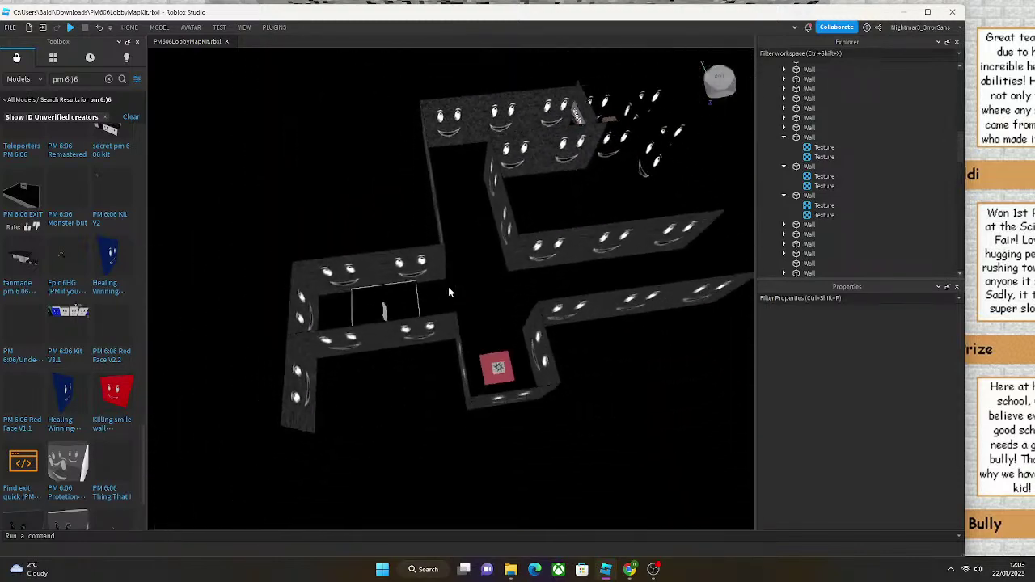
pyautogui.press('w')
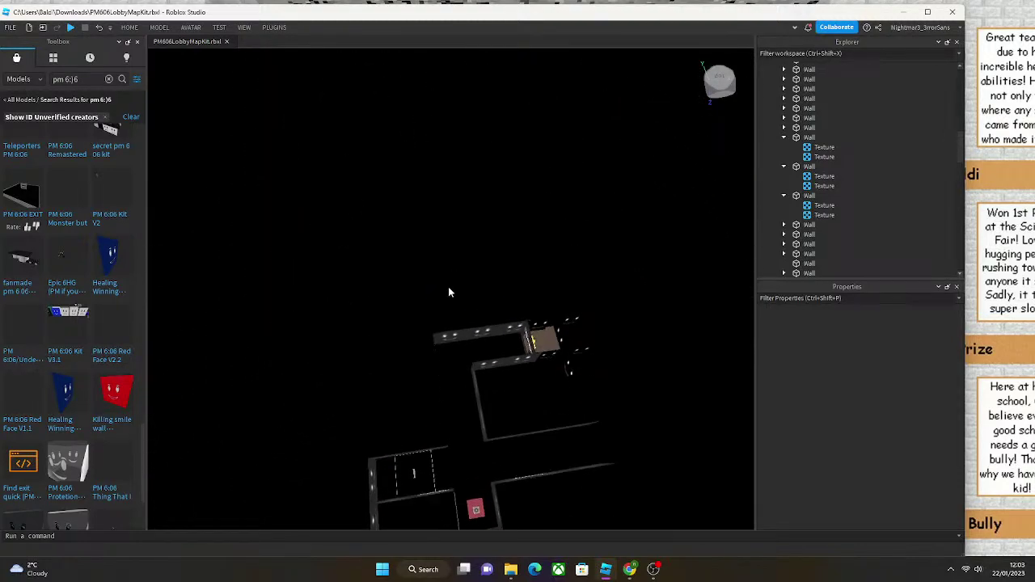
pyautogui.press('s')
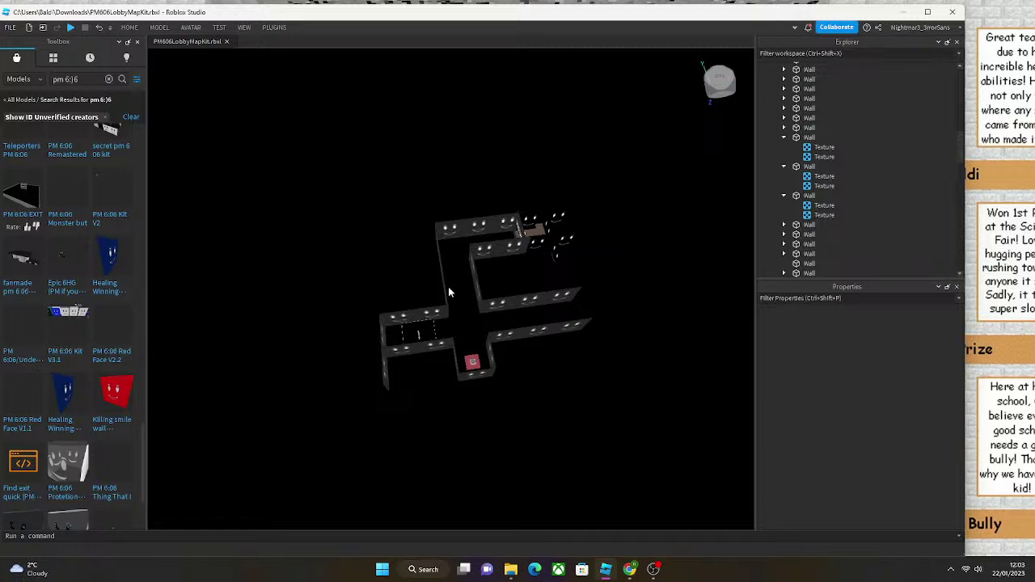
pyautogui.press('w')
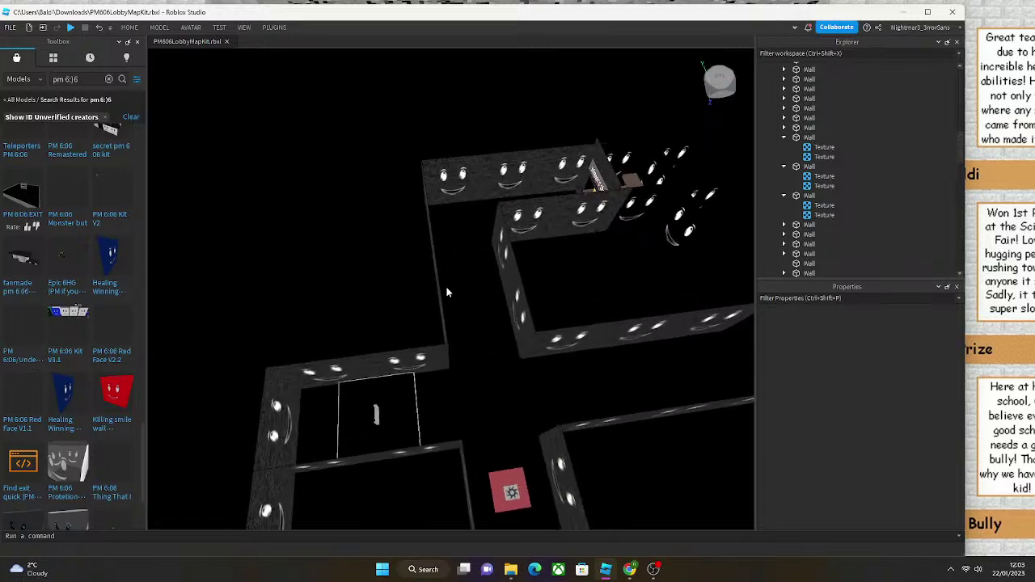
pyautogui.moveTo(447, 293); pyautogui.dragTo(443, 289, button='right')
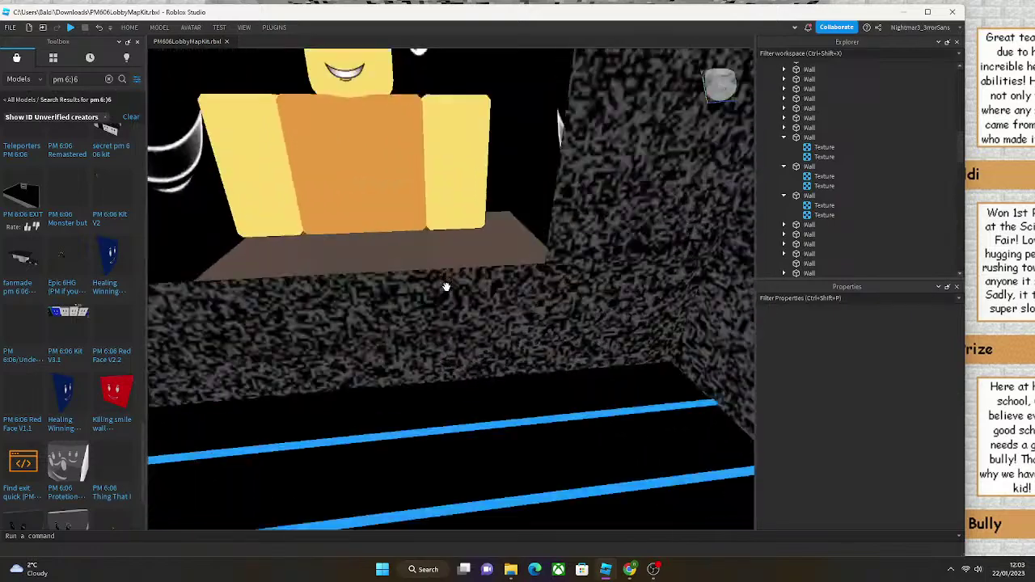
pyautogui.press('s')
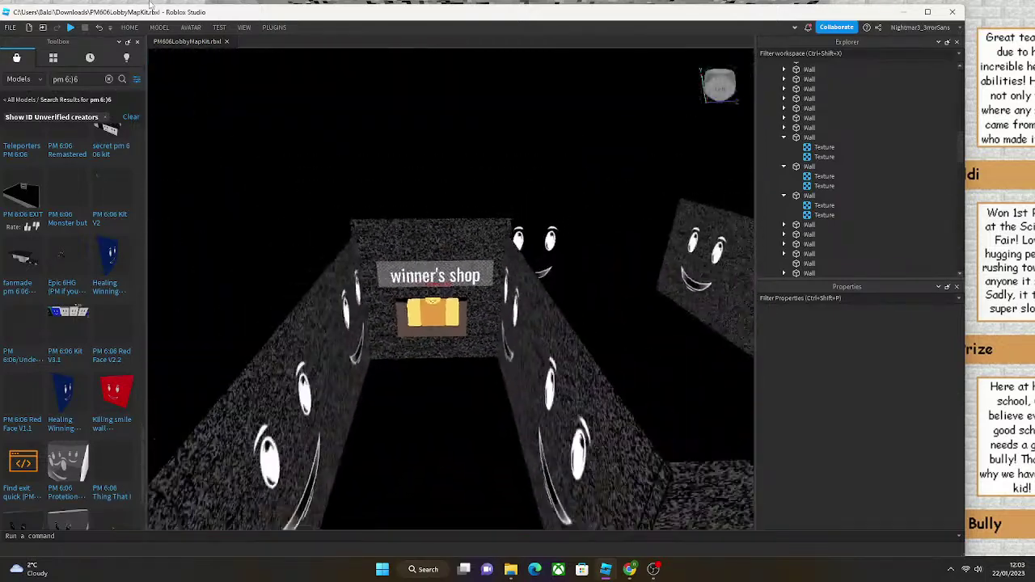
# Play-test the map again, try the Sublevel 1 exit teleport, check the checkpoints corridor, and leave the test.
pyautogui.click(130, 28)
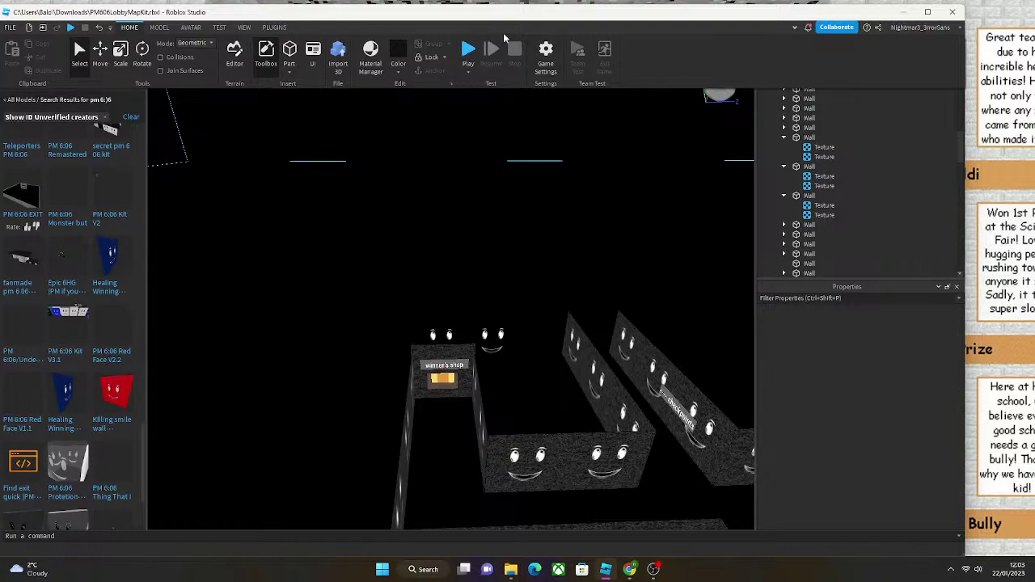
pyautogui.click(468, 50)
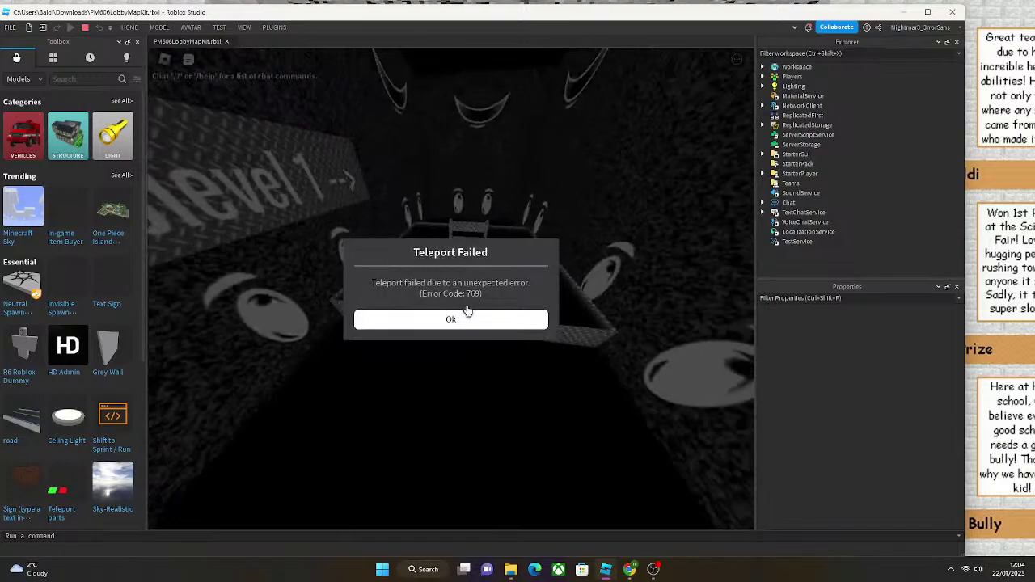
pyautogui.click(531, 315)
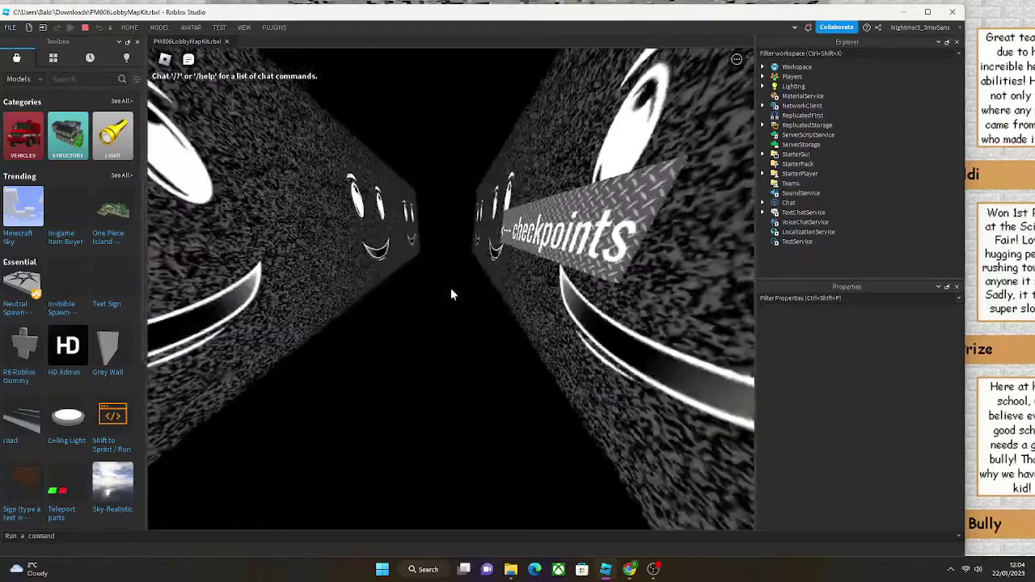
pyautogui.press('Escape')
pyautogui.press('l')
pyautogui.press('Return')
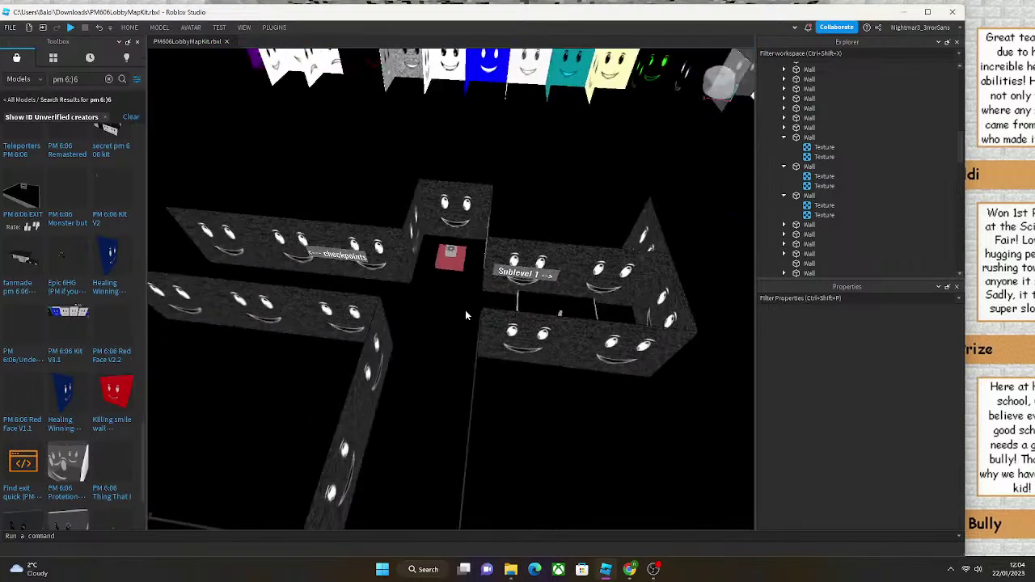
# Place a grey smiling-face ForceField wall across the open end of the checkpoints corridor.
pyautogui.click(441, 346)
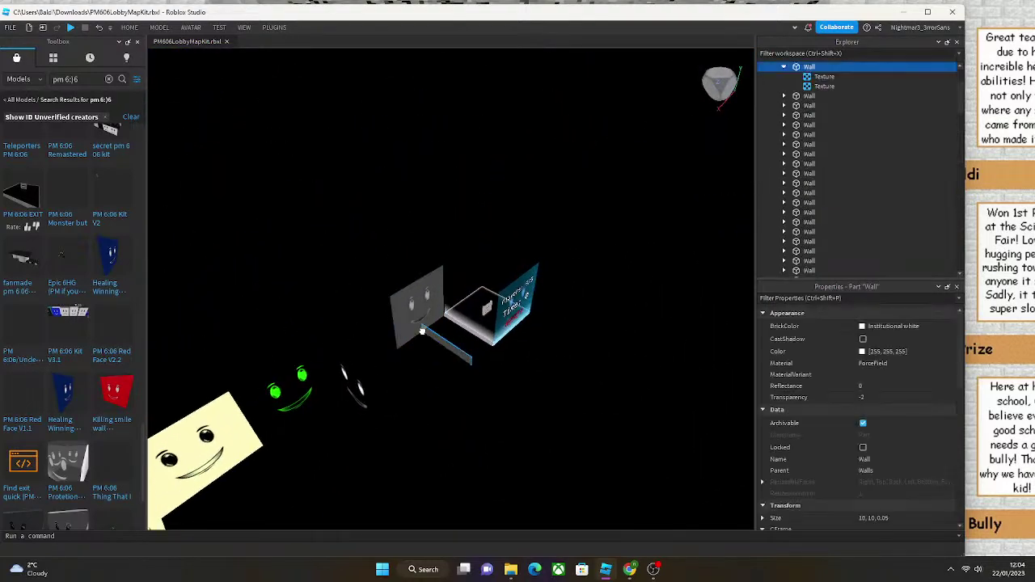
pyautogui.press('f')
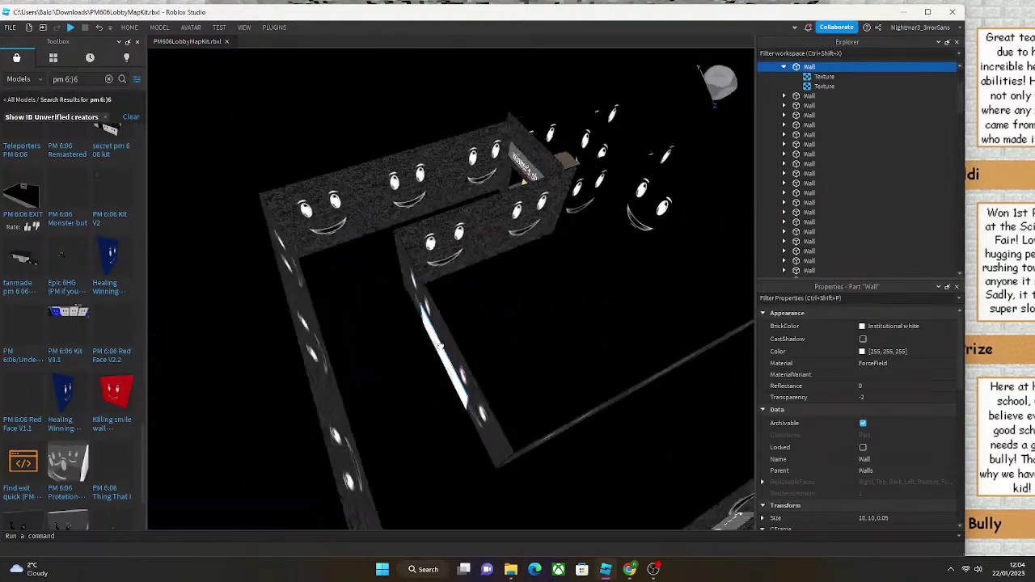
pyautogui.moveTo(440, 346); pyautogui.dragTo(440, 368, button='right')
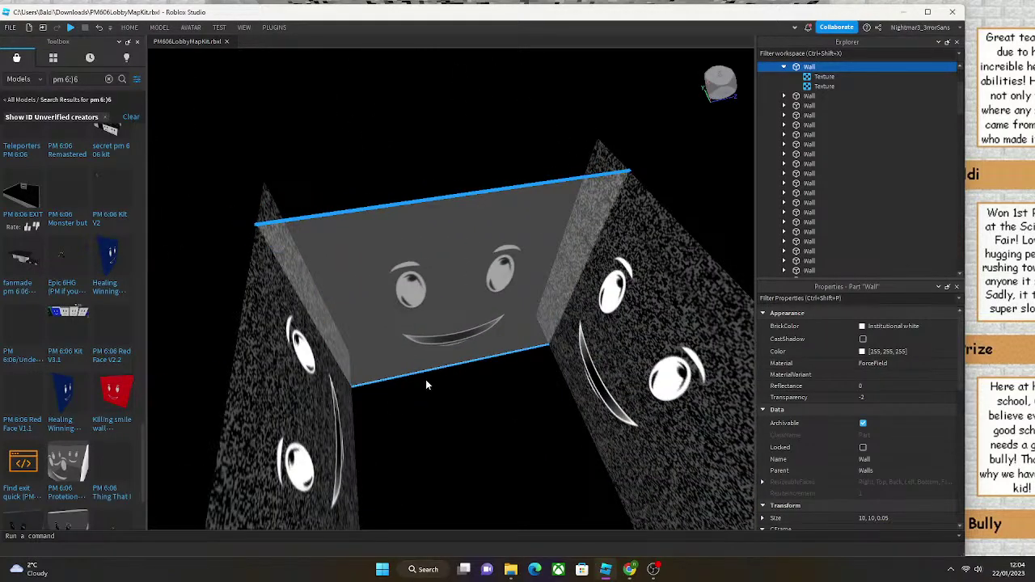
pyautogui.click(430, 380)
pyautogui.scroll(-6, 416, 376)
pyautogui.scroll(8, 410, 378)
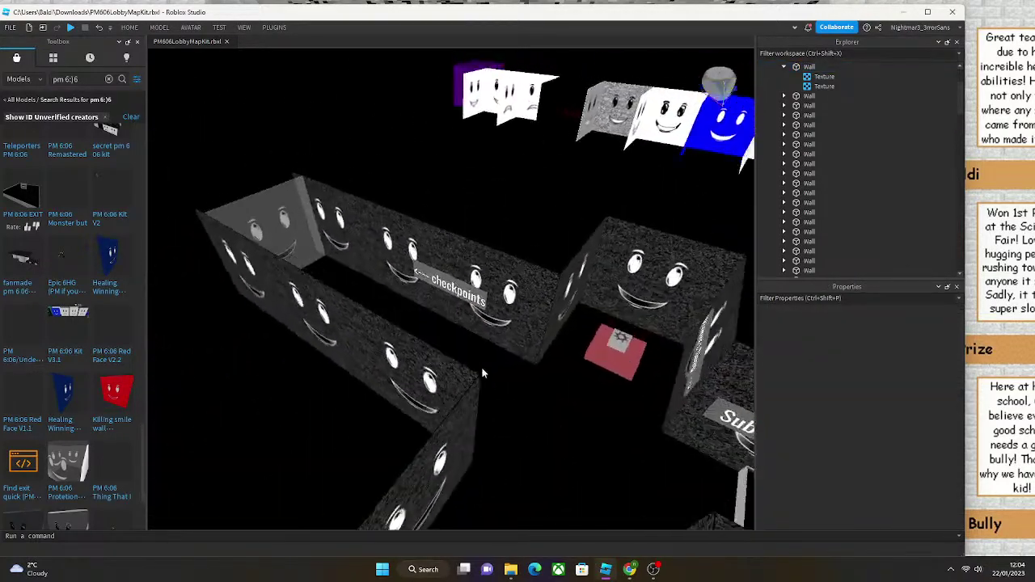
# Copy the checkpoints sign onto the grey end wall and change the copy's text to "not yet.".
pyautogui.click(479, 300)
pyautogui.moveTo(479, 301); pyautogui.dragTo(367, 184)
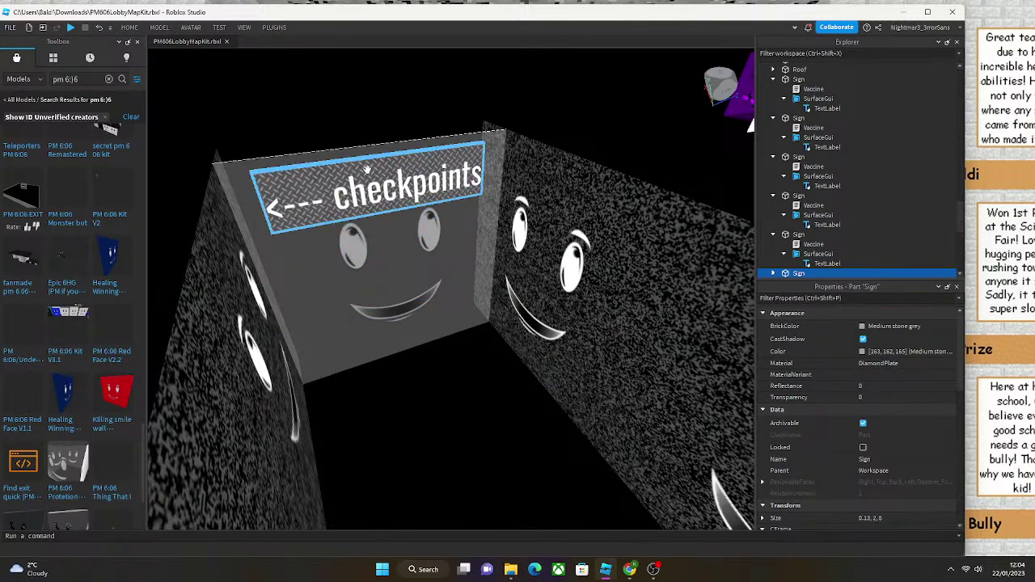
pyautogui.click(772, 275)
pyautogui.scroll(-3, 776, 259)
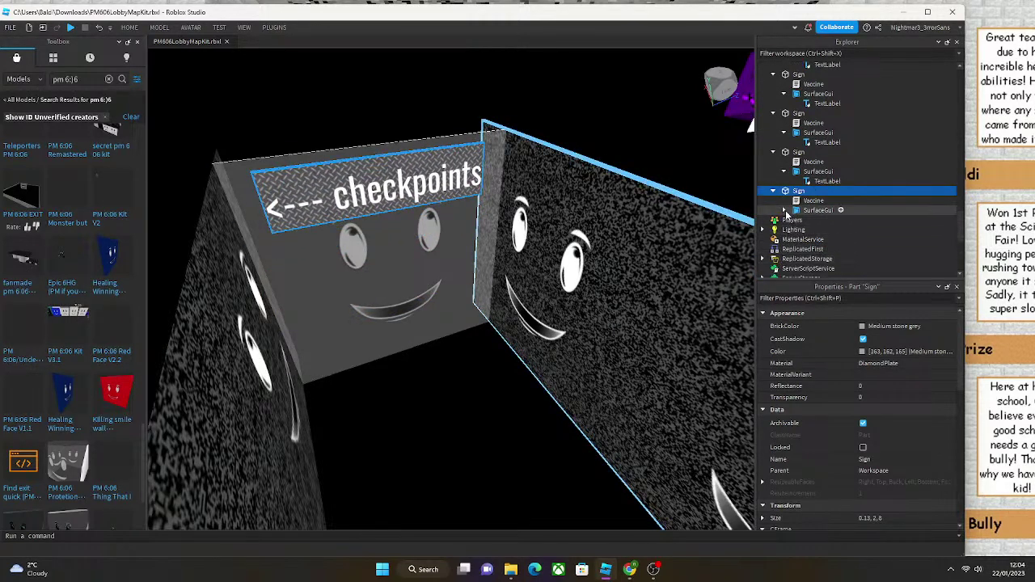
pyautogui.click(800, 220)
pyautogui.scroll(-10, 884, 415)
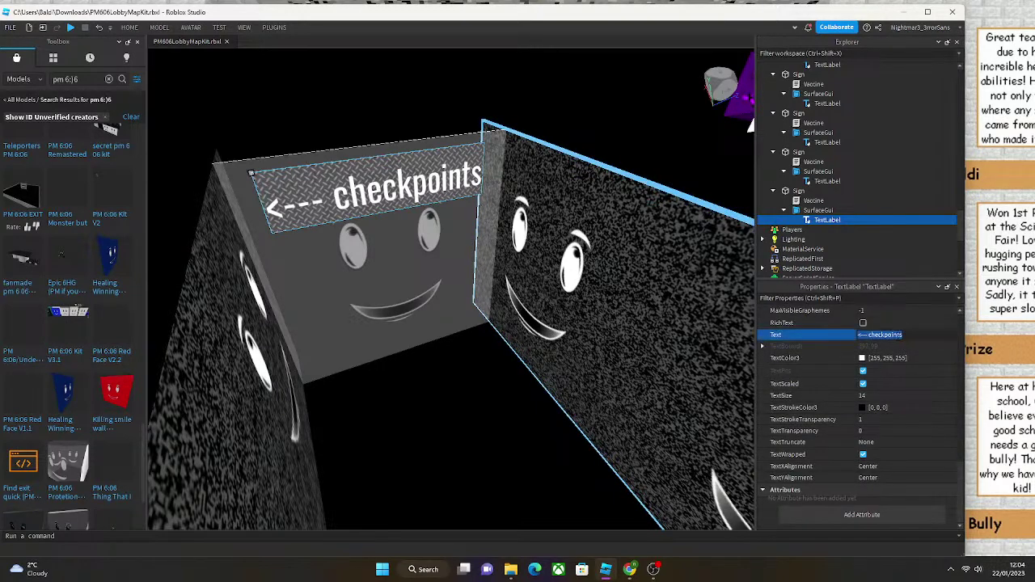
pyautogui.write('not yet.')
pyautogui.press('Return')
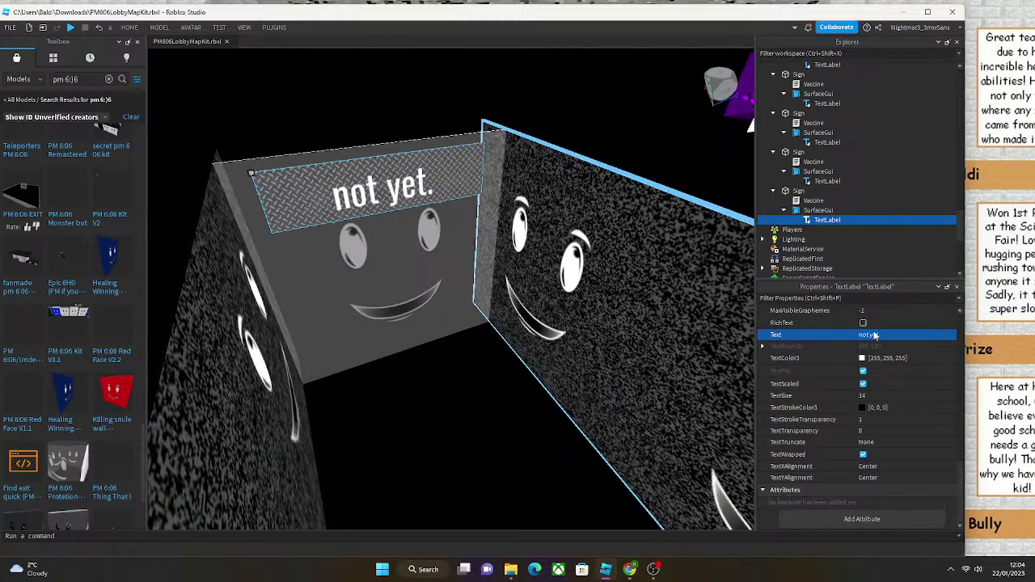
# Set the Transparency of the "not yet." sign's part to 1.
pyautogui.click(411, 205)
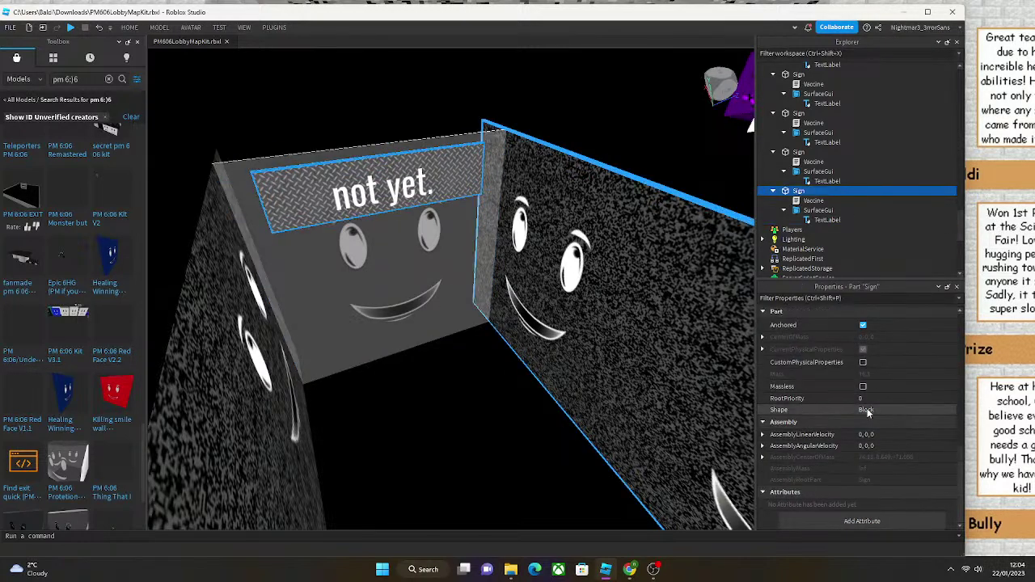
pyautogui.scroll(1, 881, 416)
pyautogui.click(870, 397)
pyautogui.write('1')
pyautogui.press('Return')
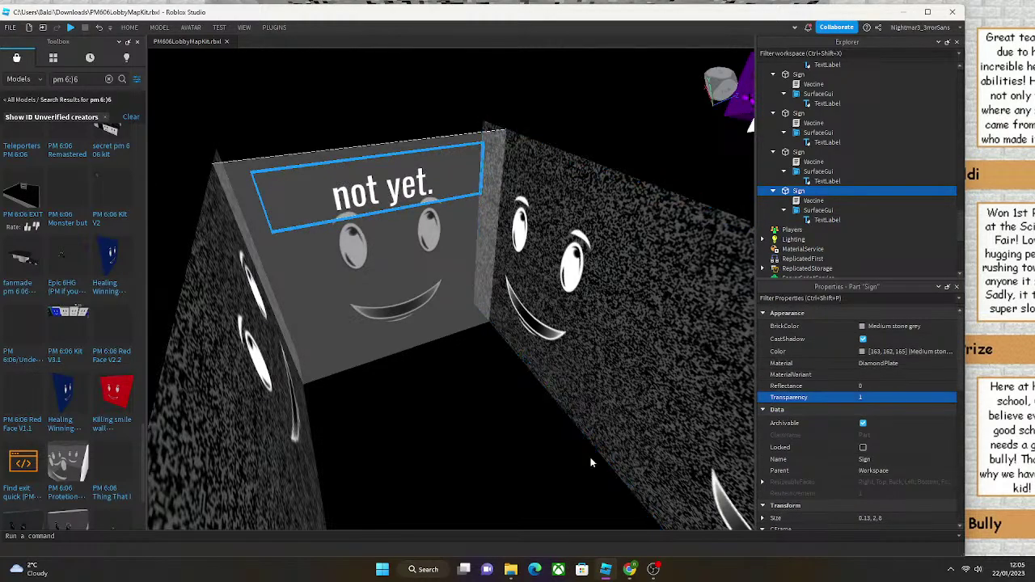
# Move the "not yet." sign down to the middle of the grey end wall.
pyautogui.click(509, 402)
pyautogui.scroll(-5, 507, 401)
pyautogui.scroll(3, 505, 402)
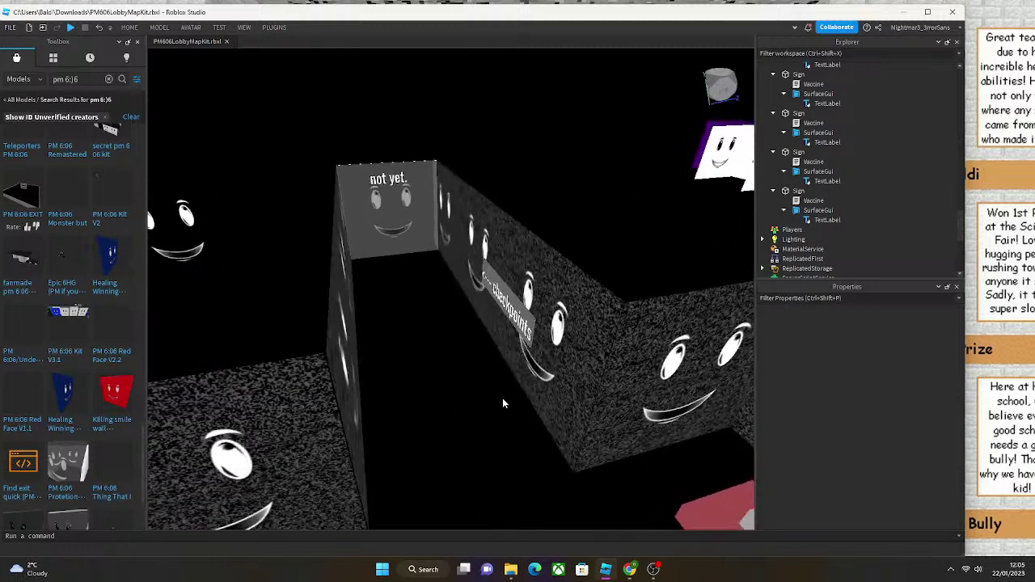
pyautogui.moveTo(404, 177); pyautogui.dragTo(406, 212)
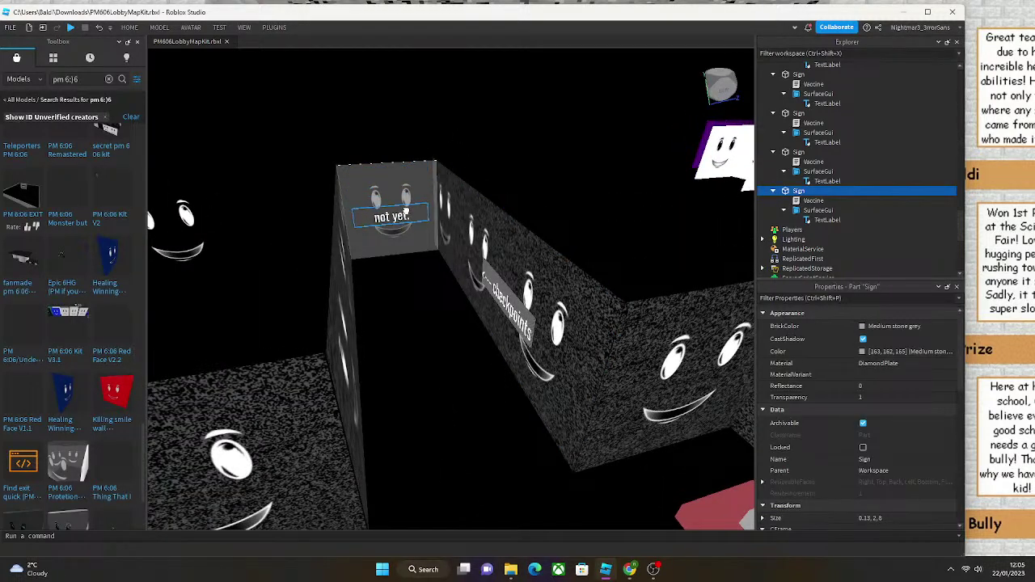
pyautogui.click(412, 323)
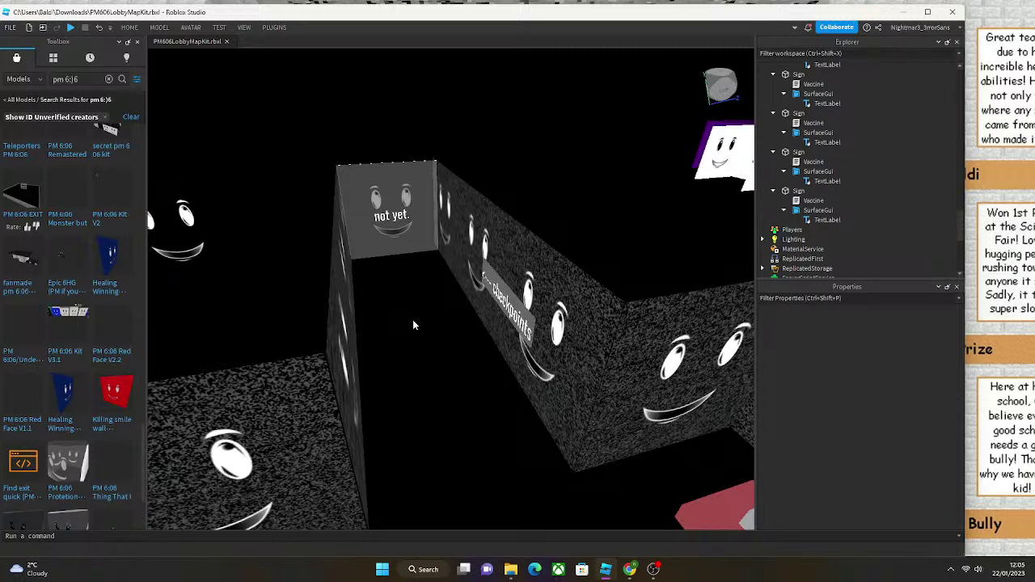
# Duplicate the "not yet." sign four times and scatter the copies around the original on the grey end wall.
pyautogui.click(410, 217)
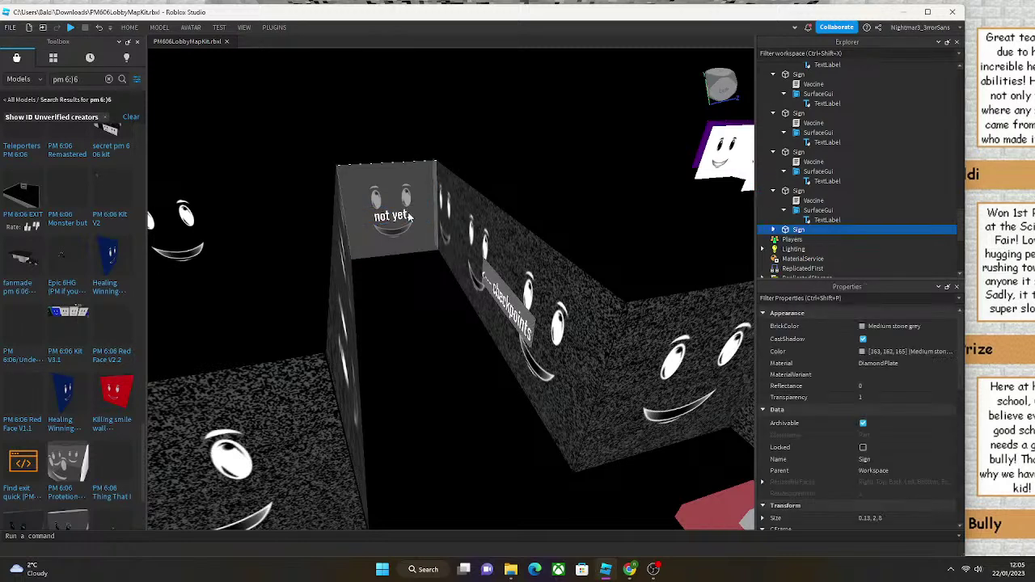
pyautogui.click(398, 202)
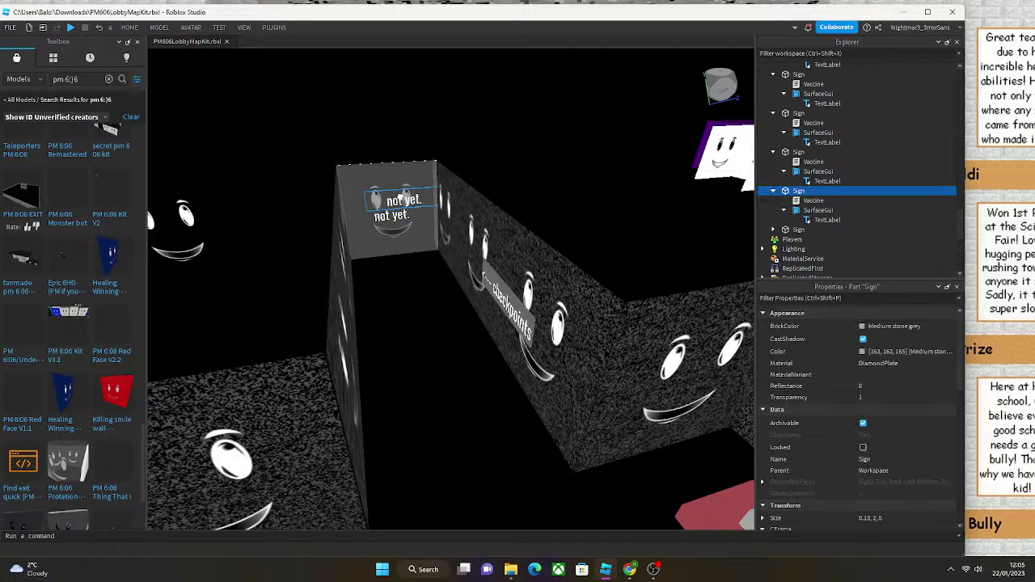
pyautogui.click(404, 198)
pyautogui.moveTo(412, 194); pyautogui.dragTo(429, 242)
pyautogui.hotkey('ctrl', 'd')
pyautogui.hotkey('ctrl', 'd')
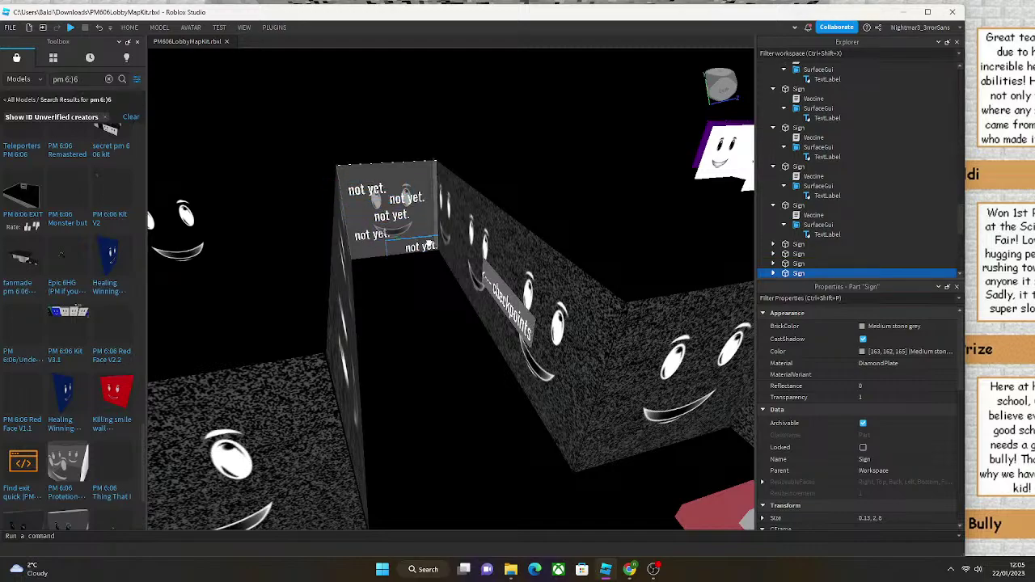
pyautogui.click(420, 310)
pyautogui.scroll(-5, 420, 311)
pyautogui.scroll(5, 403, 339)
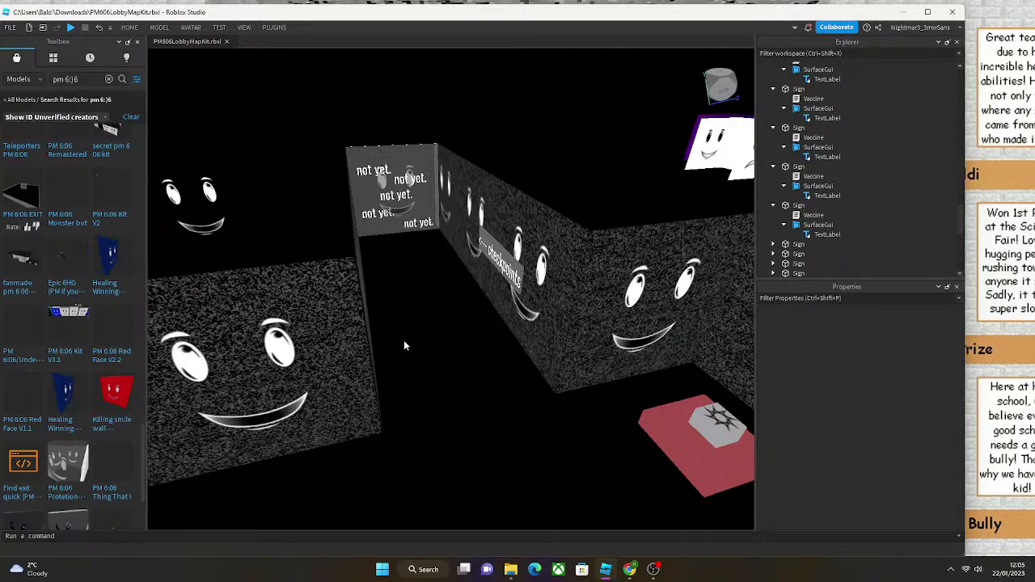
# Start publishing the map to an existing game and list the games of The deep depths of the maze group.
pyautogui.click(10, 26)
pyautogui.click(72, 145)
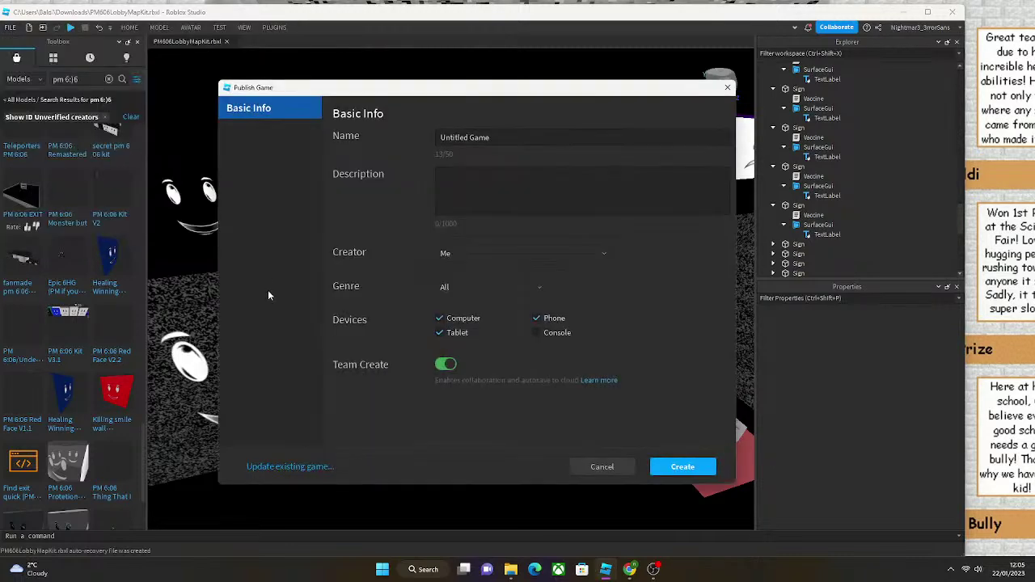
pyautogui.click(288, 467)
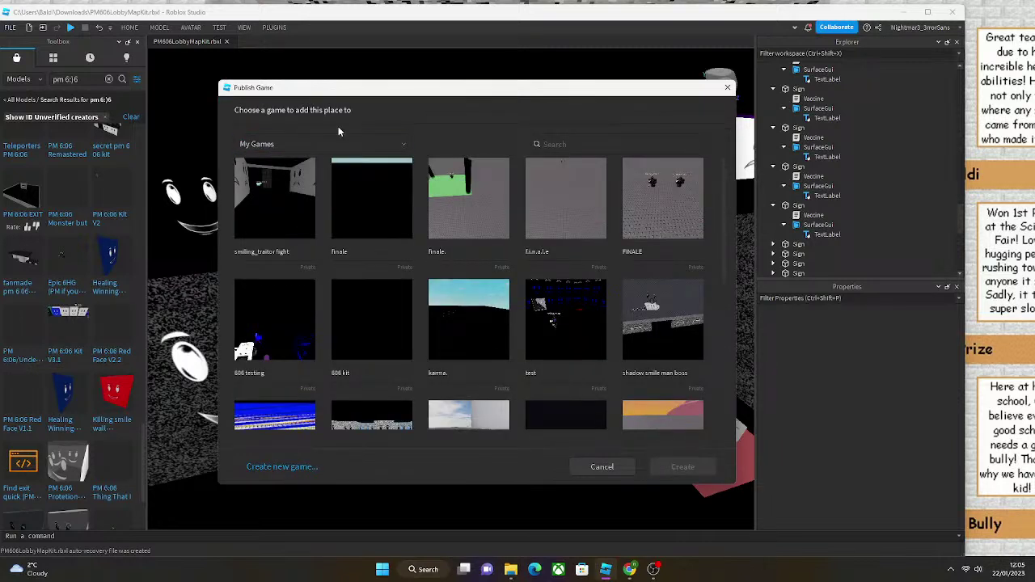
pyautogui.click(327, 144)
pyautogui.click(286, 188)
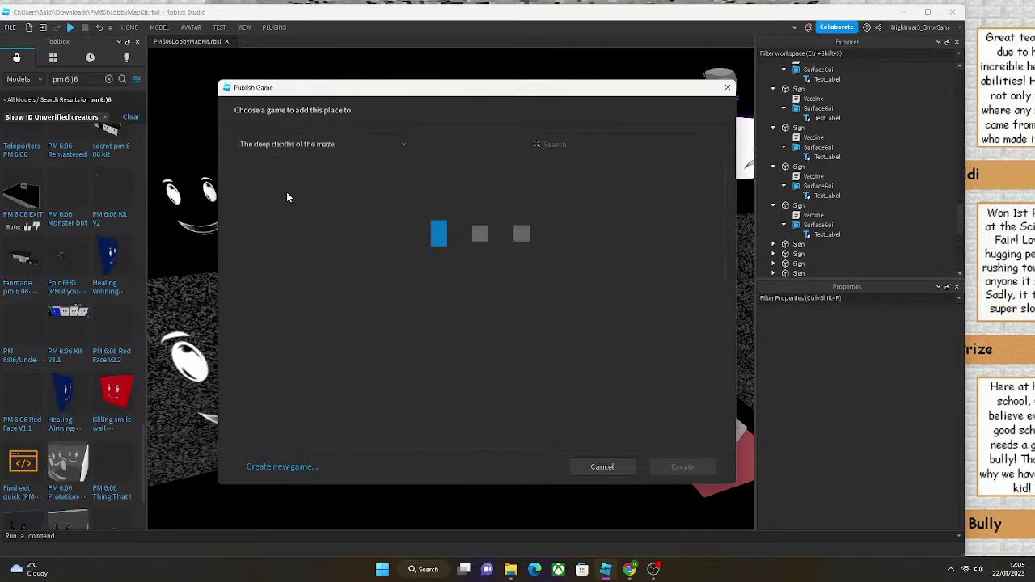
# Publish the map as a new place in PM 6:06 depths of the maze, without the missing audio permissions.
pyautogui.click(271, 218)
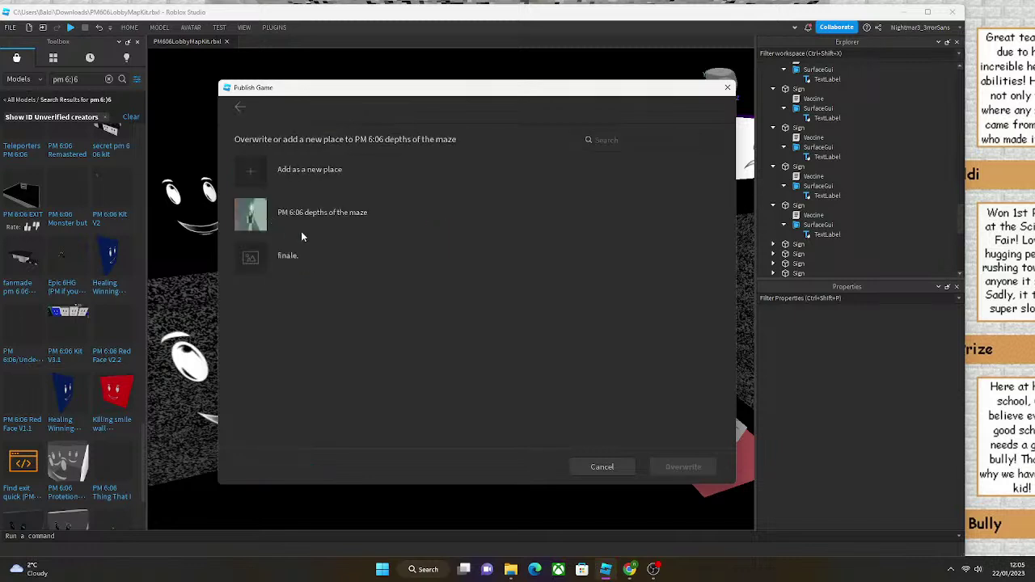
pyautogui.click(308, 169)
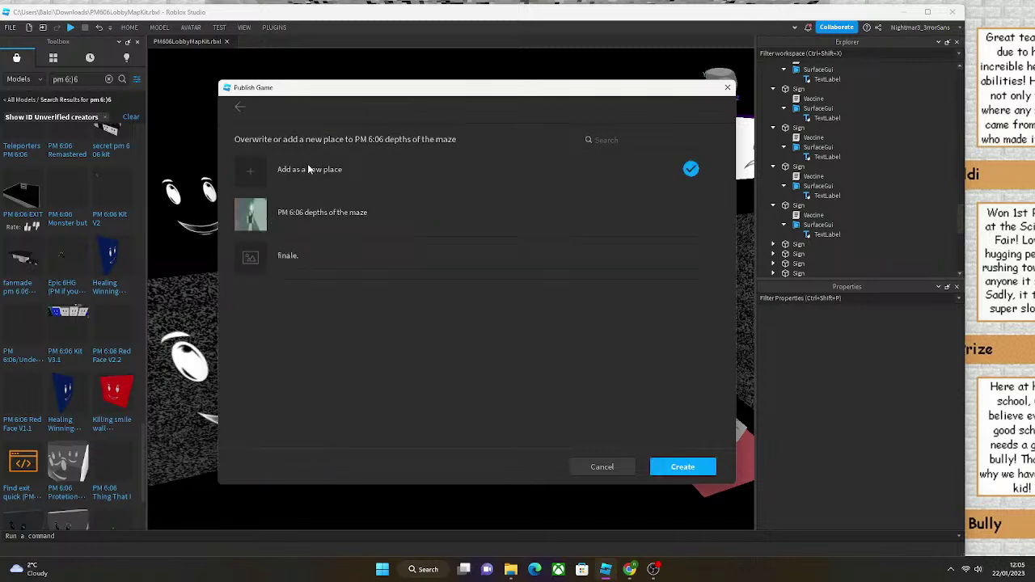
pyautogui.click(700, 469)
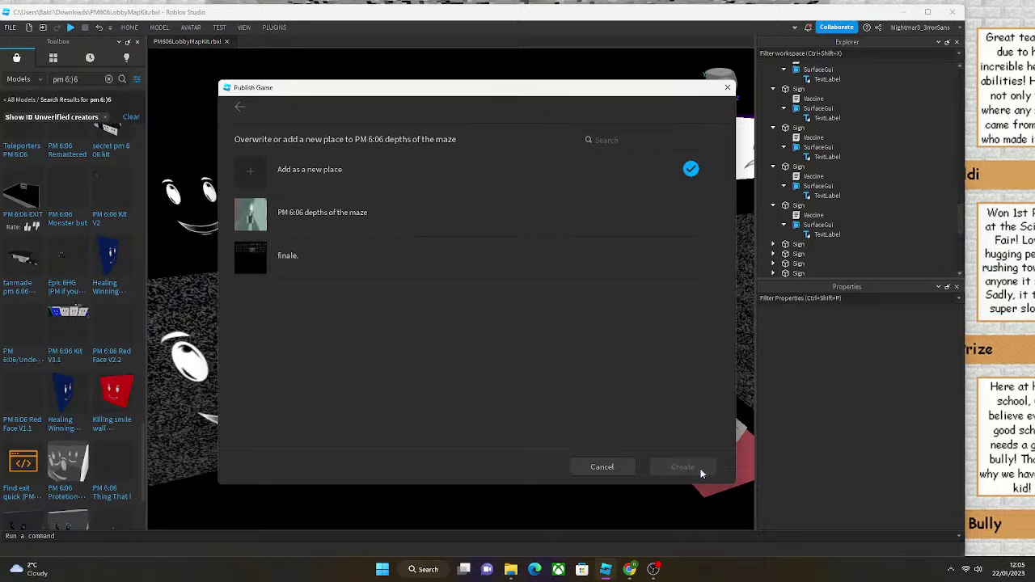
pyautogui.click(705, 349)
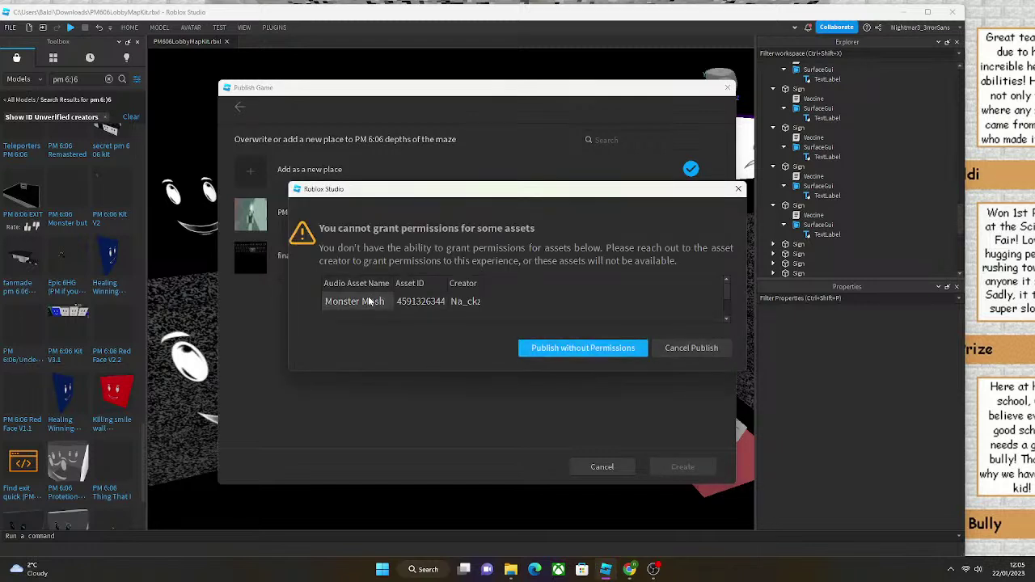
pyautogui.click(601, 348)
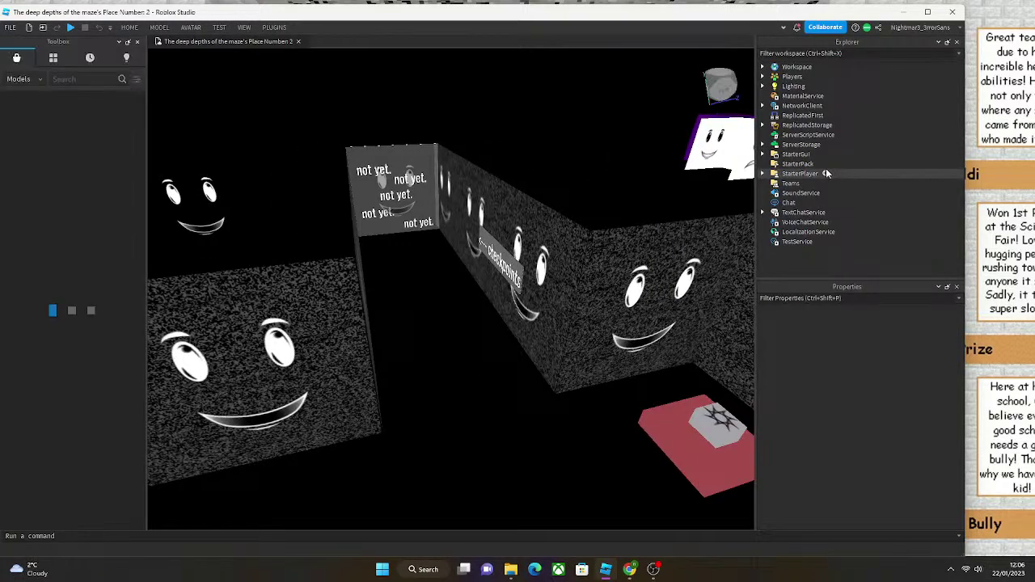
# Minimize the editor, switch to Chrome and open the Roblox home page in a new maximized tab.
pyautogui.click(901, 12)
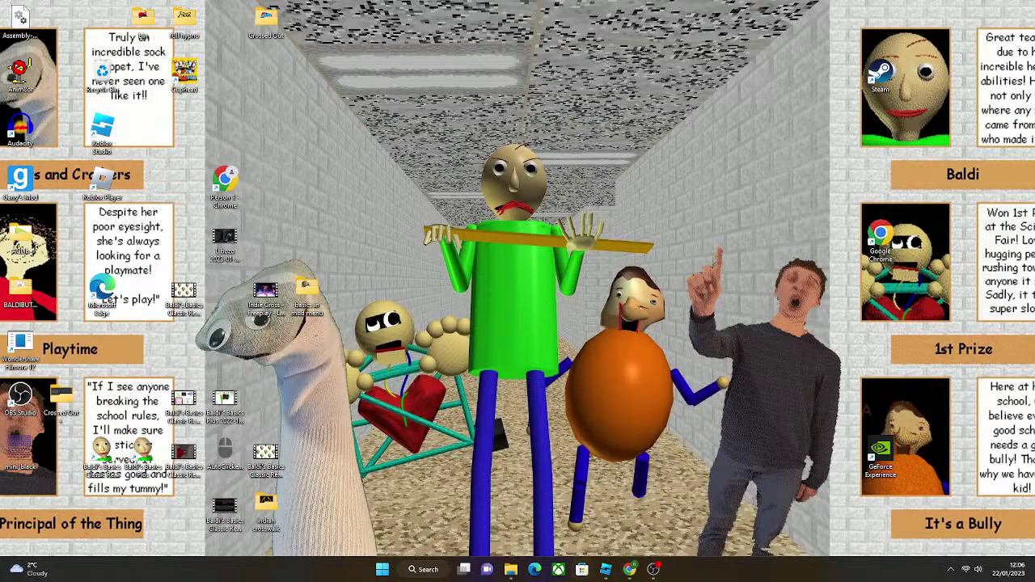
pyautogui.click(629, 570)
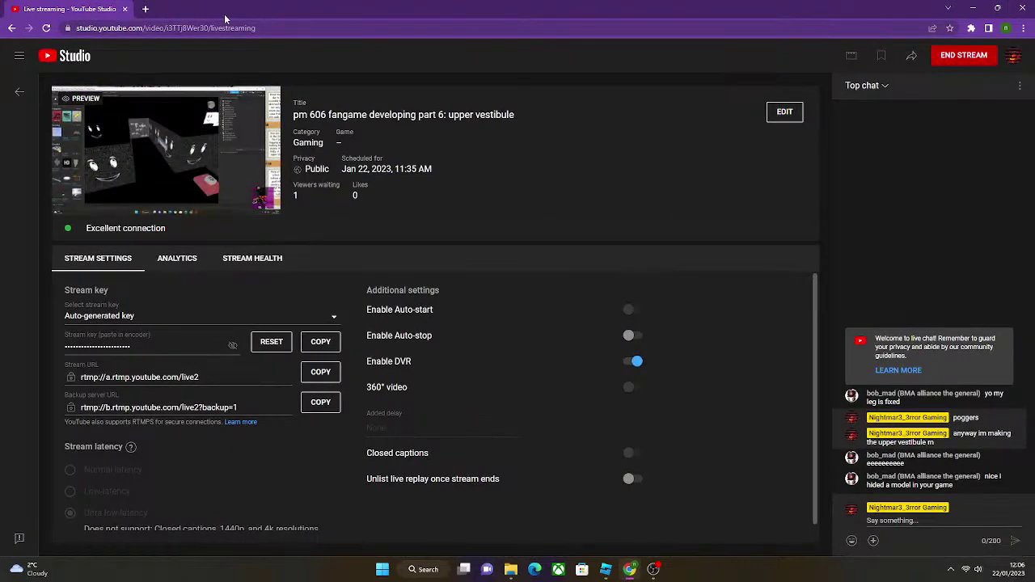
pyautogui.press('super+Left')
pyautogui.click(145, 9)
pyautogui.write('r')
pyautogui.moveTo(482, 11)
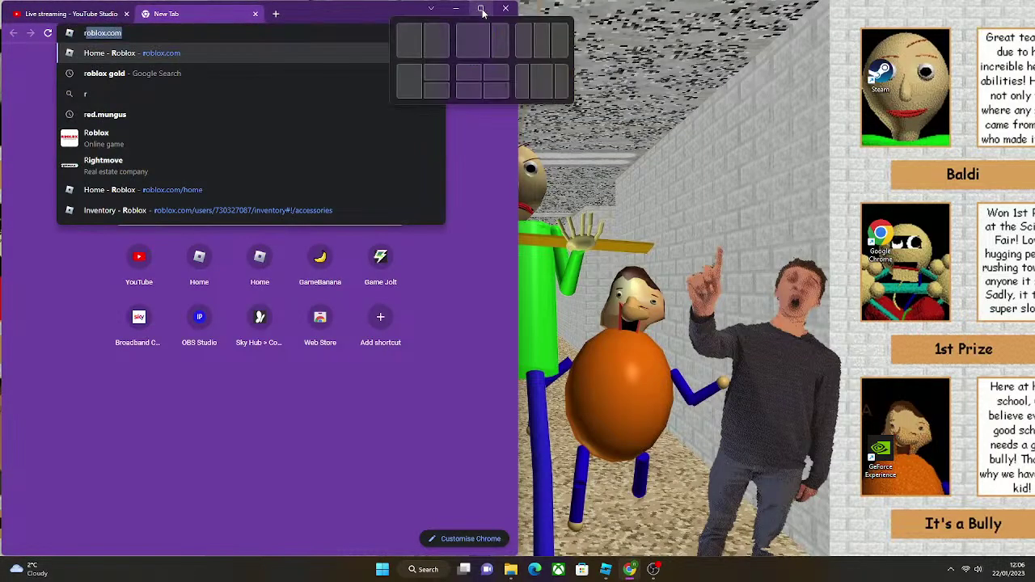
pyautogui.press('Return')
pyautogui.click(482, 12)
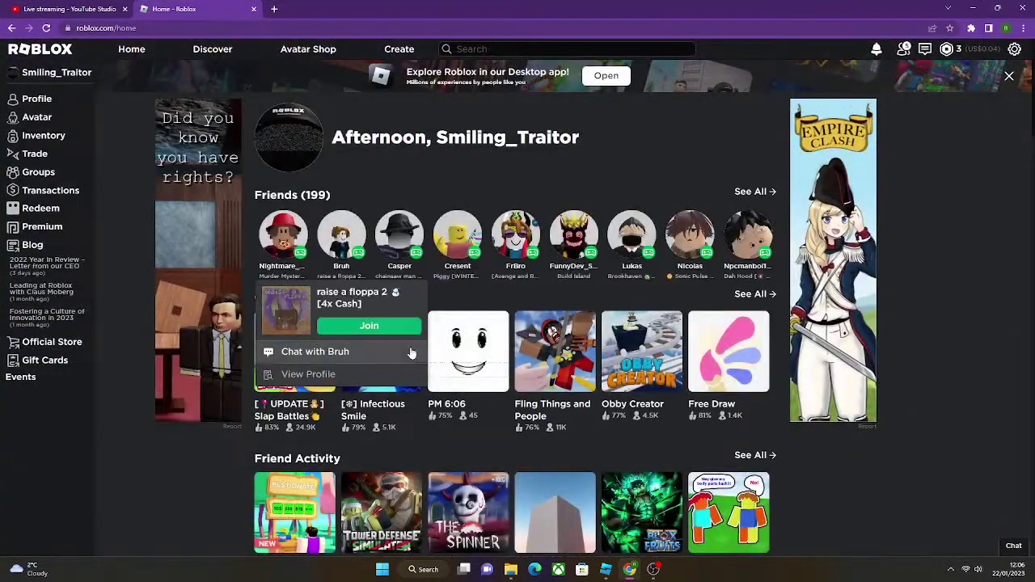
# Open the page of The deep depths of the maze group at its wall.
pyautogui.moveTo(282, 235)
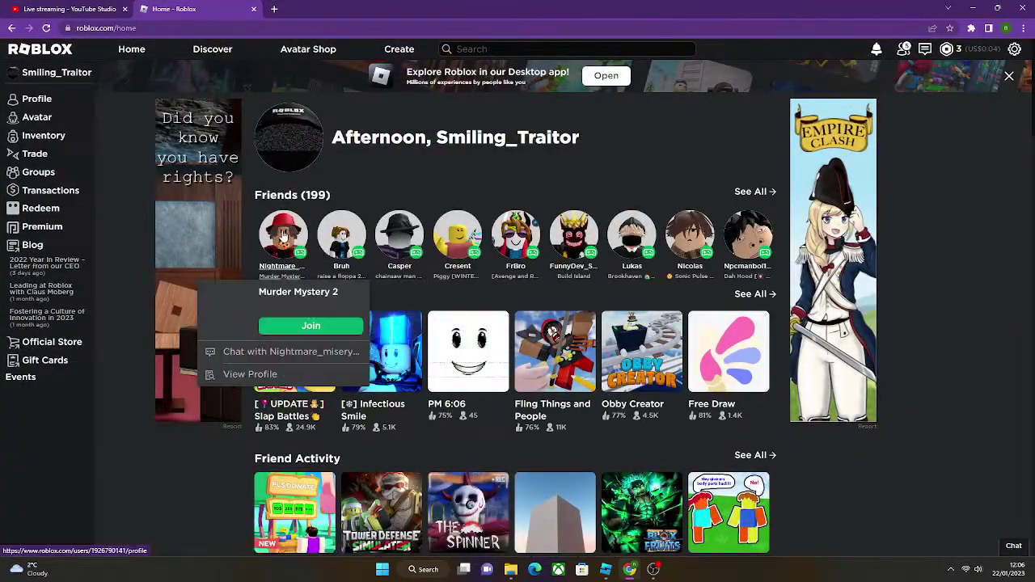
pyautogui.moveTo(748, 238)
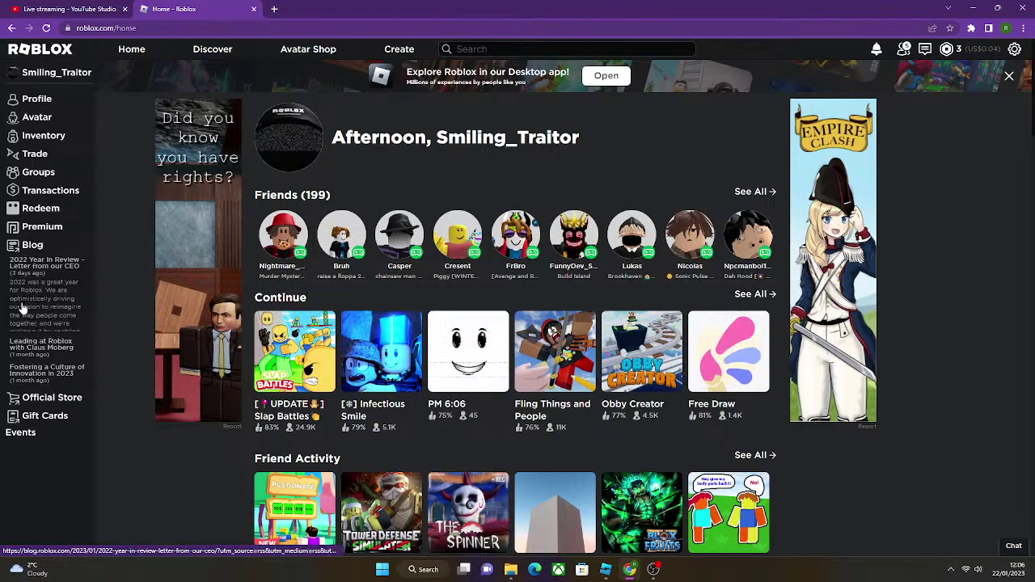
pyautogui.click(43, 173)
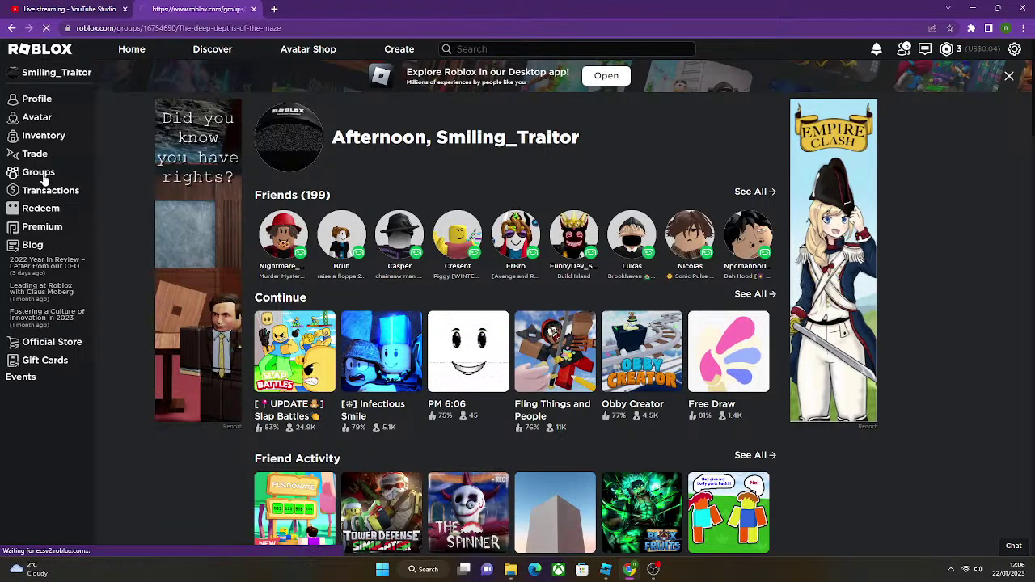
pyautogui.scroll(-3, 363, 330)
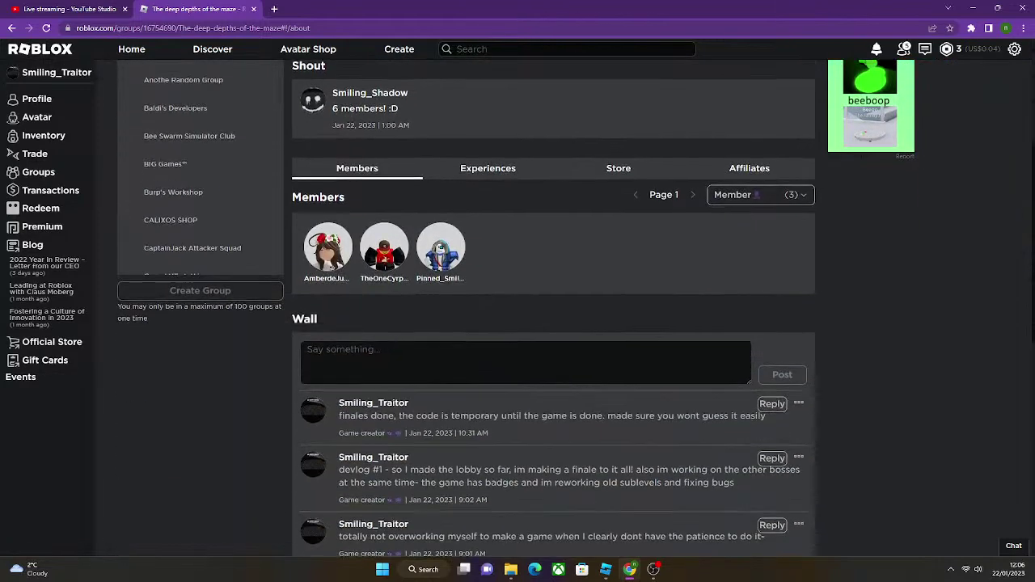
pyautogui.scroll(-2, 525, 308)
# Post "ok im making the upper vestibule" on the group's wall and return to the start of the page.
pyautogui.click(525, 201)
pyautogui.write('ok im making the upper vestibule')
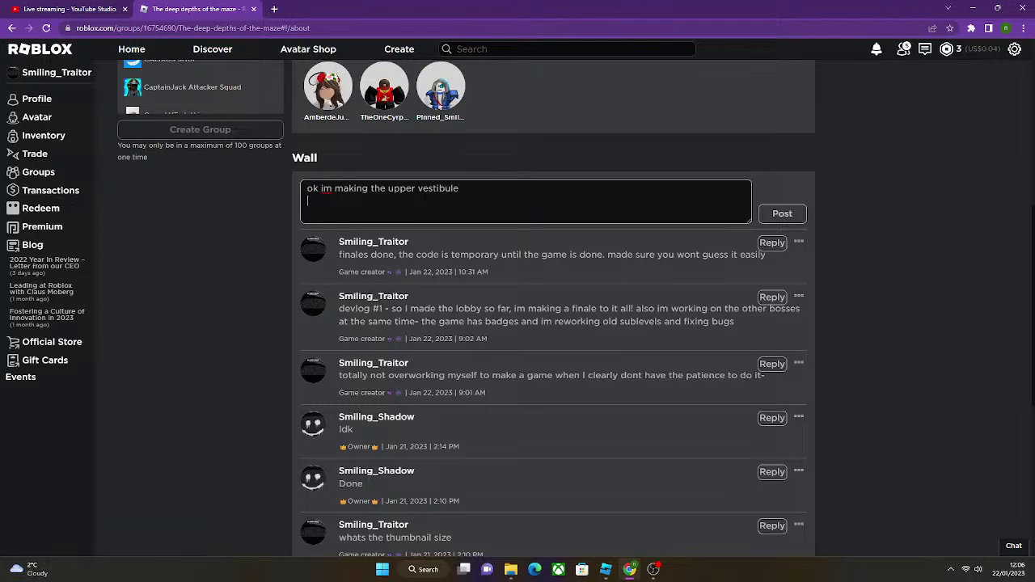
pyautogui.click(781, 213)
pyautogui.scroll(6, 659, 237)
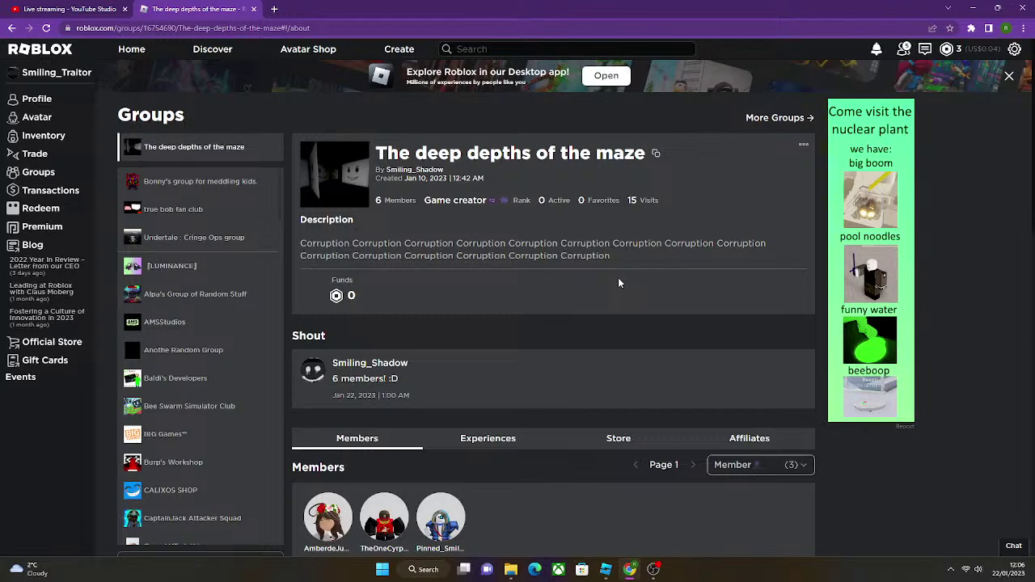
# Open the PM 6:06 depths of the maze game page from the group's experiences.
pyautogui.scroll(-2, 583, 352)
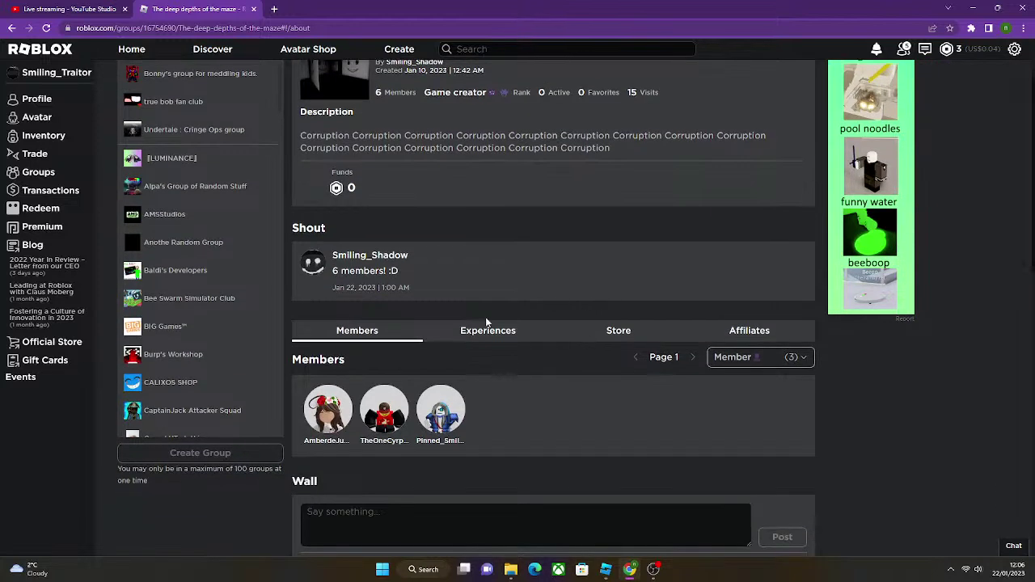
pyautogui.click(488, 338)
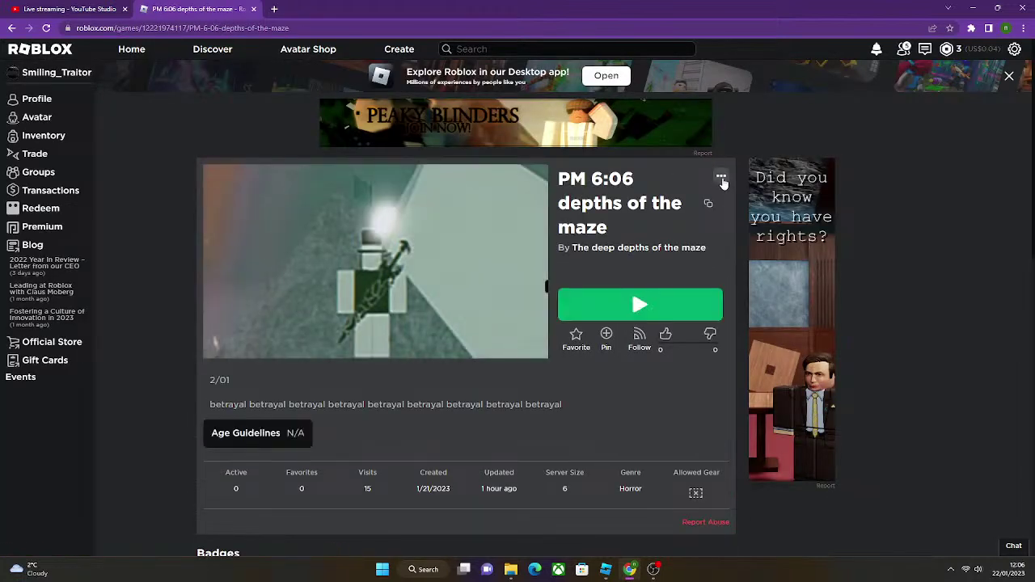
pyautogui.click(720, 178)
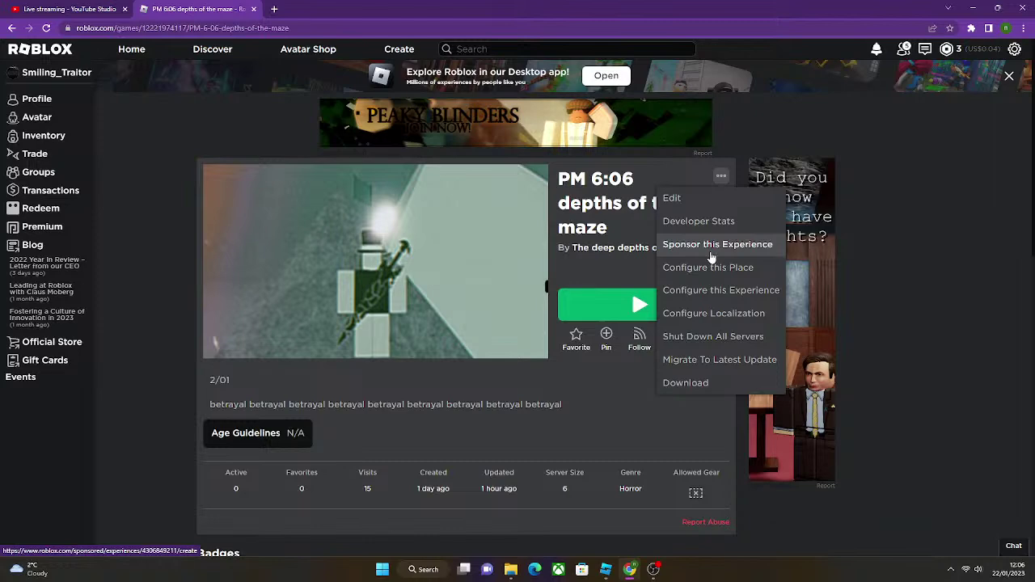
pyautogui.click(711, 251)
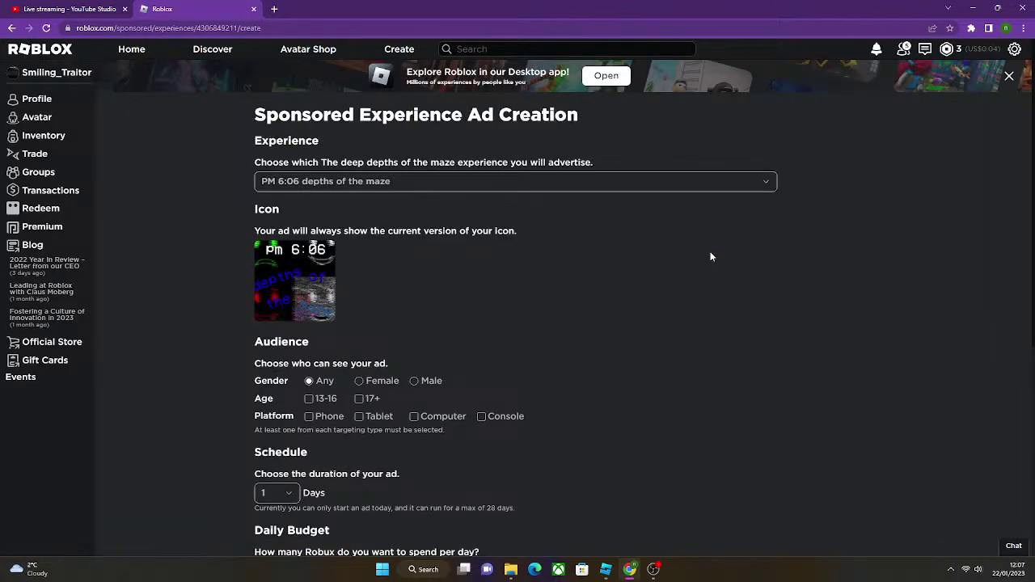
pyautogui.scroll(-3, 447, 291)
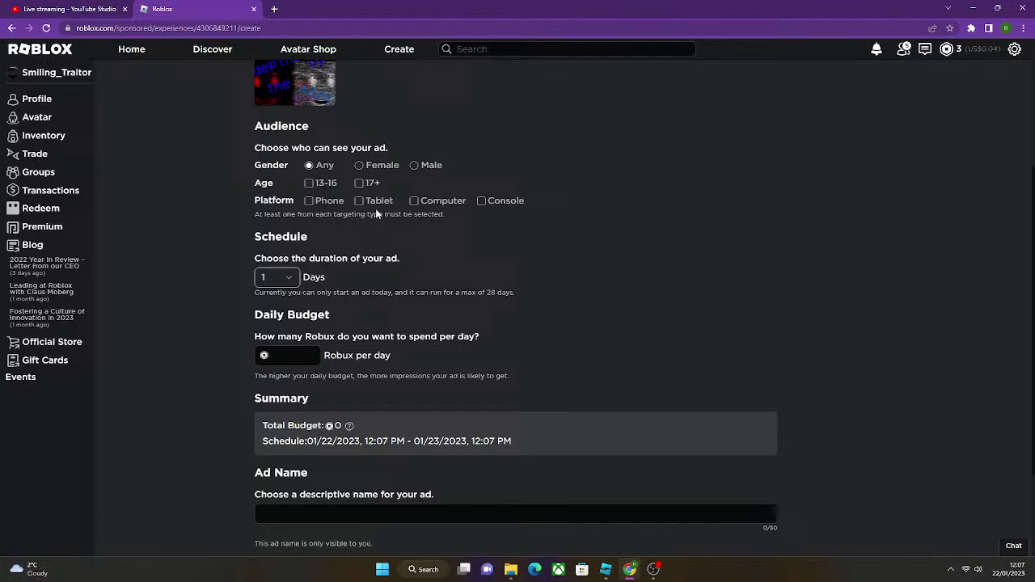
pyautogui.scroll(-2, 375, 212)
pyautogui.scroll(2, 359, 235)
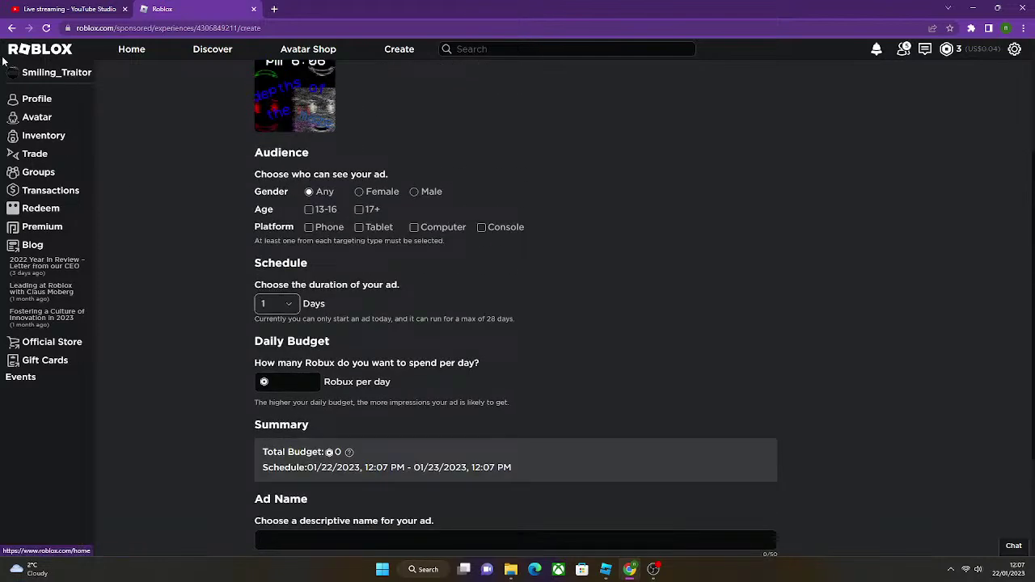
pyautogui.click(13, 27)
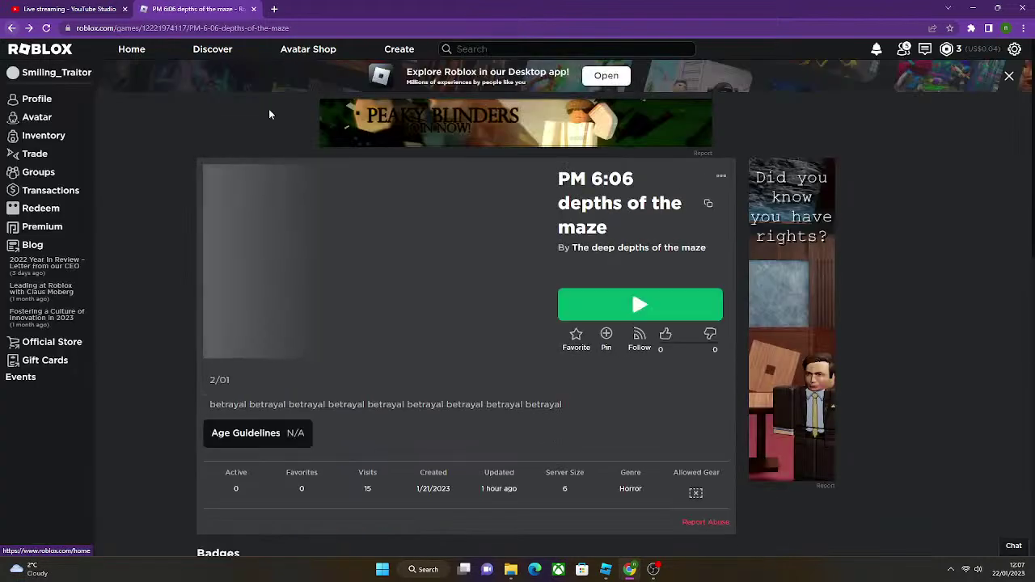
# Open the experience configuration's list of places and go to the page of The deep depths of the maze's Place Number: 2.
pyautogui.click(719, 176)
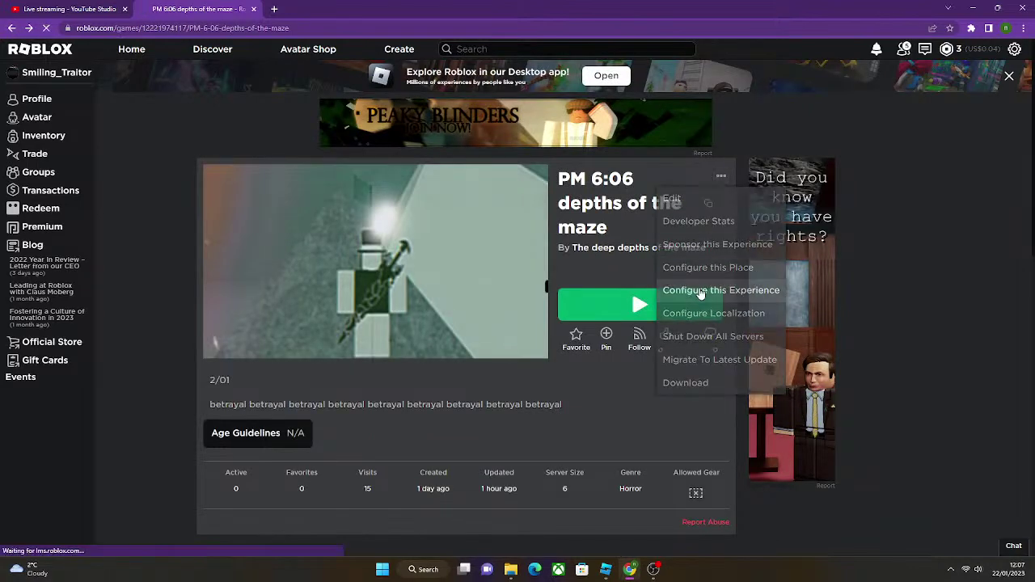
pyautogui.click(699, 289)
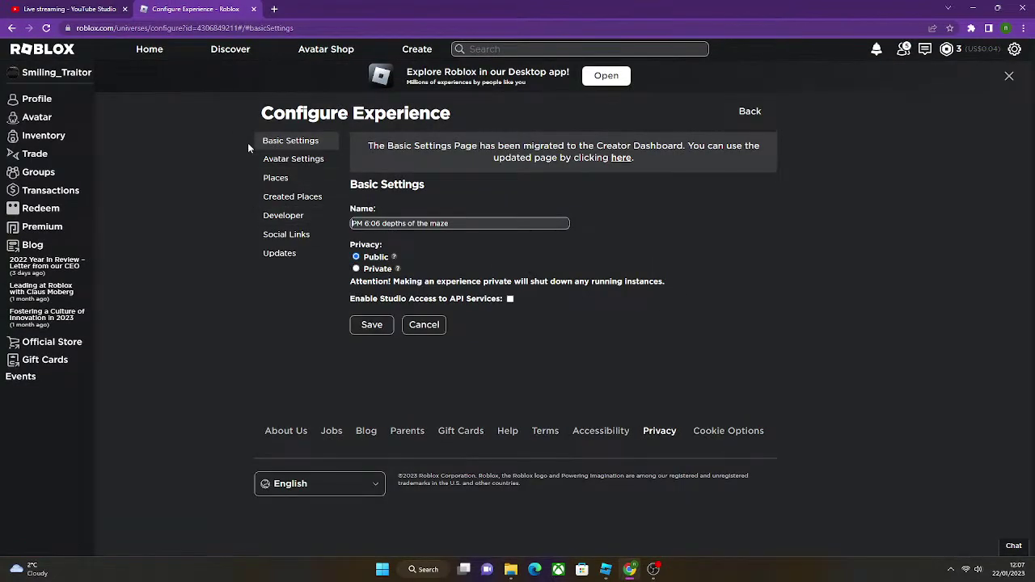
pyautogui.click(273, 160)
pyautogui.click(279, 177)
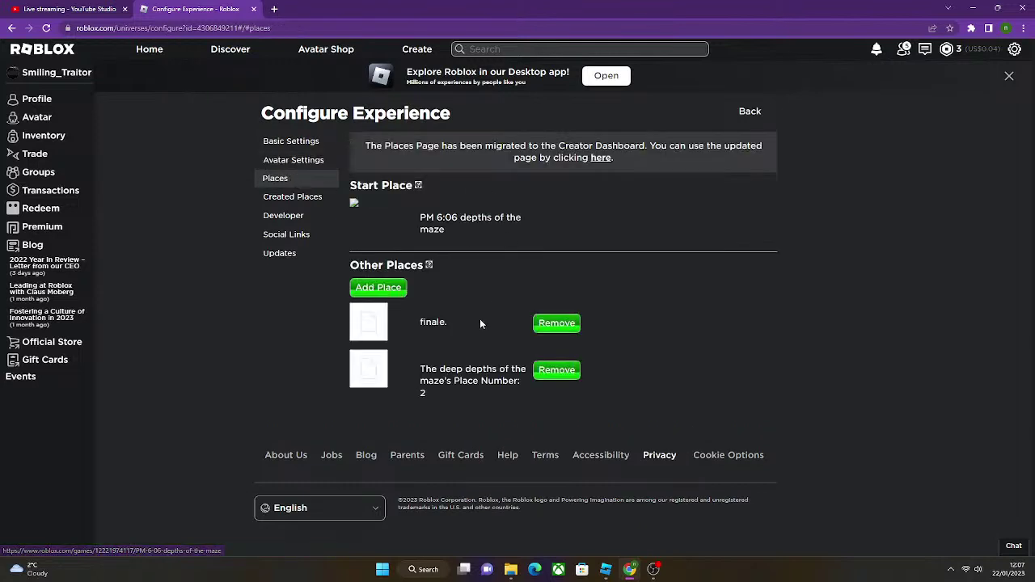
pyautogui.click(366, 378)
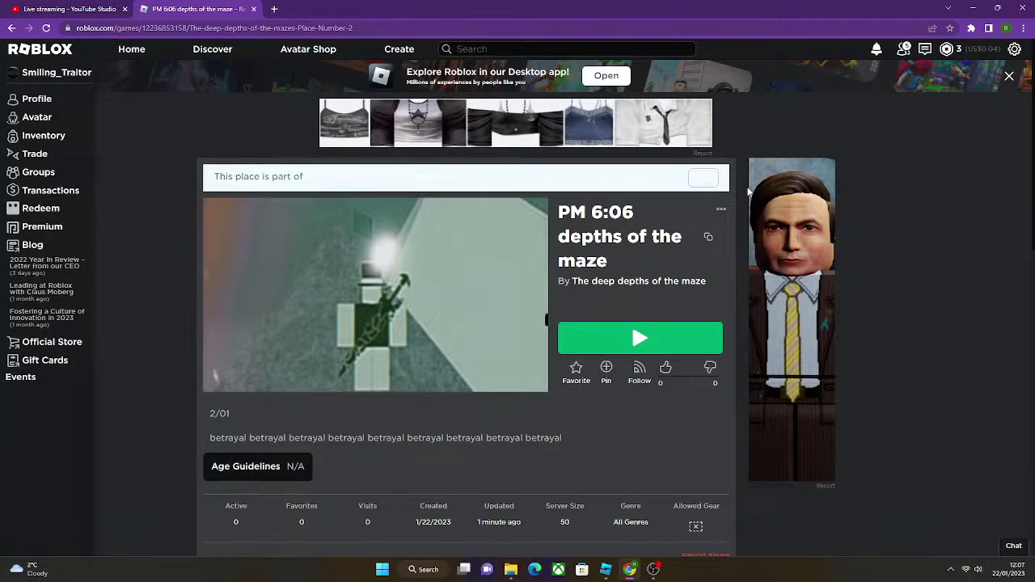
pyautogui.click(721, 210)
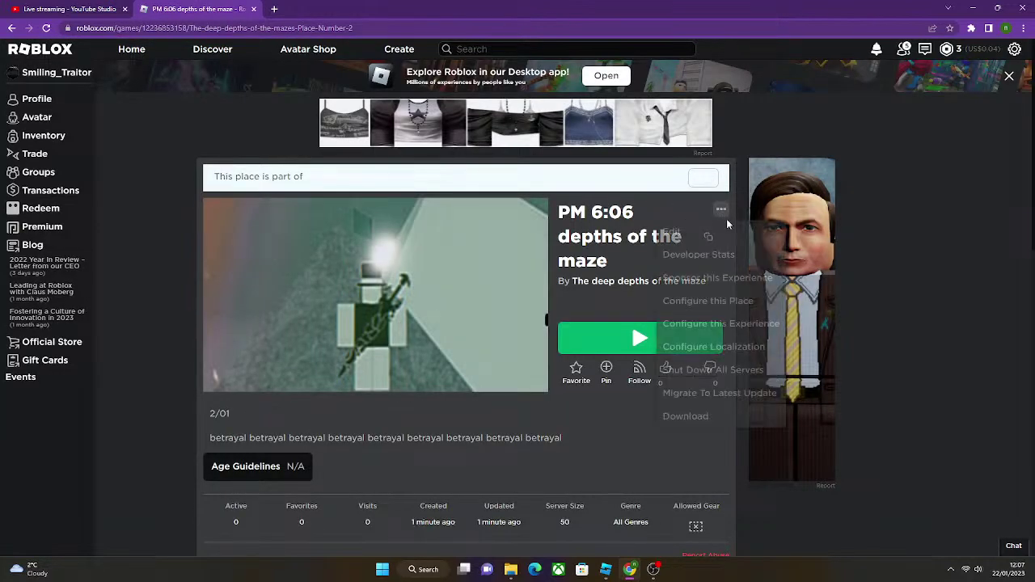
pyautogui.click(704, 275)
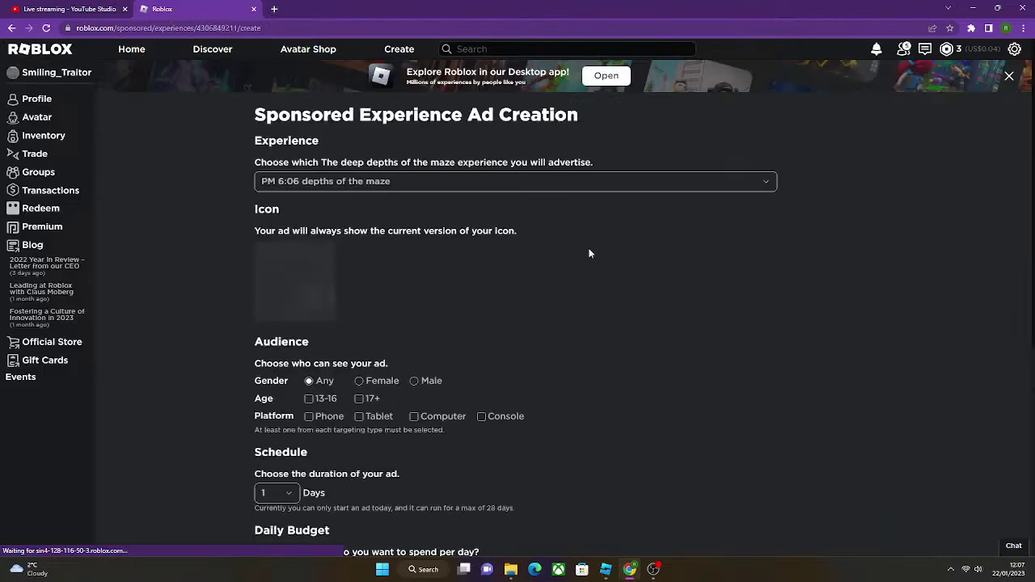
pyautogui.click(513, 187)
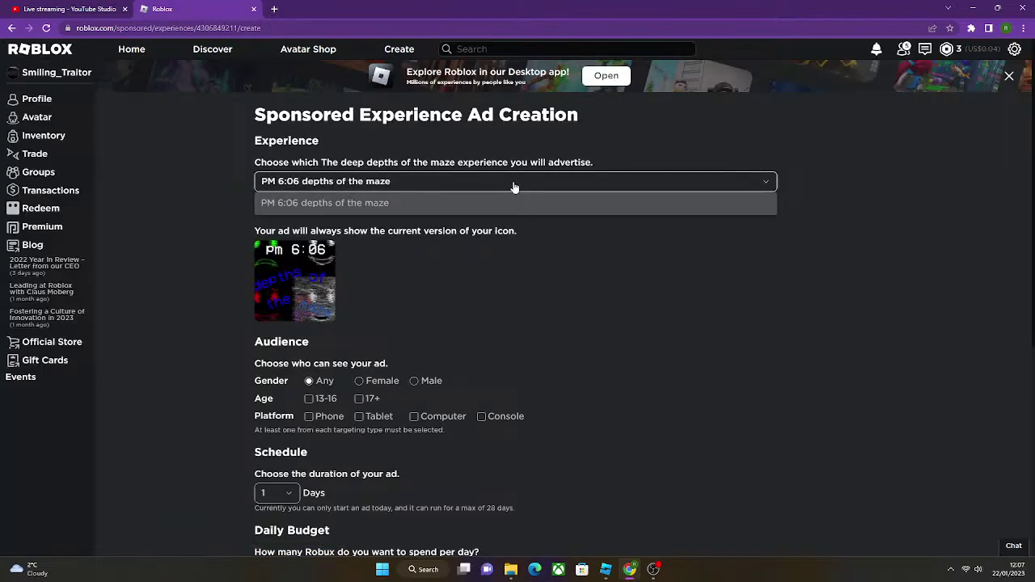
pyautogui.click(514, 186)
pyautogui.scroll(-1, 529, 315)
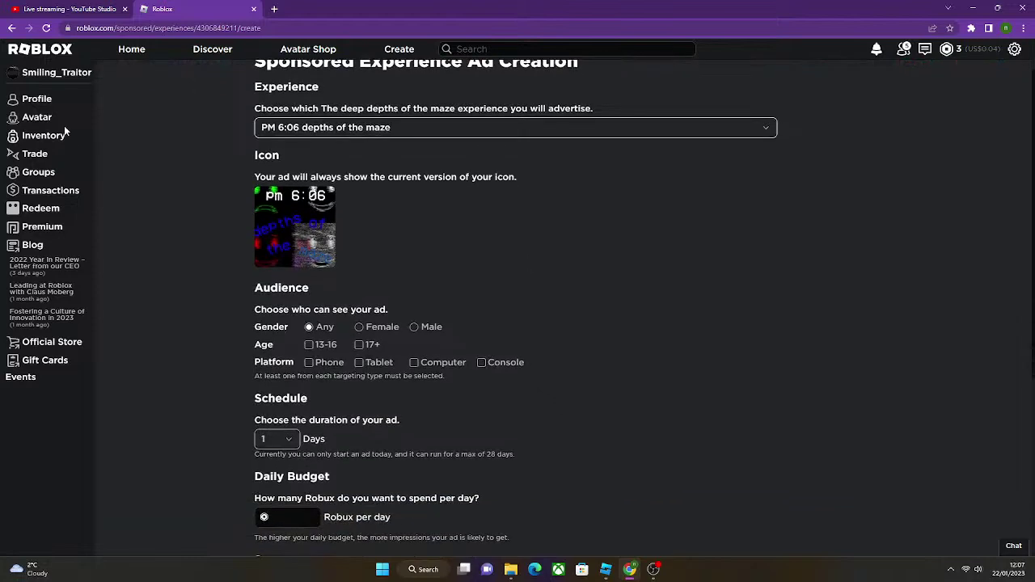
pyautogui.click(11, 29)
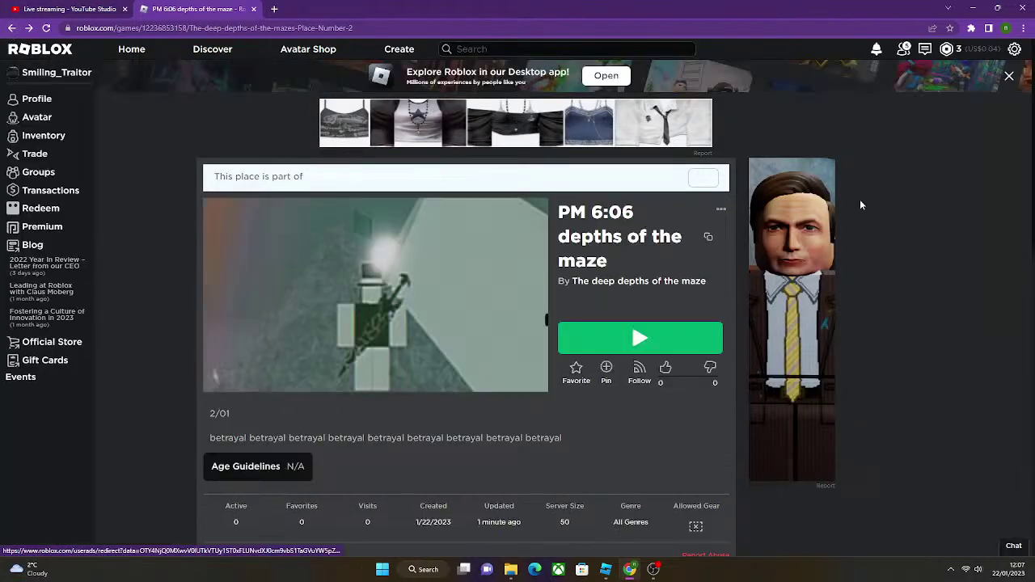
# Configure this place by renaming it "the beginning" and save the change.
pyautogui.click(721, 210)
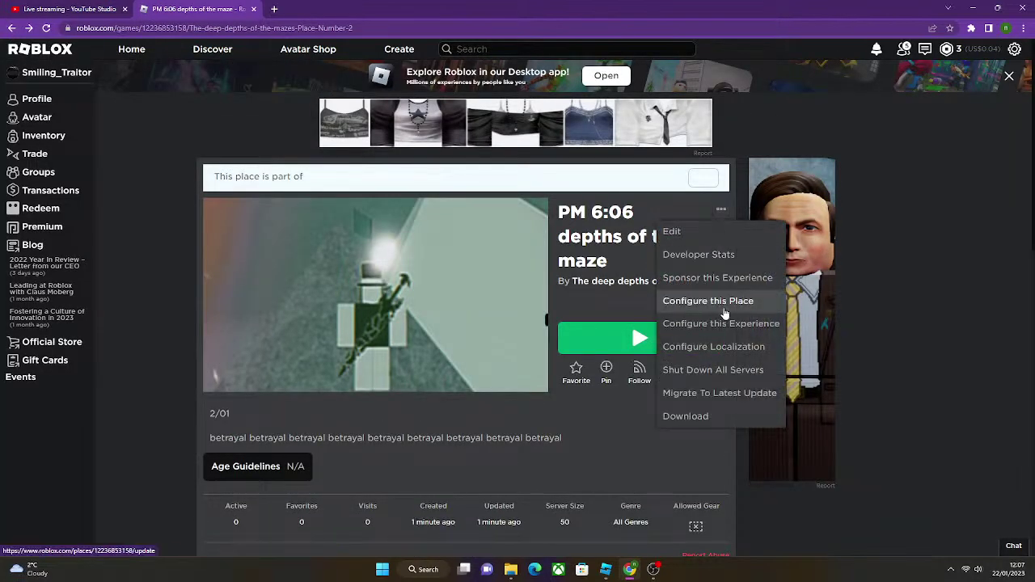
pyautogui.click(724, 299)
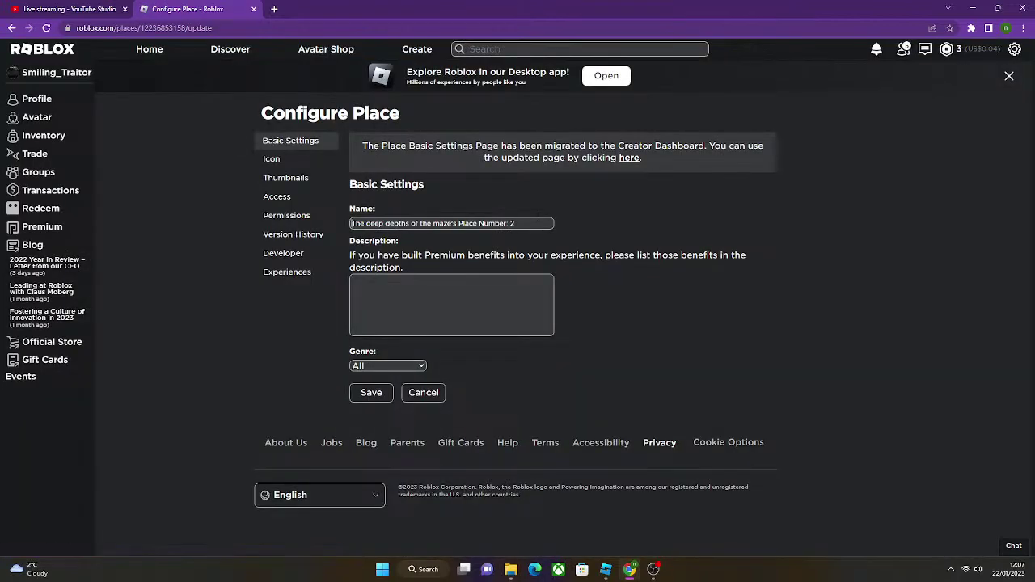
pyautogui.moveTo(515, 223); pyautogui.dragTo(356, 208)
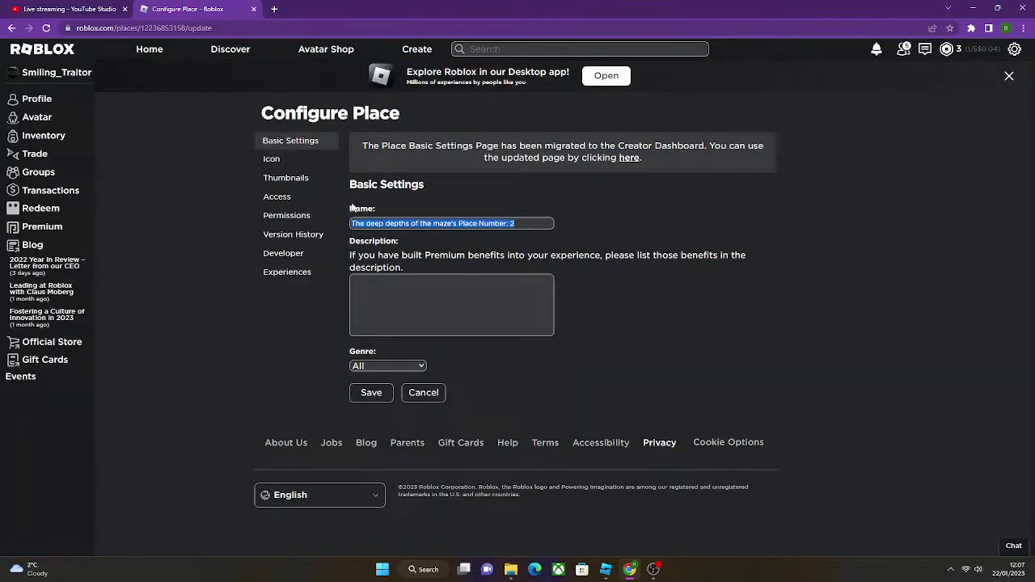
pyautogui.press('BackSpace')
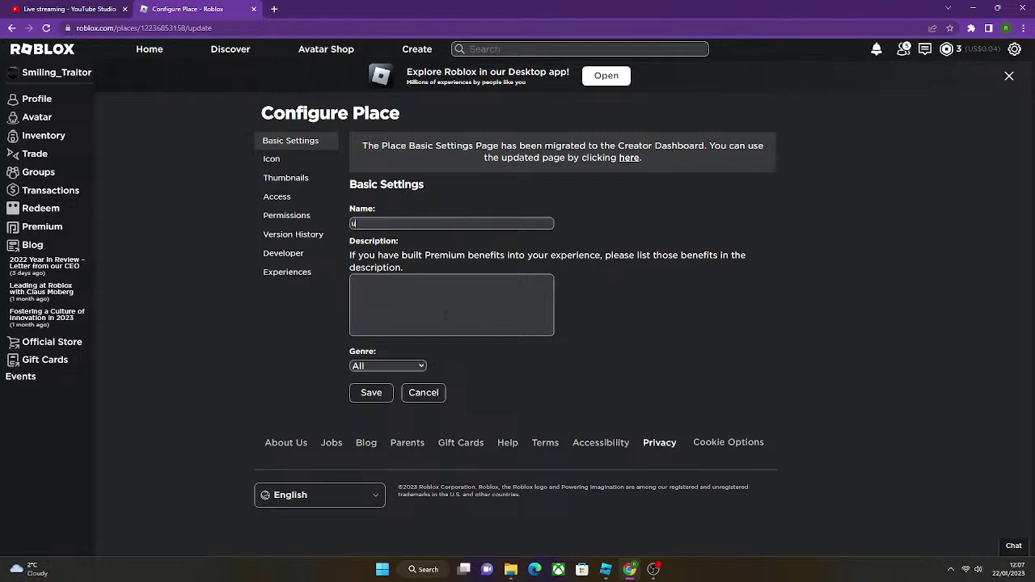
pyautogui.write('the')
pyautogui.click(374, 397)
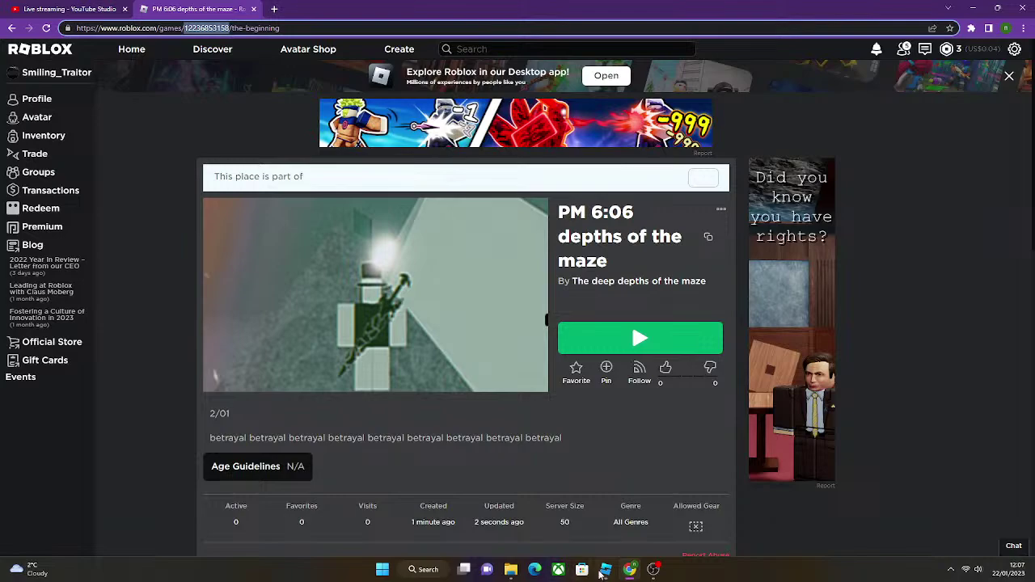
# Switch to Roblox Studio, close the window with the new place's map, and minimize the browser.
pyautogui.click(605, 569)
pyautogui.moveTo(563, 420); pyautogui.dragTo(656, 311, button='right')
pyautogui.scroll(-3, 656, 311)
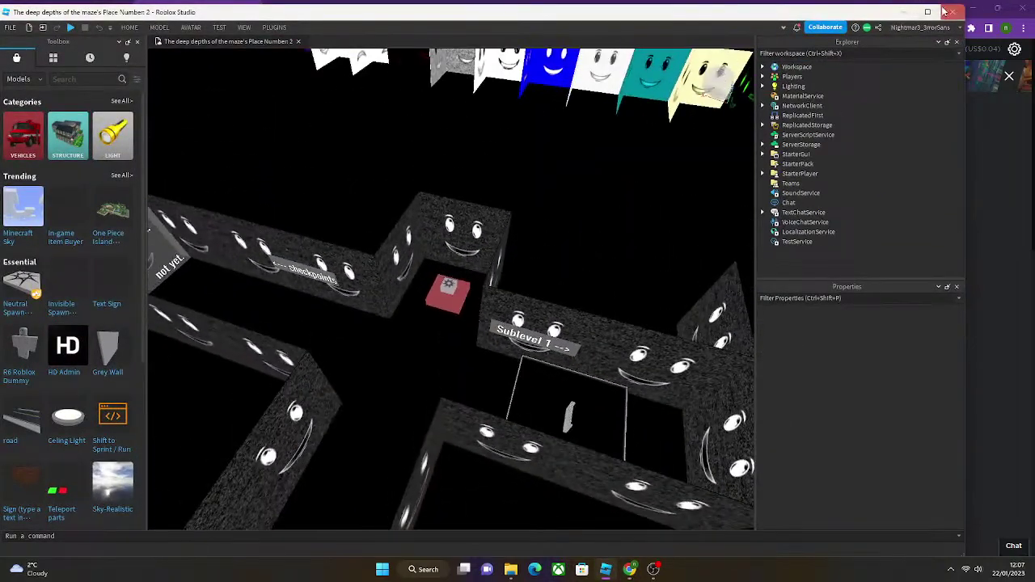
pyautogui.click(953, 11)
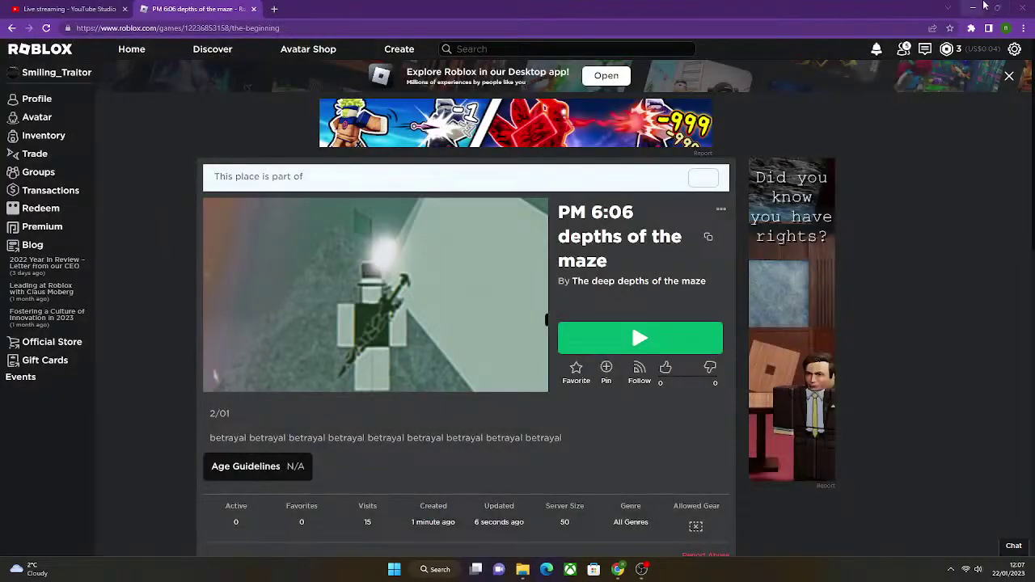
pyautogui.click(974, 6)
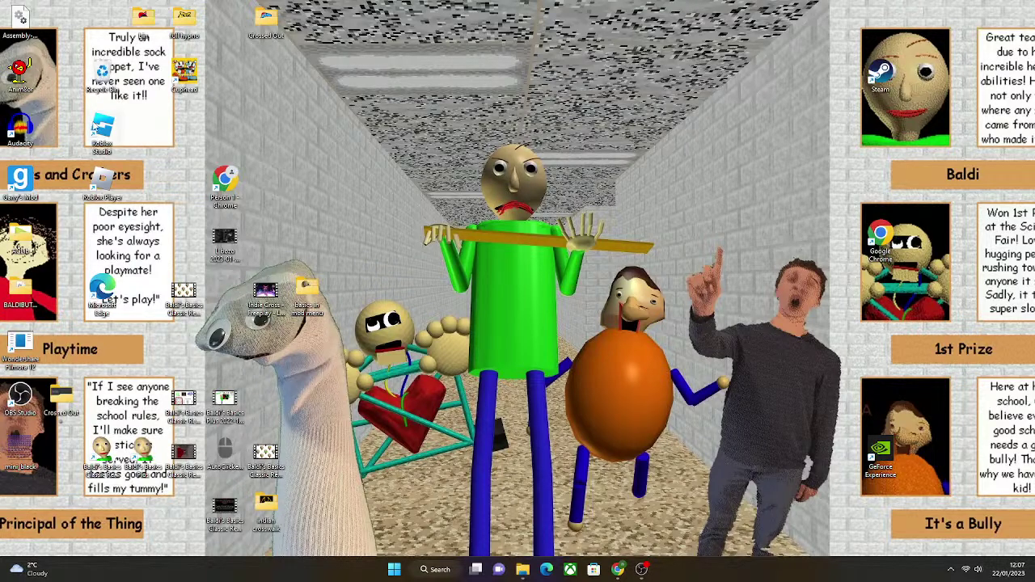
# Relaunch Roblox Studio, ignore the auto-recovered file, and open PM 6:06 depths of the maze from the group games.
pyautogui.doubleClick(101, 126)
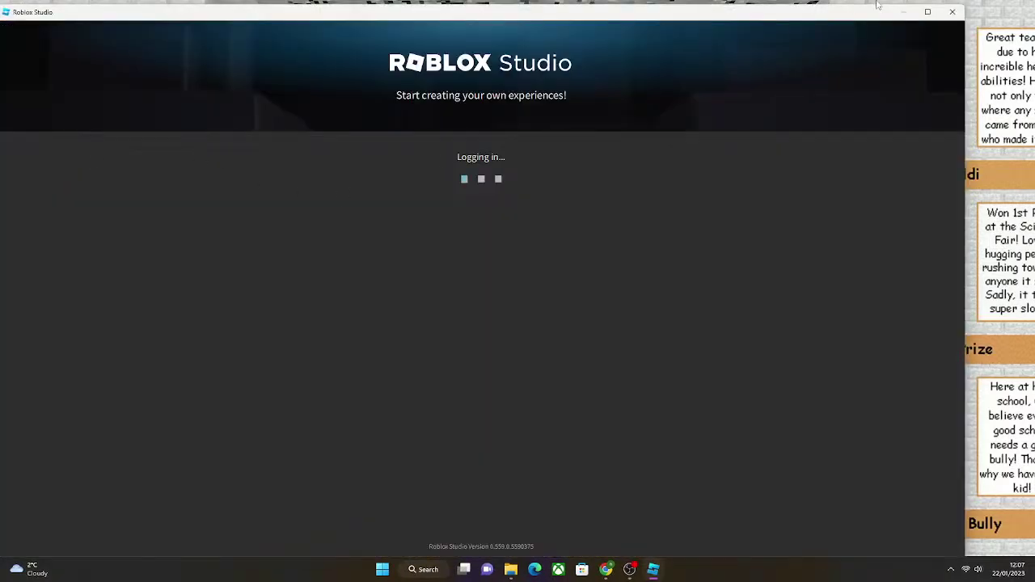
pyautogui.click(495, 378)
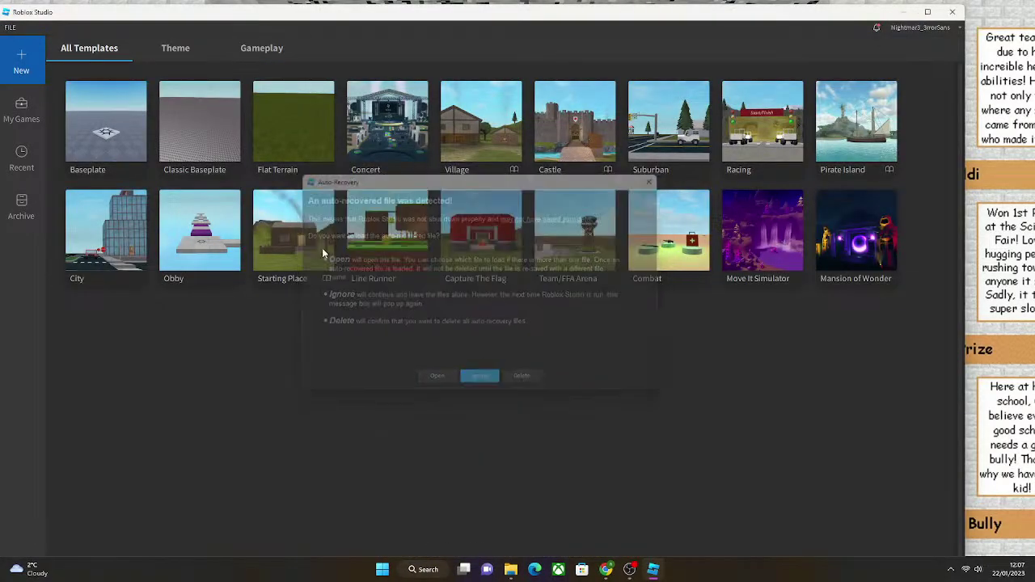
pyautogui.click(21, 111)
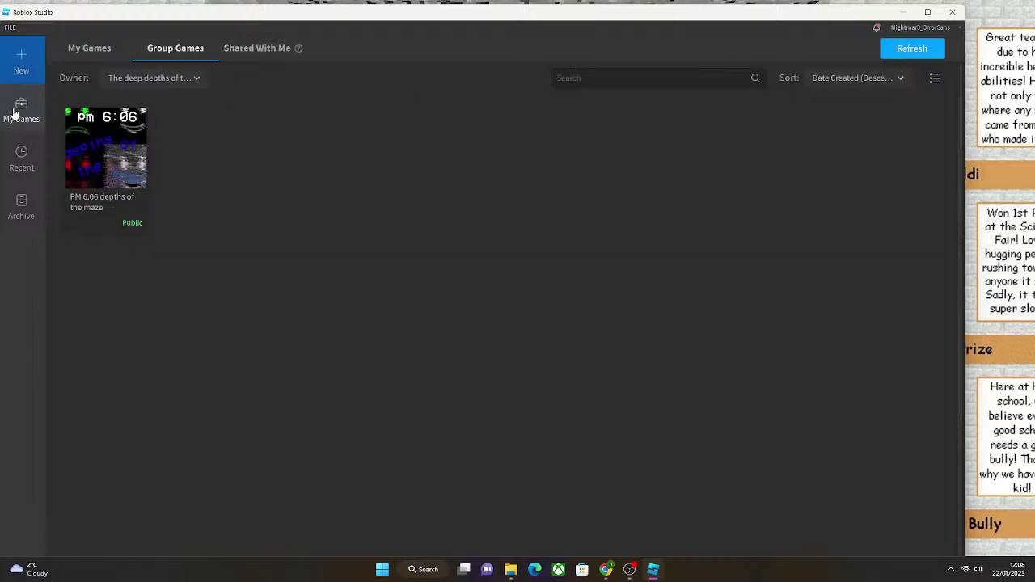
pyautogui.click(251, 50)
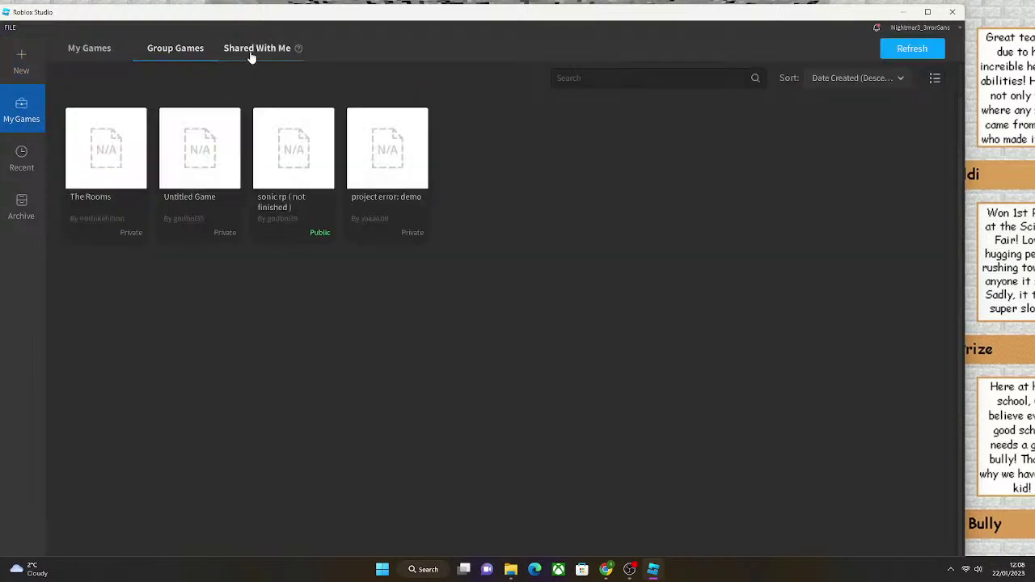
pyautogui.click(183, 62)
pyautogui.moveTo(93, 143)
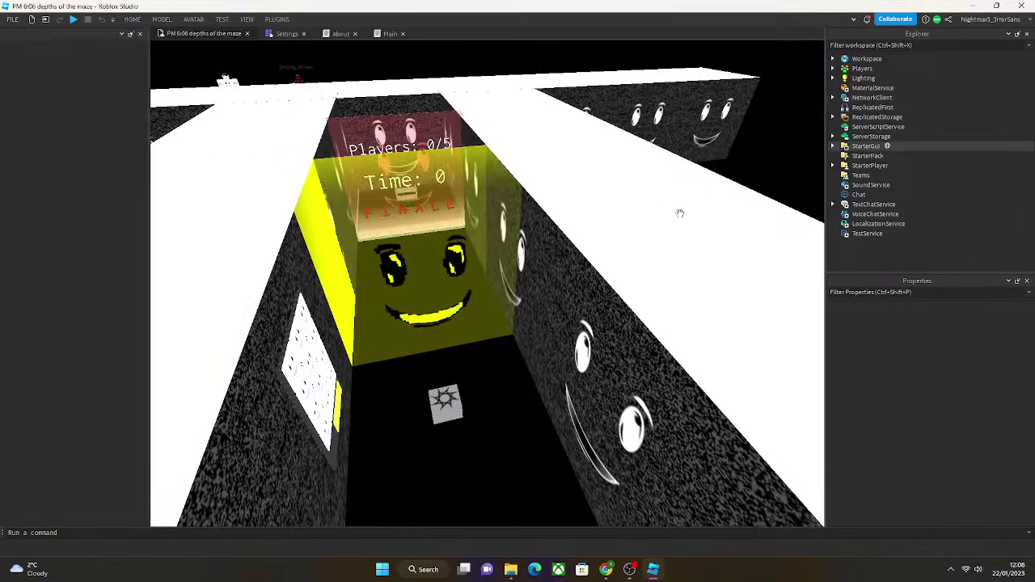
# Delete the translucent ForceField wall at the "not so fast!" message blocking the lobby corridor.
pyautogui.moveTo(544, 268); pyautogui.dragTo(504, 262, button='right')
pyautogui.scroll(5, 545, 270)
pyautogui.press('s')
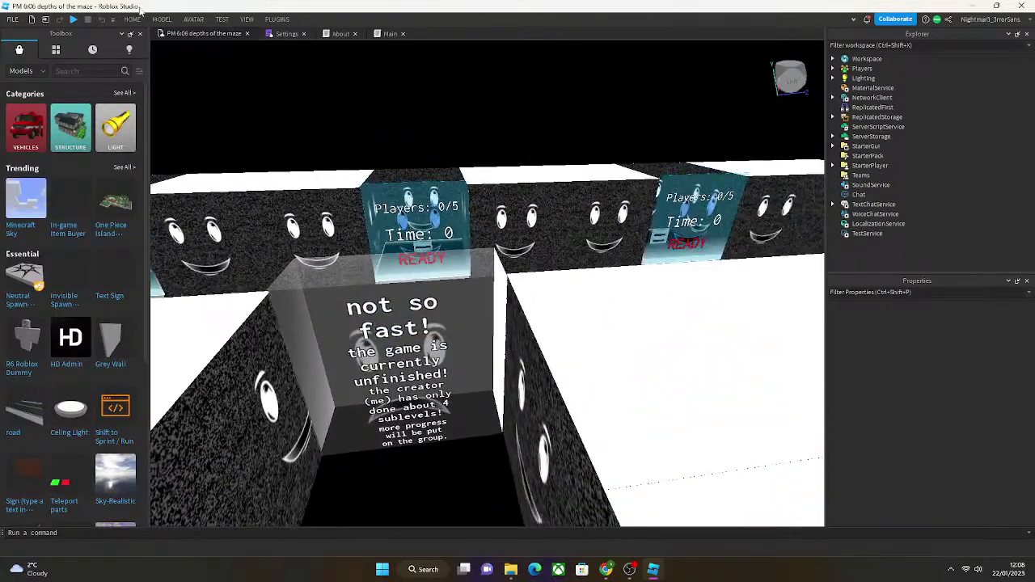
pyautogui.click(134, 18)
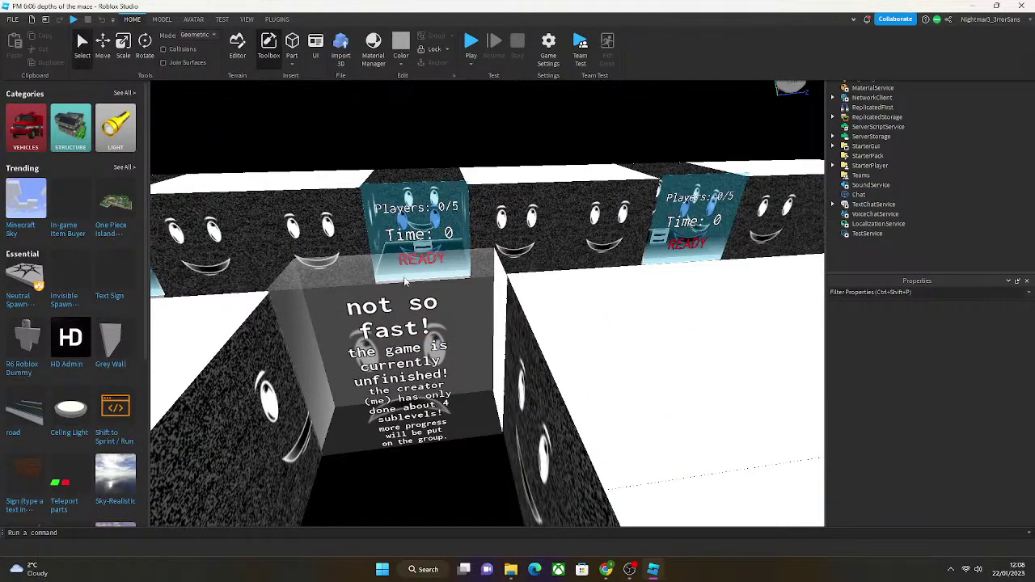
pyautogui.click(467, 364)
pyautogui.press('q')
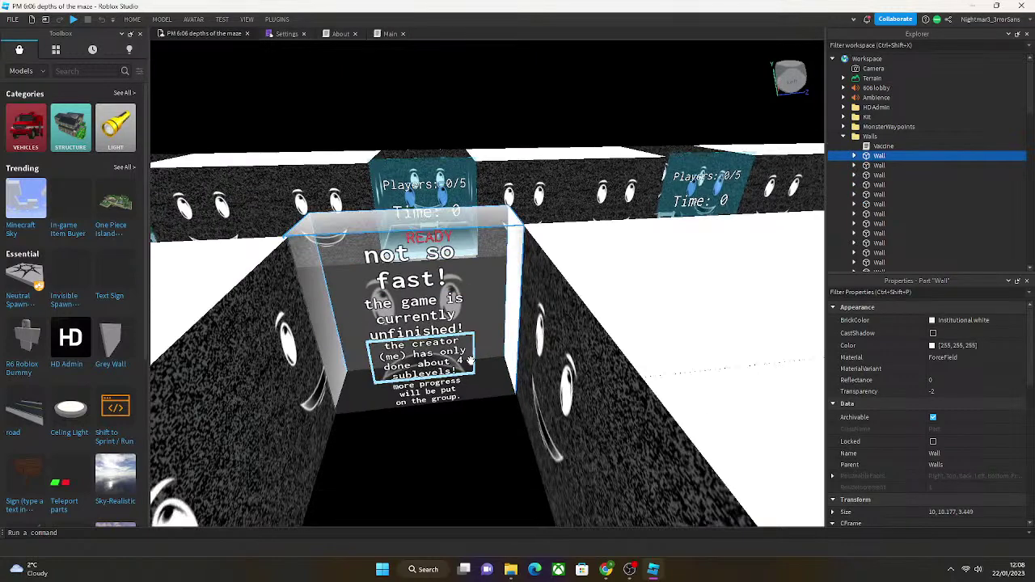
pyautogui.press('w')
pyautogui.press('s')
# Change the text label of the "not so fast!" sign in the lobby corridor to "before you start".
pyautogui.click(375, 235)
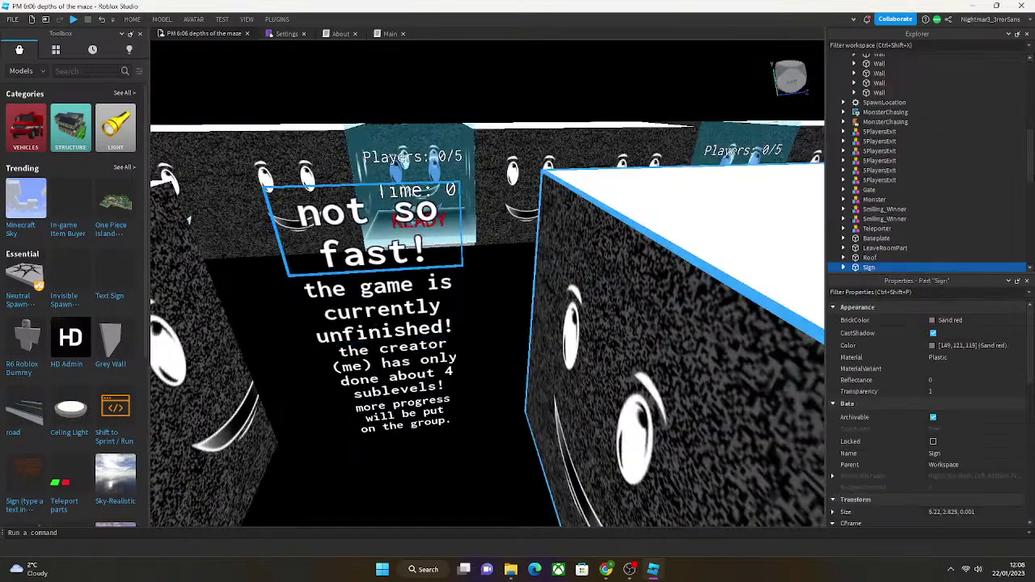
pyautogui.scroll(-4, 889, 235)
pyautogui.click(845, 157)
pyautogui.click(854, 176)
pyautogui.click(890, 186)
pyautogui.scroll(-5, 937, 404)
pyautogui.scroll(-3, 940, 404)
pyautogui.click(964, 356)
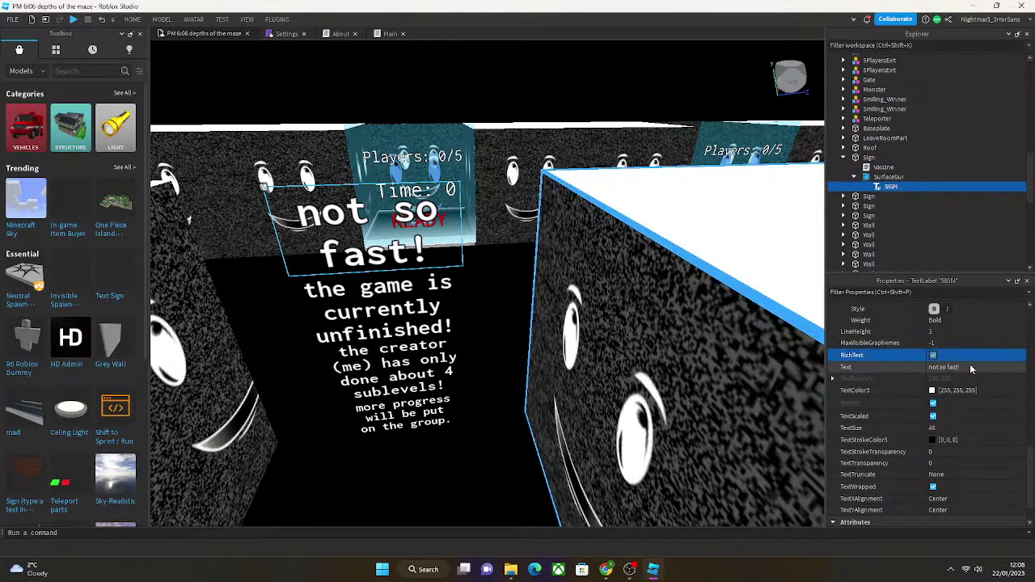
pyautogui.click(970, 367)
pyautogui.write('befor')
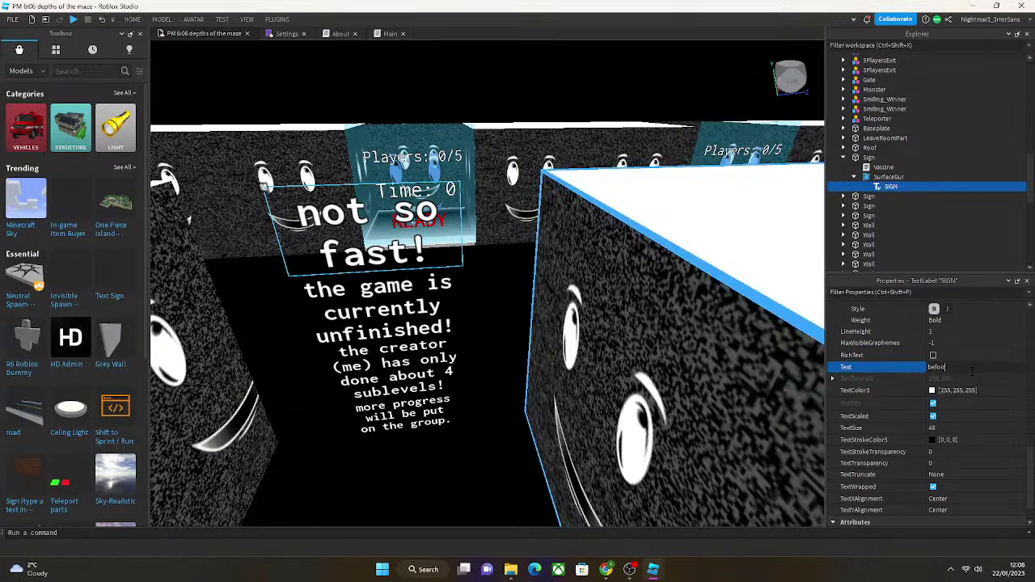
pyautogui.write('e you start')
pyautogui.press('Return')
# Append "also you cant leave the upper vestibule" to the sign text about the creator having only done about 4 sublevels.
pyautogui.click(428, 348)
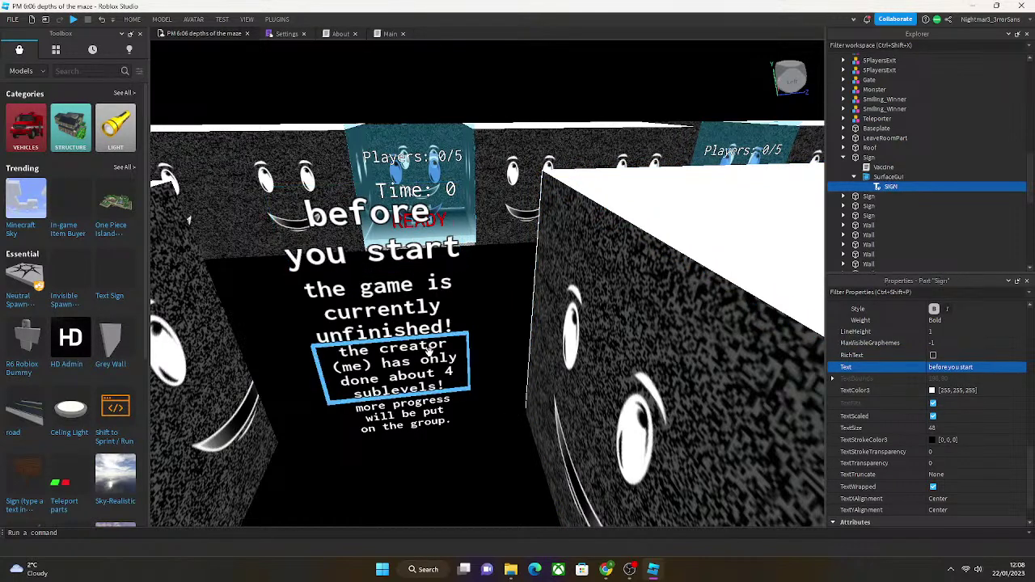
pyautogui.click(401, 414)
pyautogui.scroll(2, 402, 358)
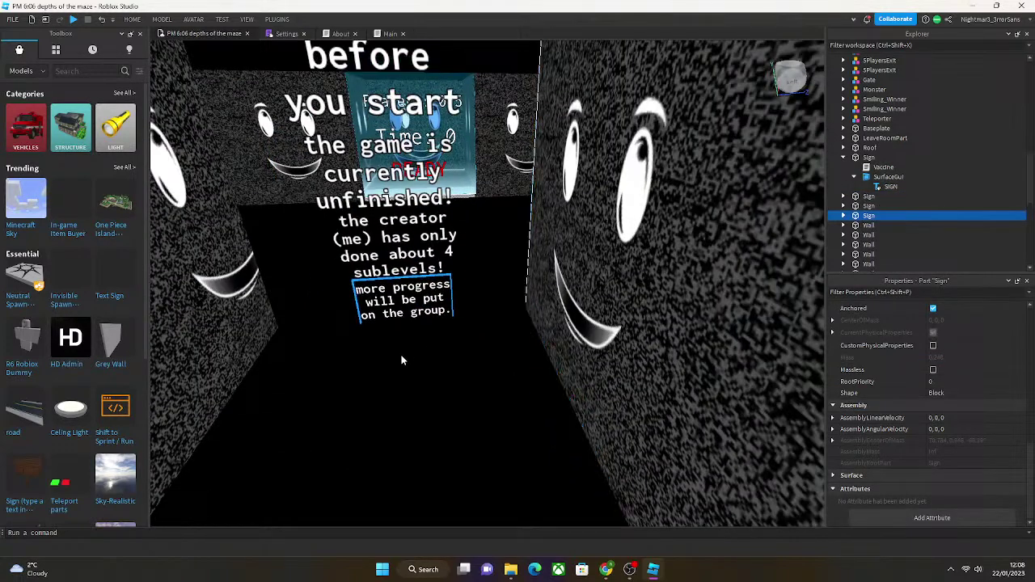
pyautogui.moveTo(462, 299); pyautogui.dragTo(420, 347, button='right')
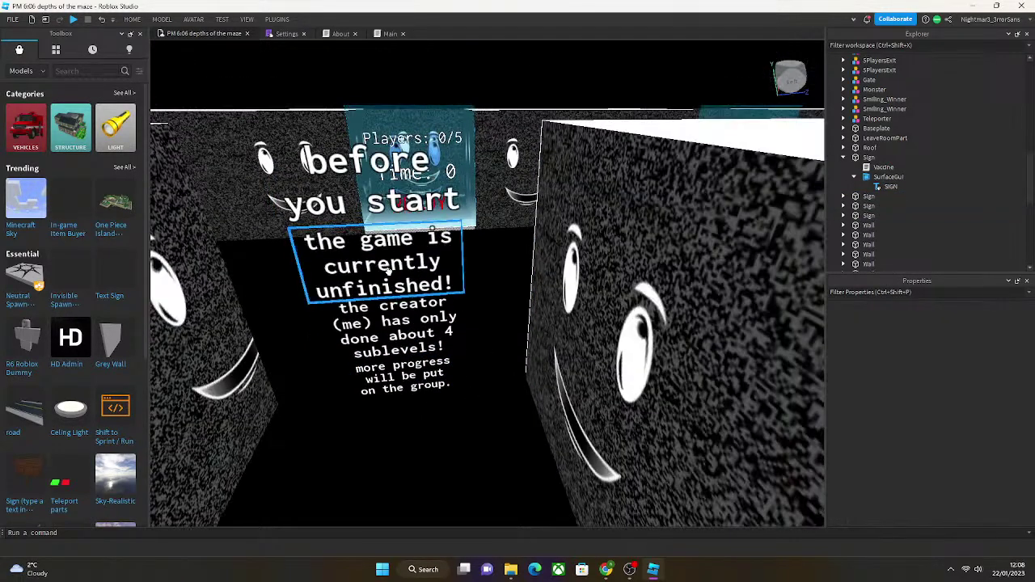
pyautogui.click(414, 353)
pyautogui.click(865, 196)
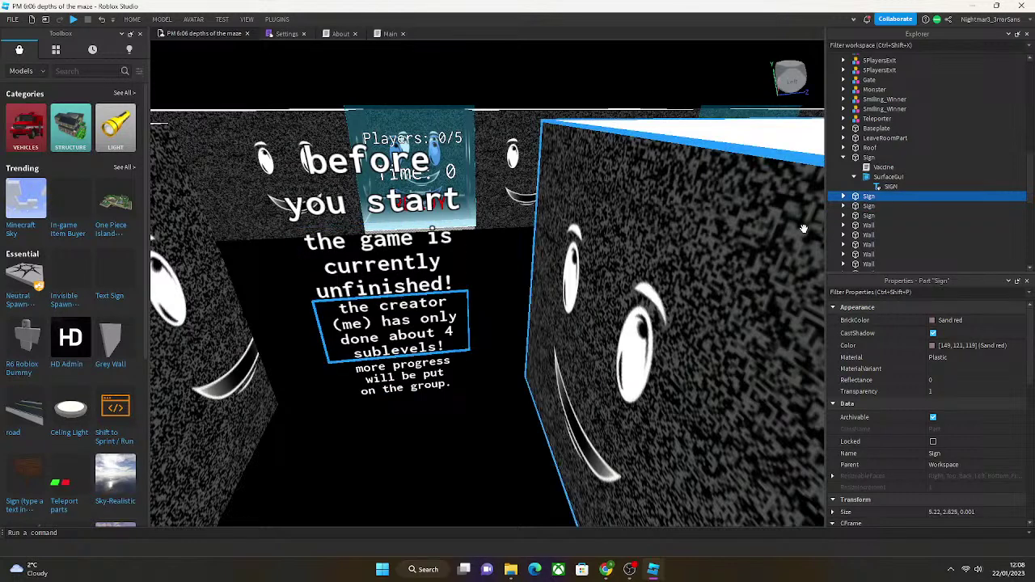
pyautogui.click(844, 197)
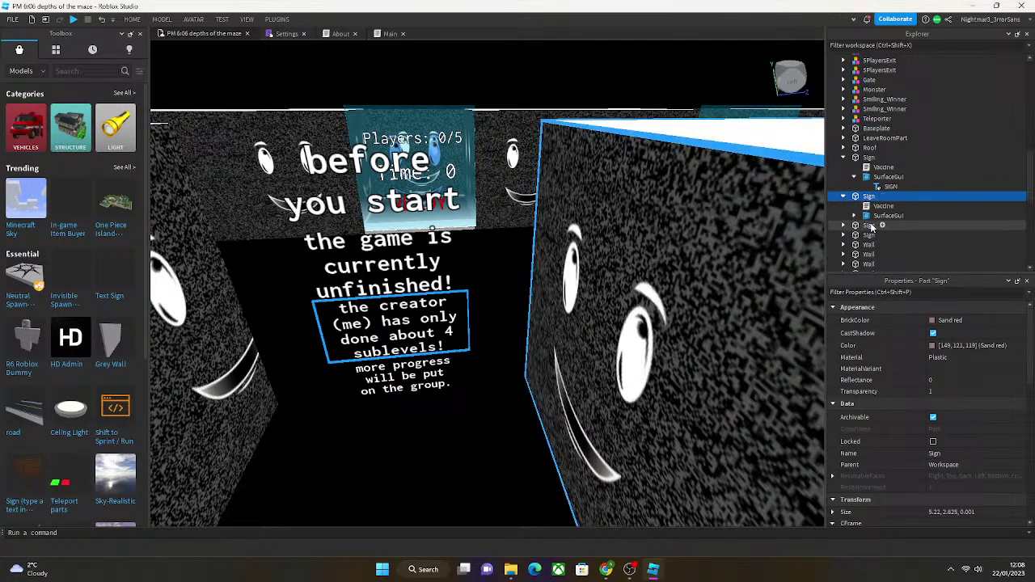
pyautogui.click(887, 215)
pyautogui.click(854, 215)
pyautogui.click(890, 225)
pyautogui.scroll(-5, 961, 440)
pyautogui.scroll(-5, 961, 437)
pyautogui.click(962, 415)
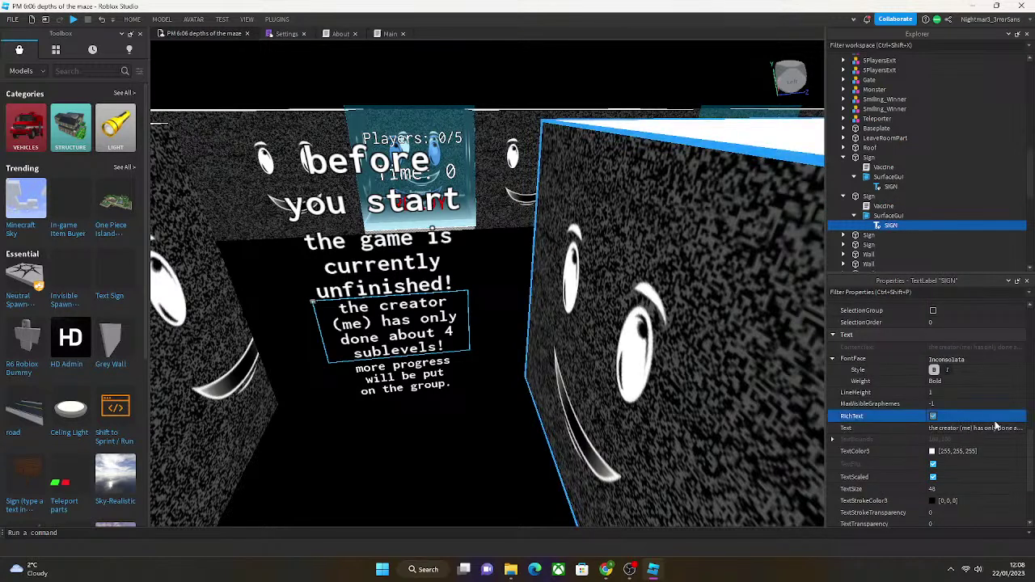
pyautogui.click(1017, 429)
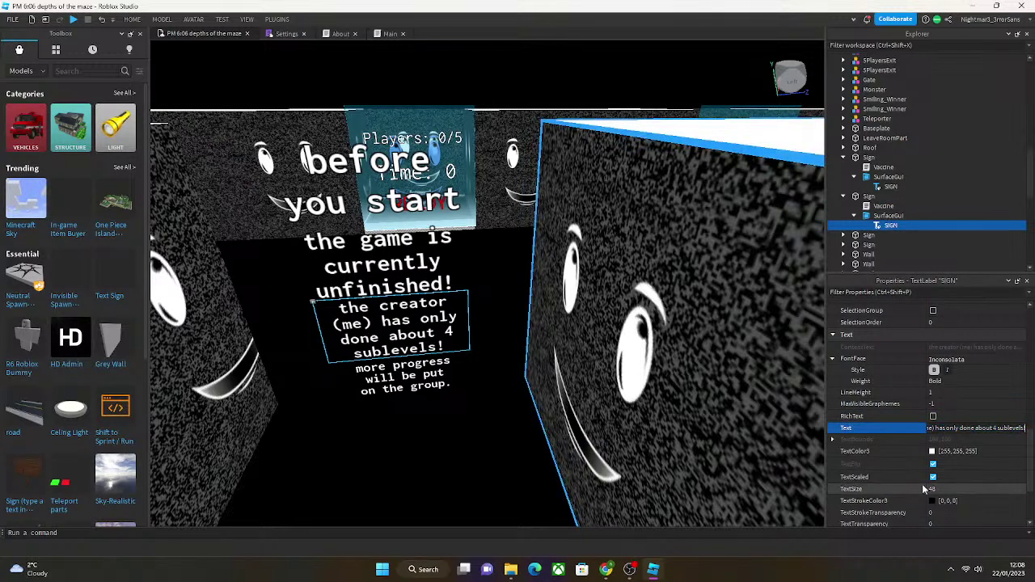
pyautogui.write('also you cant')
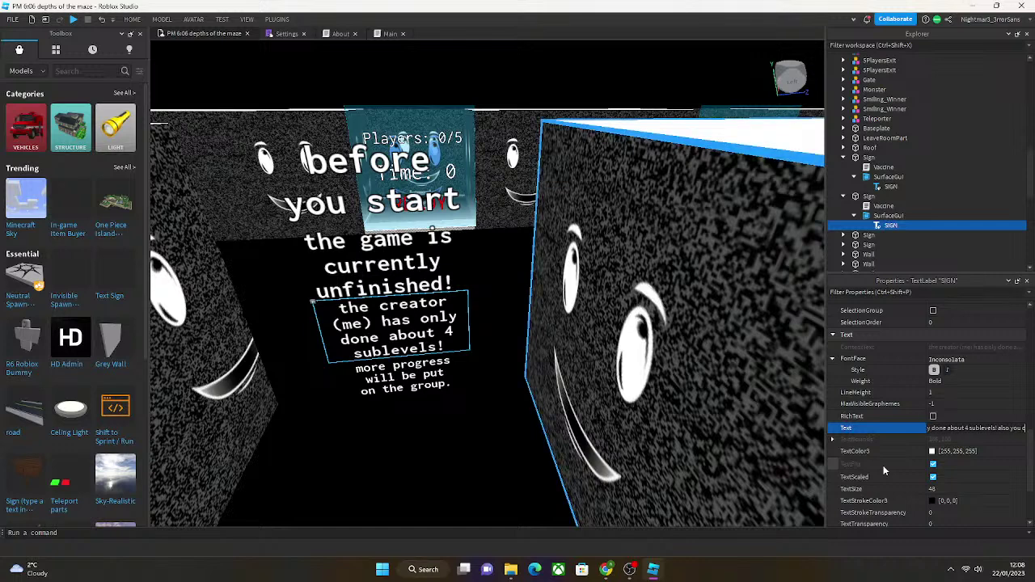
pyautogui.write(' leave the upper vestibule')
pyautogui.press('Return')
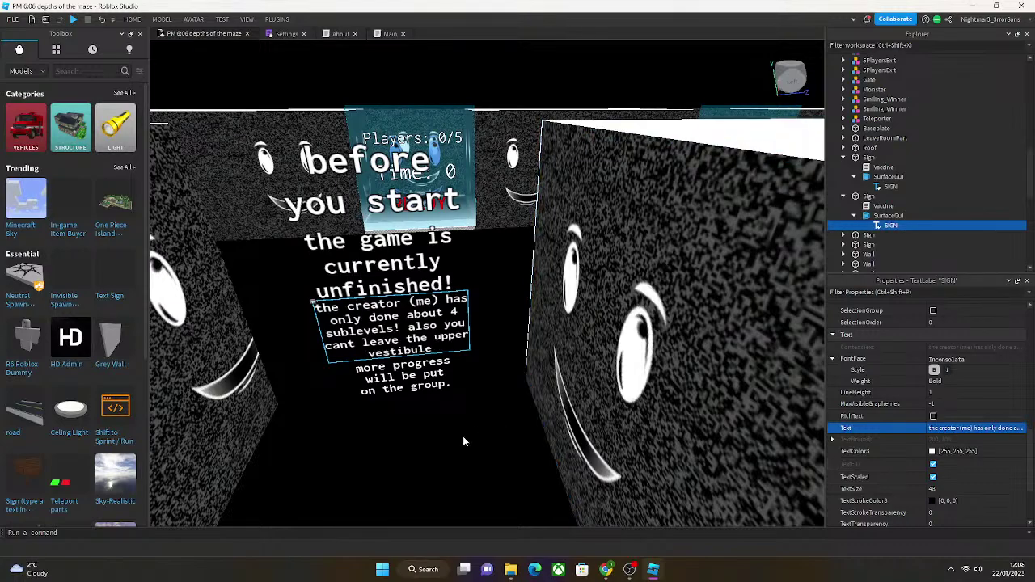
pyautogui.click(462, 441)
pyautogui.scroll(-2, 463, 441)
pyautogui.moveTo(463, 441); pyautogui.dragTo(299, 288, button='right')
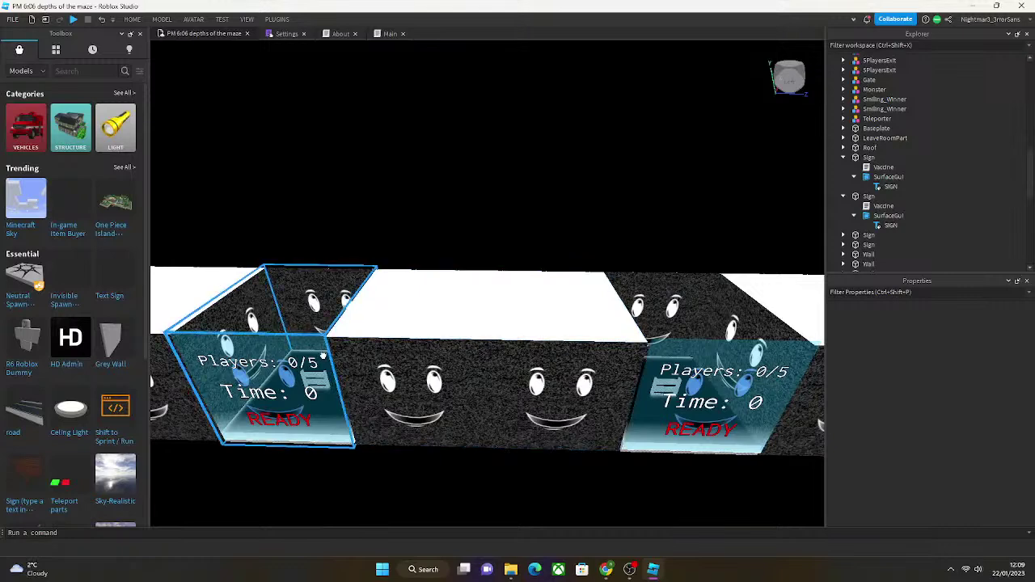
pyautogui.click(298, 288)
pyautogui.press('f')
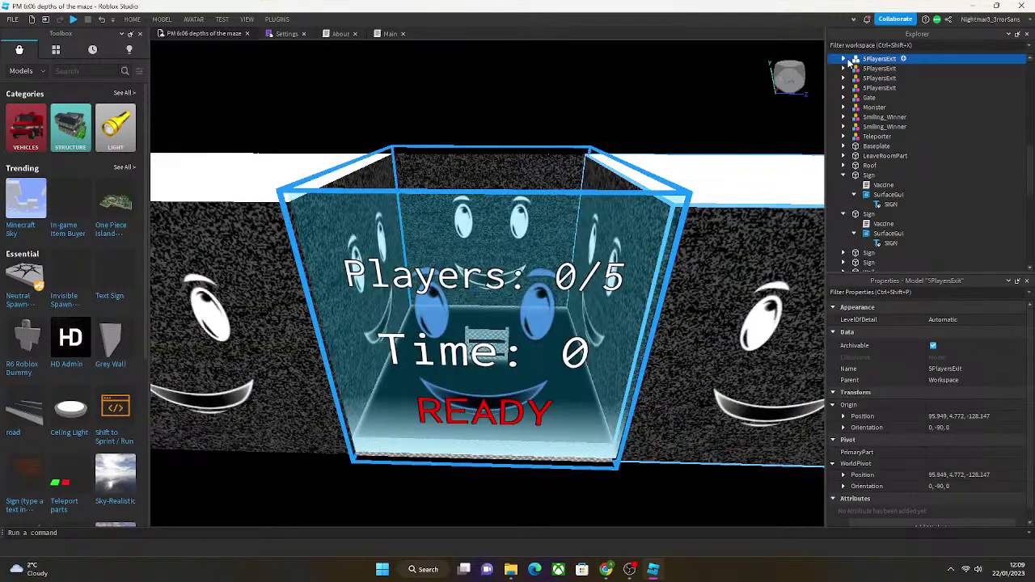
pyautogui.click(844, 59)
pyautogui.click(854, 79)
pyautogui.click(854, 78)
pyautogui.click(855, 87)
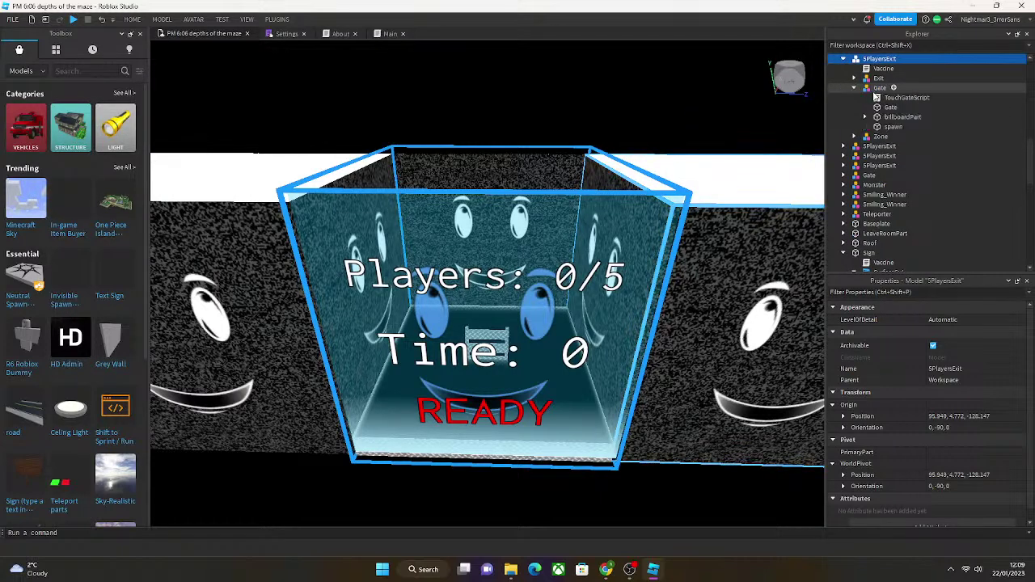
pyautogui.click(881, 97)
pyautogui.doubleClick(882, 97)
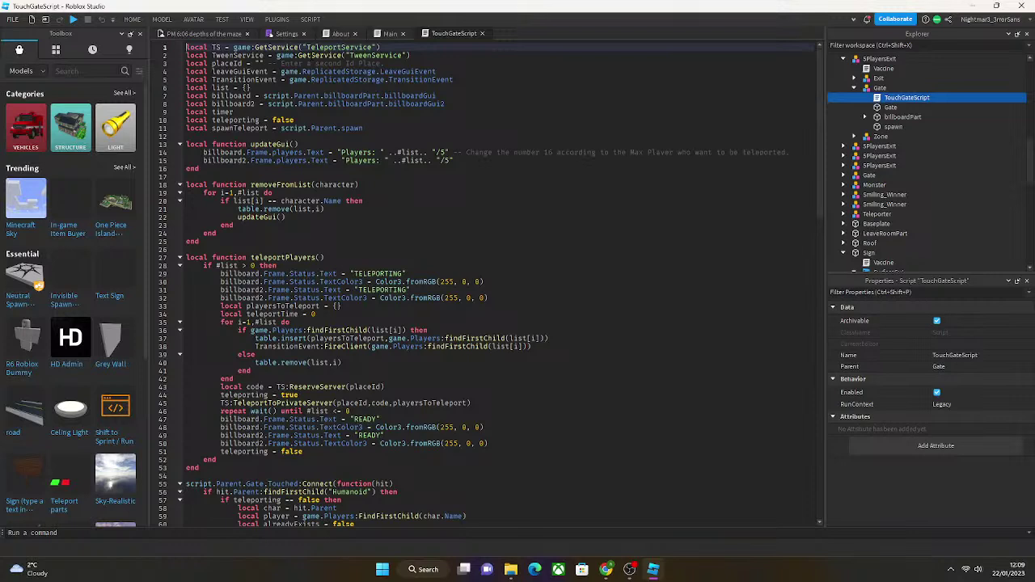
pyautogui.click(258, 63)
pyautogui.hotkey('ctrl', 'v')
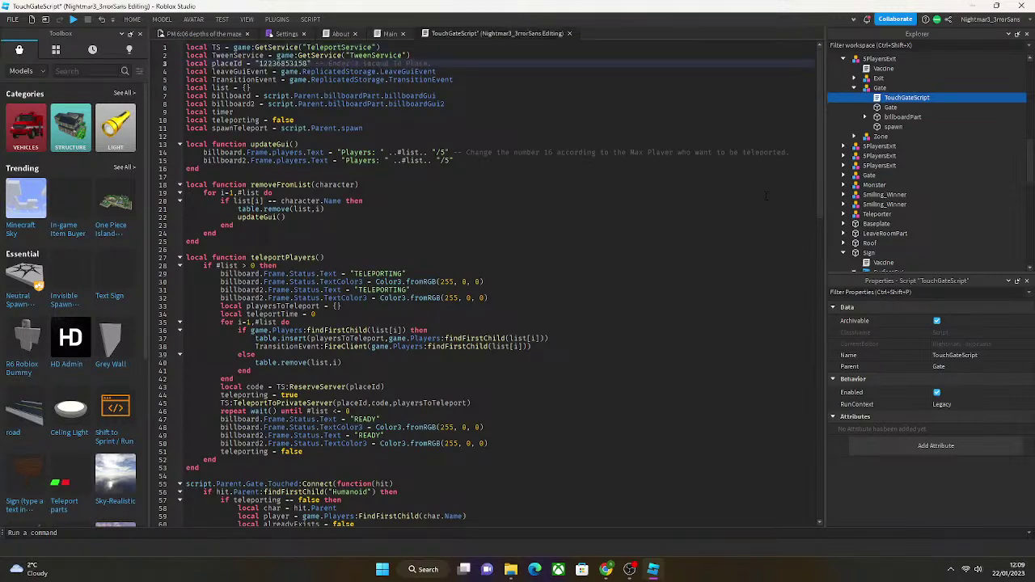
pyautogui.click(843, 155)
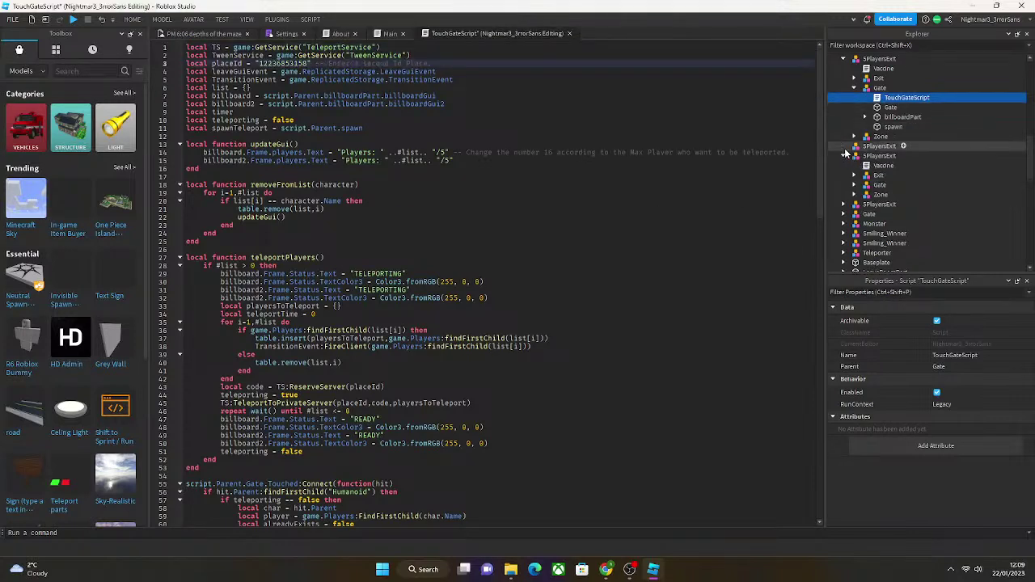
pyautogui.click(843, 145)
pyautogui.click(854, 175)
pyautogui.doubleClick(905, 185)
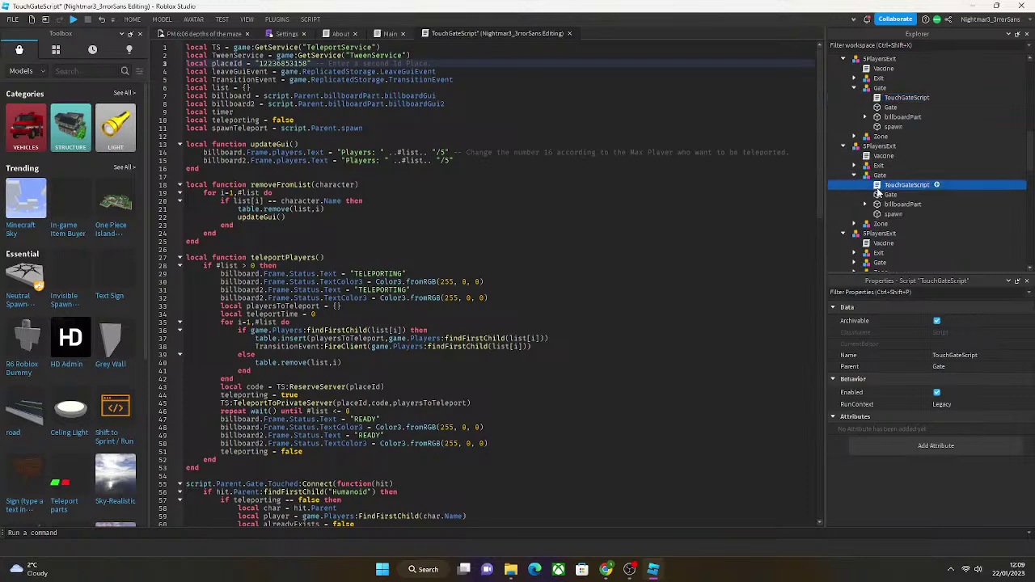
pyautogui.click(239, 71)
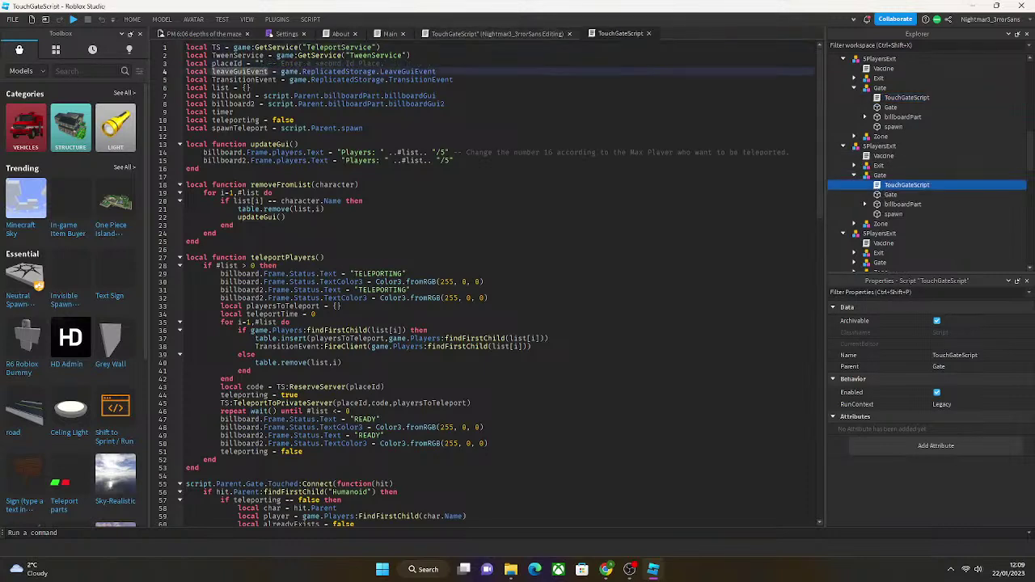
pyautogui.click(239, 63)
pyautogui.hotkey('ctrl', 'v')
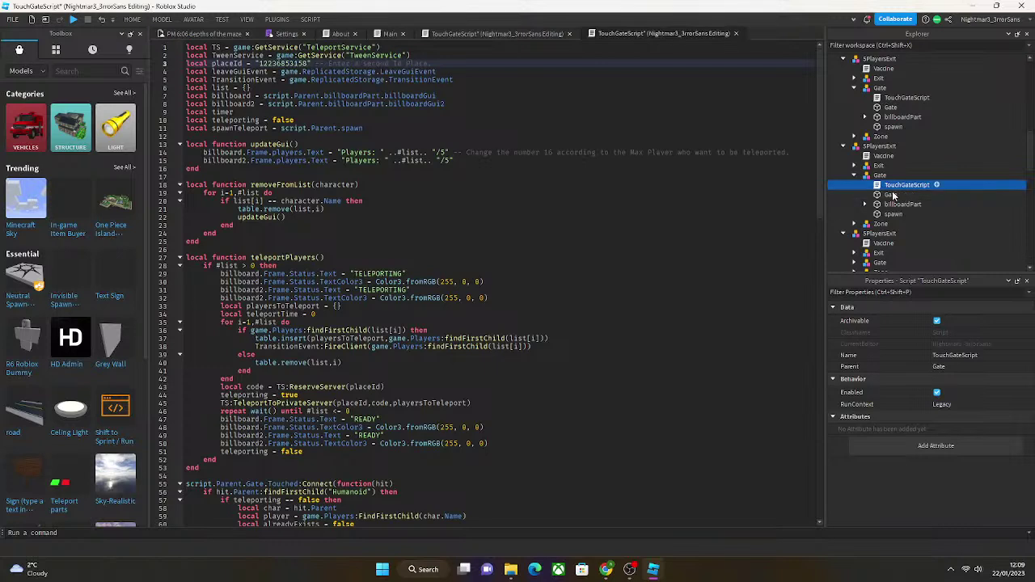
pyautogui.scroll(-2, 864, 210)
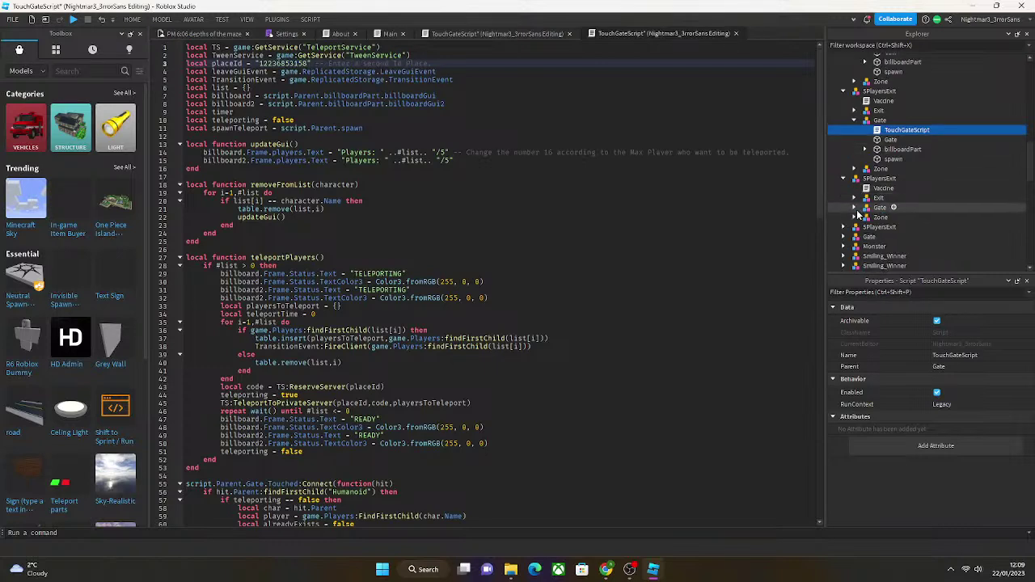
pyautogui.scroll(-1, 869, 249)
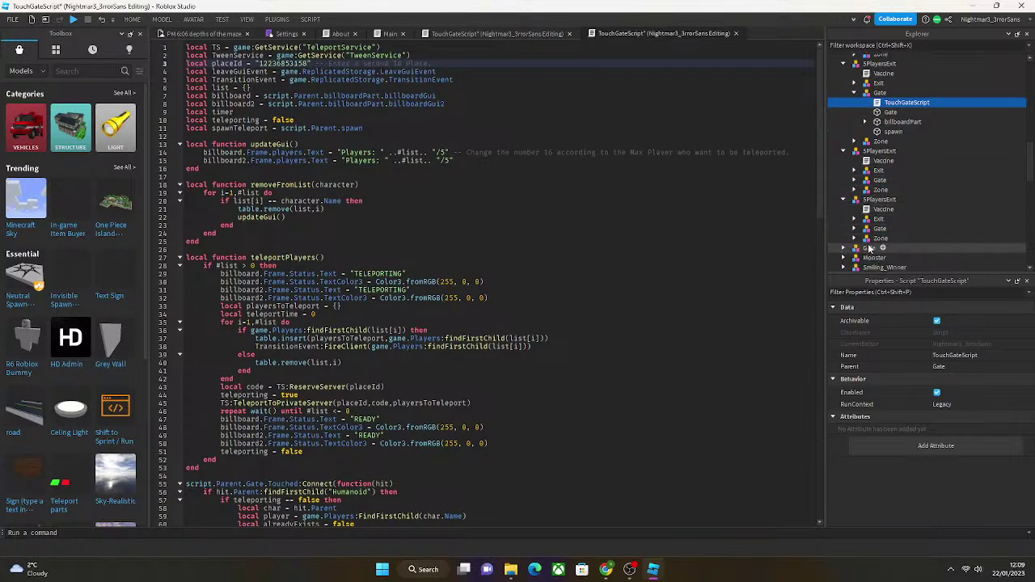
pyautogui.click(855, 229)
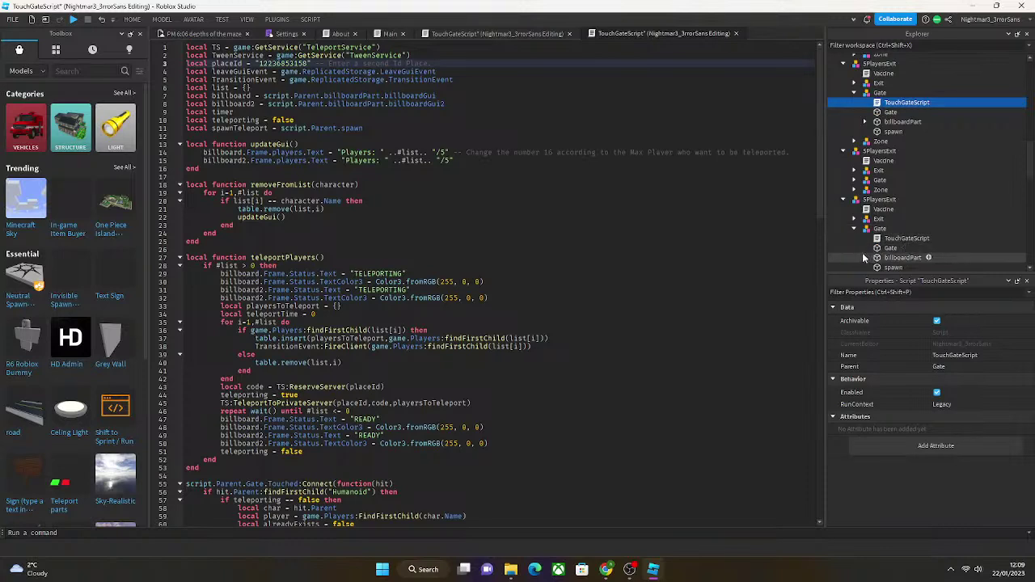
pyautogui.scroll(-1, 863, 257)
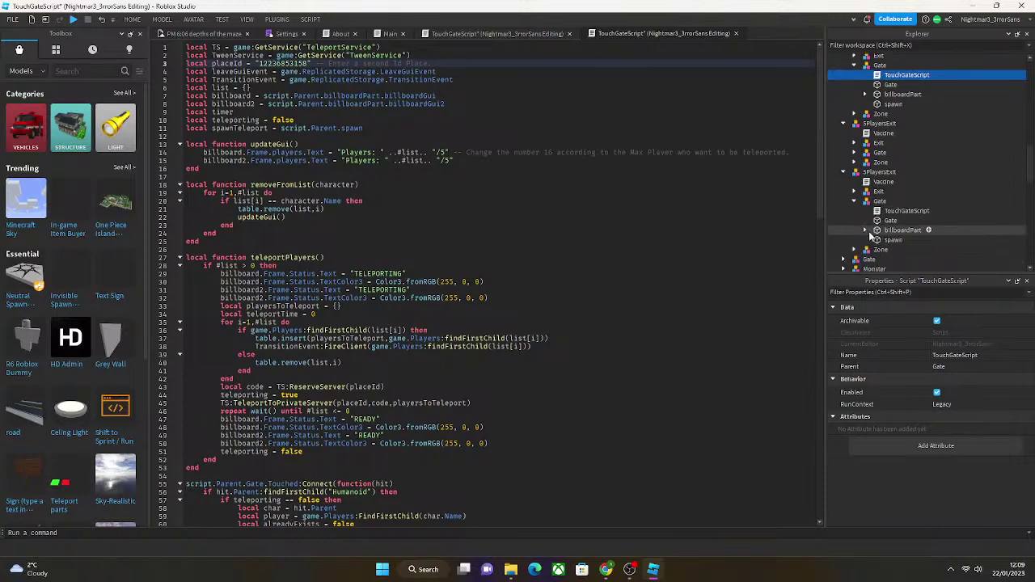
pyautogui.click(888, 212)
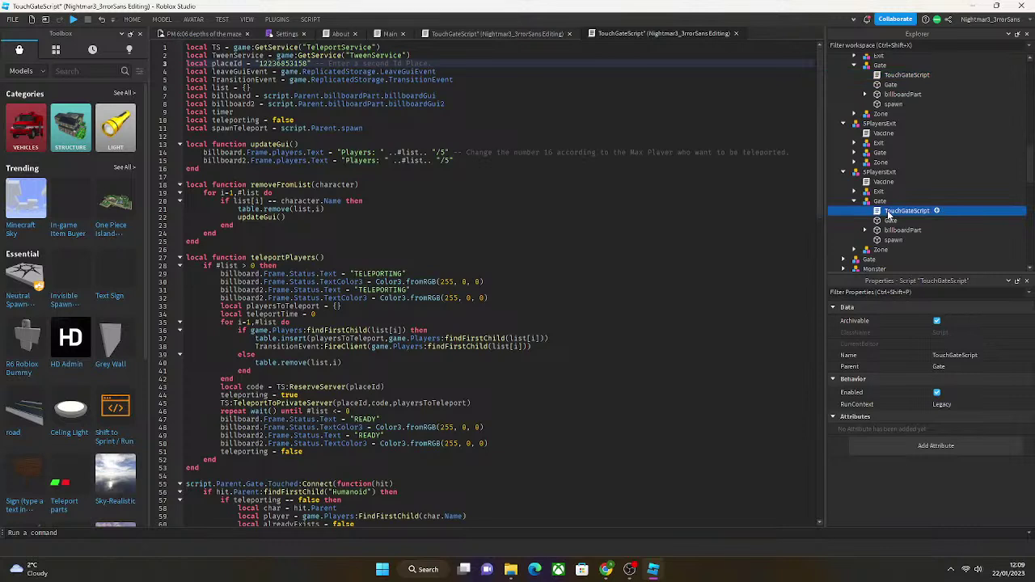
pyautogui.doubleClick(888, 212)
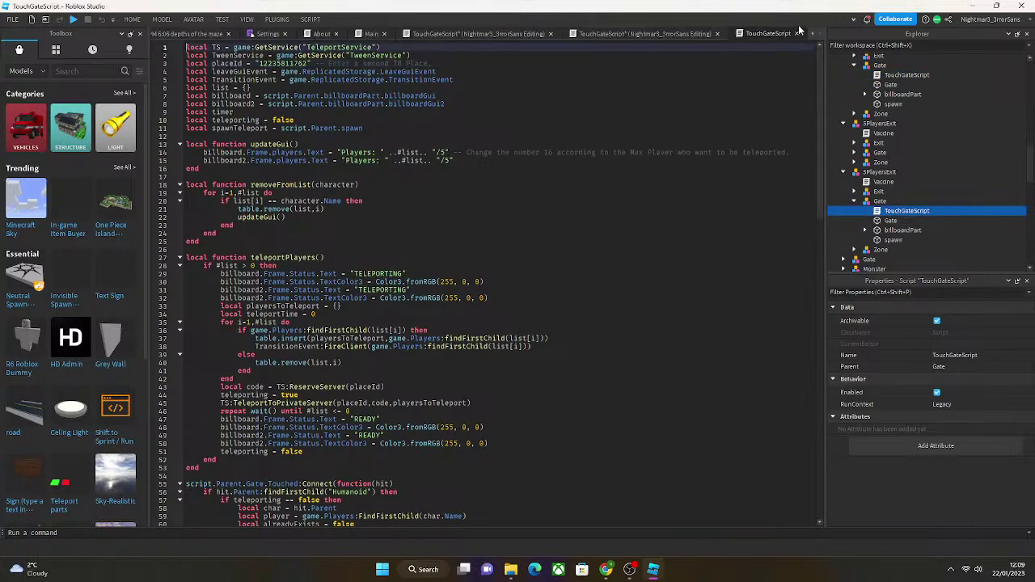
pyautogui.click(530, 35)
pyautogui.click(631, 33)
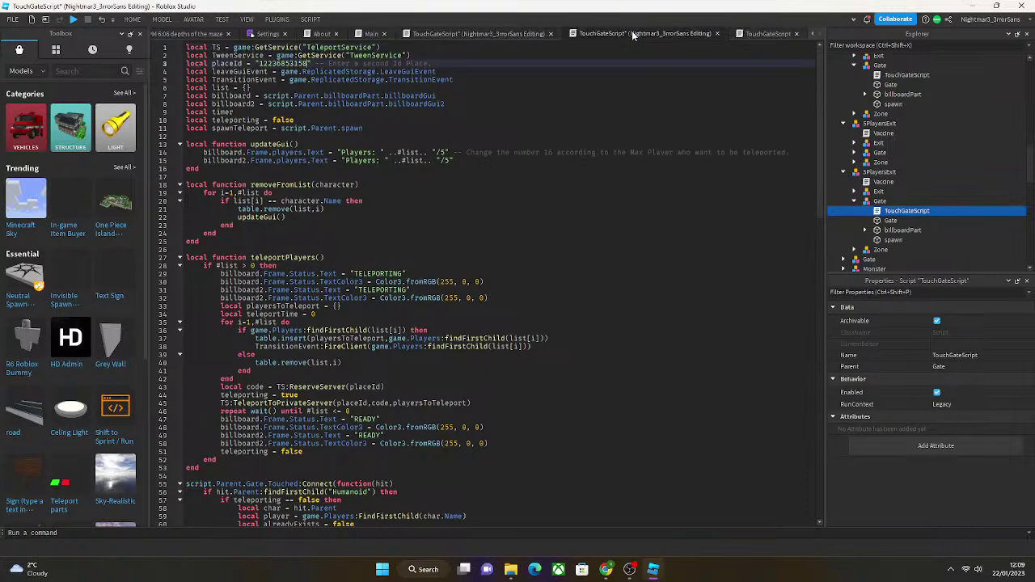
pyautogui.click(766, 33)
pyautogui.click(281, 63)
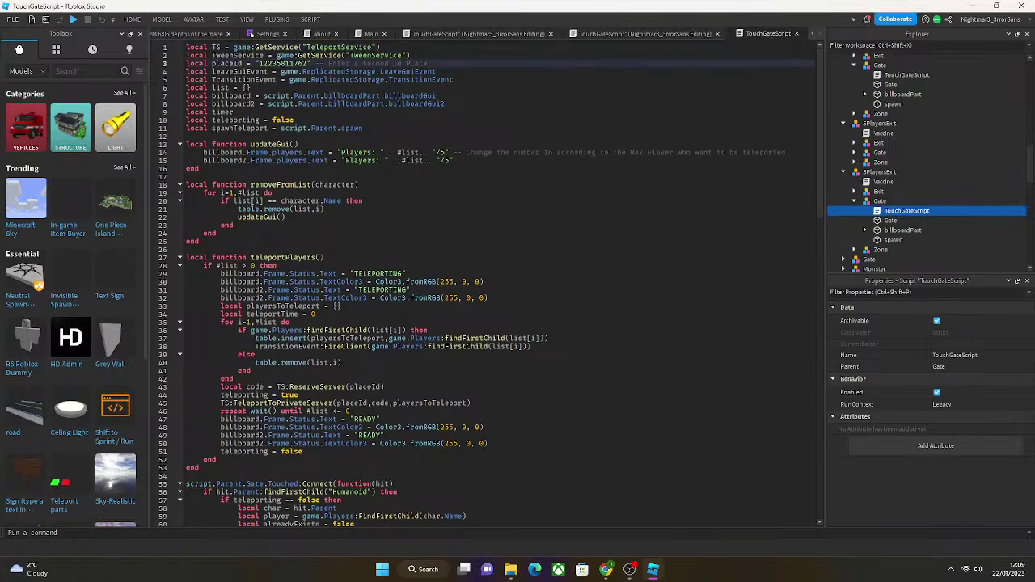
pyautogui.hotkey('ctrl', 'v')
# Finish the edits to the lobby place and close Roblox Studio.
pyautogui.scroll(-3, 857, 205)
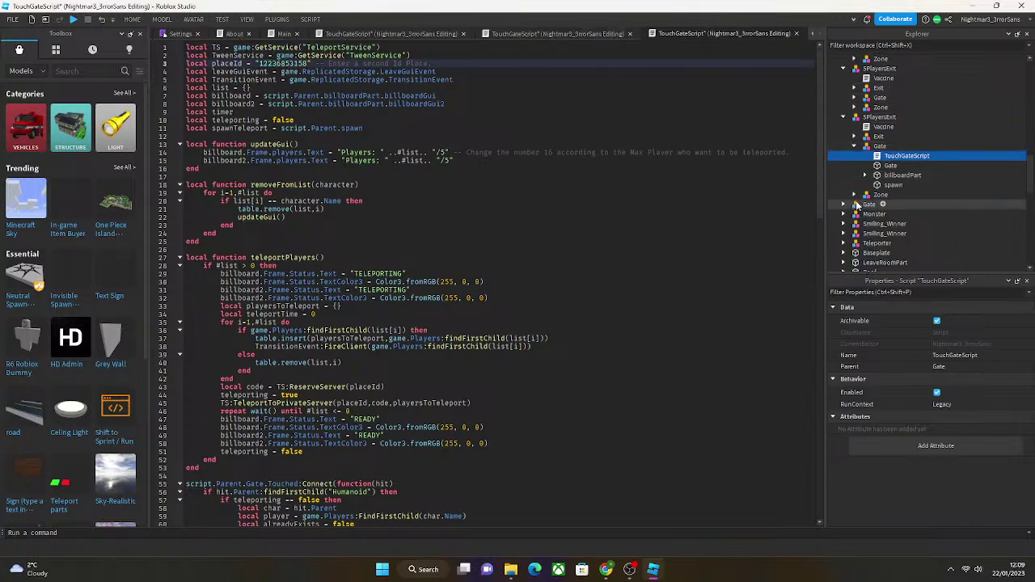
pyautogui.click(845, 206)
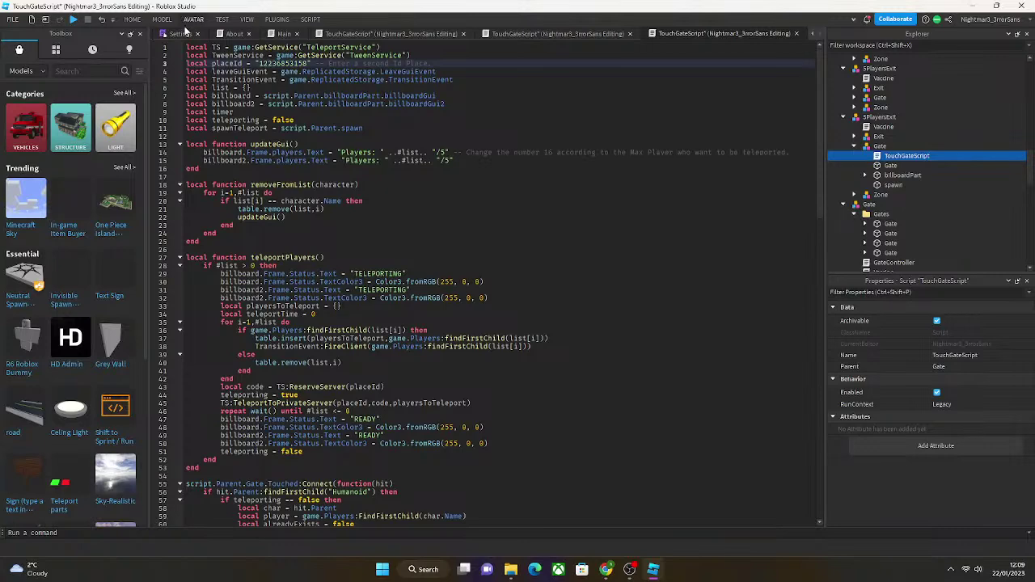
pyautogui.click(179, 33)
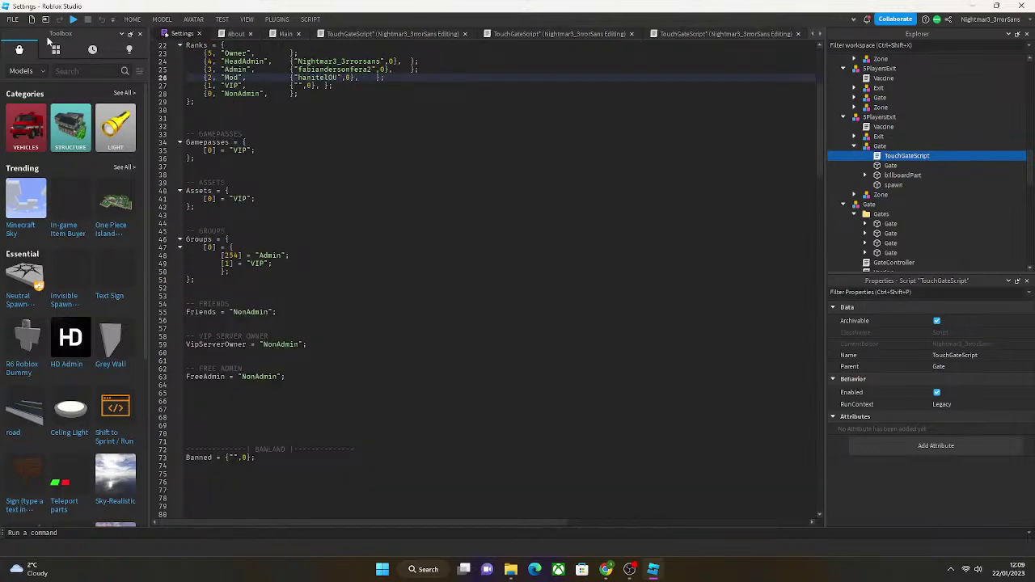
pyautogui.click(13, 19)
pyautogui.click(67, 106)
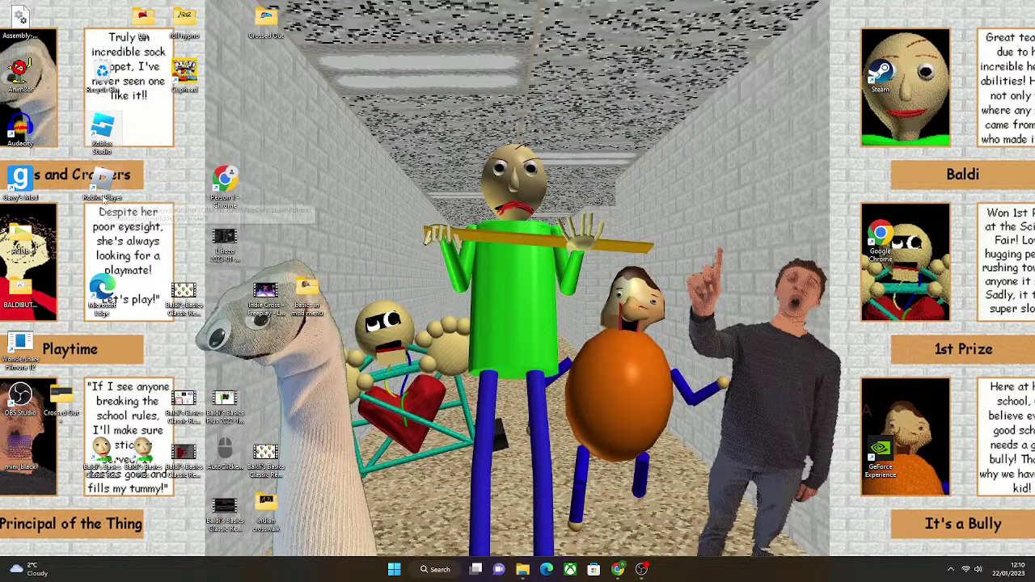
# Switch to Roblox Player and open the PM 6:06 depths of the maze experience from the group The deep depths of the maze.
pyautogui.doubleClick(102, 182)
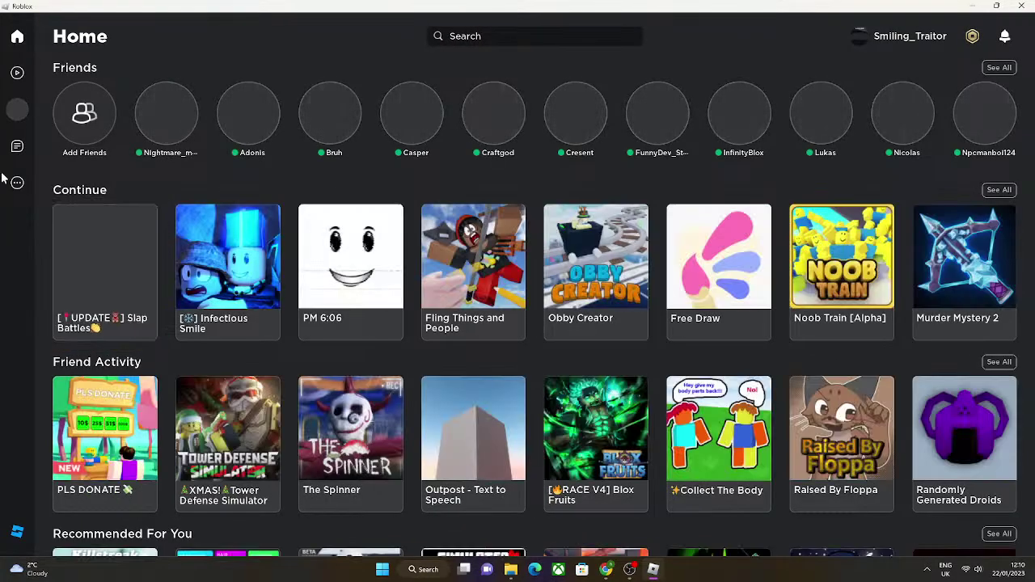
pyautogui.click(17, 182)
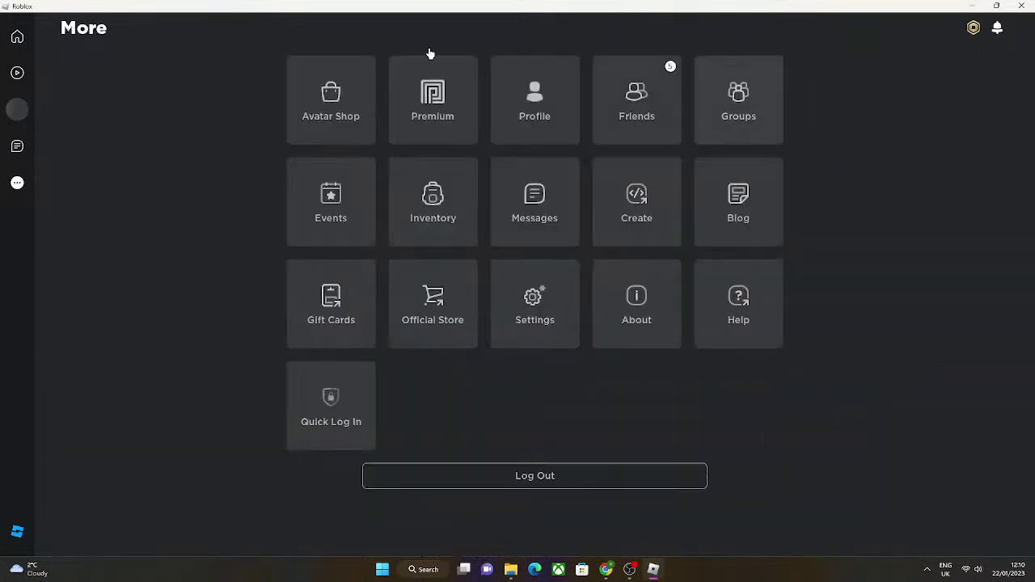
pyautogui.click(718, 109)
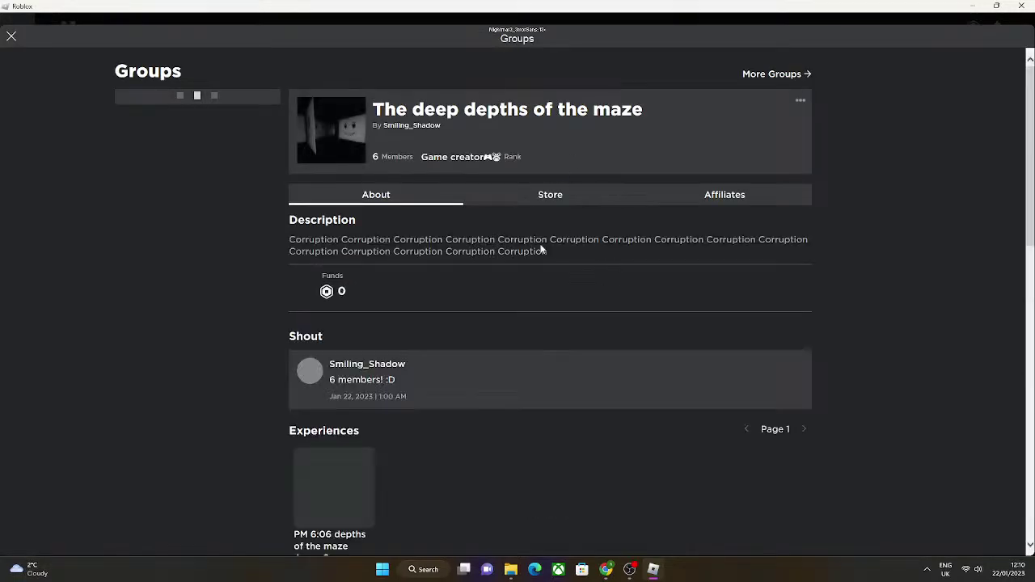
pyautogui.scroll(-5, 472, 388)
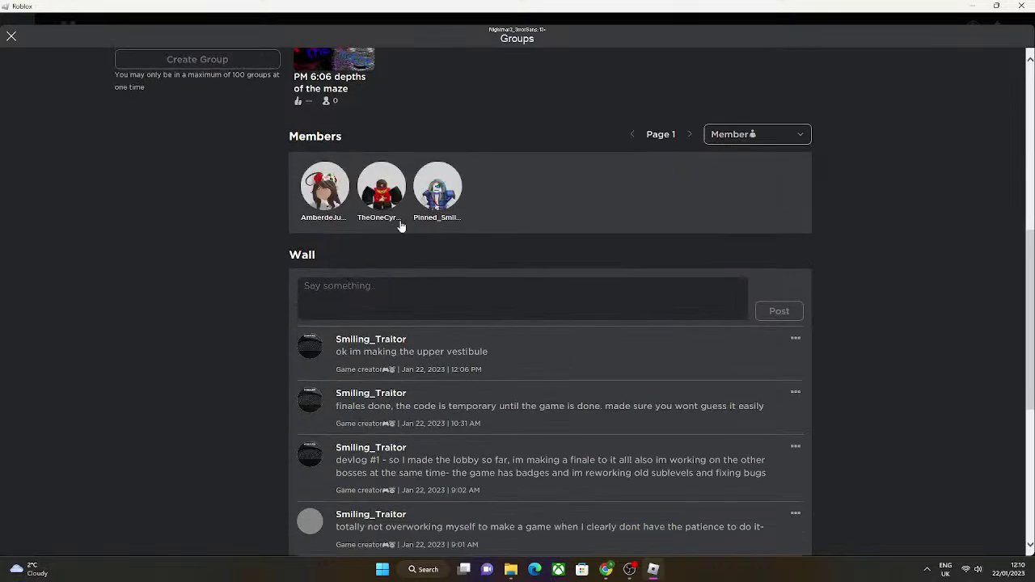
pyautogui.scroll(2, 412, 246)
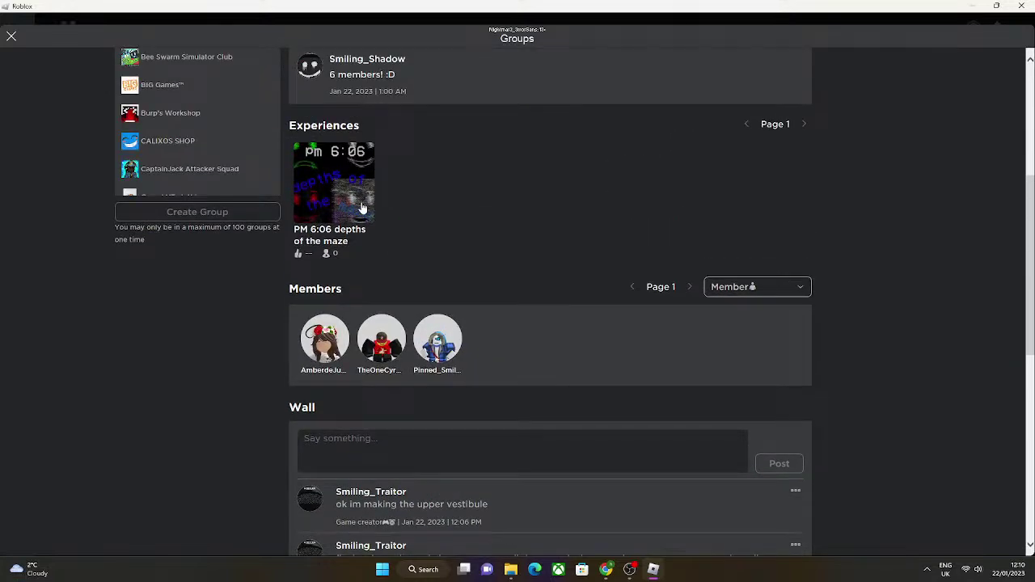
pyautogui.click(361, 207)
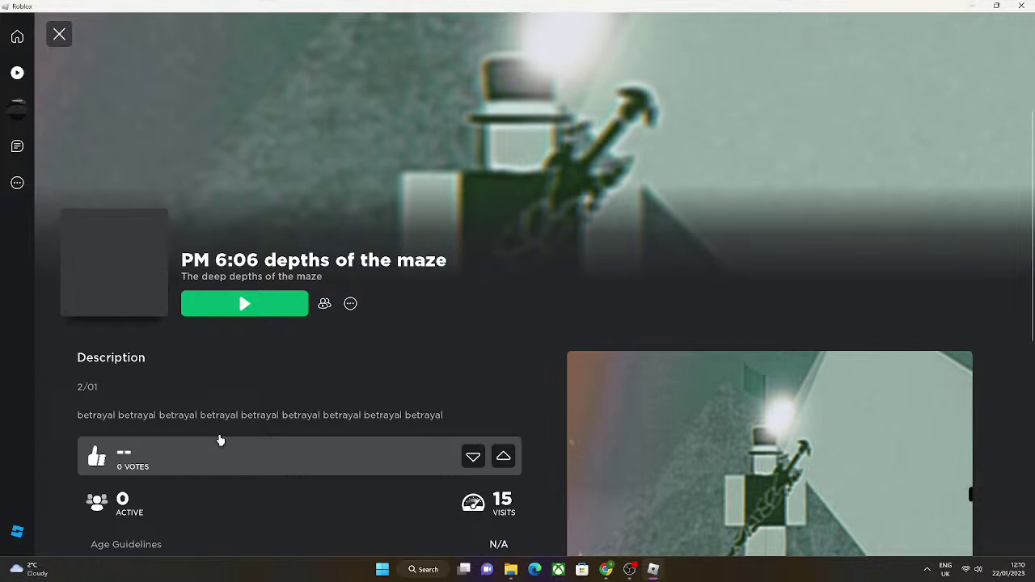
# Play the experience to test a lobby teleport gate, and leave it once the teleport has been tried.
pyautogui.click(246, 308)
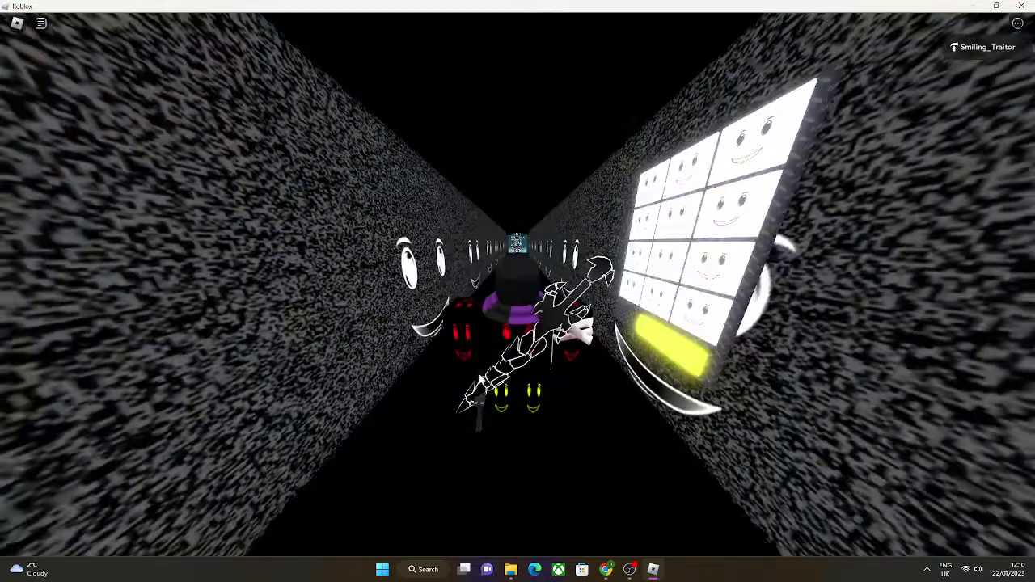
pyautogui.press('d')
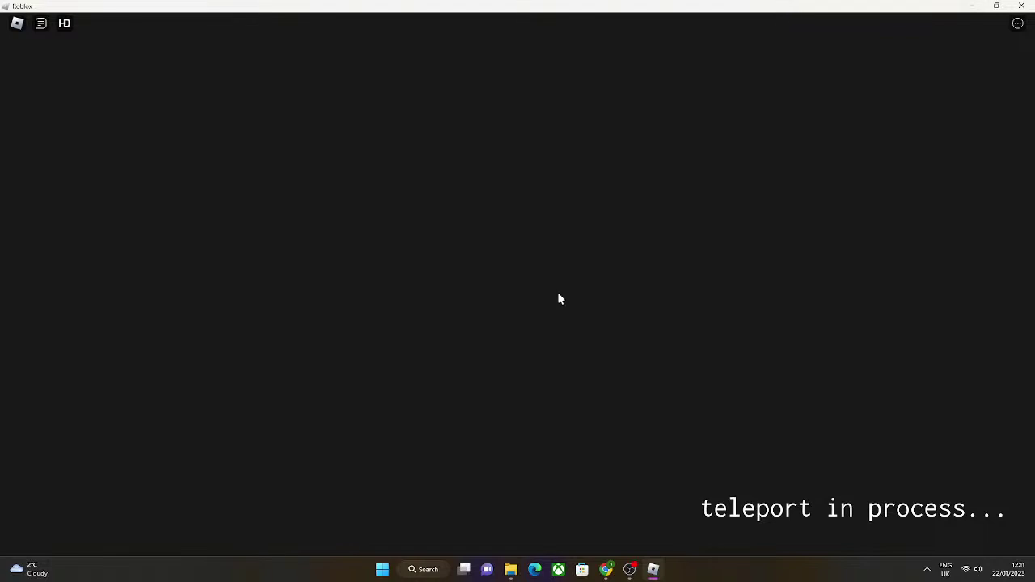
pyautogui.press('Escape')
pyautogui.press('l')
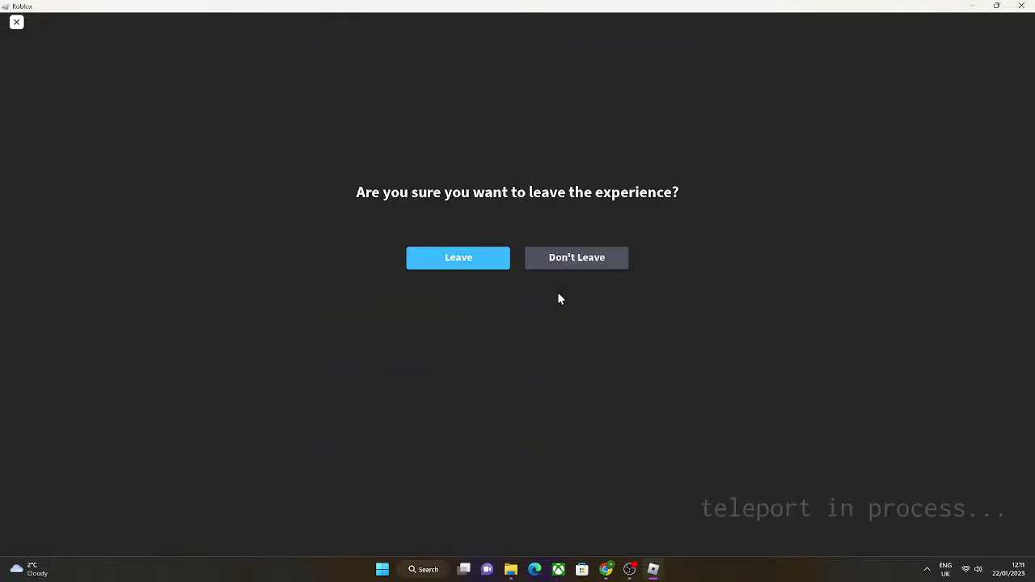
pyautogui.press('Return')
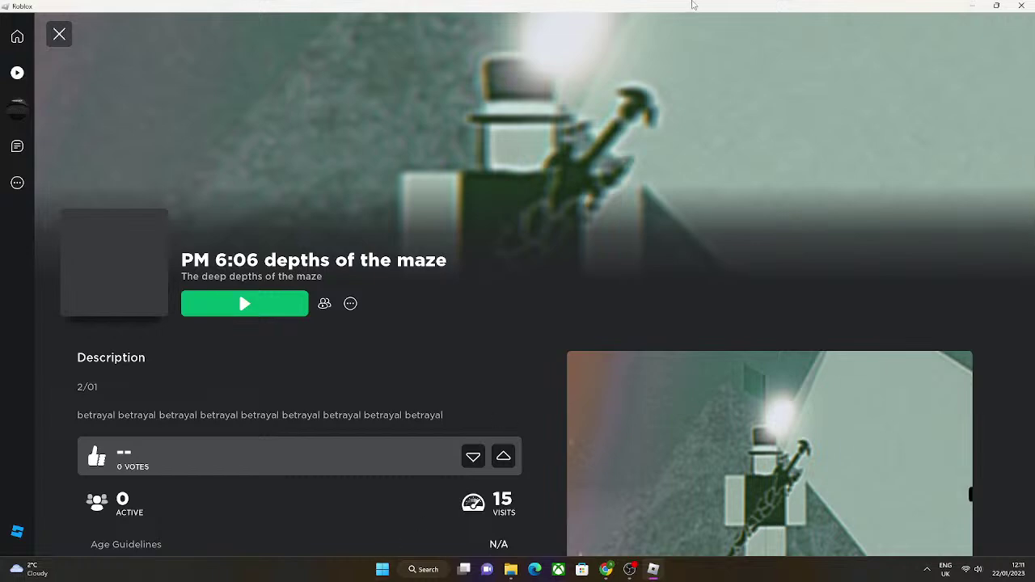
pyautogui.click(973, 10)
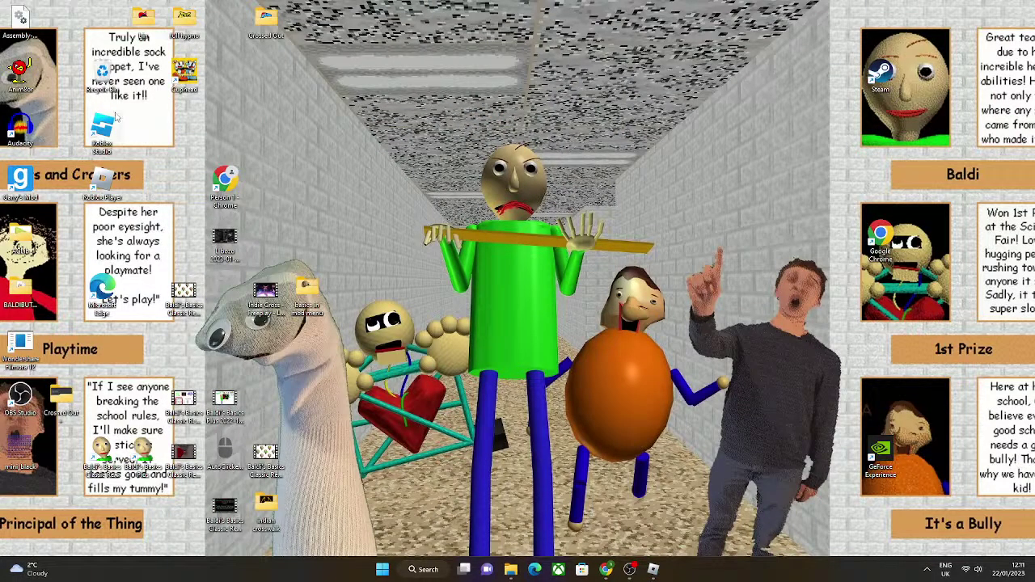
pyautogui.click(607, 570)
pyautogui.rightClick(217, 29)
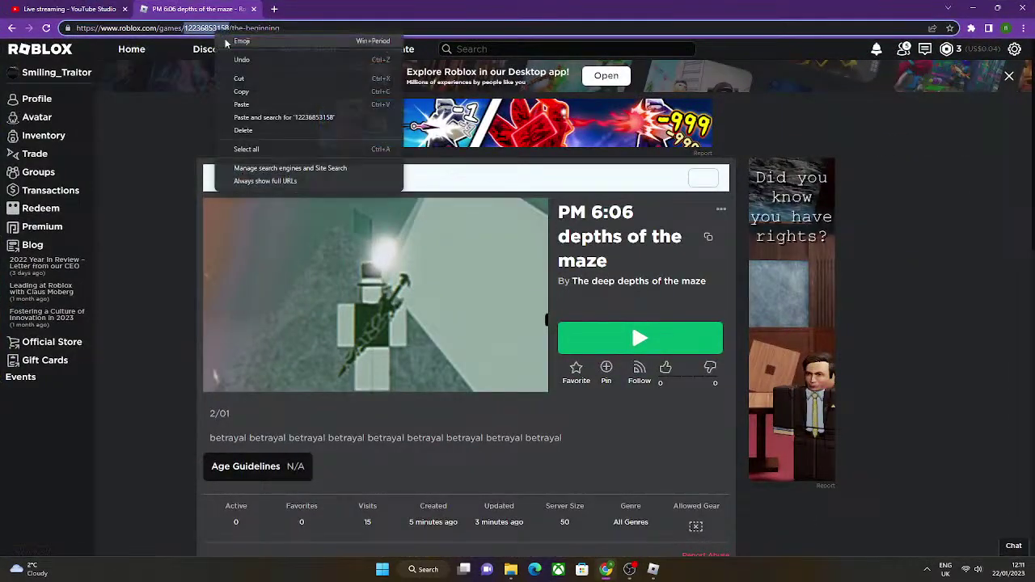
pyautogui.click(266, 86)
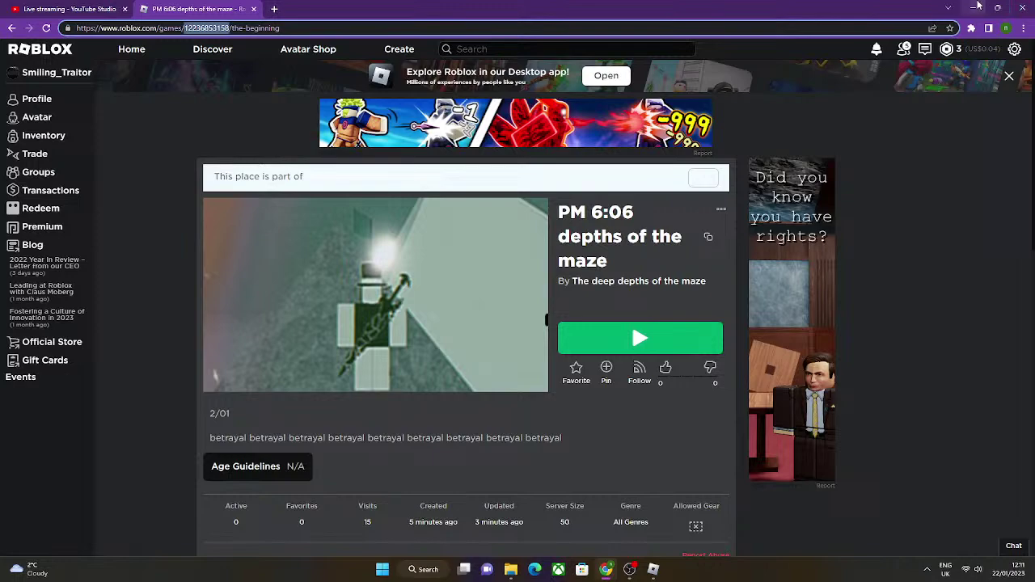
pyautogui.click(973, 7)
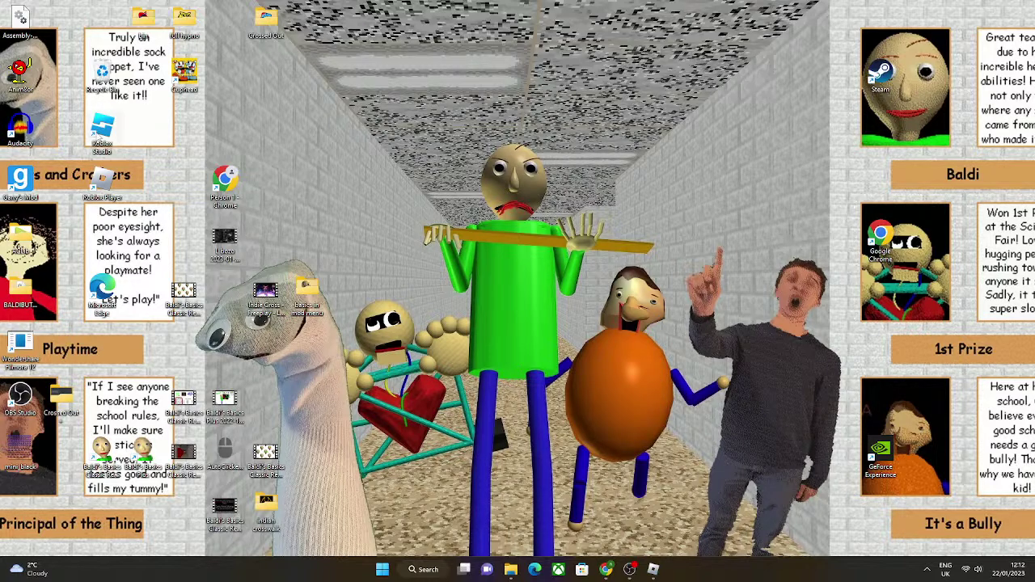
# Switch to Roblox Studio, ignoring the auto-recovered file, and open the PM 6:06 depths of the maze lobby in its 3D view.
pyautogui.doubleClick(99, 132)
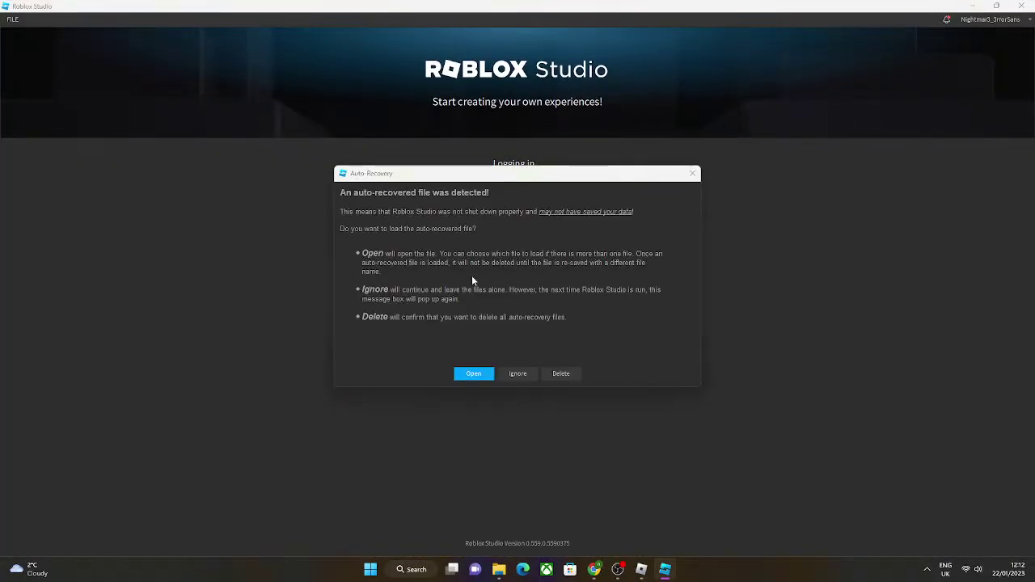
pyautogui.click(517, 374)
pyautogui.click(113, 156)
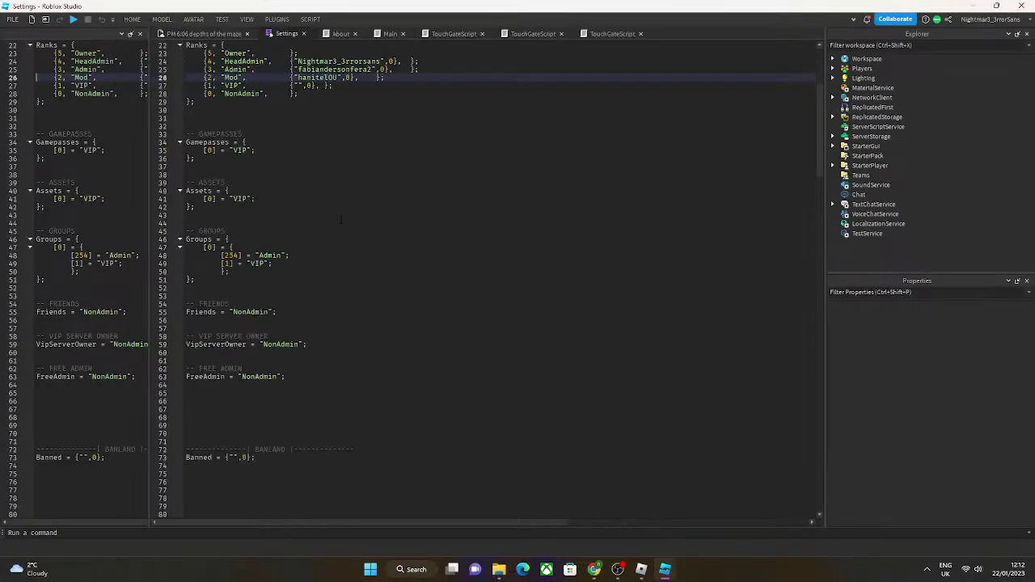
pyautogui.click(208, 34)
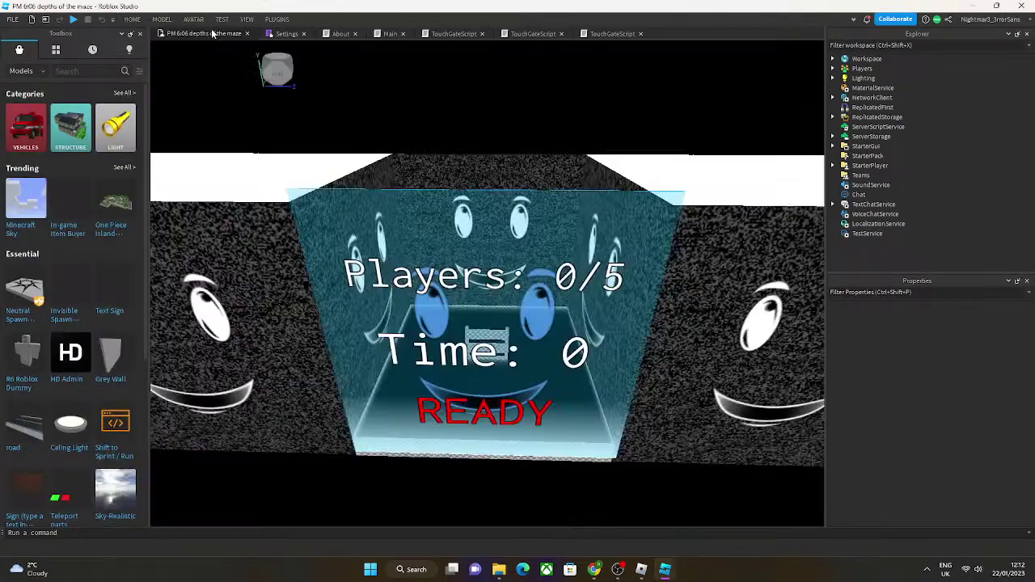
# Survey the lobby's row of gates and check the placeId line in the three open TouchGateScripts.
pyautogui.scroll(-5, 347, 160)
pyautogui.moveTo(346, 160); pyautogui.dragTo(261, 74, button='right')
pyautogui.scroll(-4, 428, 309)
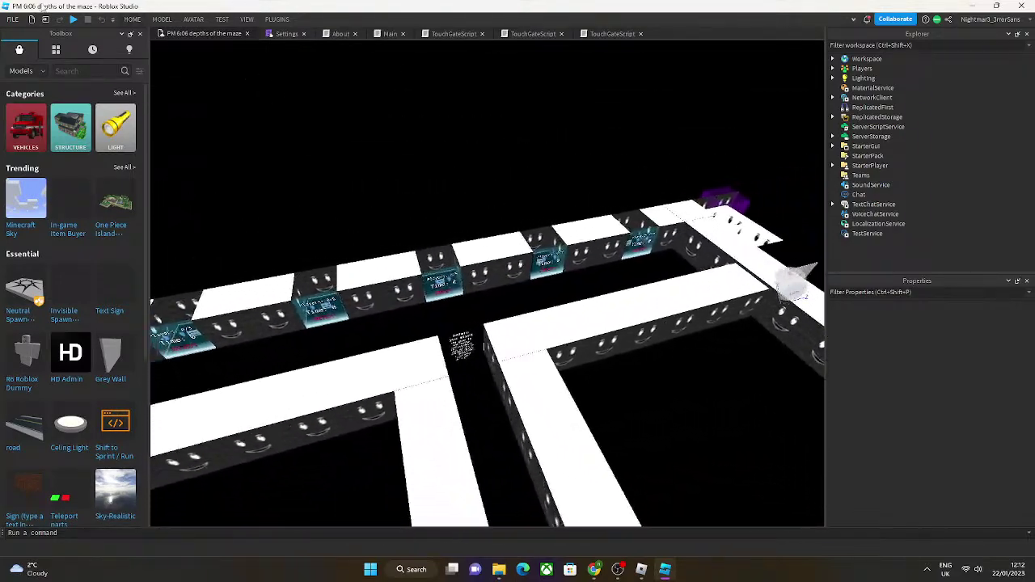
pyautogui.press('w')
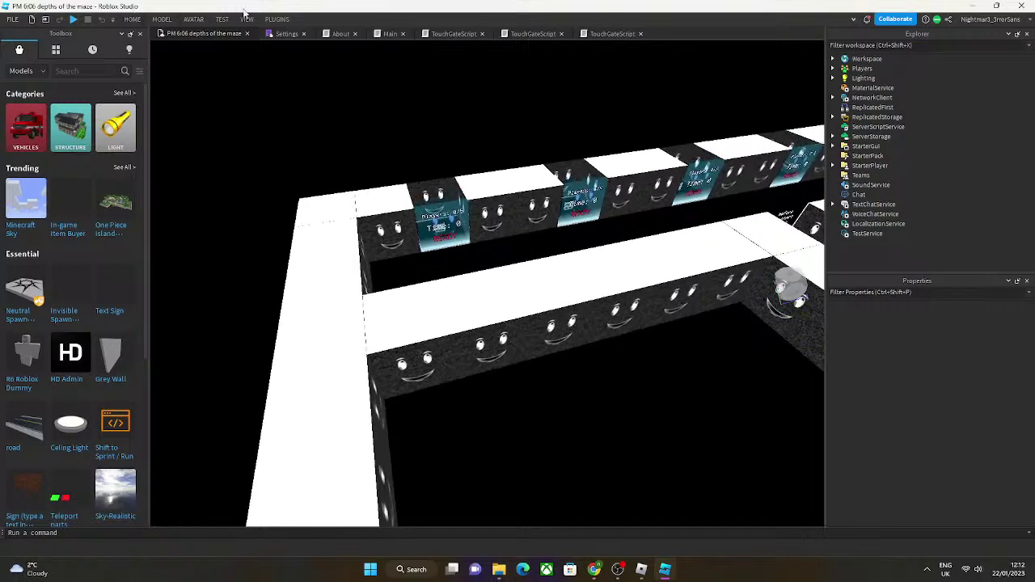
pyautogui.click(441, 35)
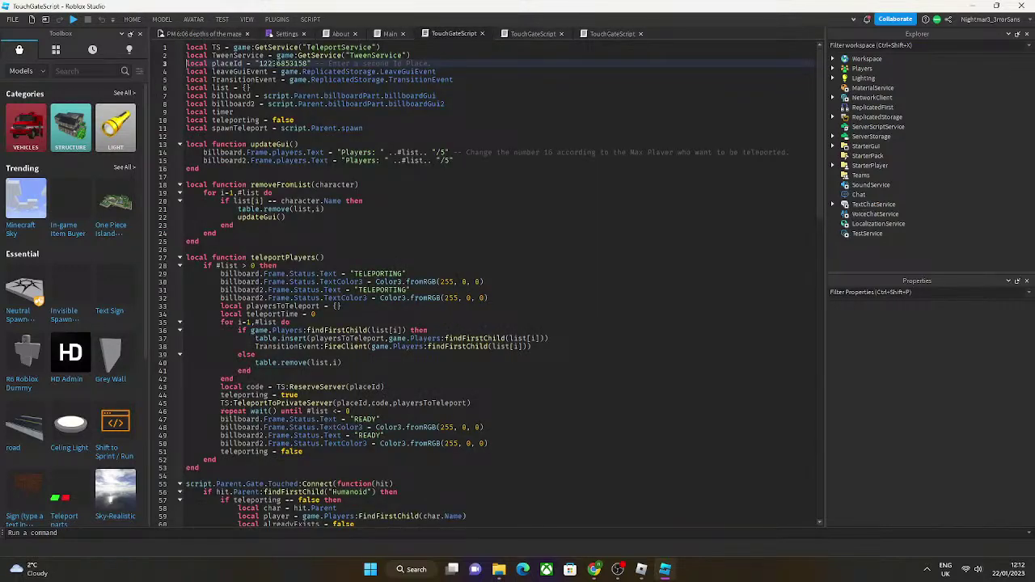
pyautogui.click(521, 36)
pyautogui.click(605, 35)
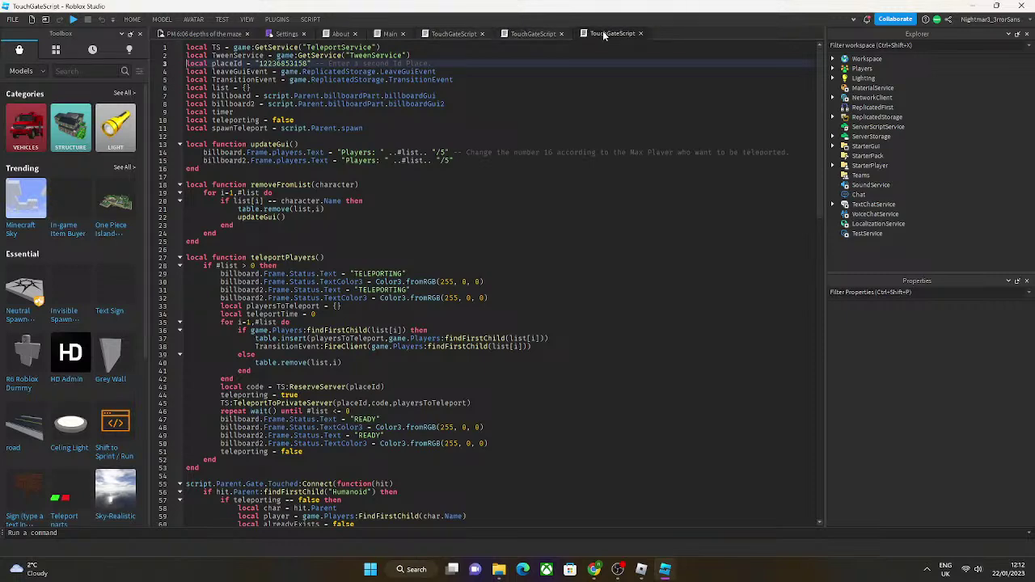
pyautogui.click(198, 33)
pyautogui.moveTo(456, 334); pyautogui.dragTo(396, 202, button='right')
pyautogui.scroll(-3, 394, 399)
pyautogui.scroll(2, 396, 202)
pyautogui.scroll(4, 395, 202)
pyautogui.click(132, 19)
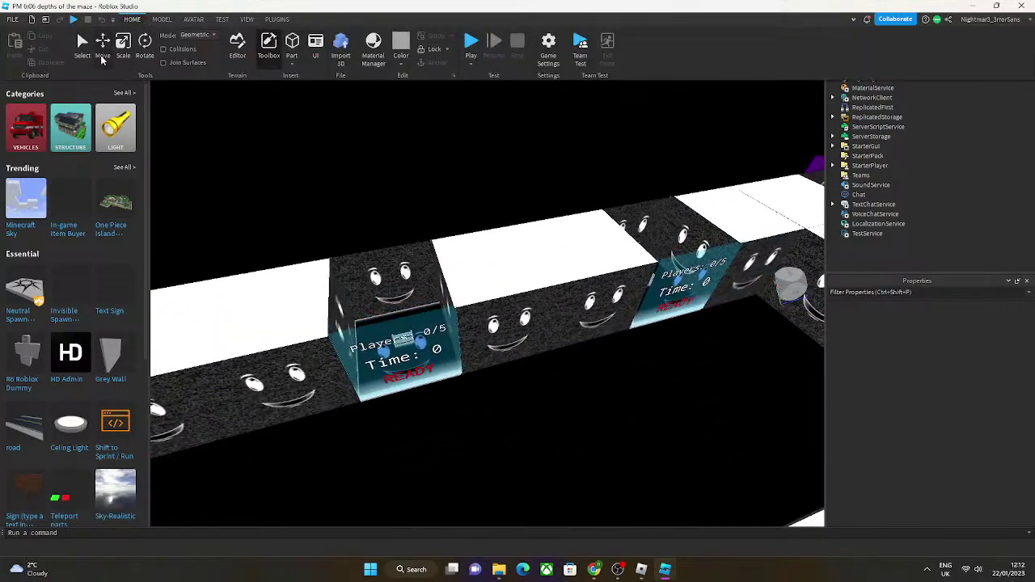
pyautogui.click(344, 287)
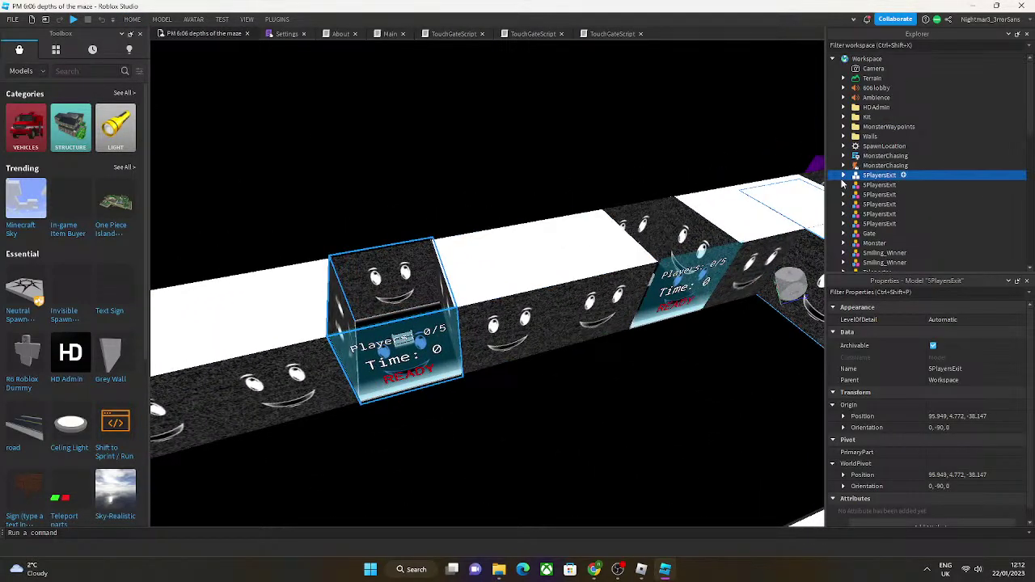
pyautogui.click(843, 174)
pyautogui.click(854, 205)
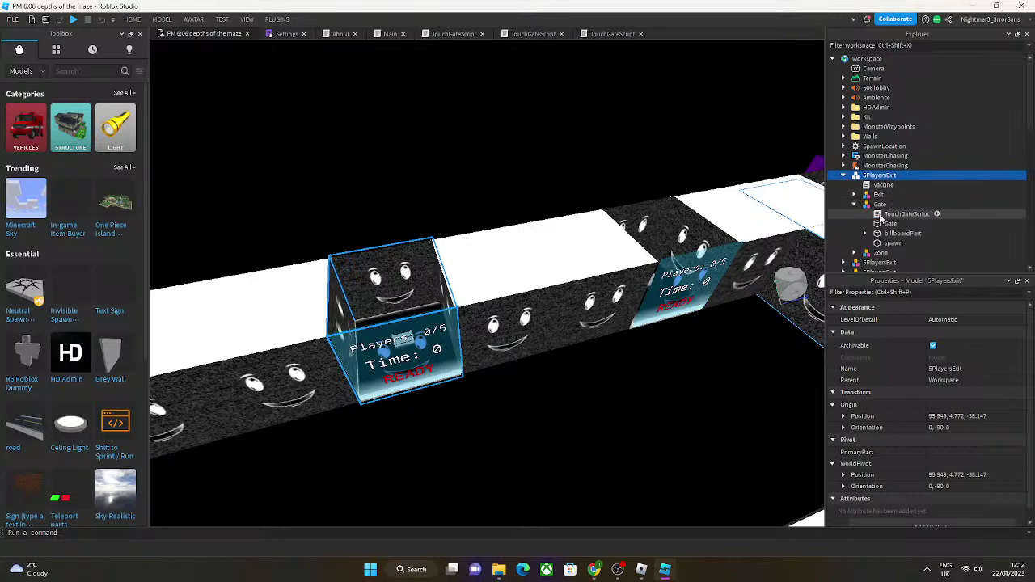
pyautogui.doubleClick(878, 215)
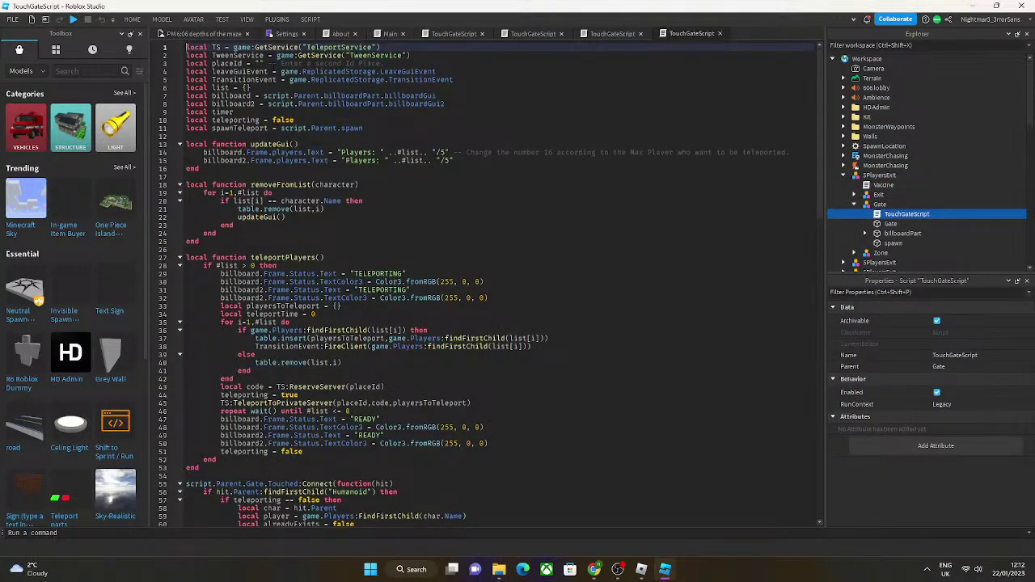
# Check the placeId in the TouchGateScript of the neighbouring 5PlayersExit gate in the lobby row.
pyautogui.click(202, 33)
pyautogui.click(688, 268)
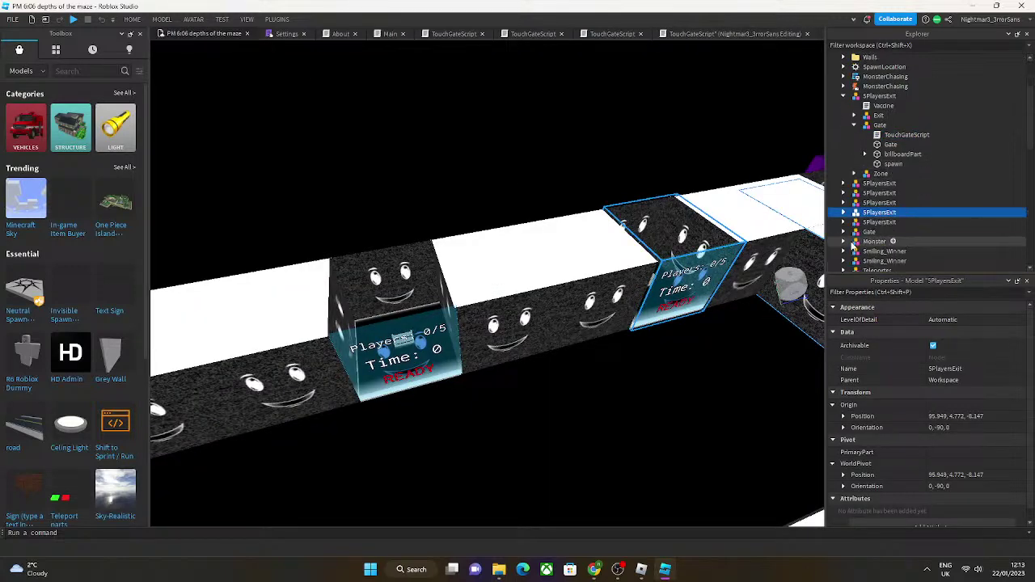
pyautogui.click(843, 212)
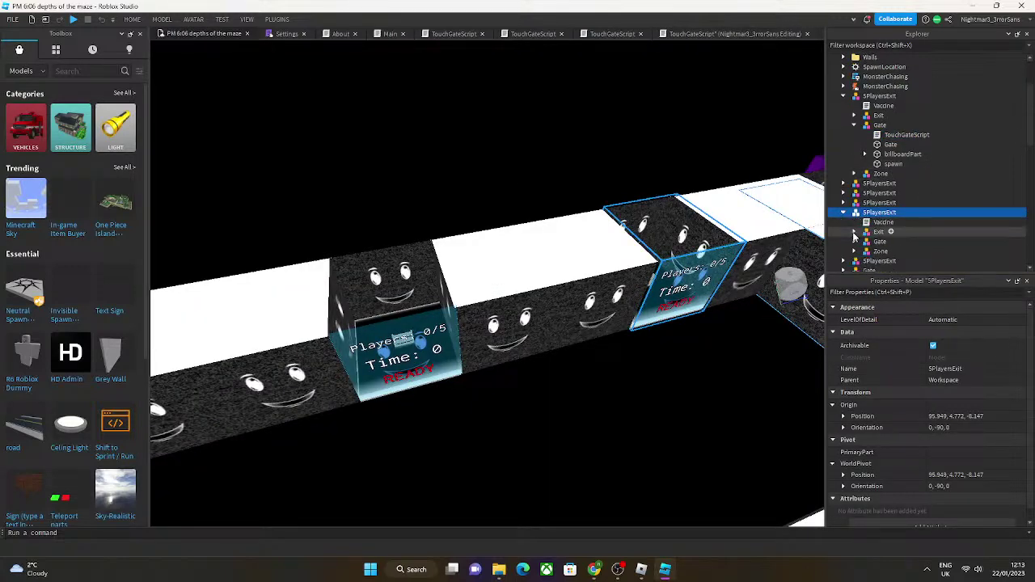
pyautogui.click(853, 241)
pyautogui.doubleClick(905, 250)
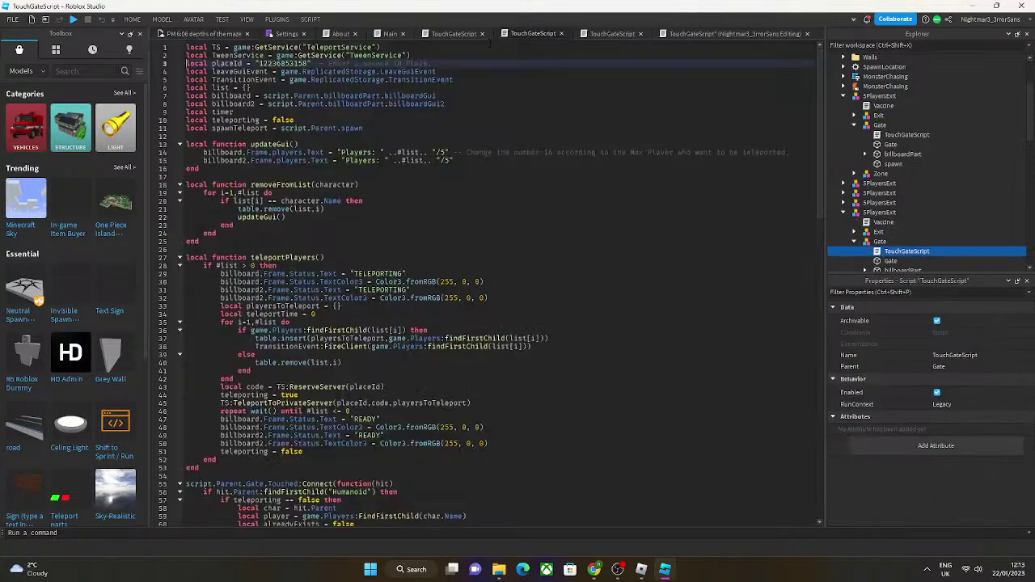
# Look over the gate row once more, finish the lobby place edits and close Roblox Studio.
pyautogui.click(215, 33)
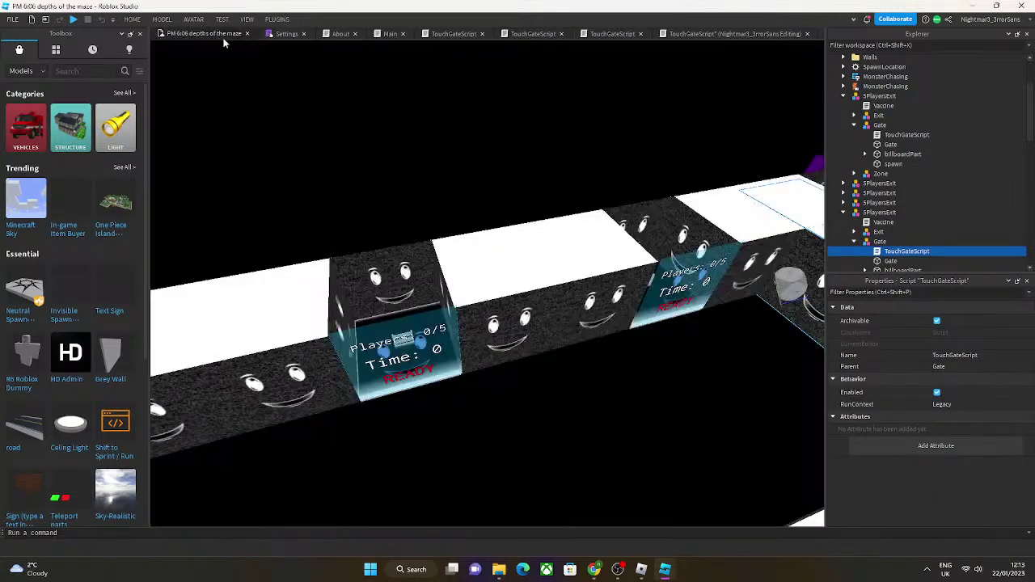
pyautogui.click(496, 388)
pyautogui.moveTo(496, 388); pyautogui.dragTo(492, 388, button='right')
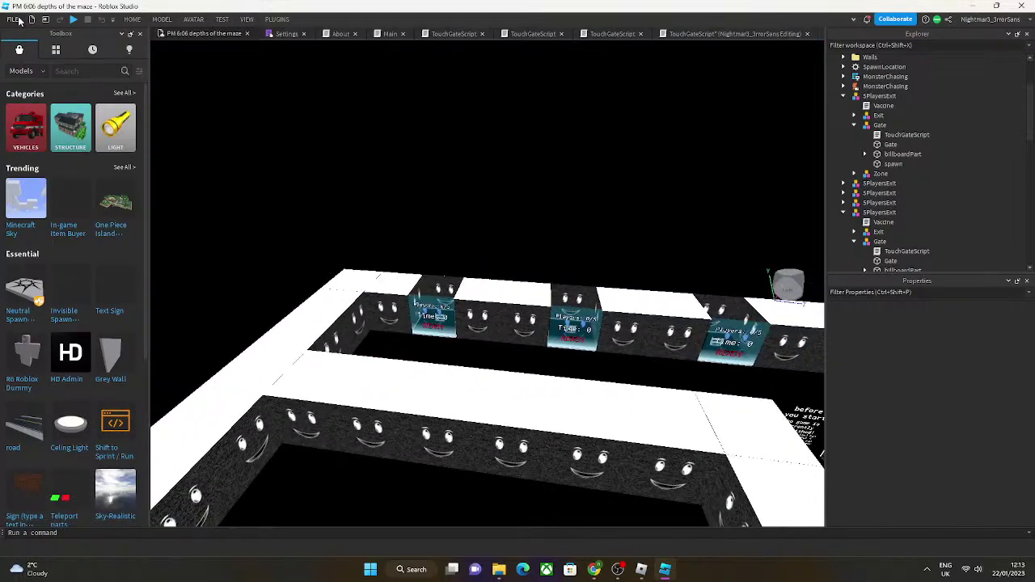
pyautogui.click(13, 20)
pyautogui.click(41, 113)
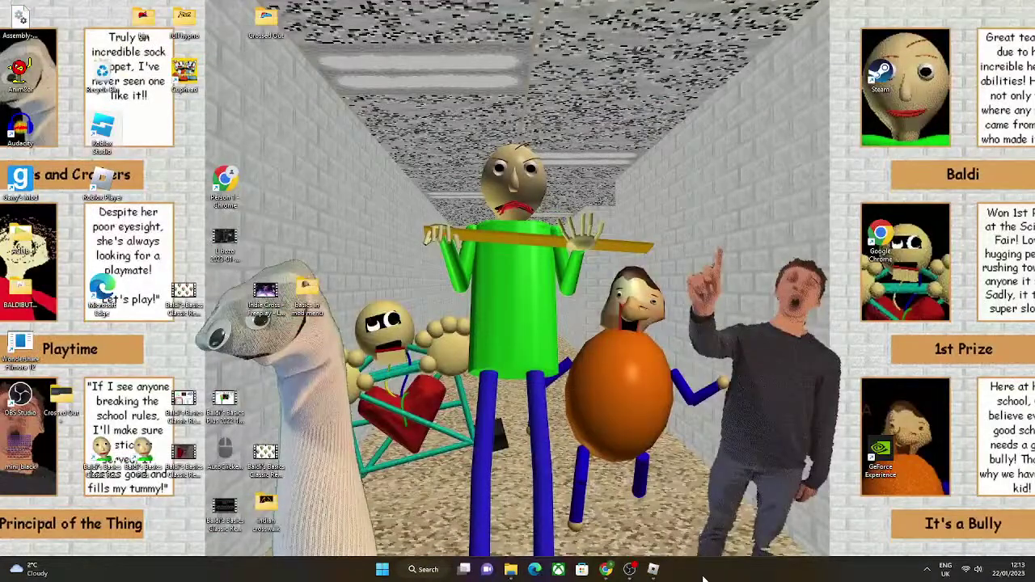
# Switch to Roblox Player, launch PM 6:06 depths of the maze again and walk through the lobby to the teleport gates.
pyautogui.click(629, 569)
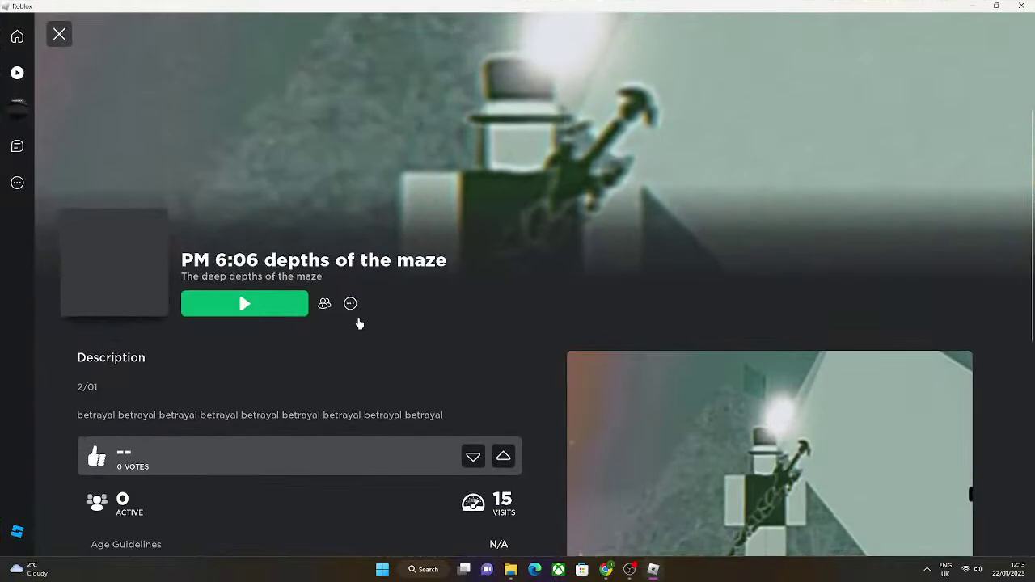
pyautogui.click(300, 316)
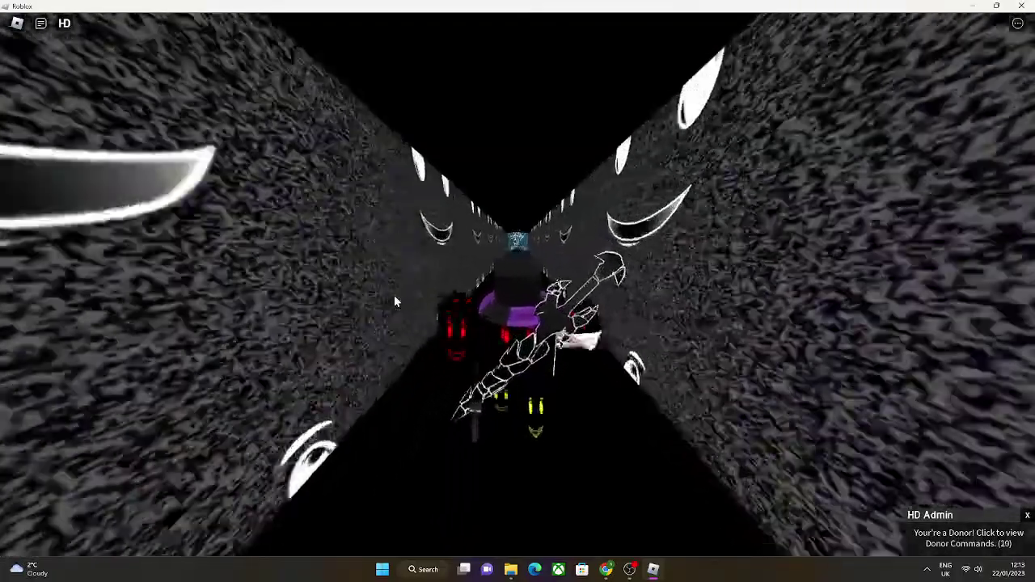
pyautogui.scroll(5, 394, 295)
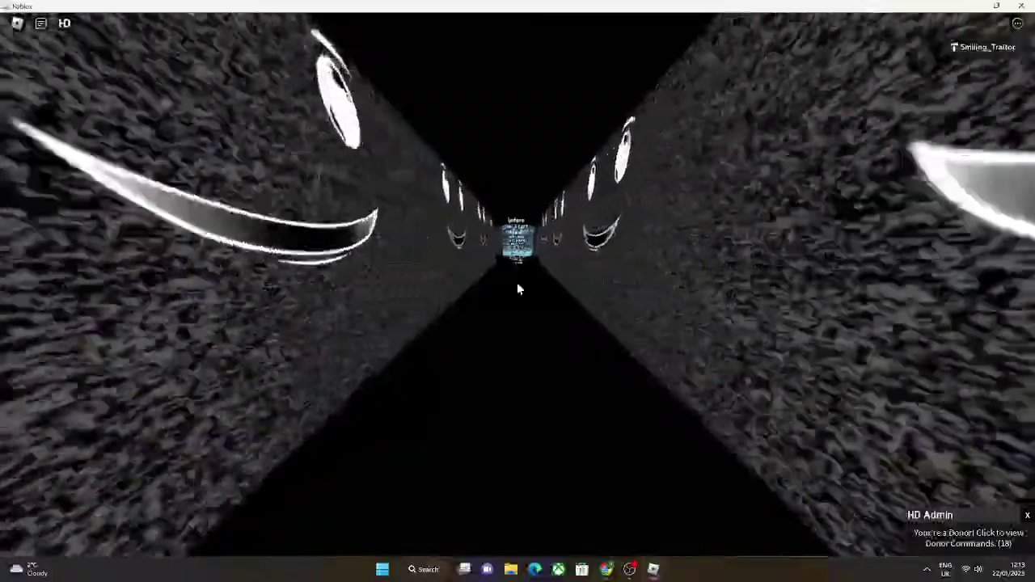
pyautogui.press('w')
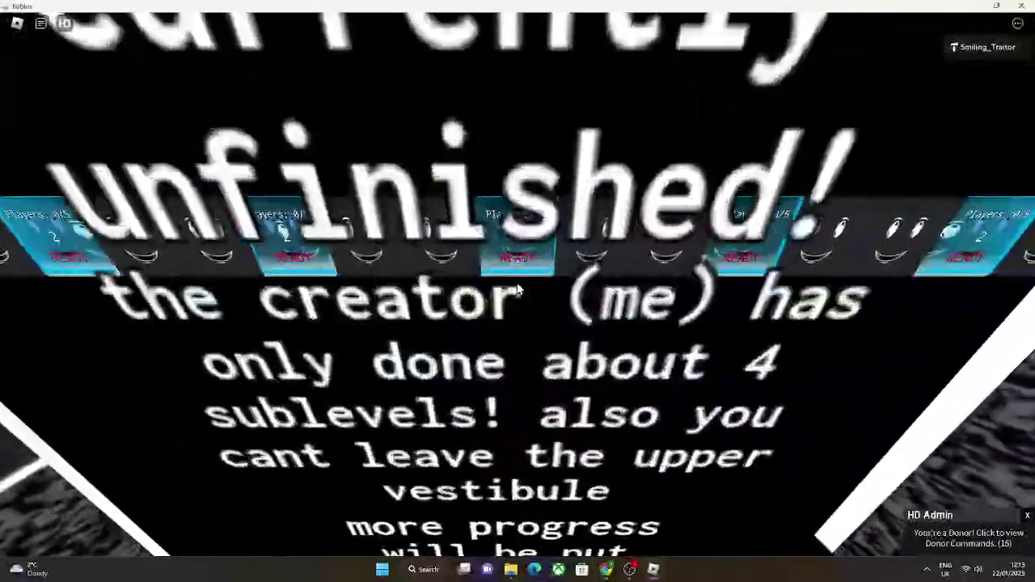
pyautogui.press('w')
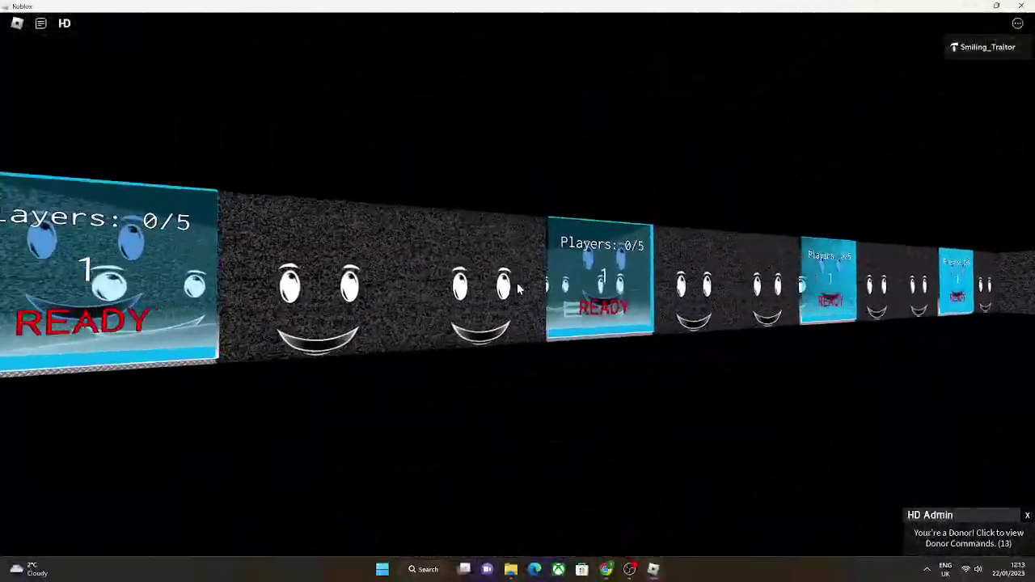